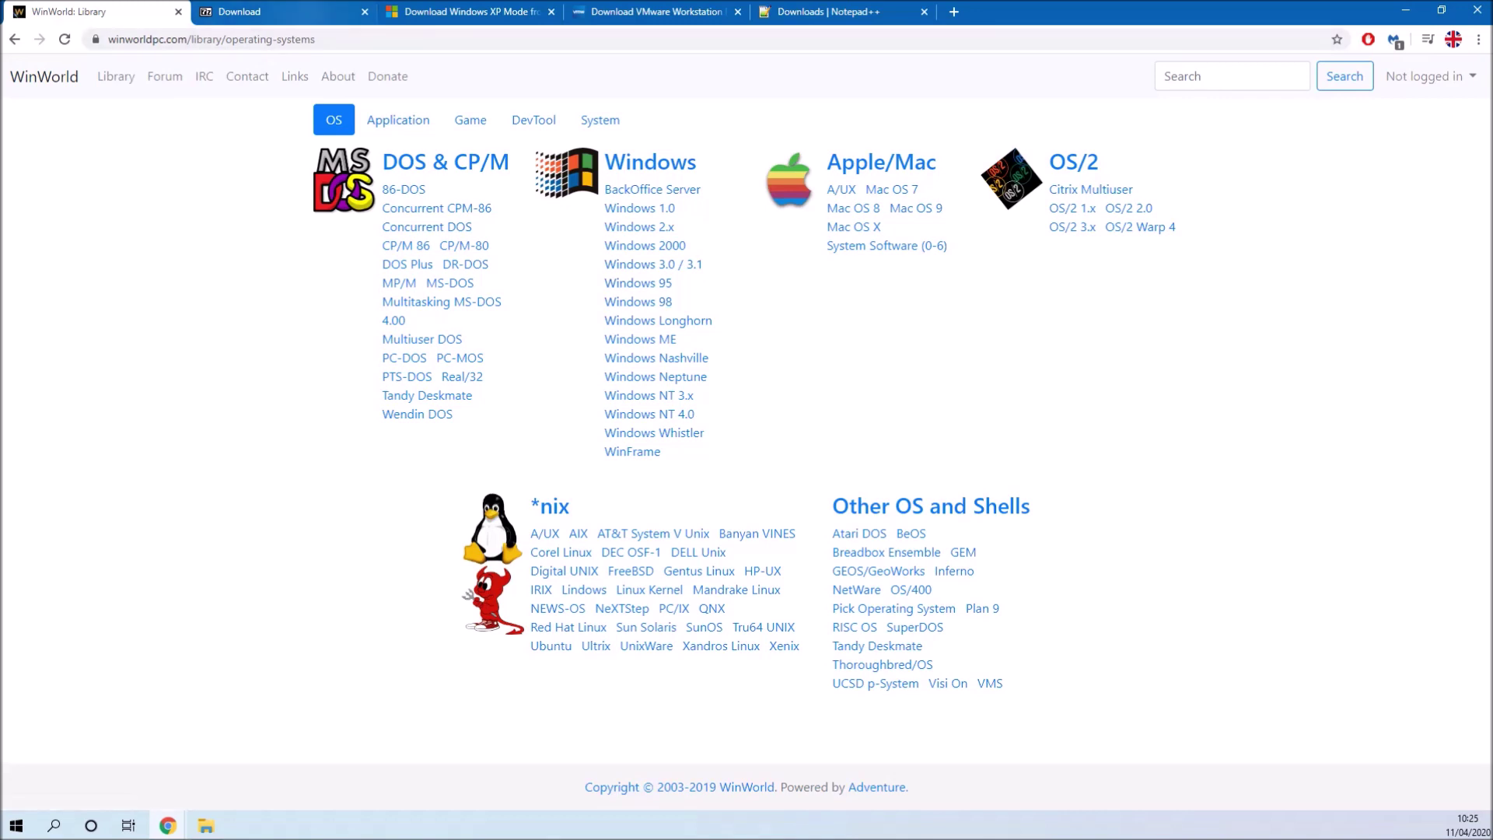
# - Switch from the WinWorld library to the 7-Zip 19.00 download page
pyautogui.hotkey('ctrl', 'Tab')
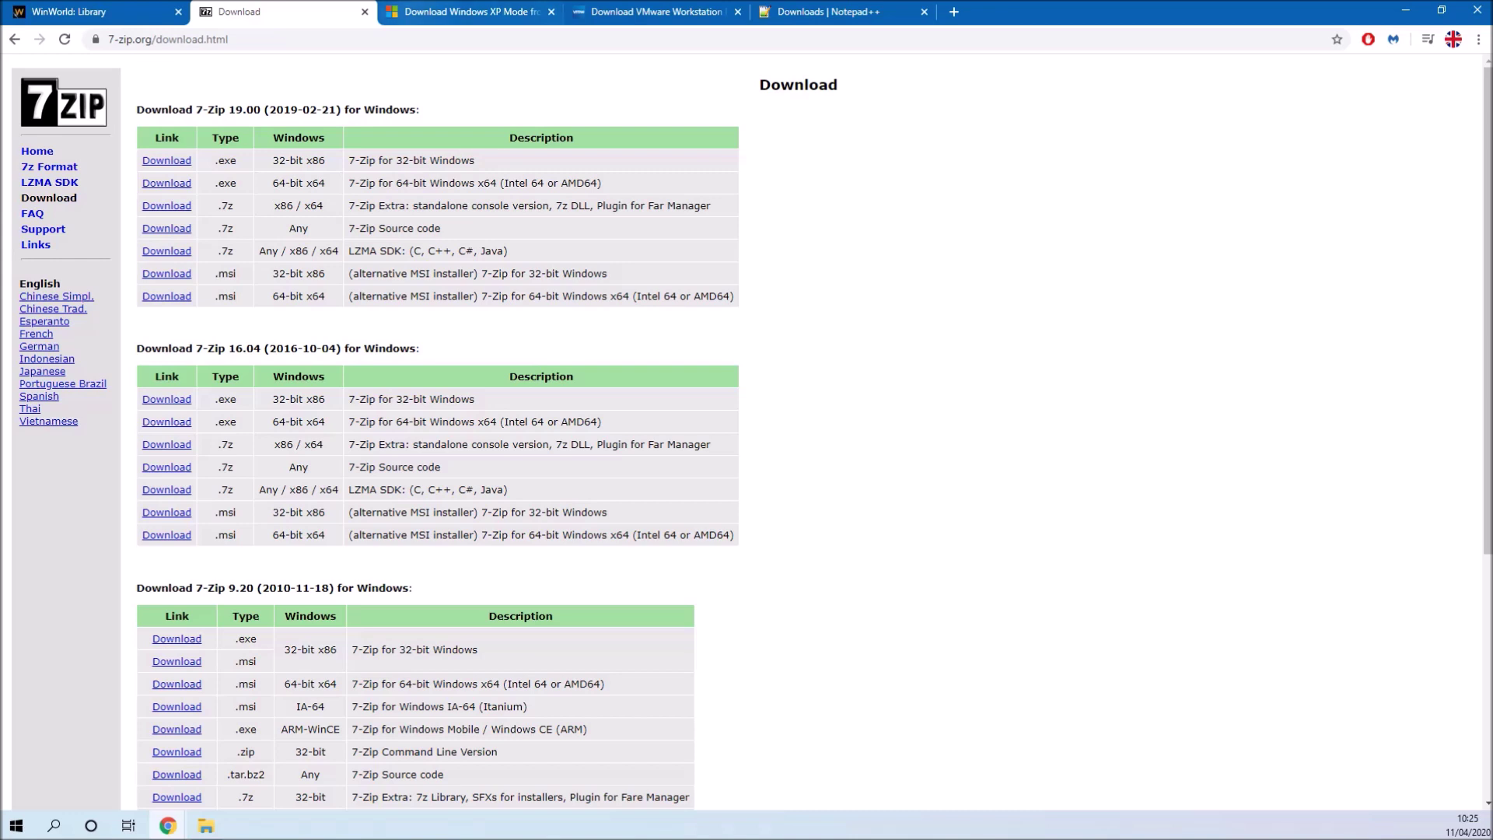
# - Select WindowsXPMode_en-us.exe (469.8 MB) for download, then move to the VMware Player page
pyautogui.hotkey('ctrl', 'Tab')
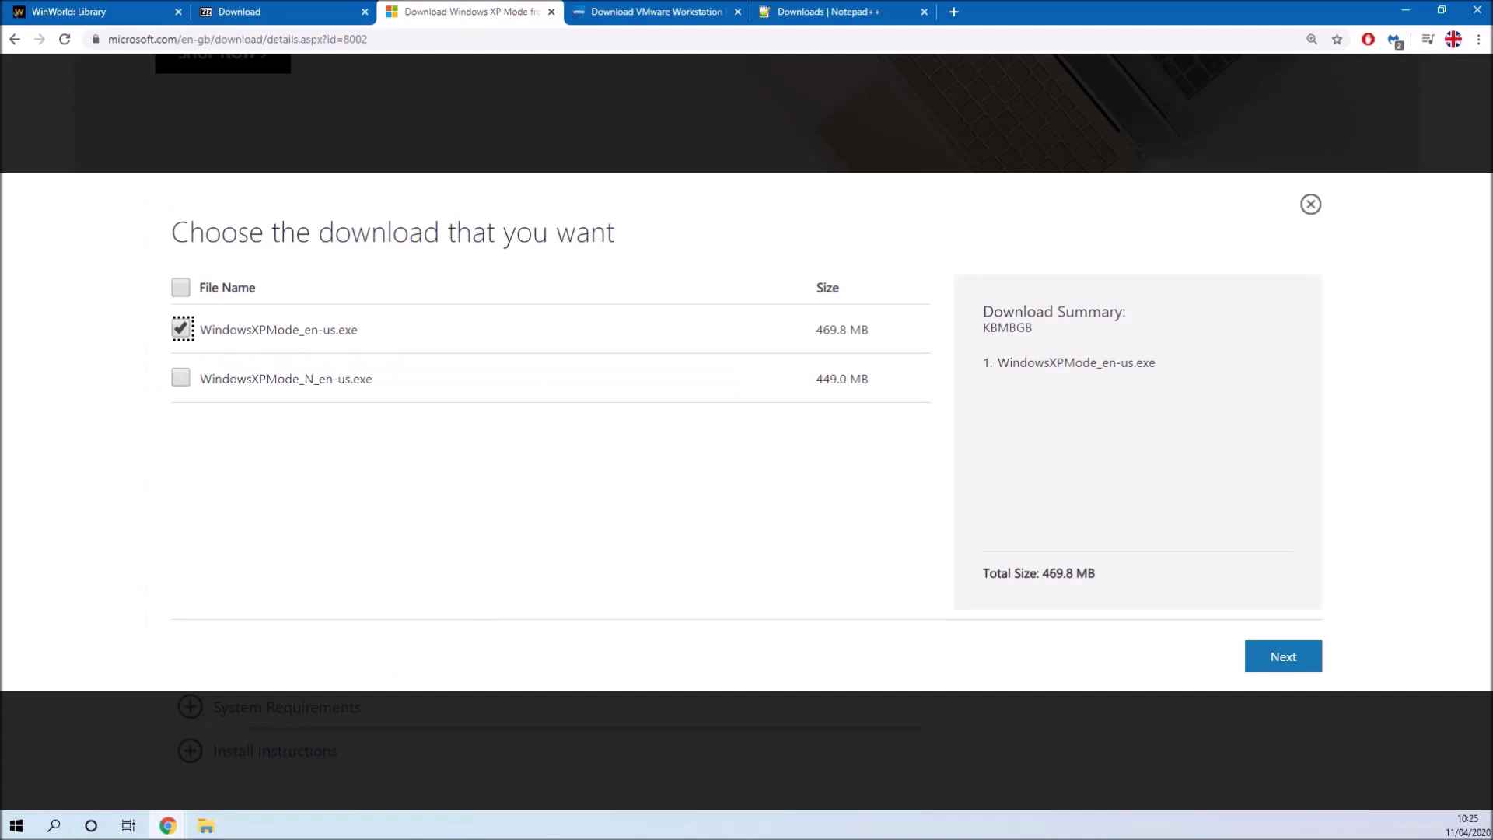
pyautogui.press('Tab')
pyautogui.press('Tab')
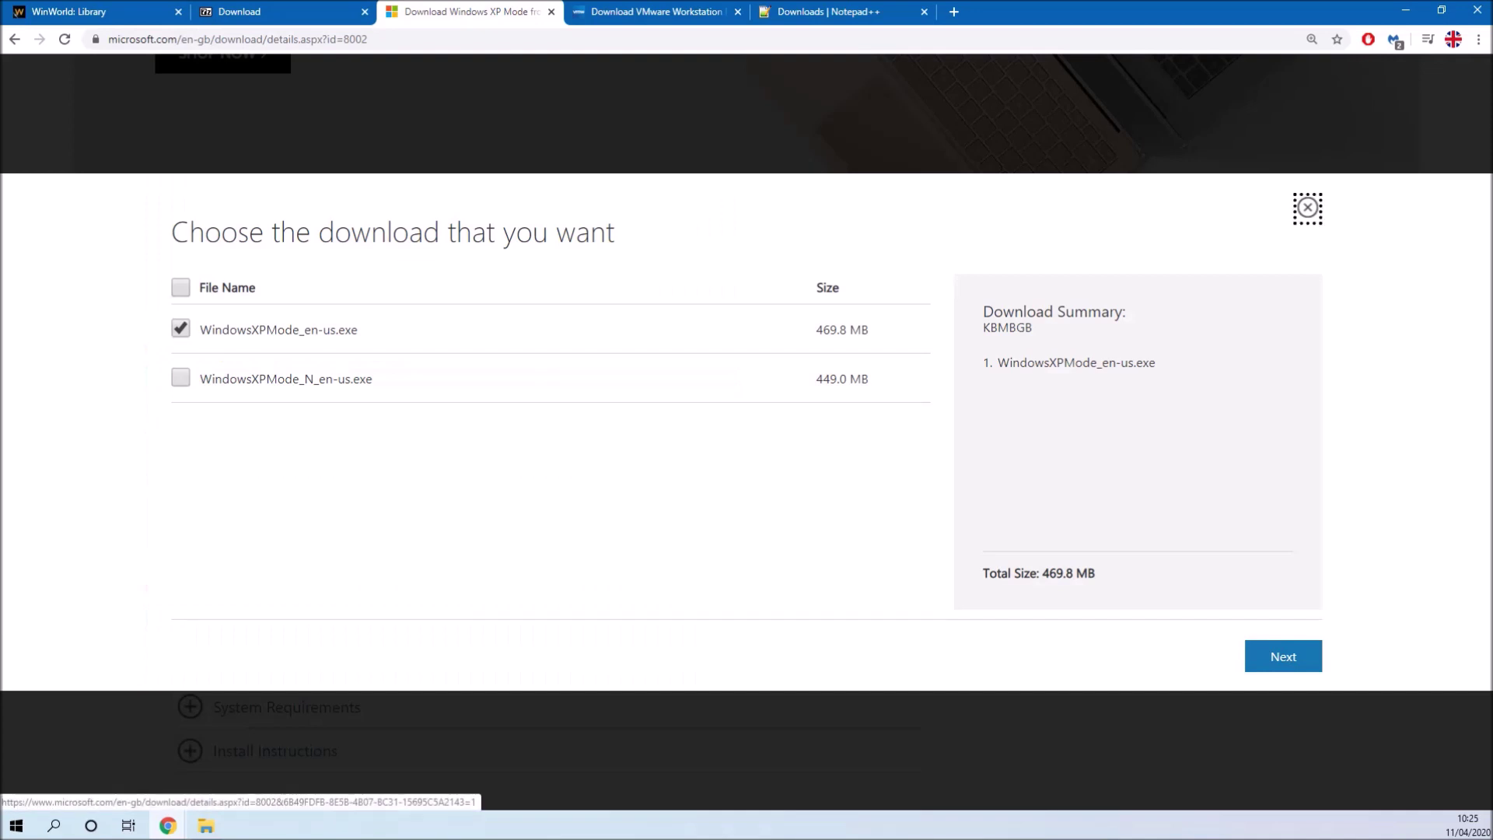
pyautogui.press('Return')
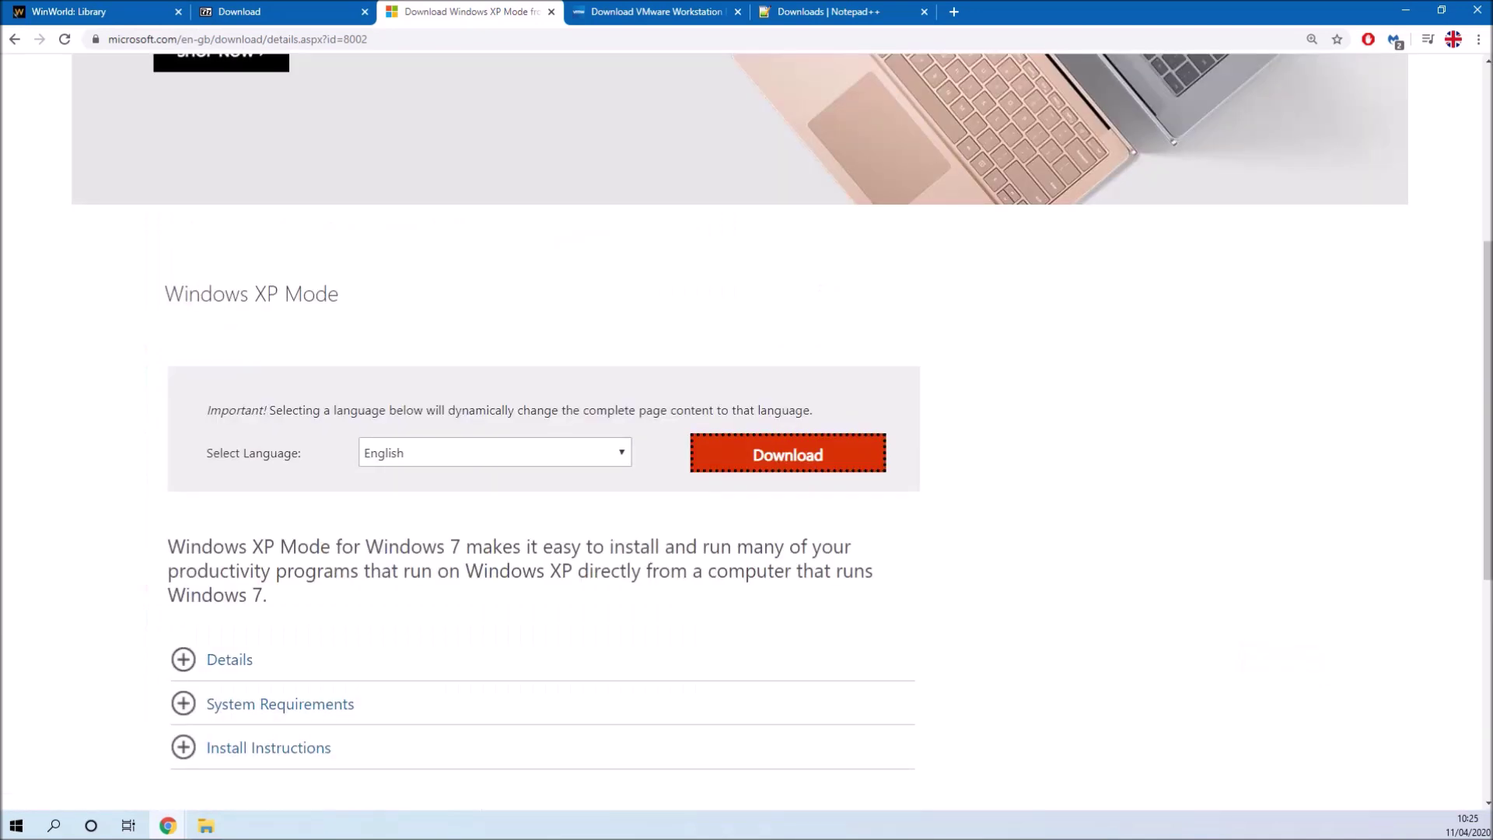
pyautogui.press('Return')
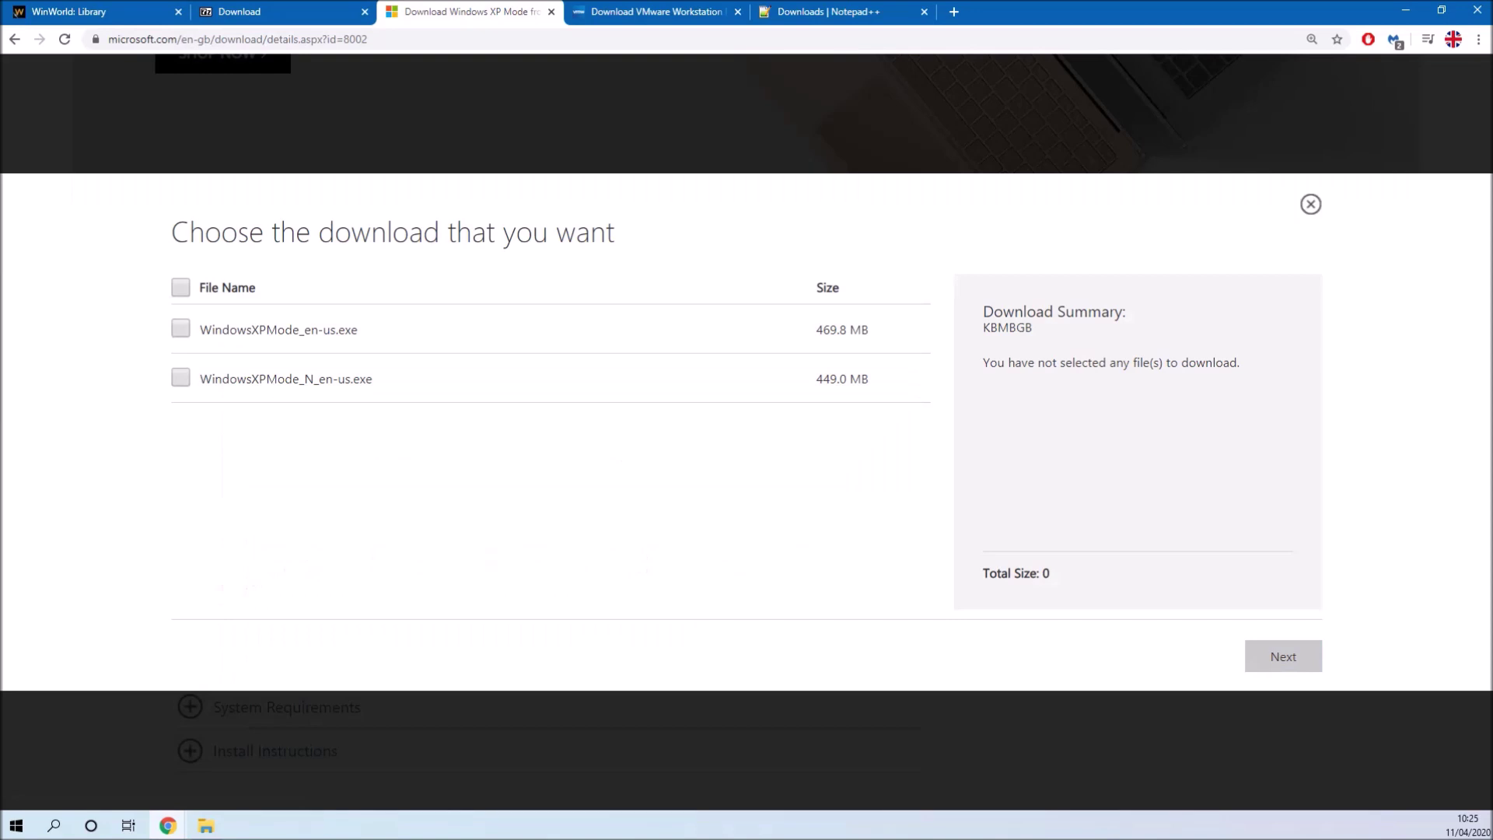
pyautogui.press('Tab')
pyautogui.press('space')
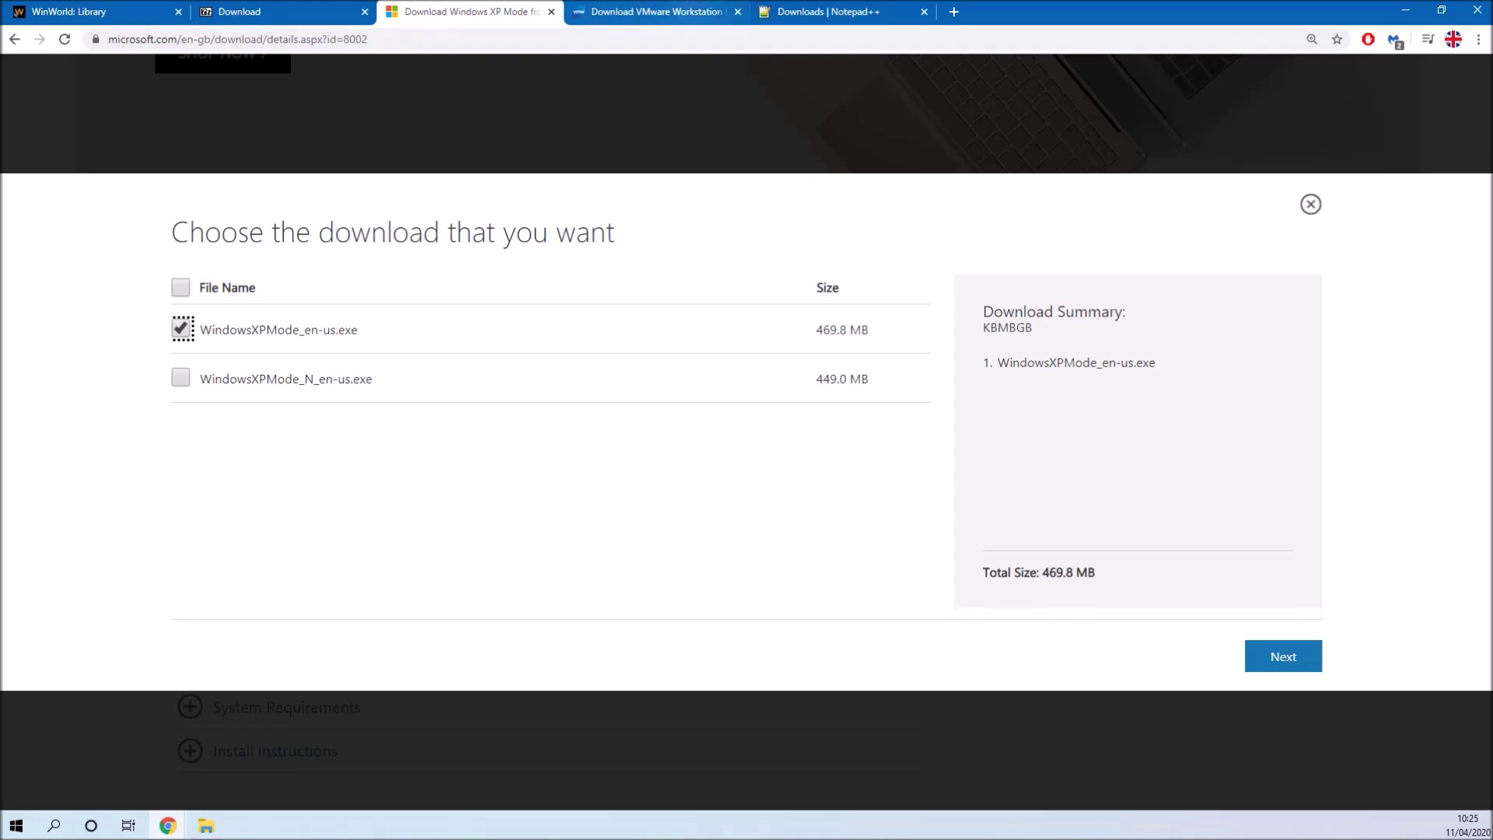
pyautogui.hotkey('ctrl', 'Tab')
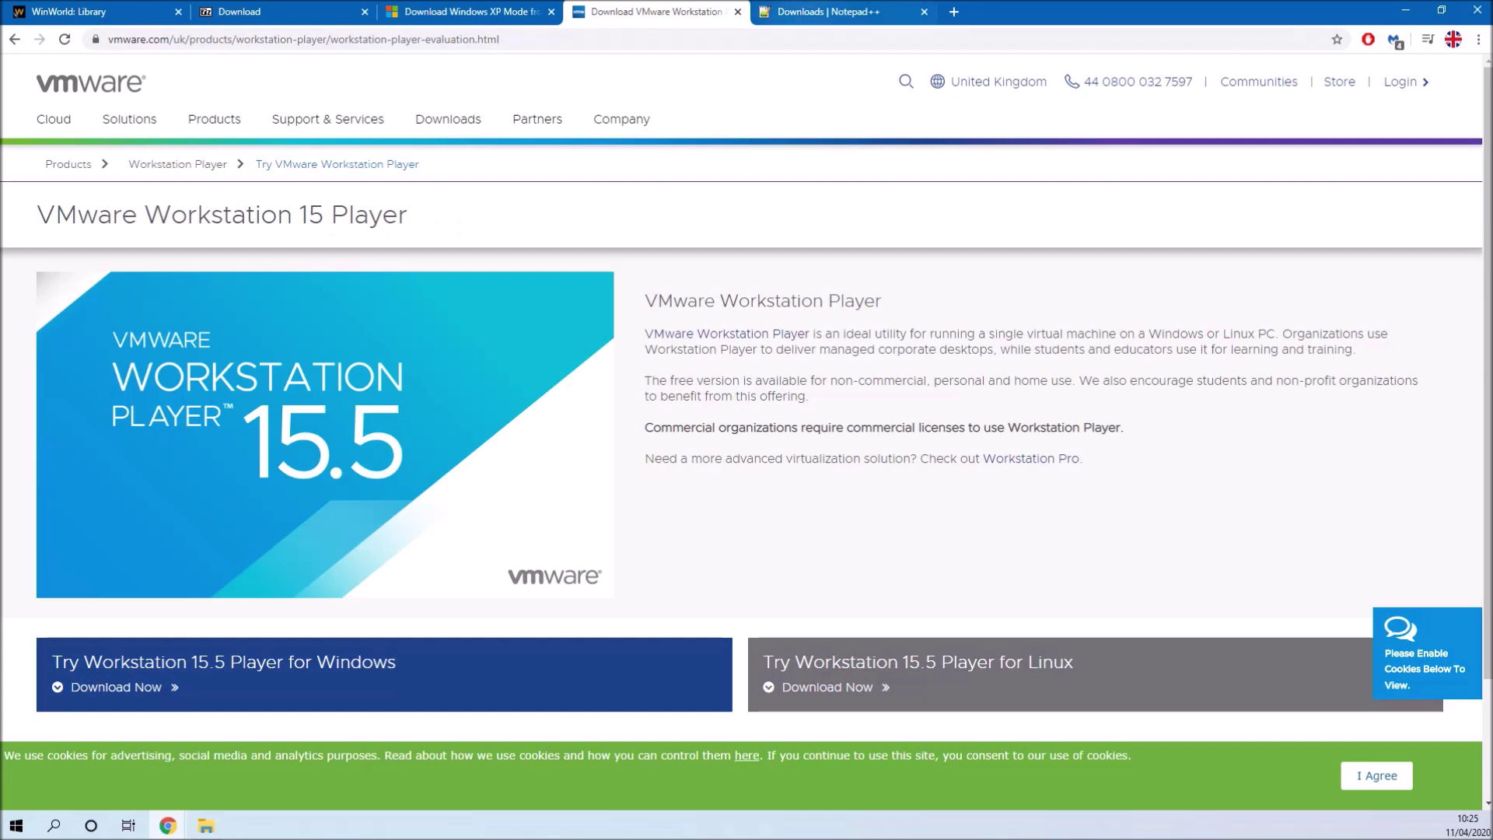
# - Switch from the VMware Player page to the Notepad++ downloads page
pyautogui.hotkey('ctrl', 'Tab')
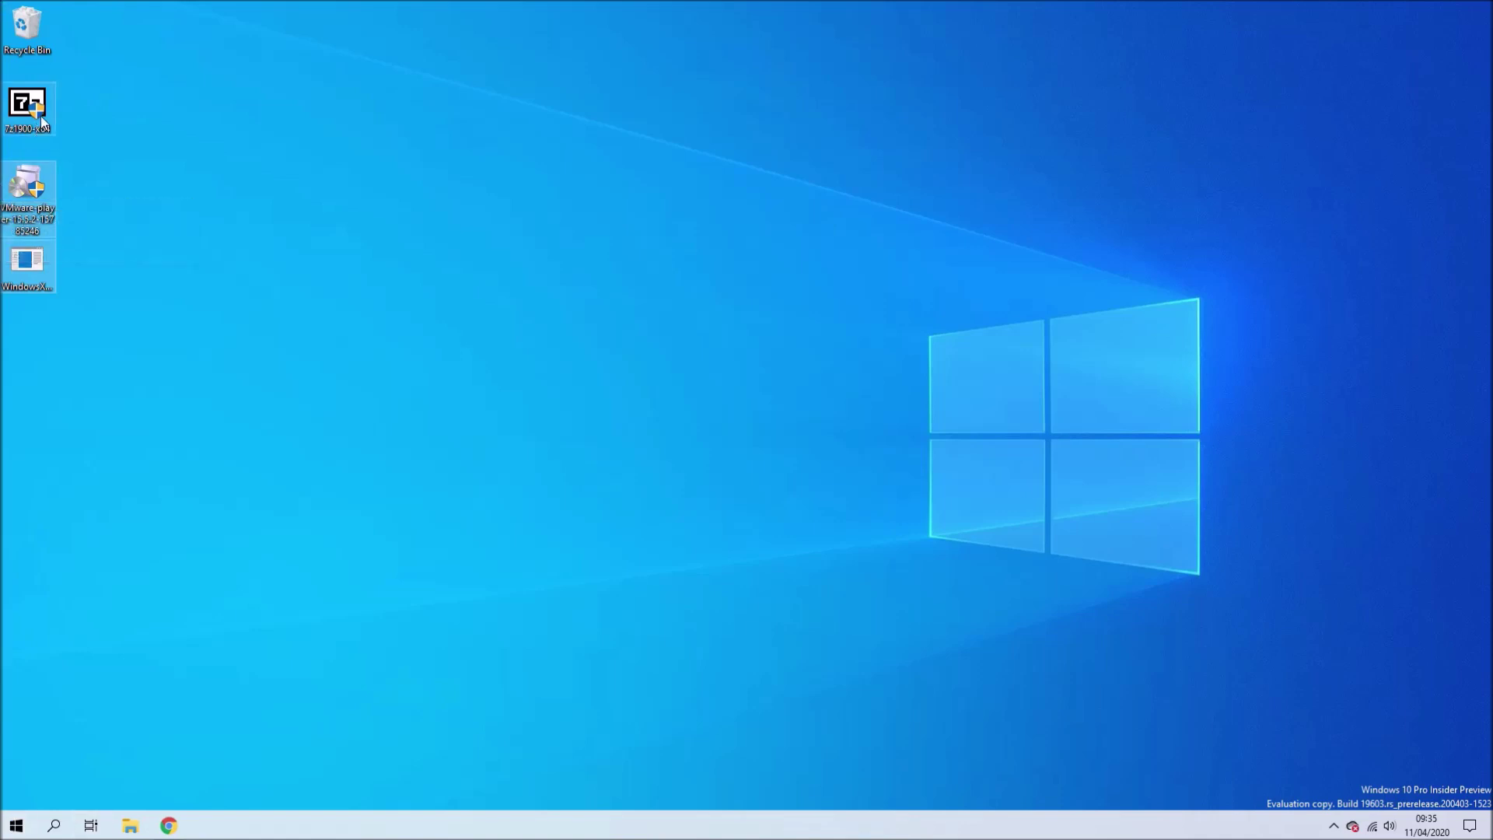
# - Install 7-Zip 19.00 (x64) to C:\Program Files\7-Zip\ from the desktop installer
pyautogui.doubleClick(48, 106)
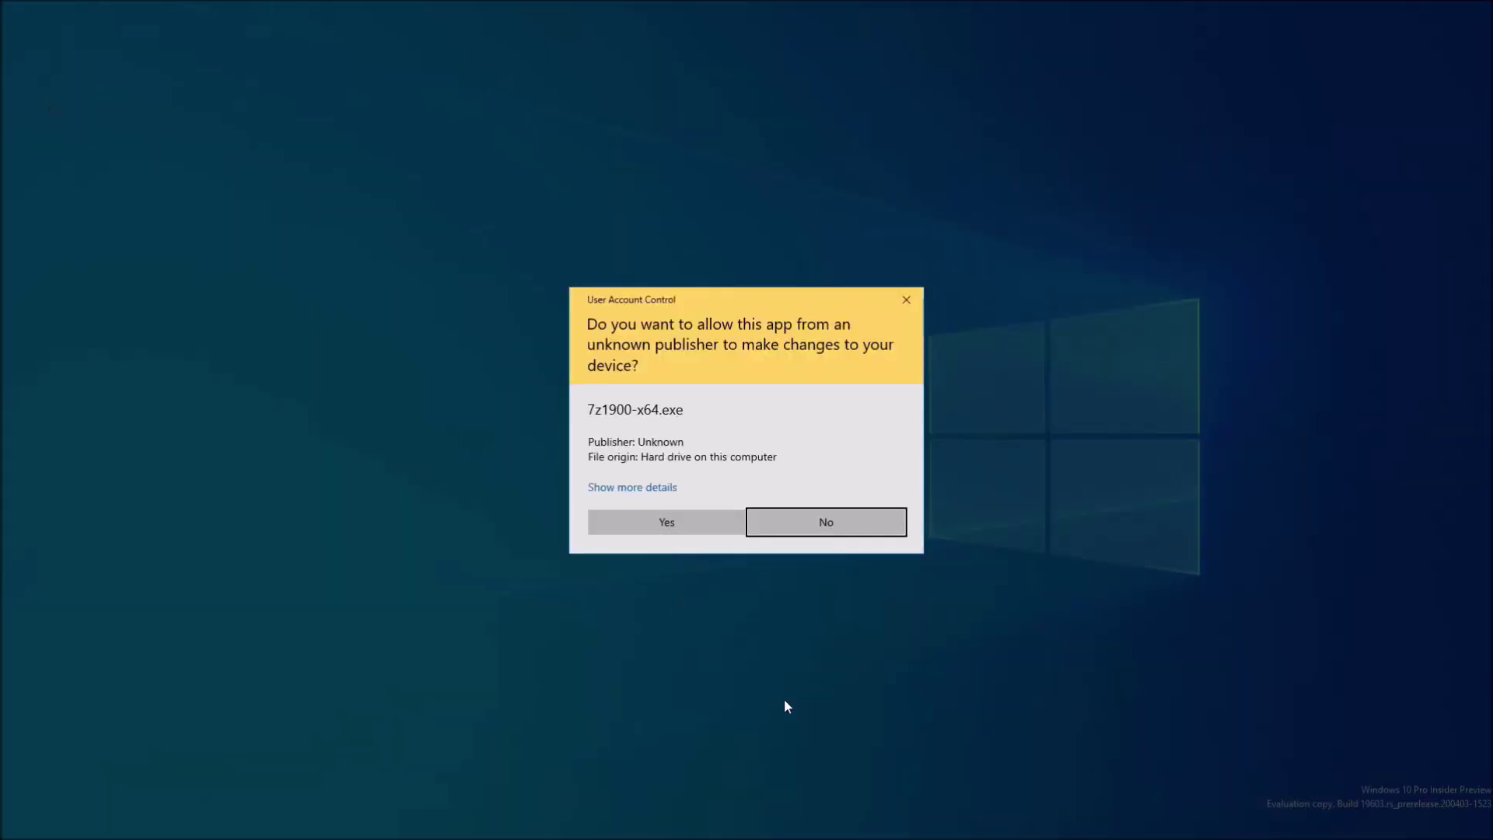
pyautogui.click(722, 532)
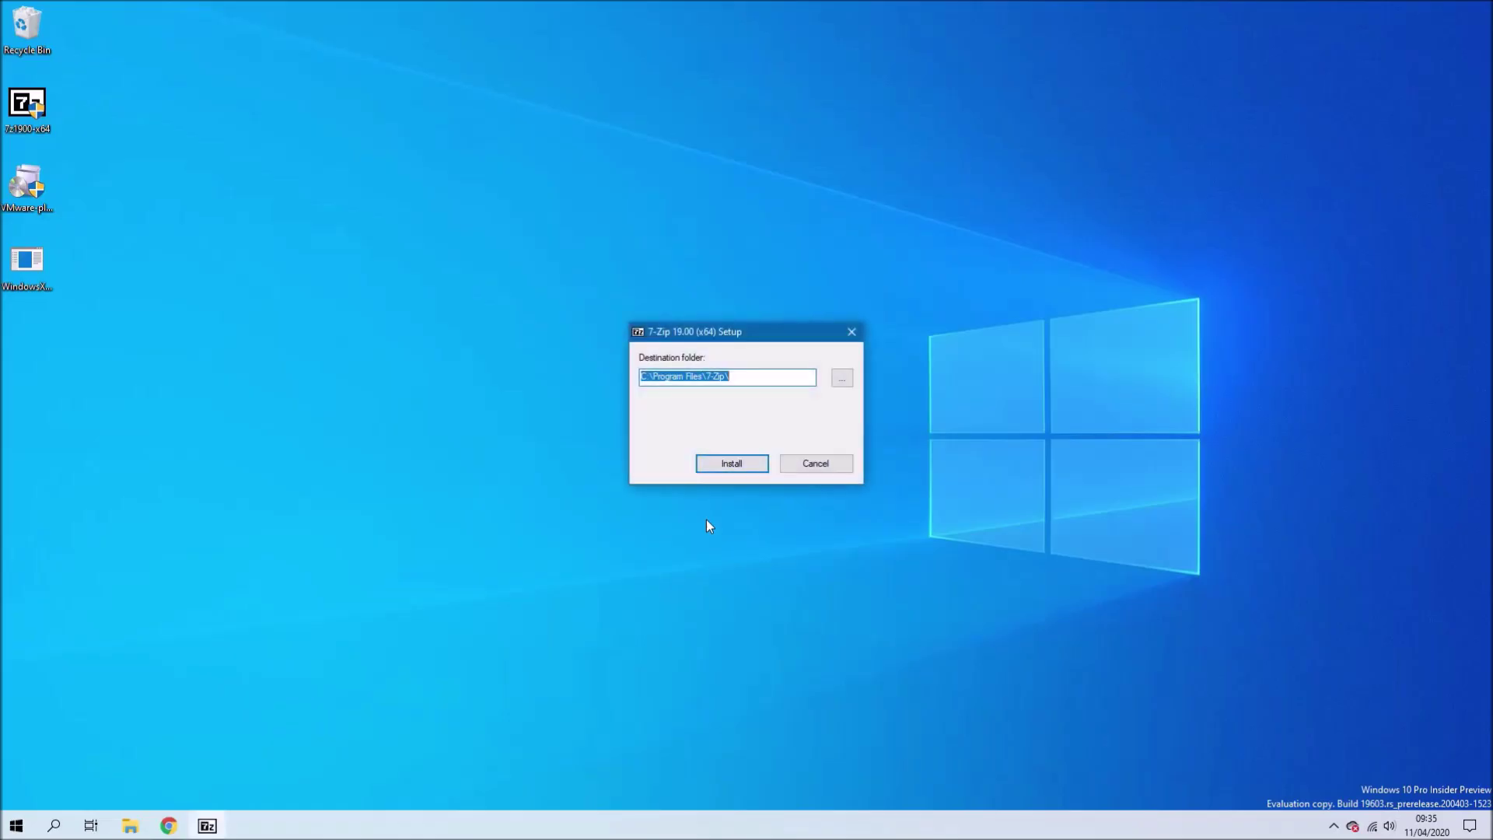
pyautogui.click(742, 465)
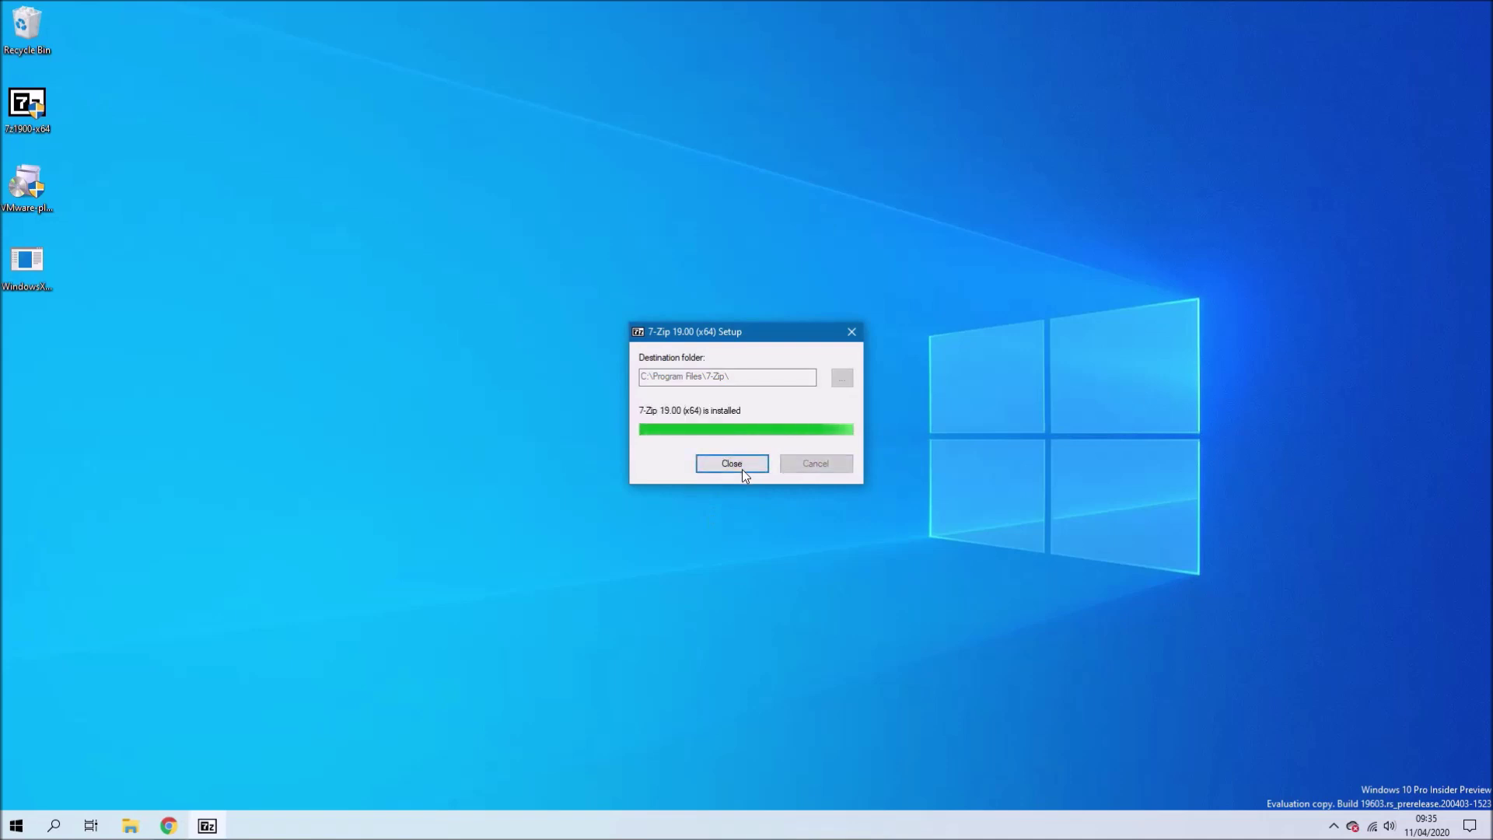
pyautogui.click(742, 469)
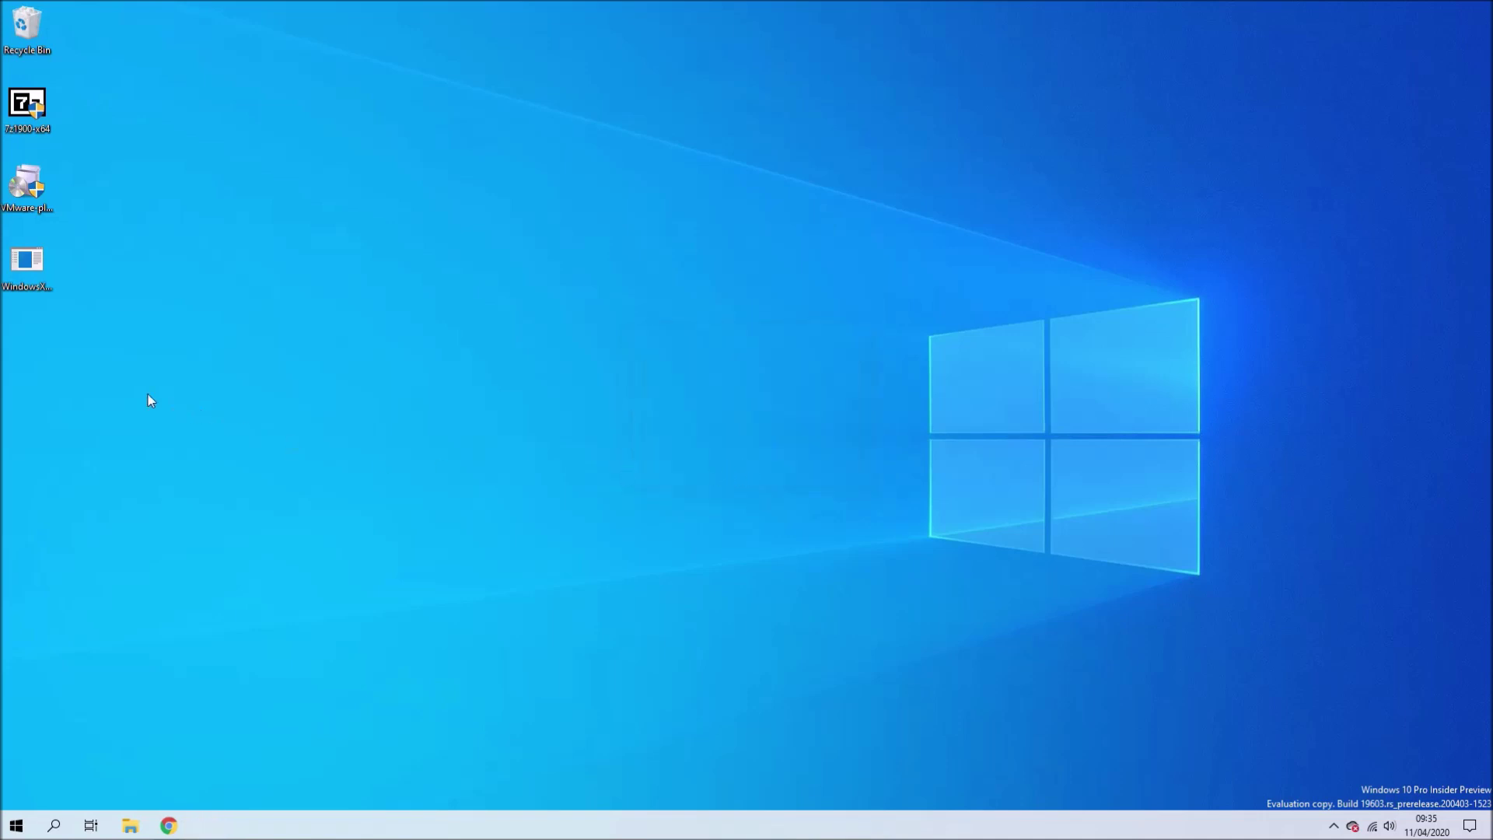
# - Open the Windows XP Mode installer as a 7-Zip archive and browse to sources\xpm
pyautogui.rightClick(33, 267)
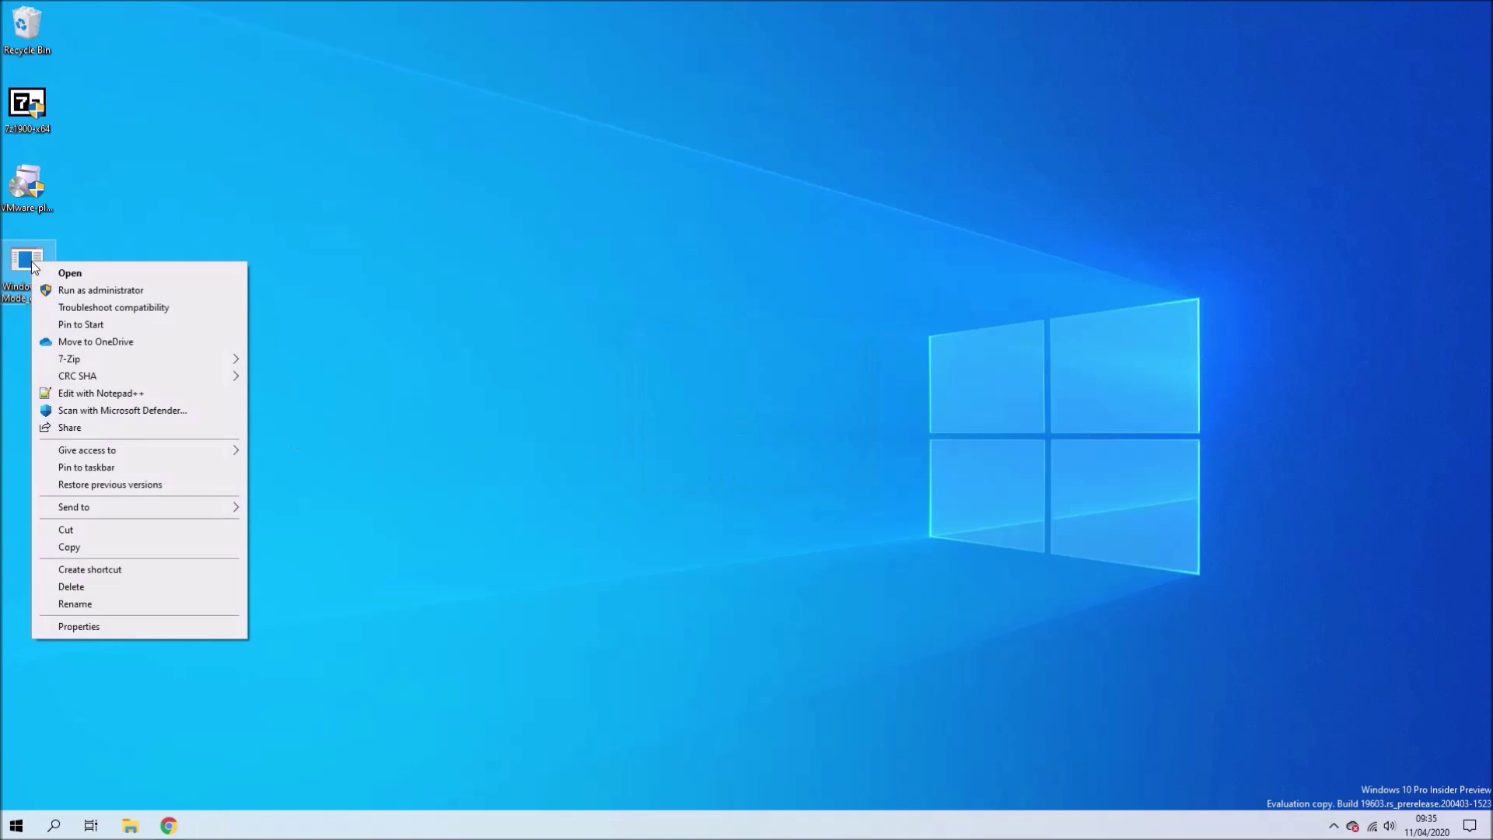
pyautogui.moveTo(172, 364)
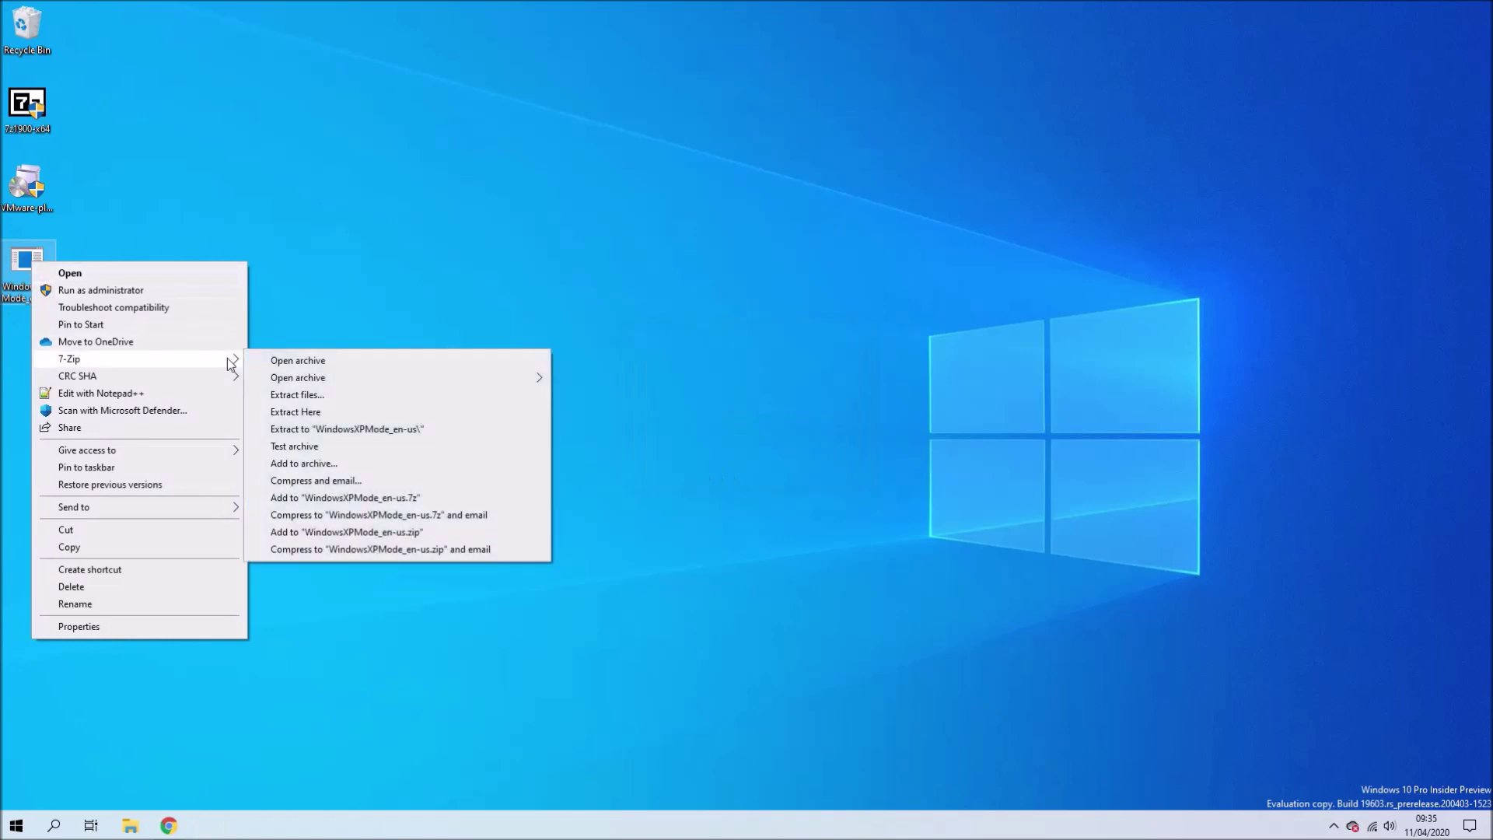
pyautogui.click(275, 360)
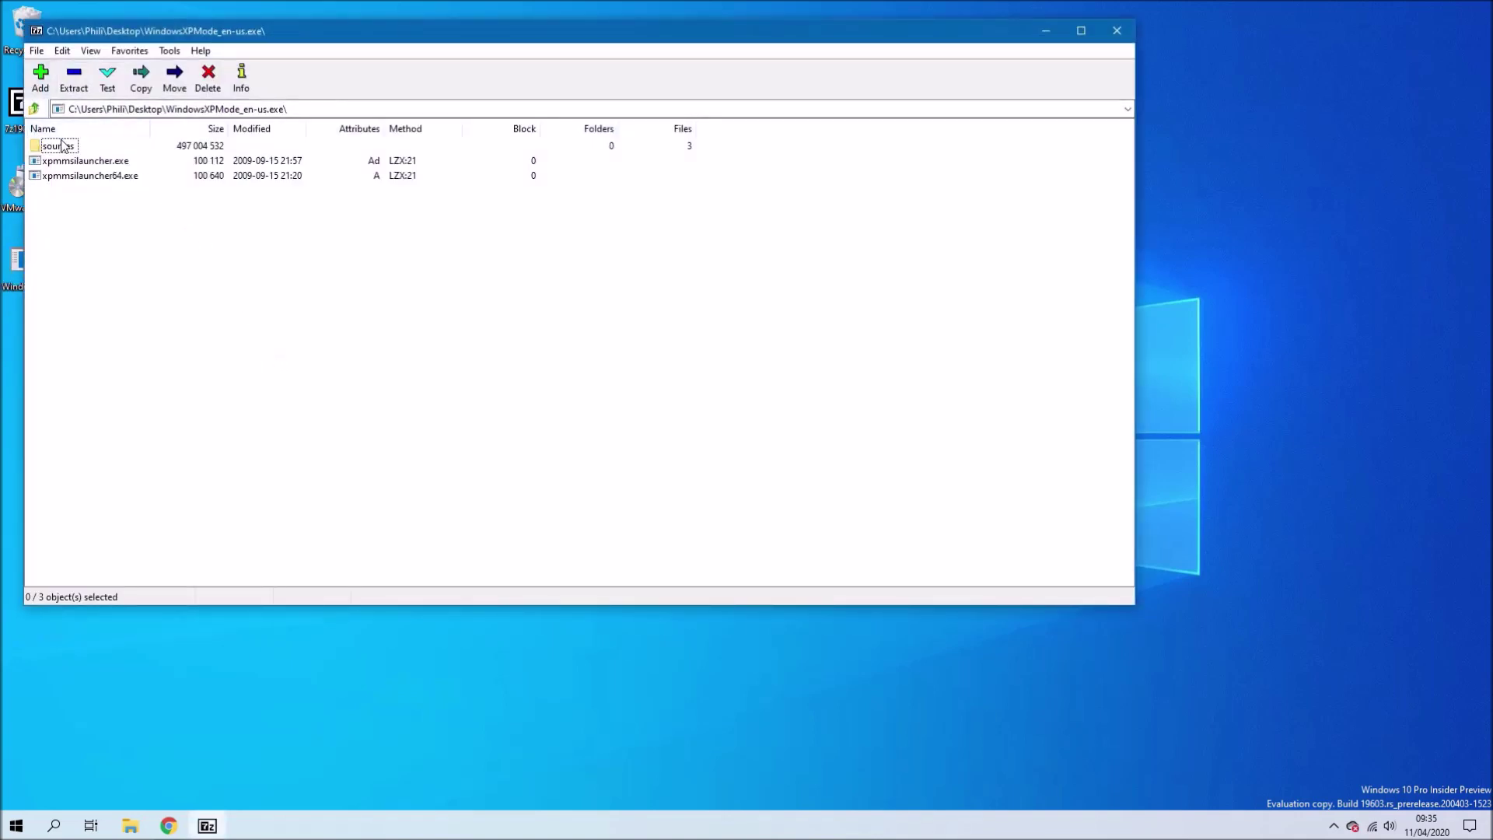
pyautogui.doubleClick(58, 146)
pyautogui.doubleClick(55, 147)
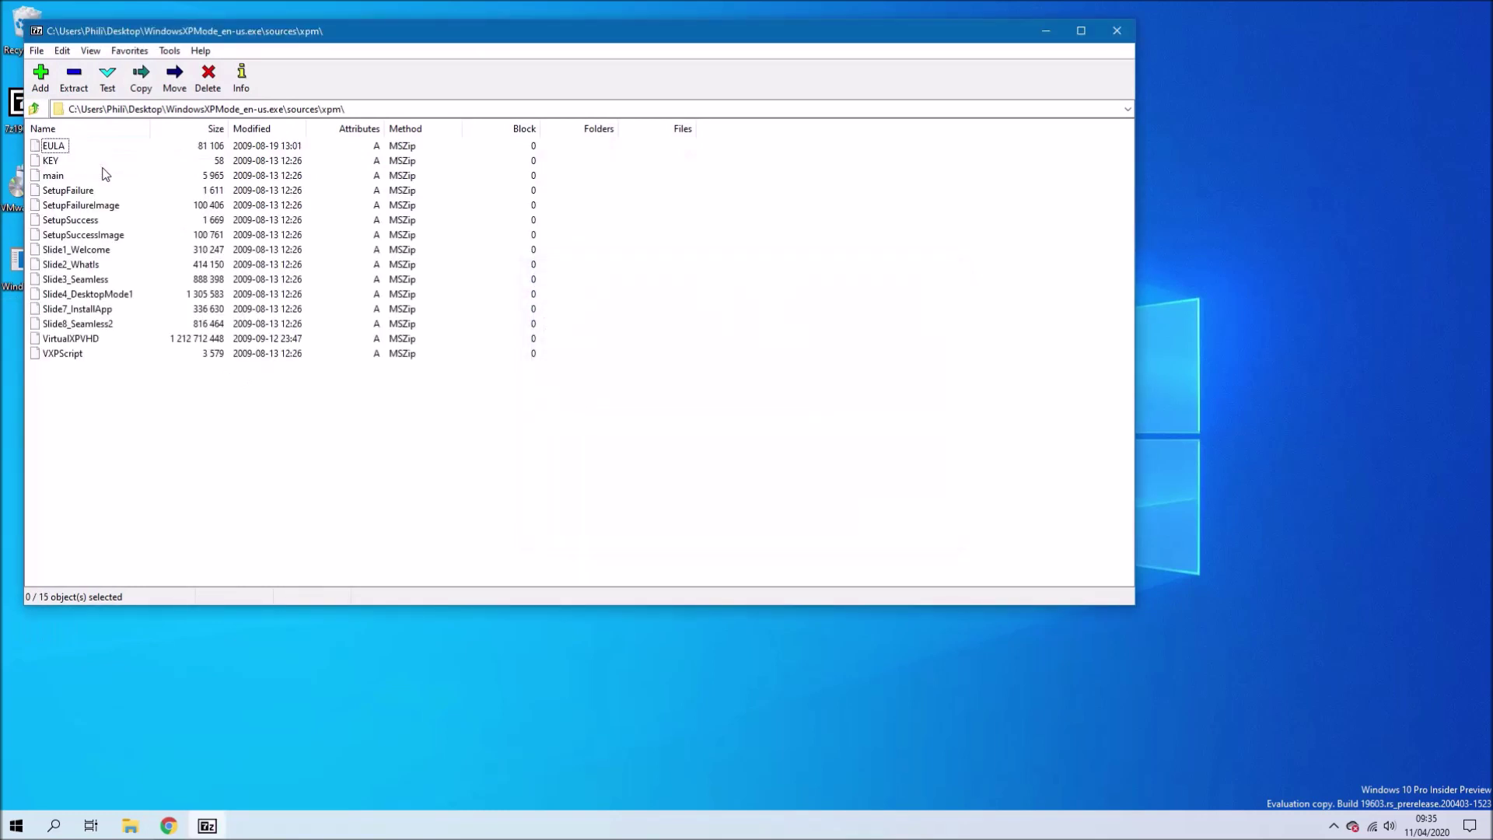
# - Copy VirtualXPVHD out to the Desktop and close the archive window
pyautogui.click(77, 340)
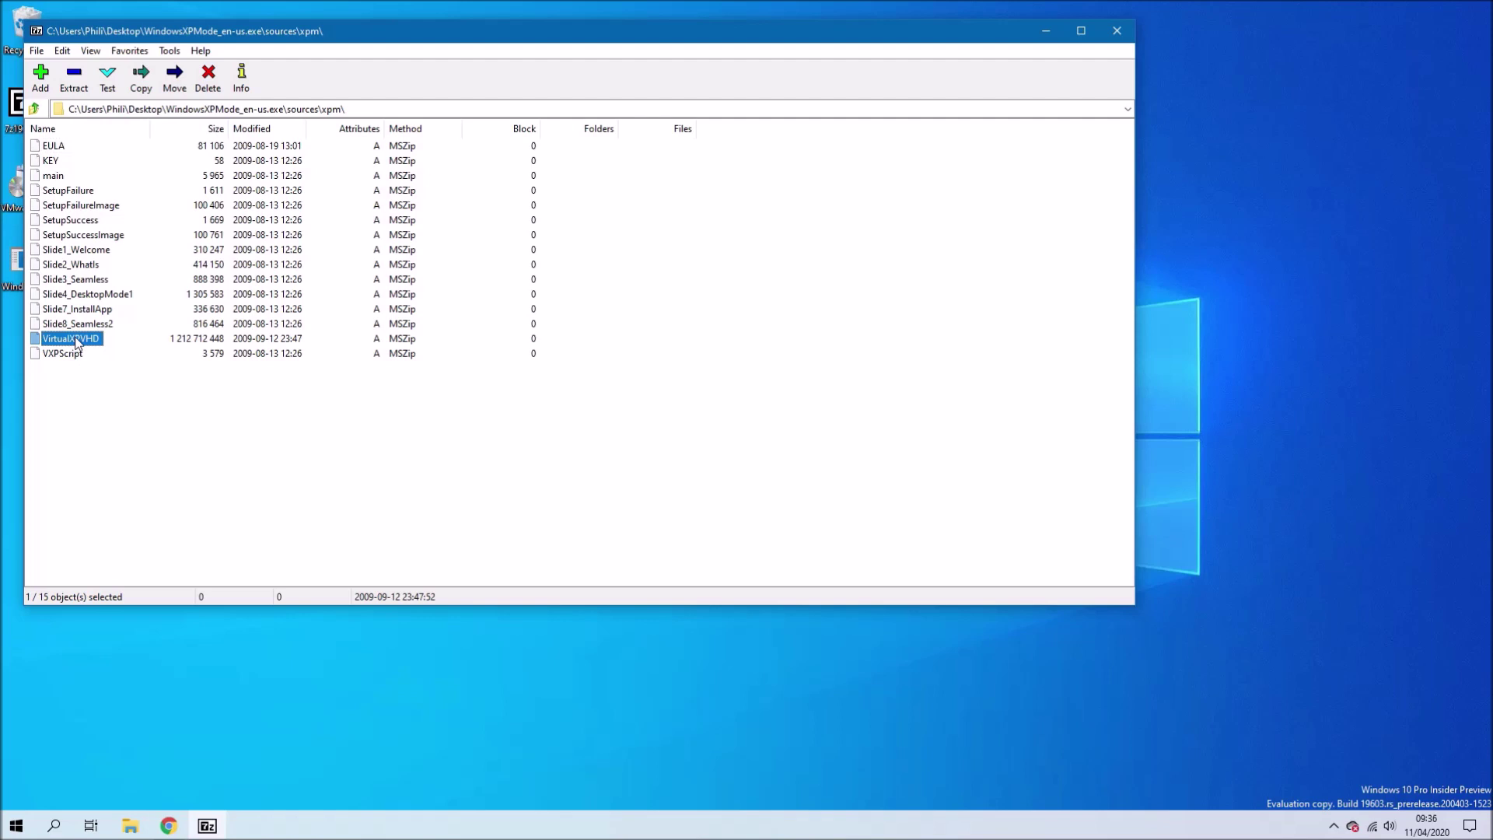
pyautogui.rightClick(77, 342)
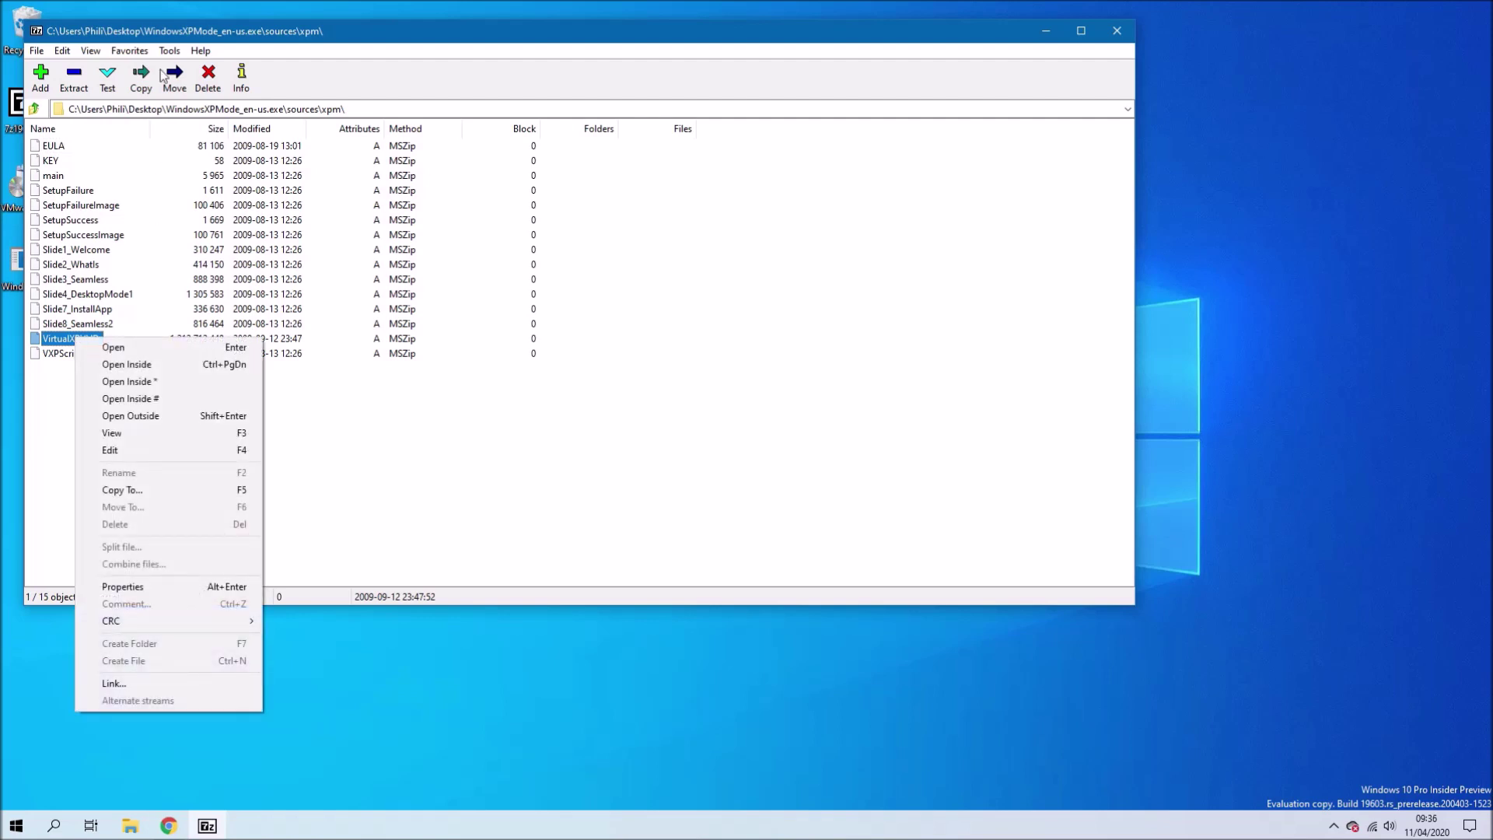
pyautogui.click(76, 87)
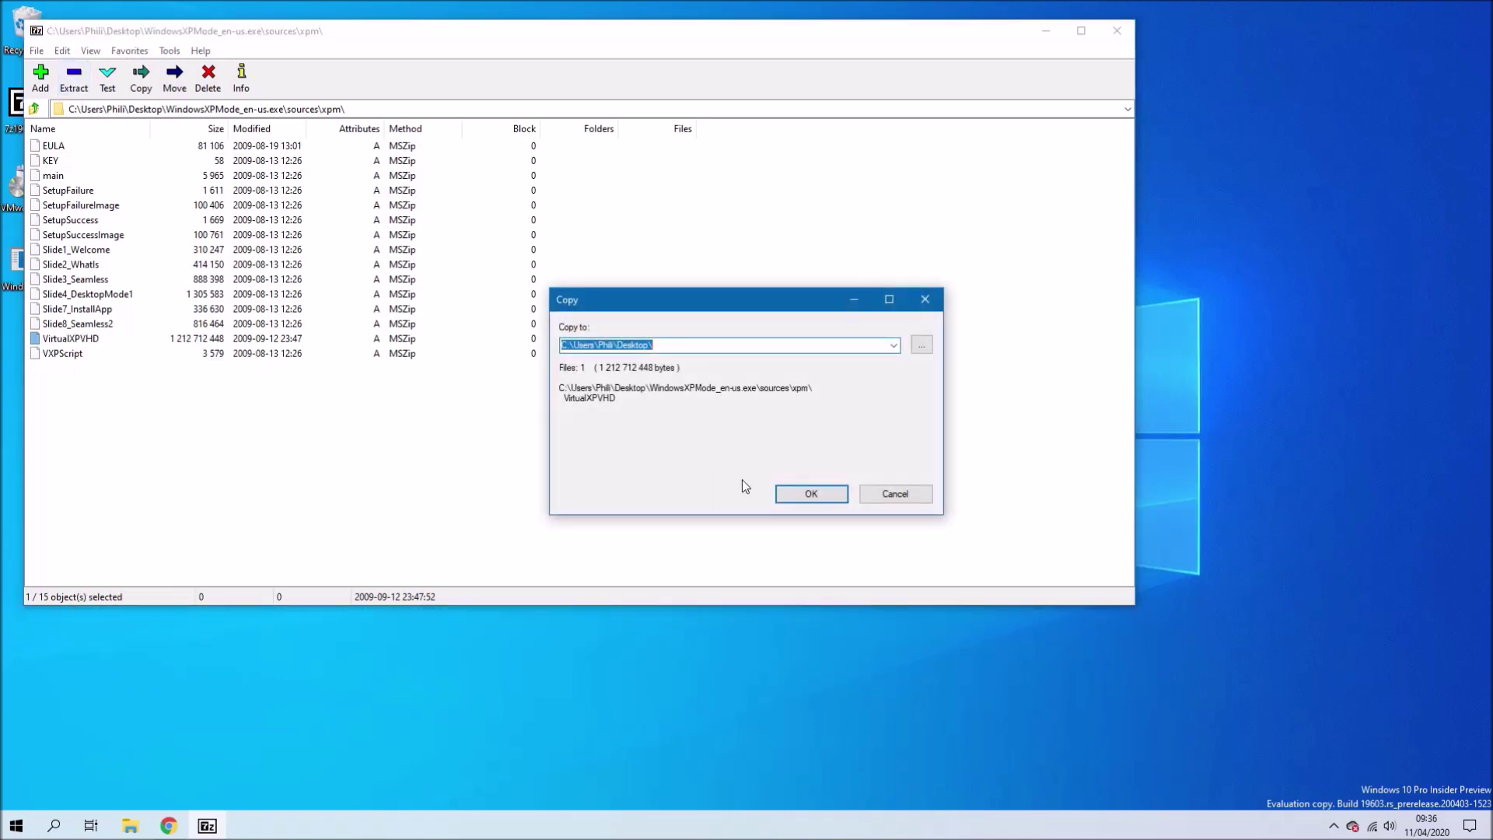
pyautogui.click(805, 494)
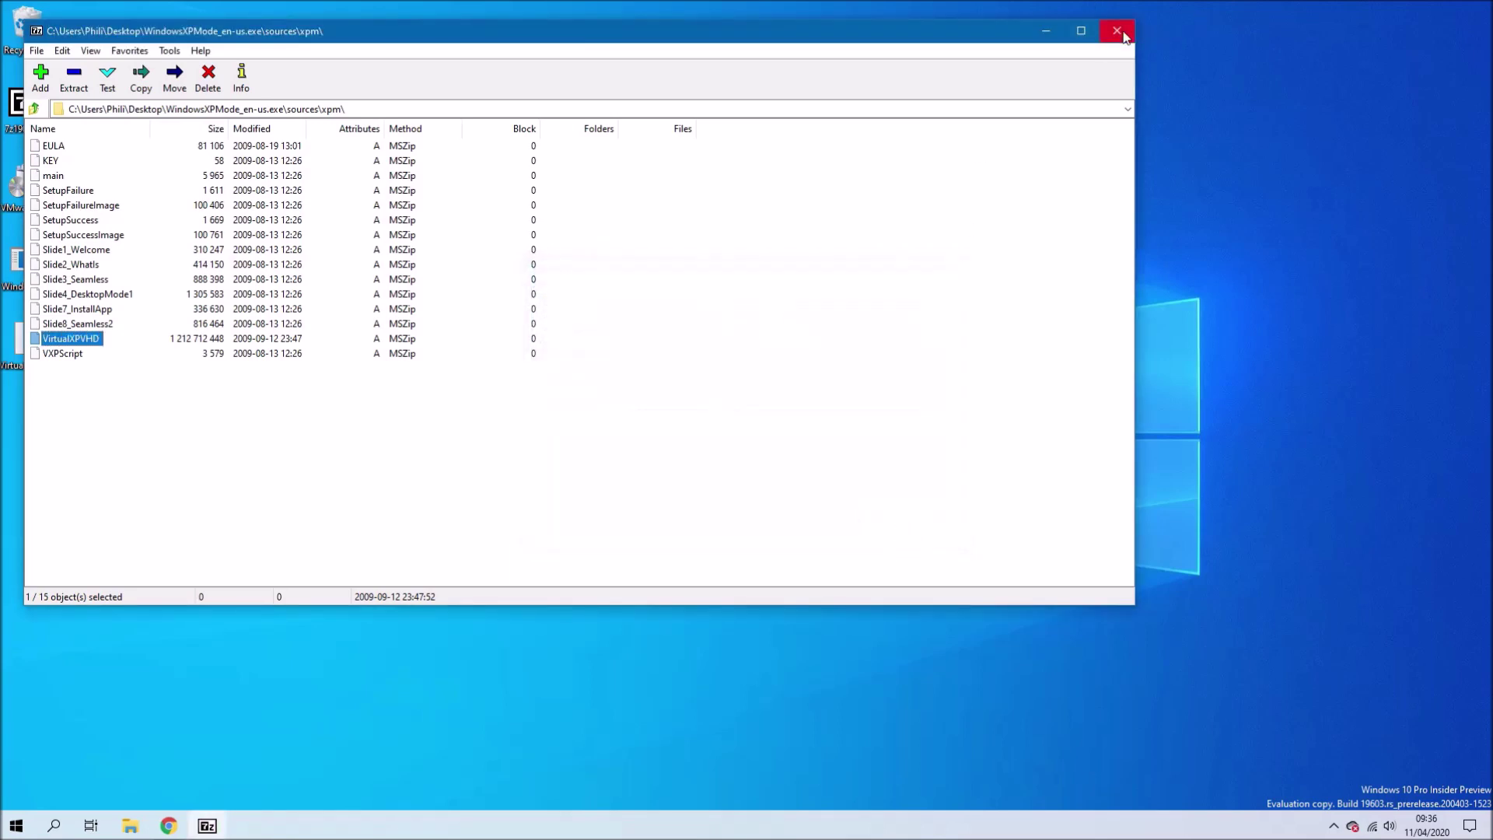
pyautogui.click(1118, 31)
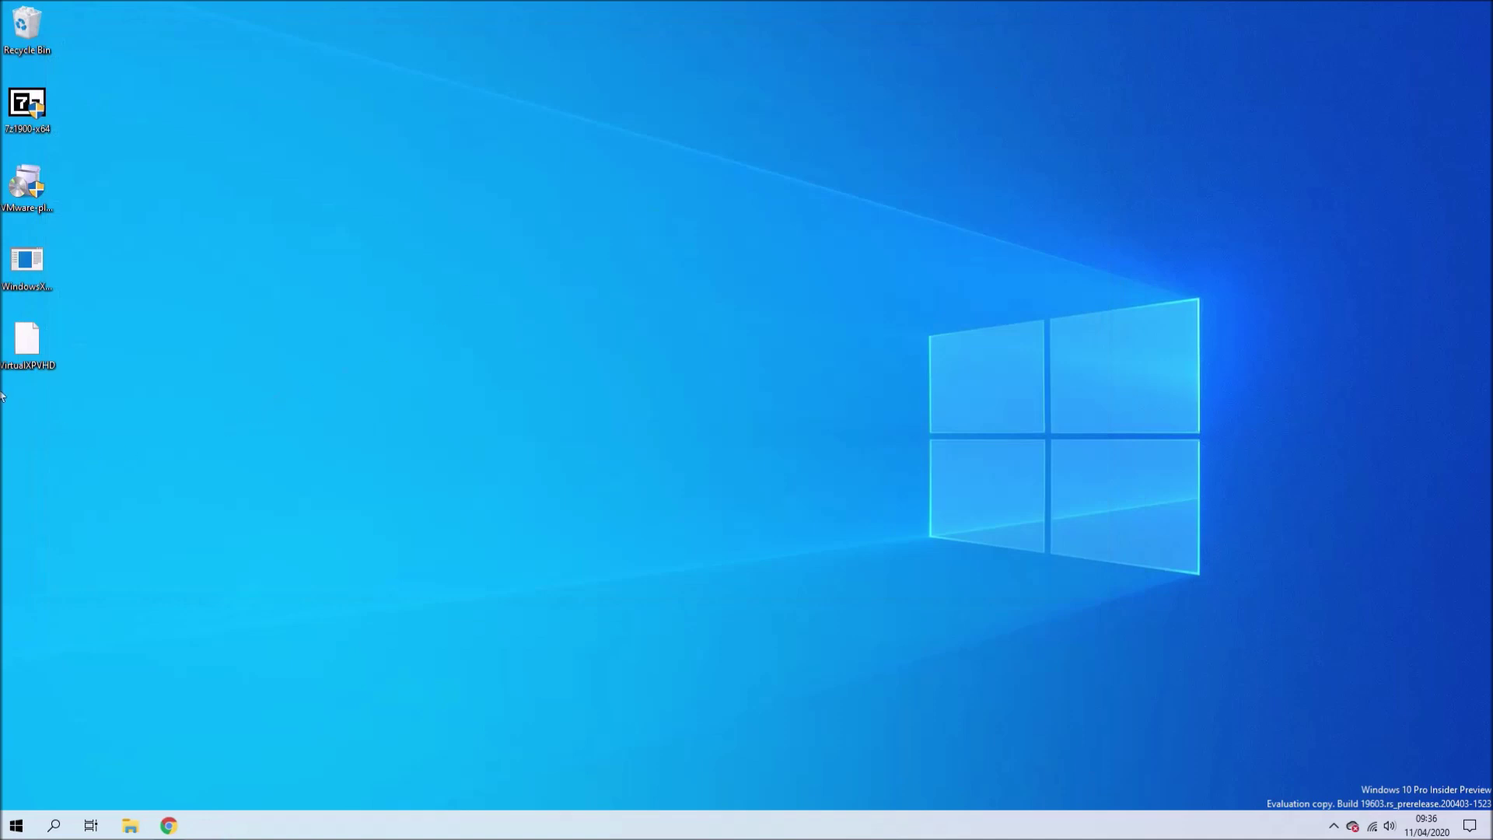
# - Rename VirtualXPVHD with a .vhd extension and mount it as drive D:
pyautogui.rightClick(17, 363)
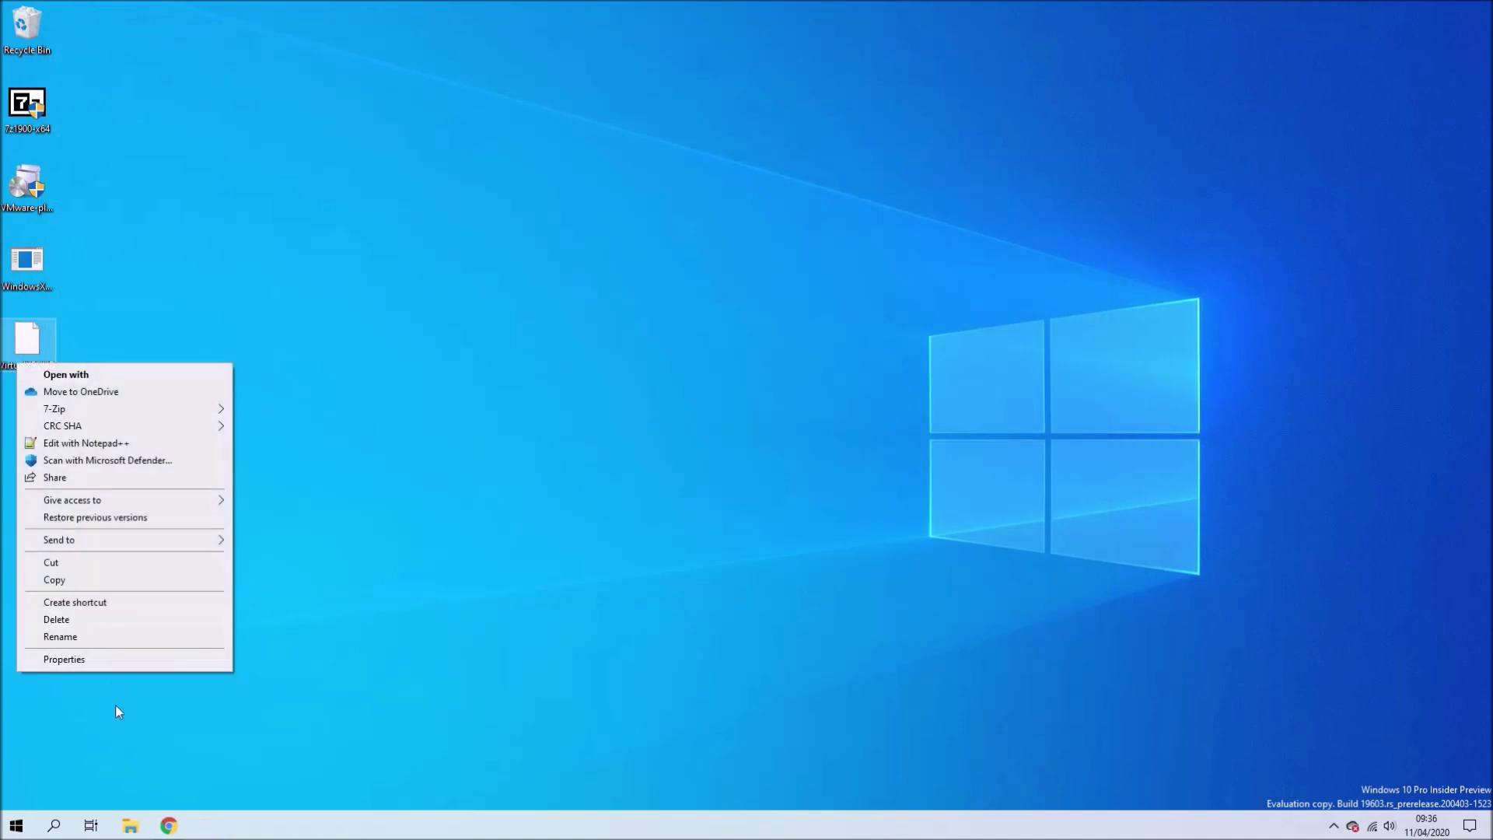
pyautogui.click(116, 638)
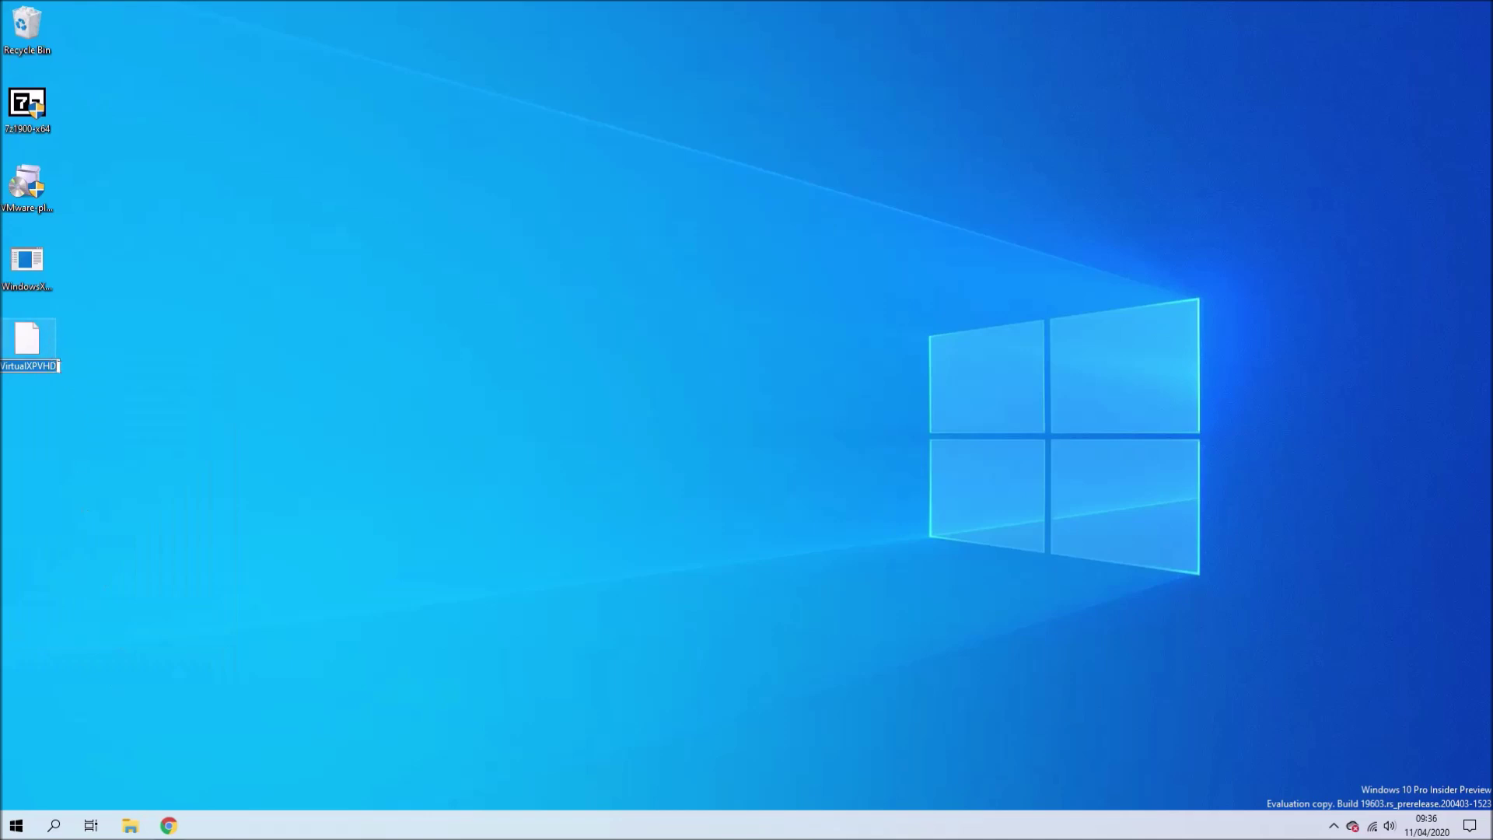
pyautogui.press('End')
pyautogui.write('.vhd')
pyautogui.press('Return')
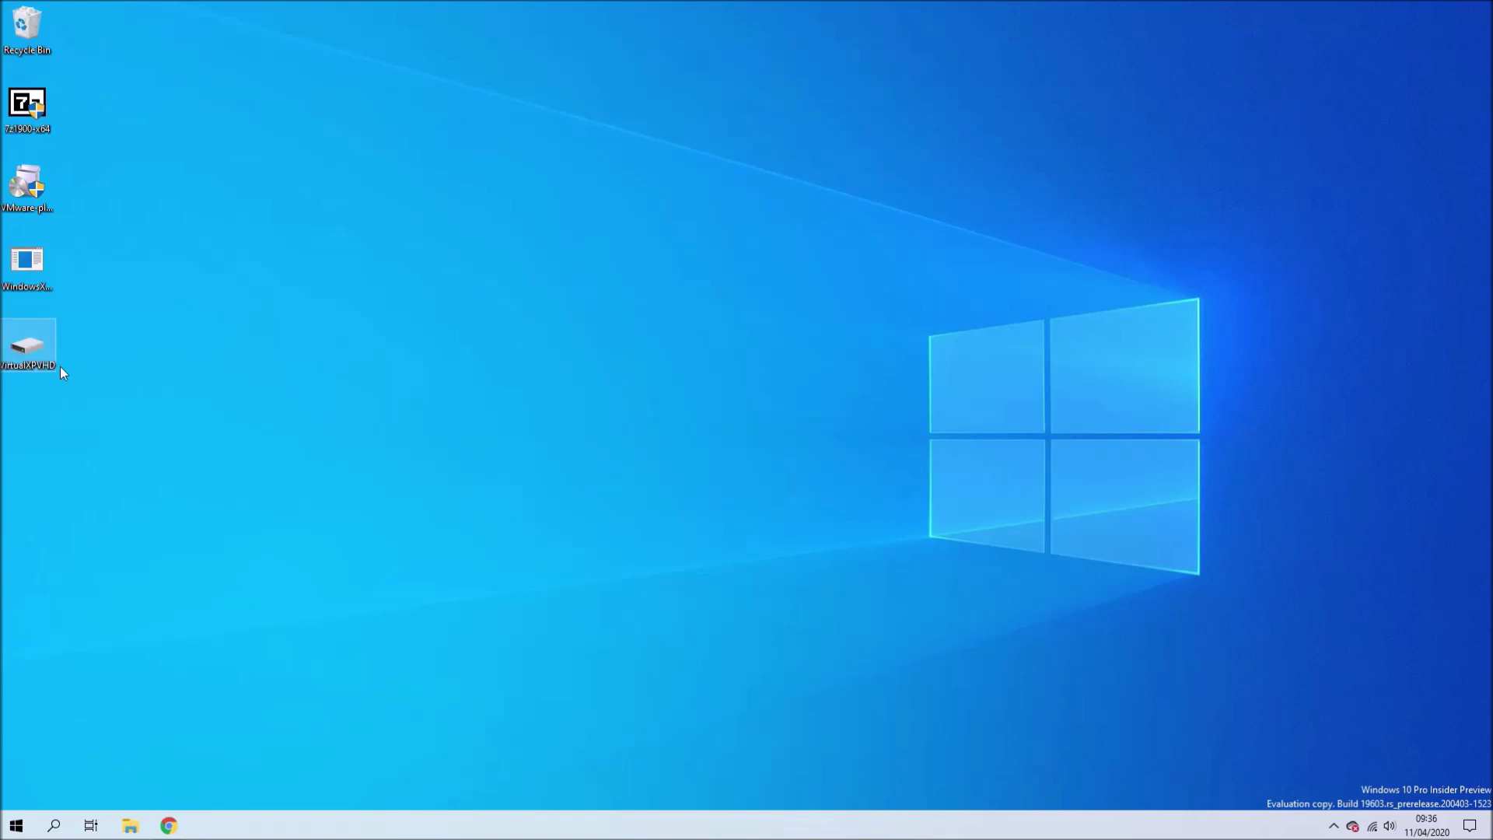
pyautogui.rightClick(40, 367)
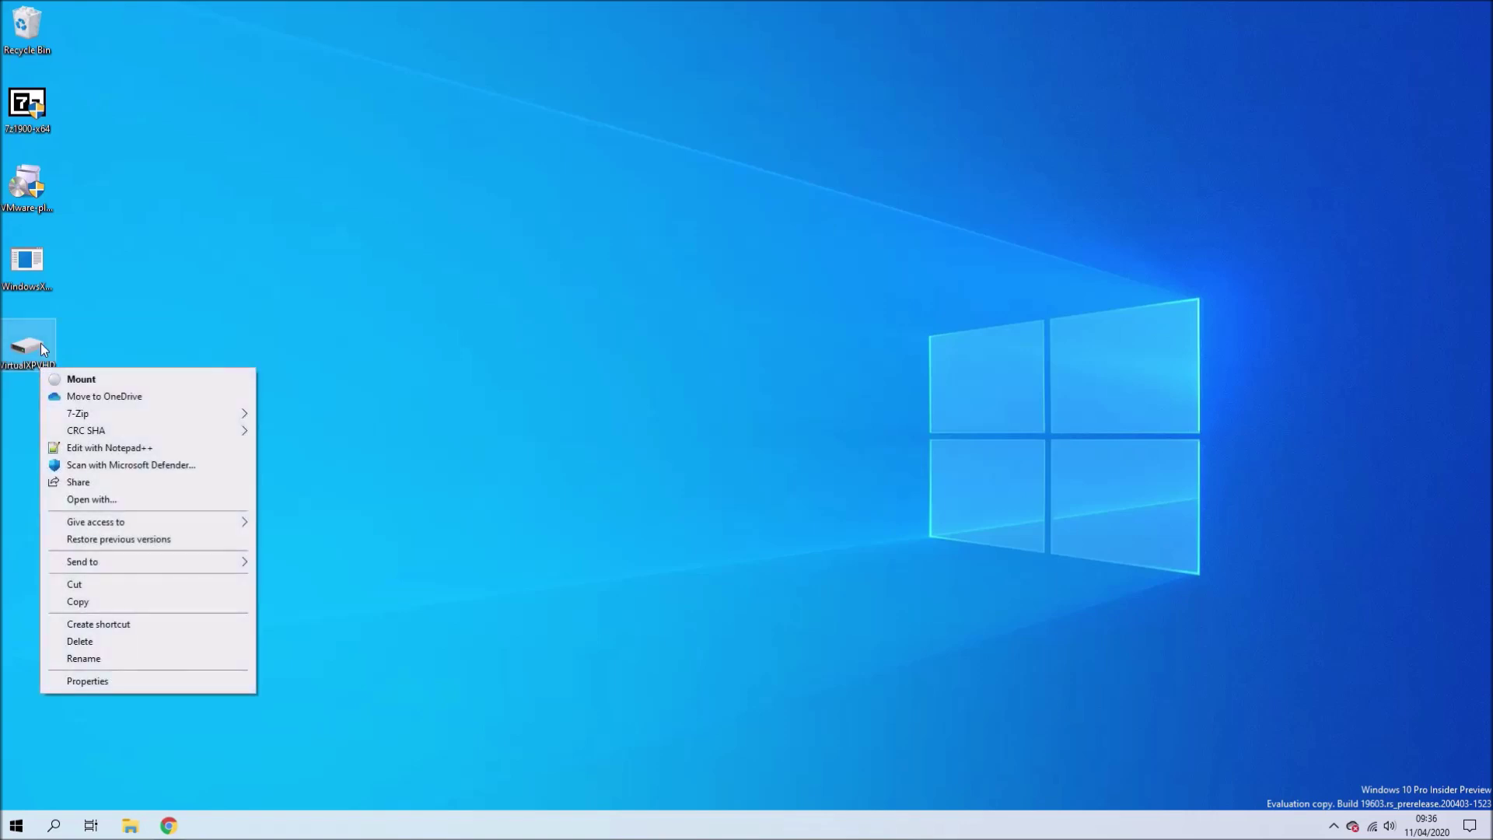
pyautogui.click(72, 378)
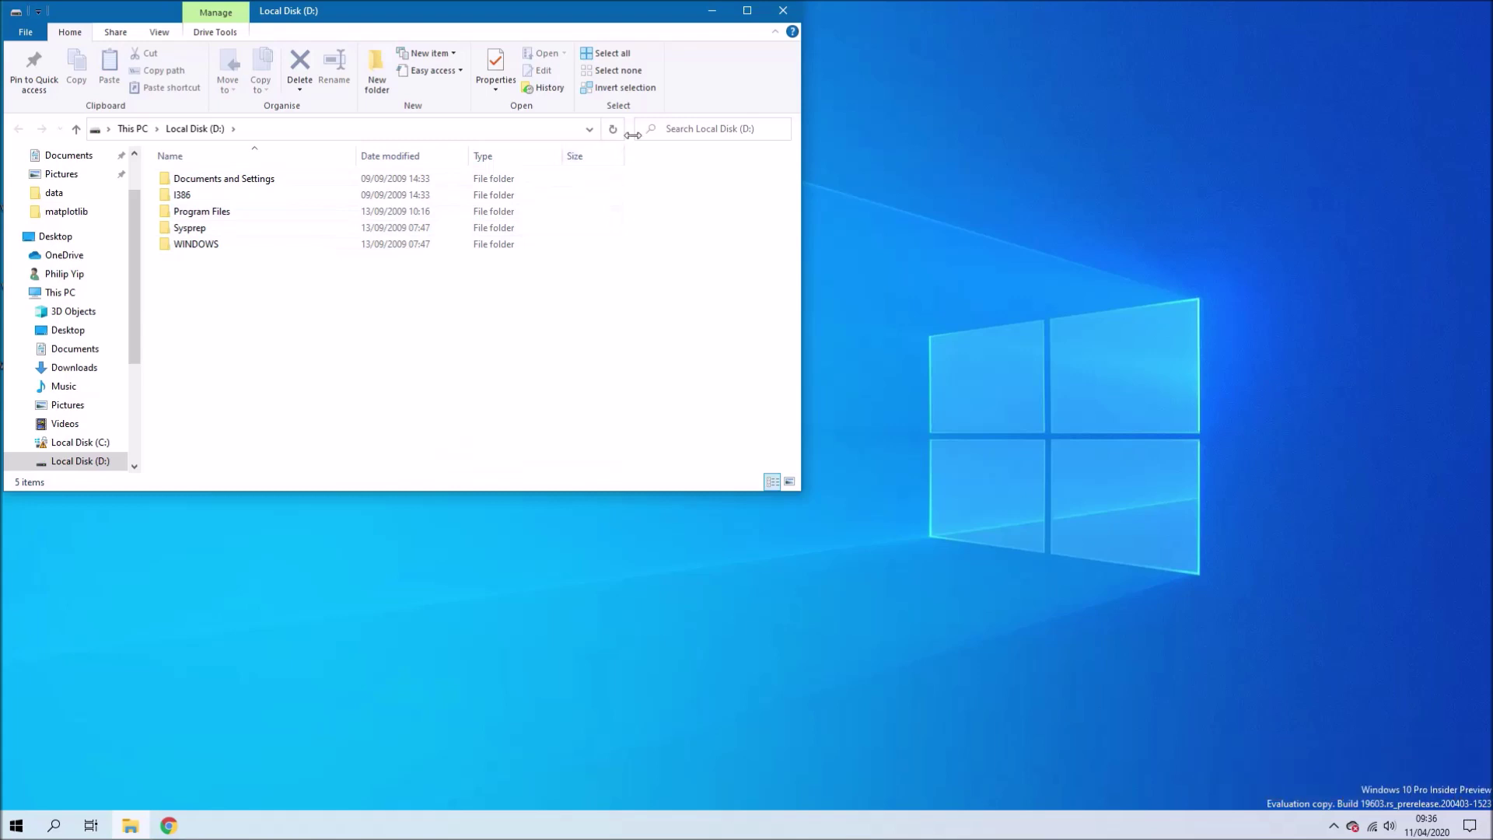
# - Read Sysprep\sysprep.inf on the mounted disk, then close it without saving
pyautogui.doubleClick(437, 230)
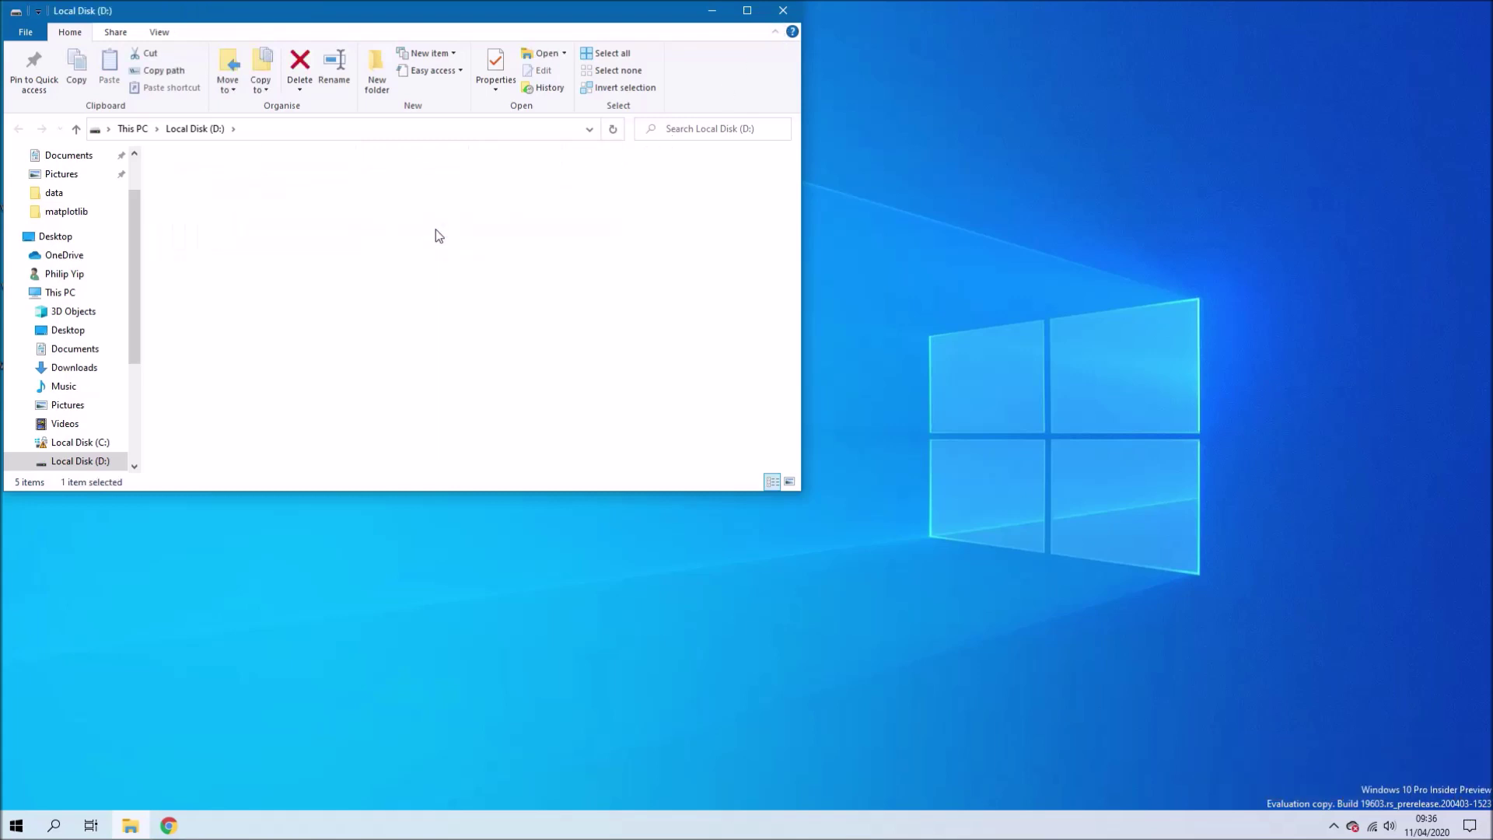
pyautogui.rightClick(188, 282)
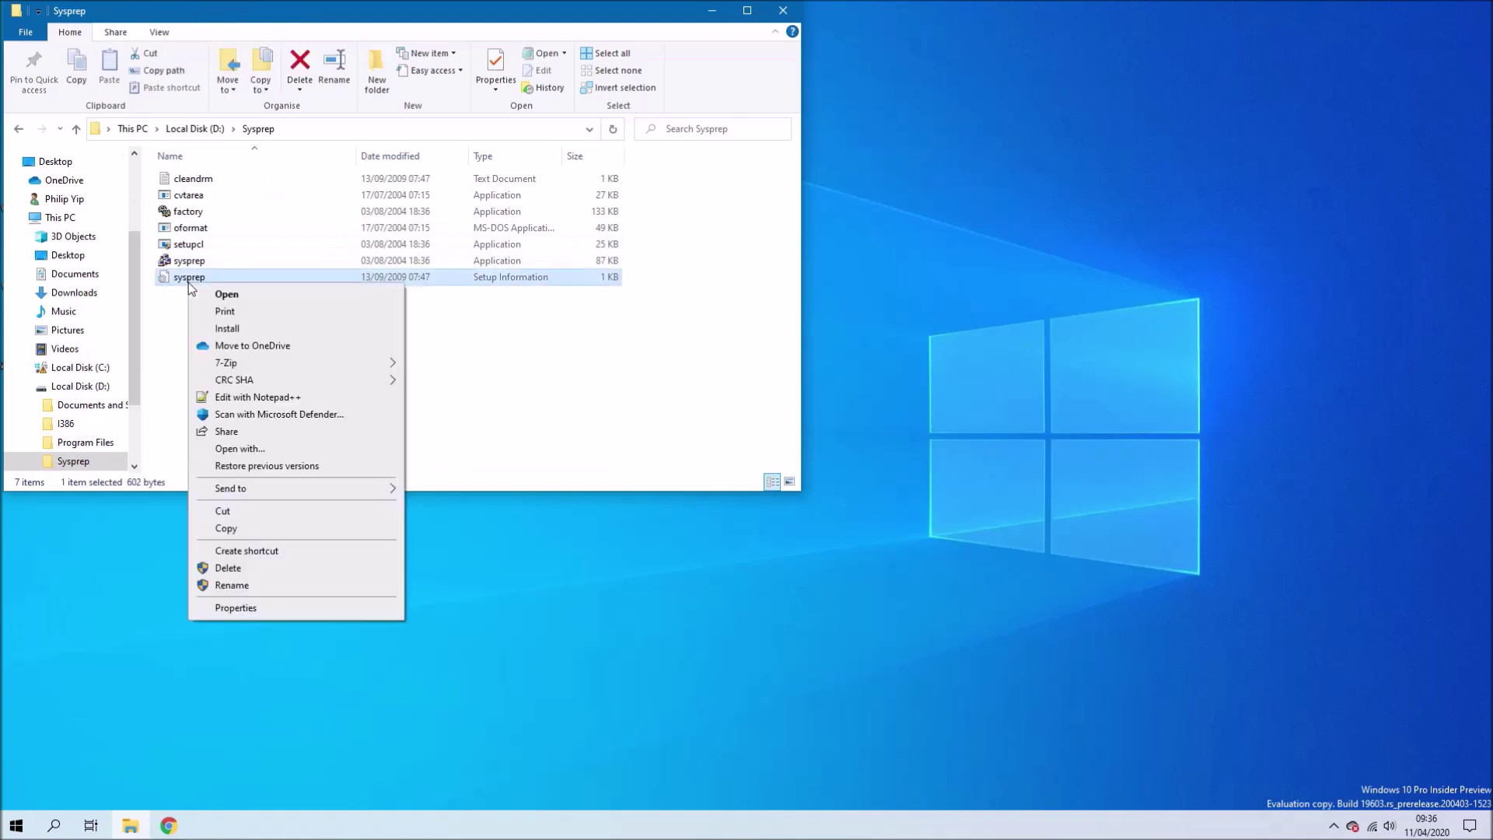
pyautogui.click(257, 294)
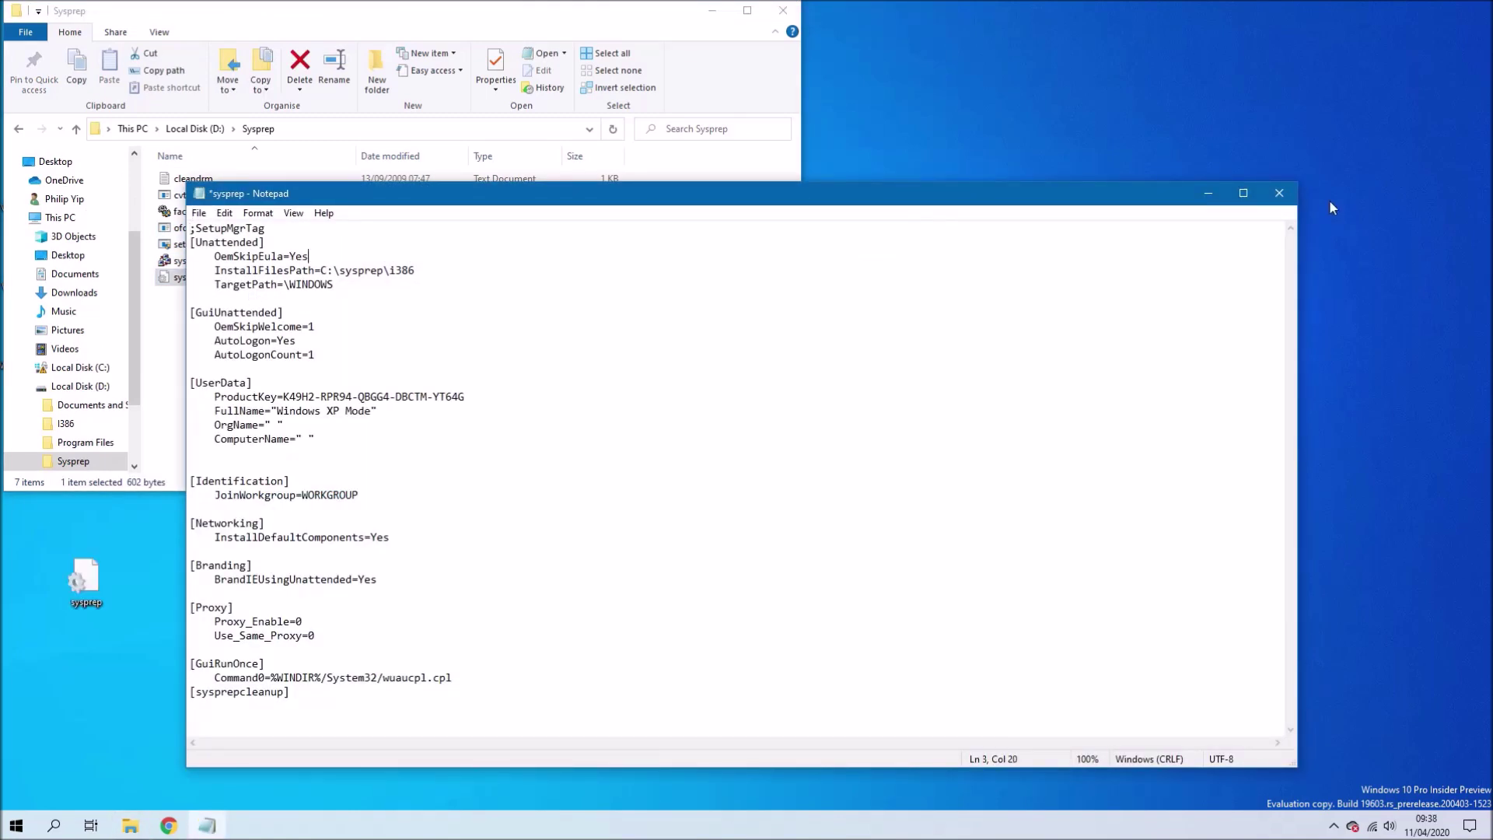
pyautogui.click(1280, 192)
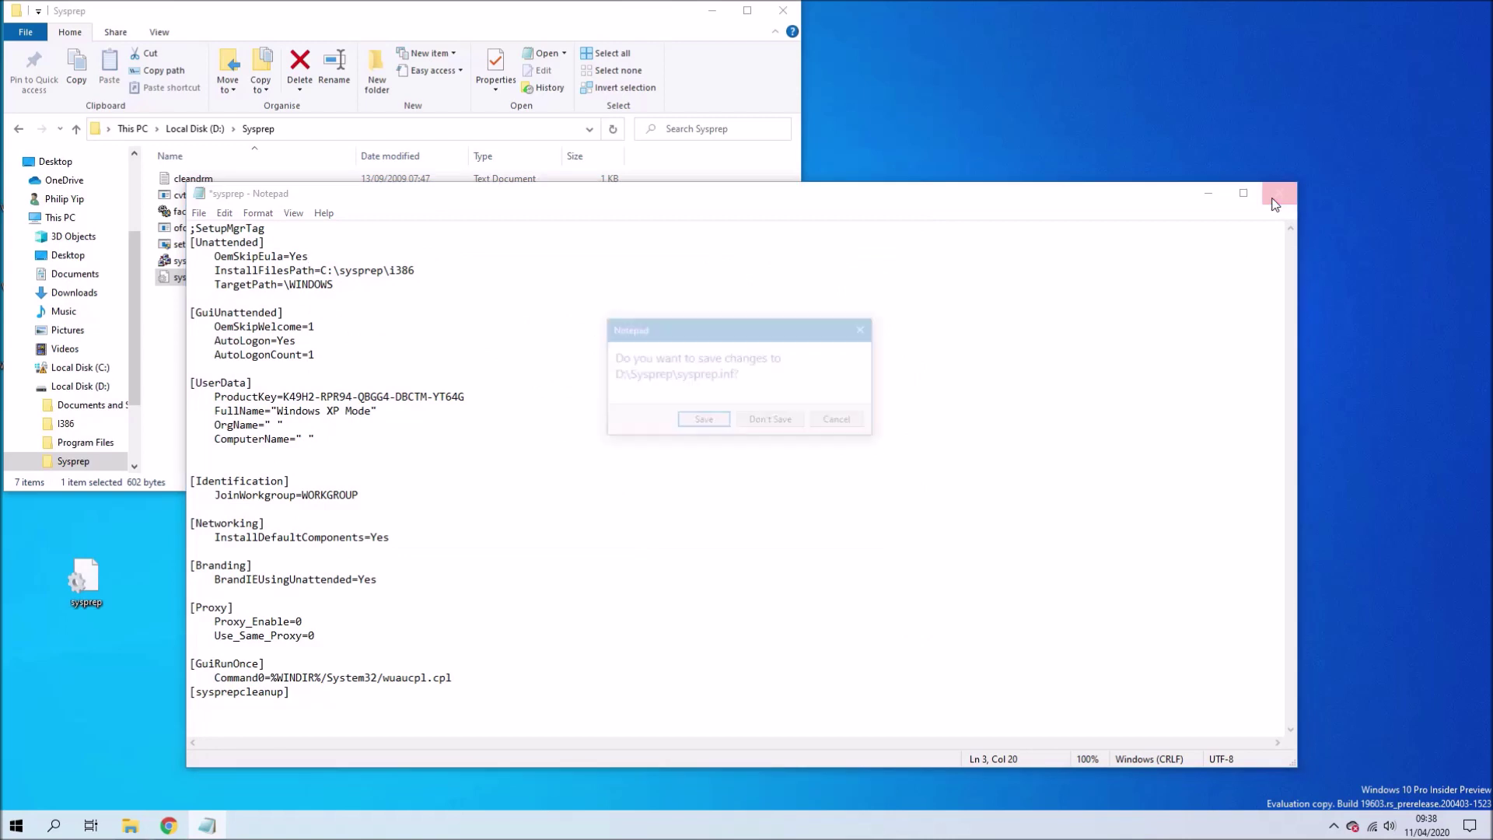
pyautogui.click(753, 420)
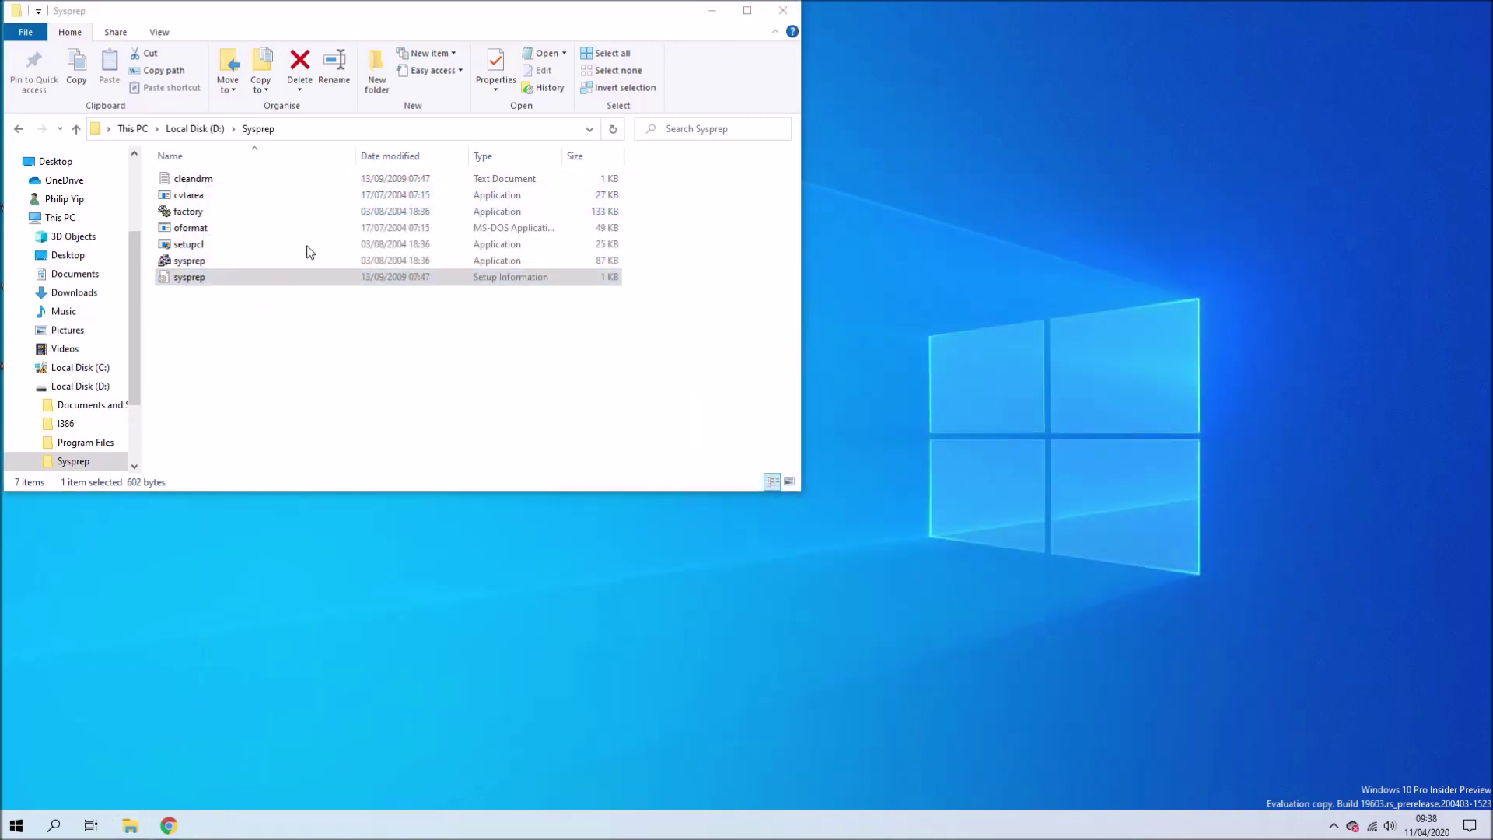
# - Browse Program Files on Local Disk (D:), then close File Explorer
pyautogui.click(20, 129)
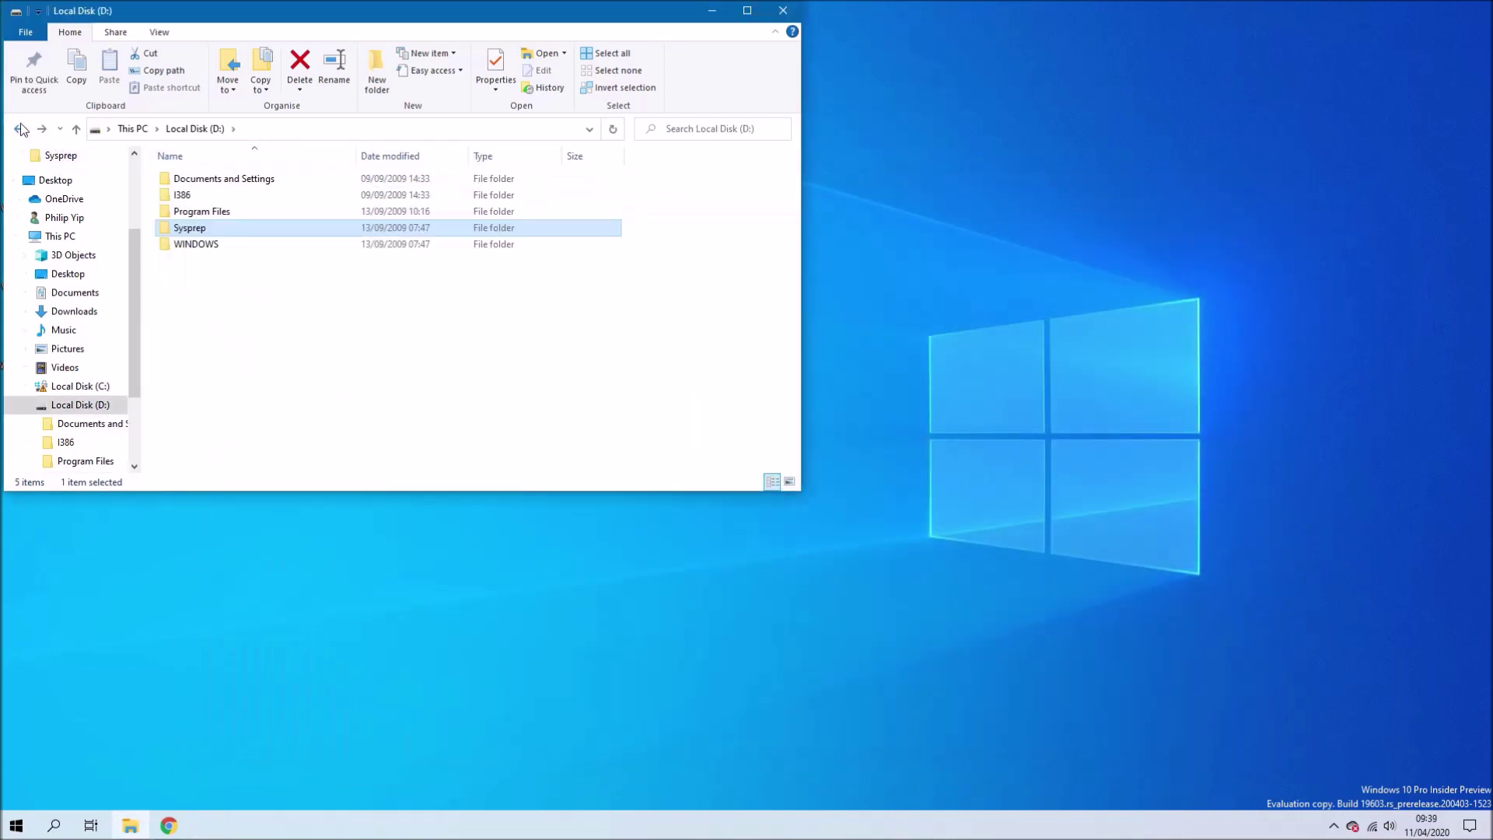
pyautogui.doubleClick(201, 211)
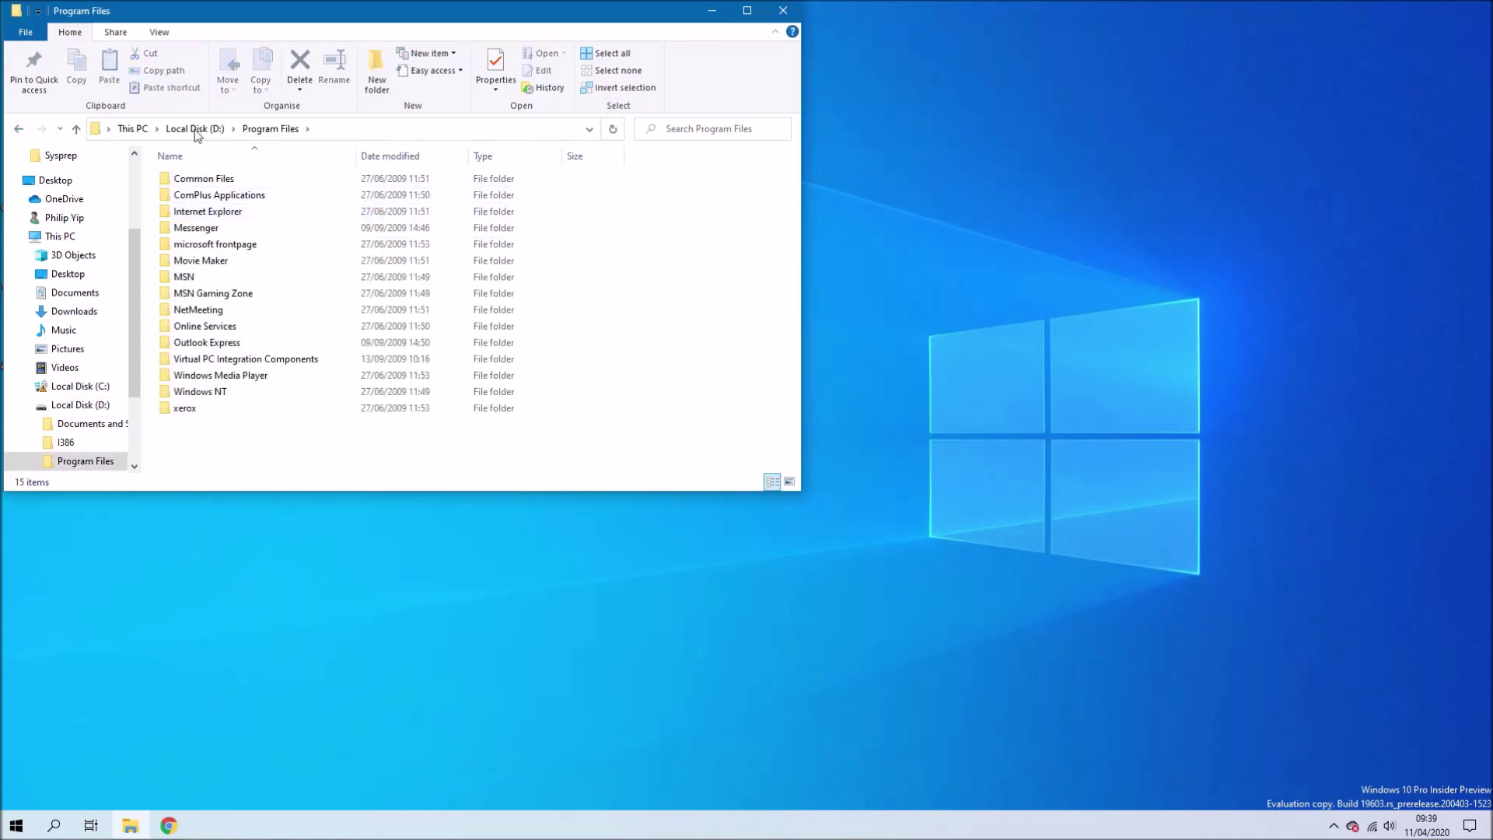
pyautogui.click(784, 10)
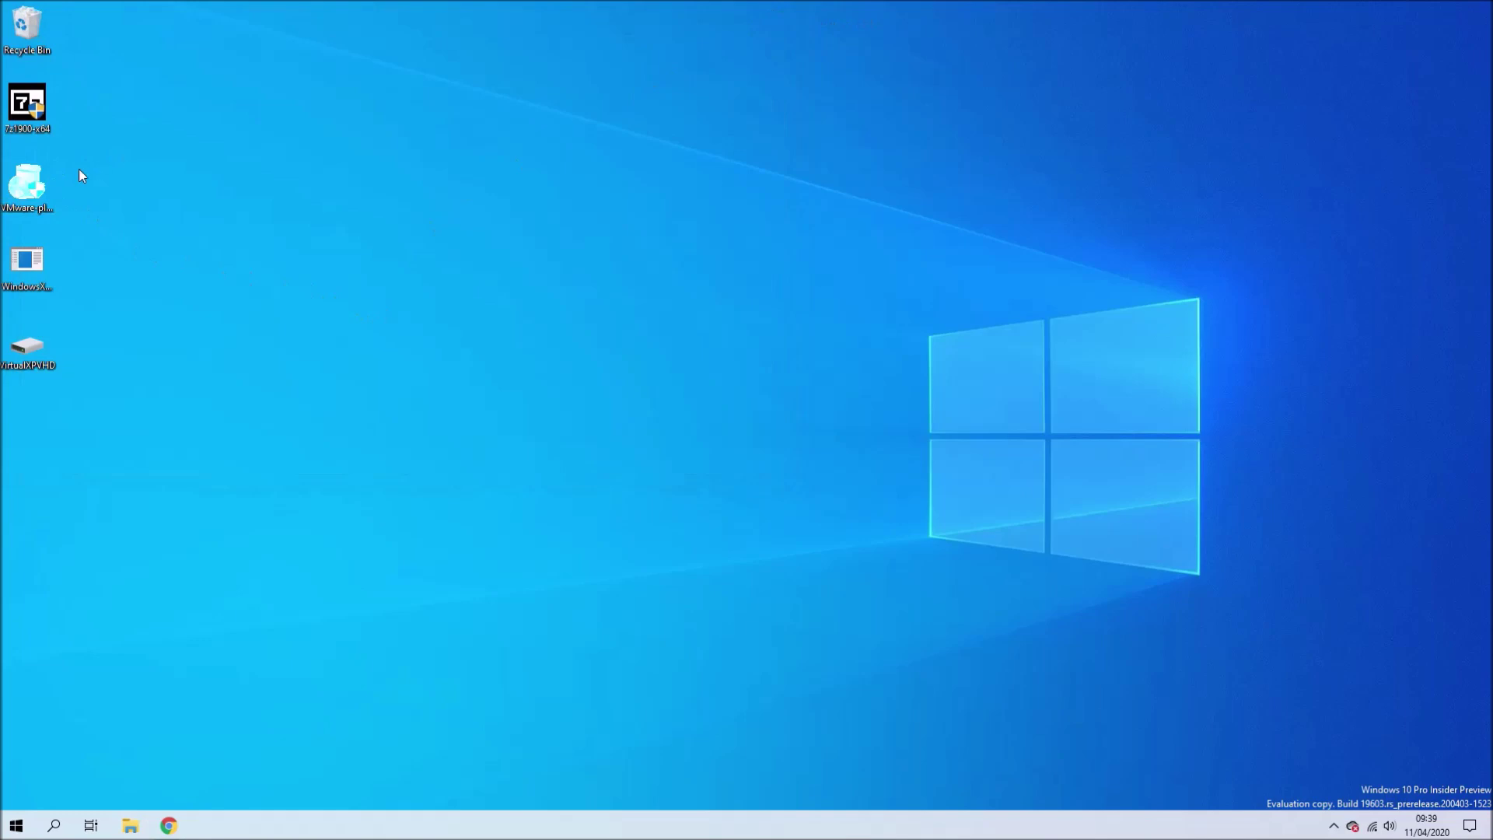
# - Launch the VMware Player installer and accept the licence agreement
pyautogui.click(40, 190)
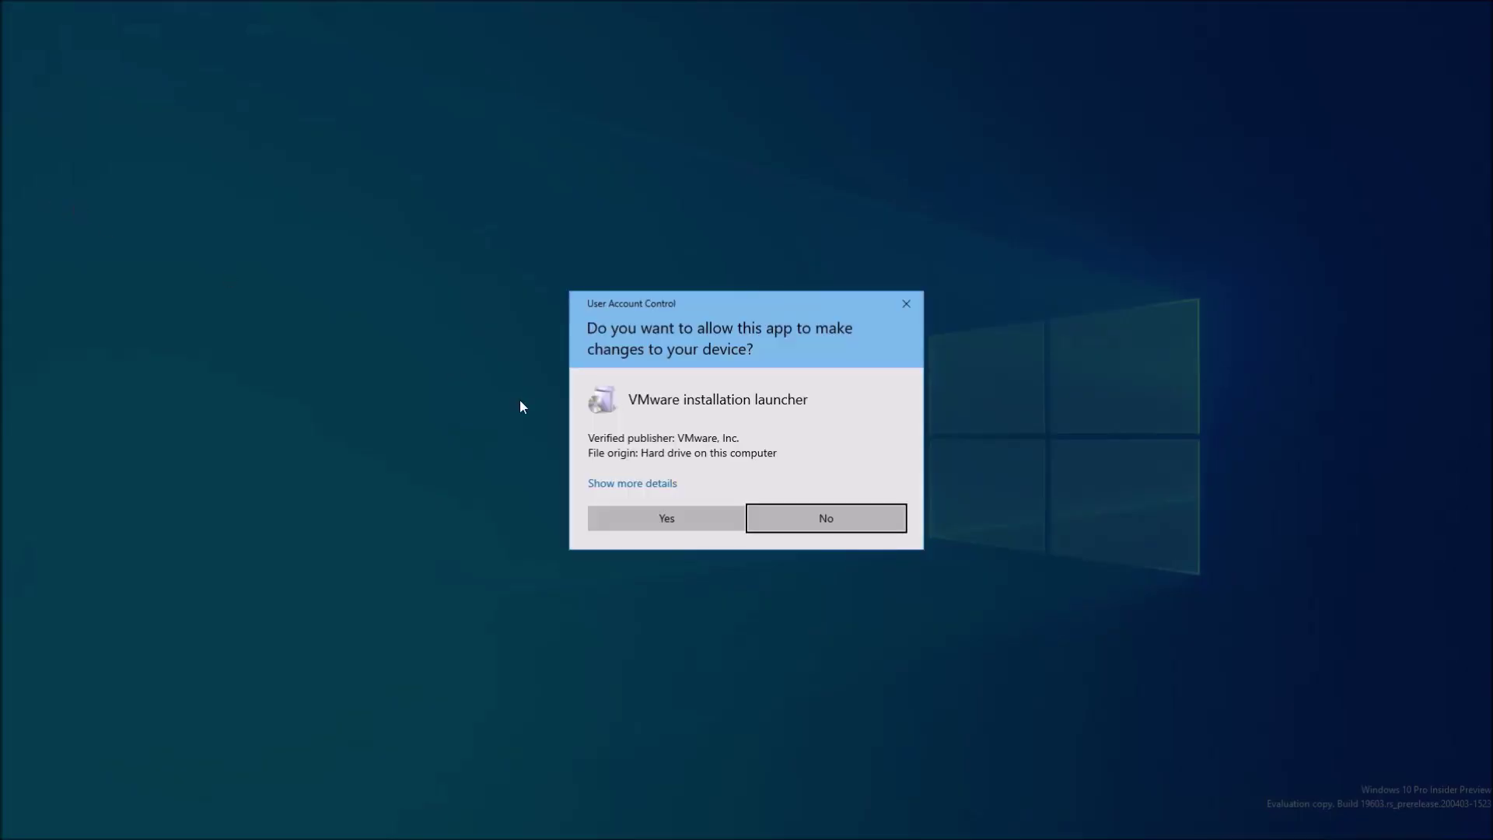
pyautogui.click(631, 510)
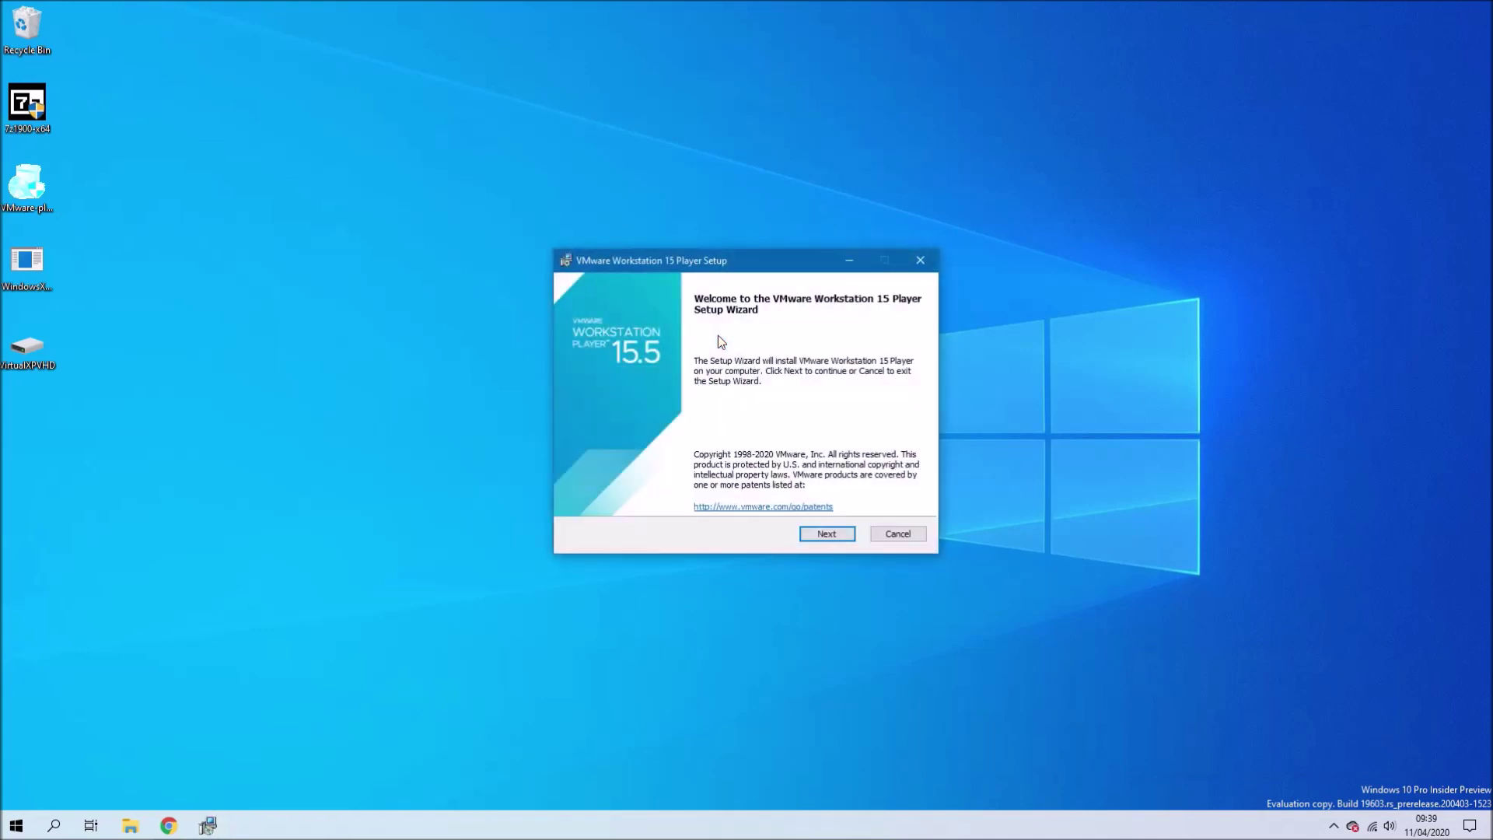
pyautogui.click(827, 534)
pyautogui.click(729, 504)
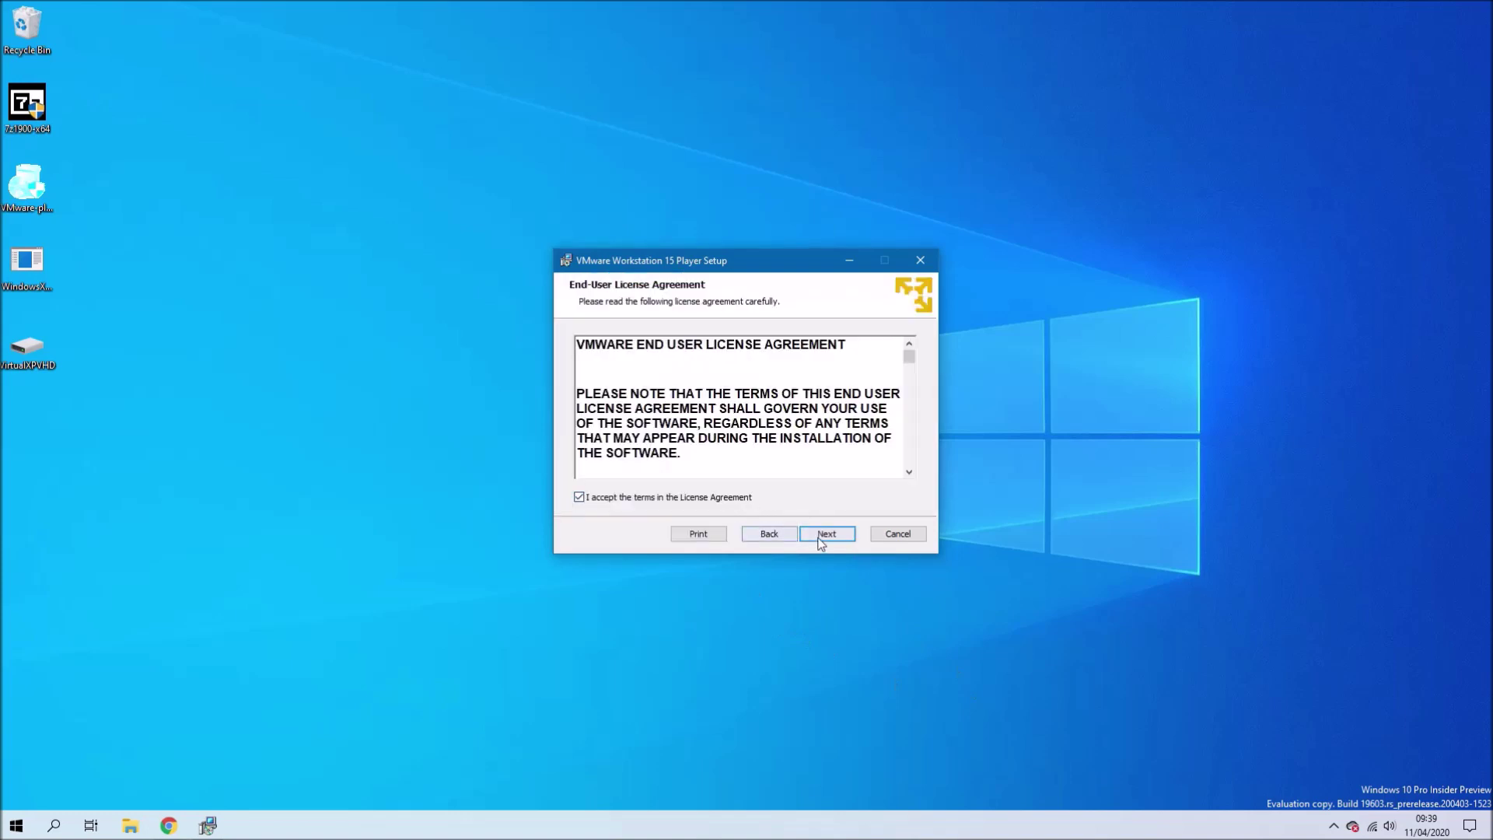
pyautogui.click(827, 533)
# - Install VMware Workstation 15 Player without a desktop shortcut and close the finished wizard
pyautogui.click(827, 534)
pyautogui.click(826, 537)
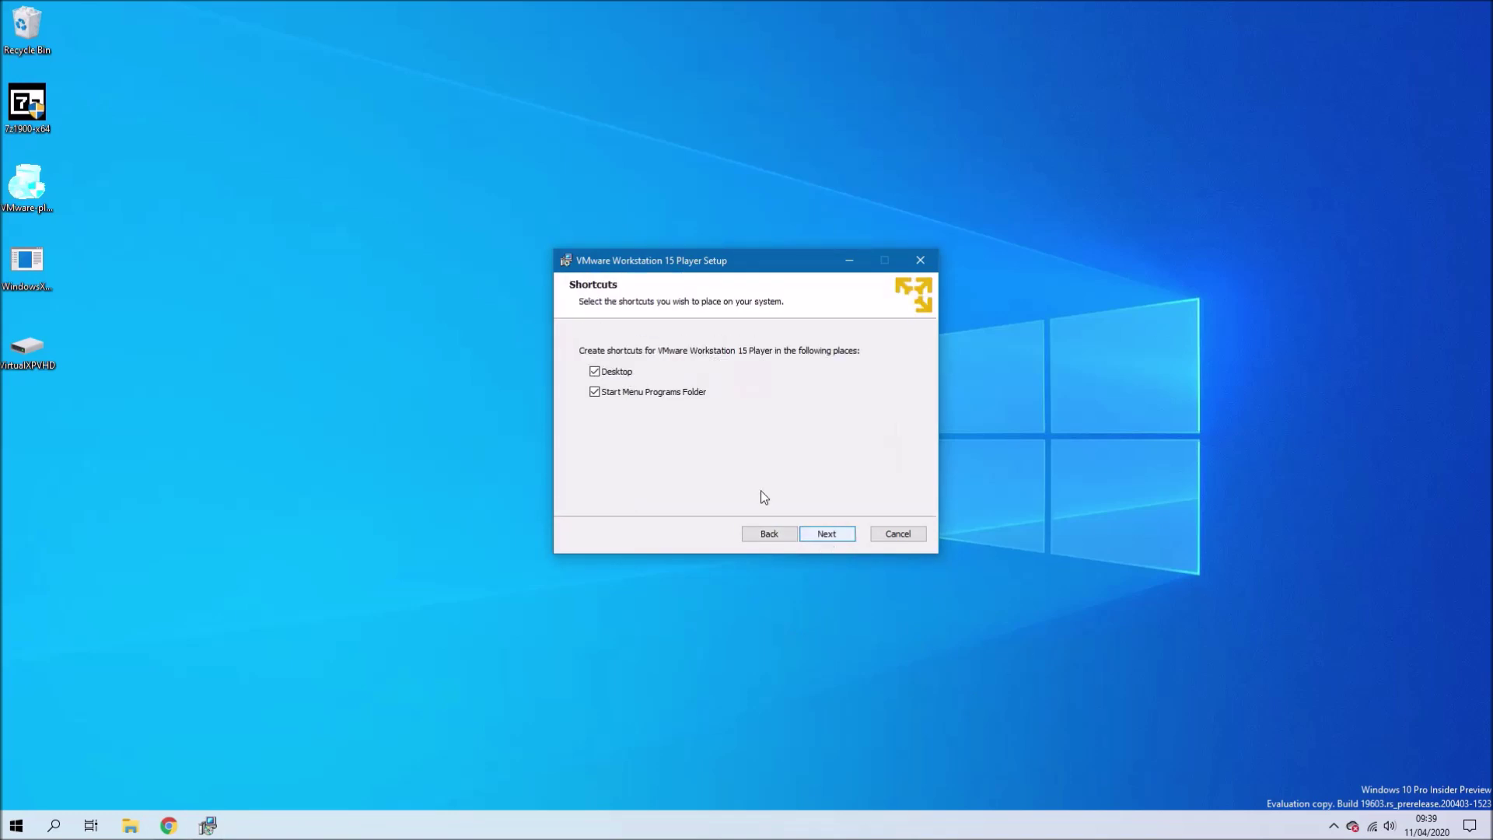
pyautogui.click(618, 369)
pyautogui.click(825, 533)
pyautogui.click(825, 534)
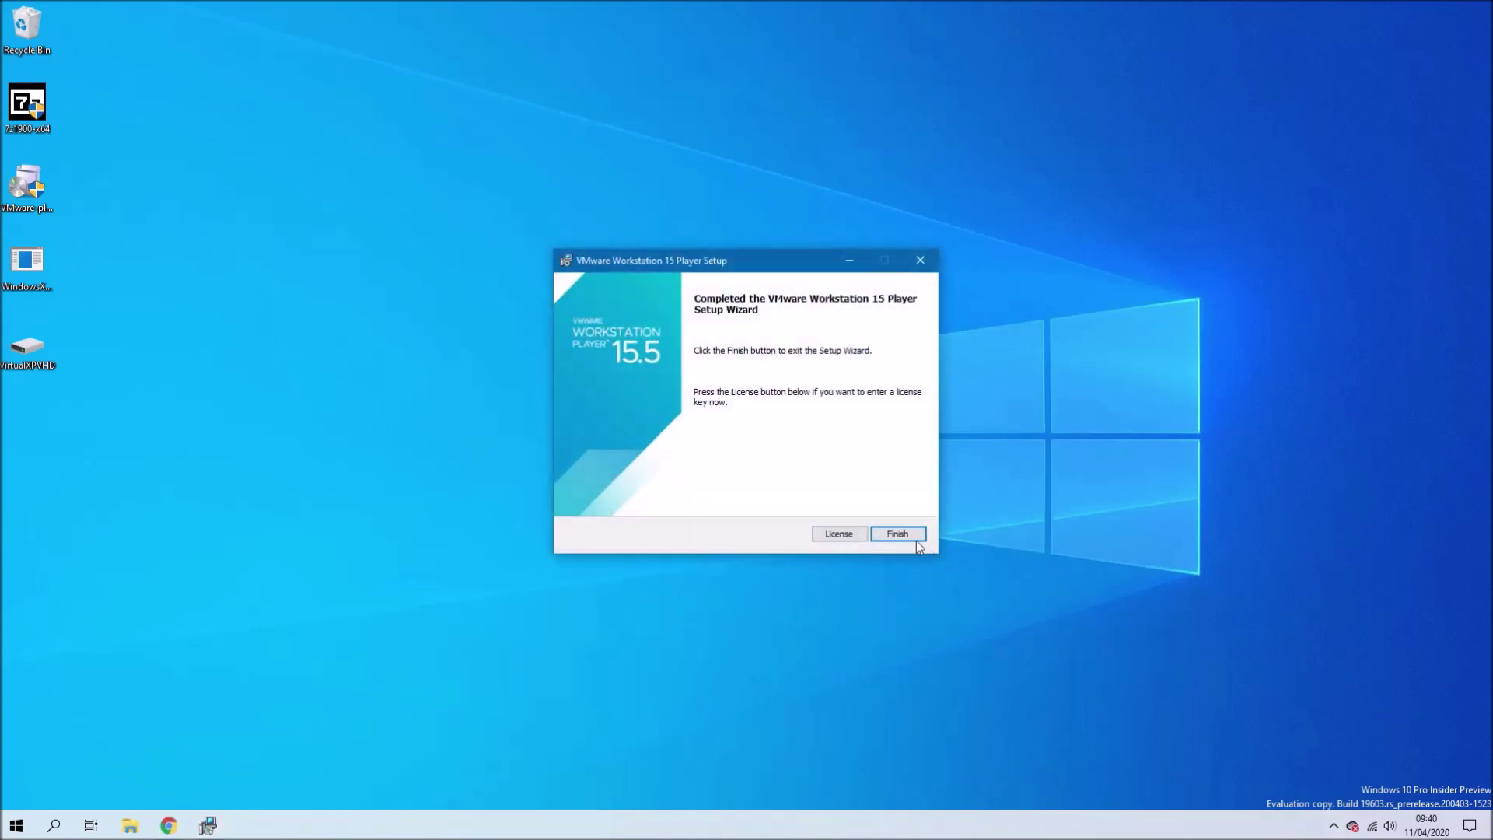
pyautogui.click(897, 533)
# - Launch VMware Workstation 15 Player from the Start menu's app list
pyautogui.click(15, 825)
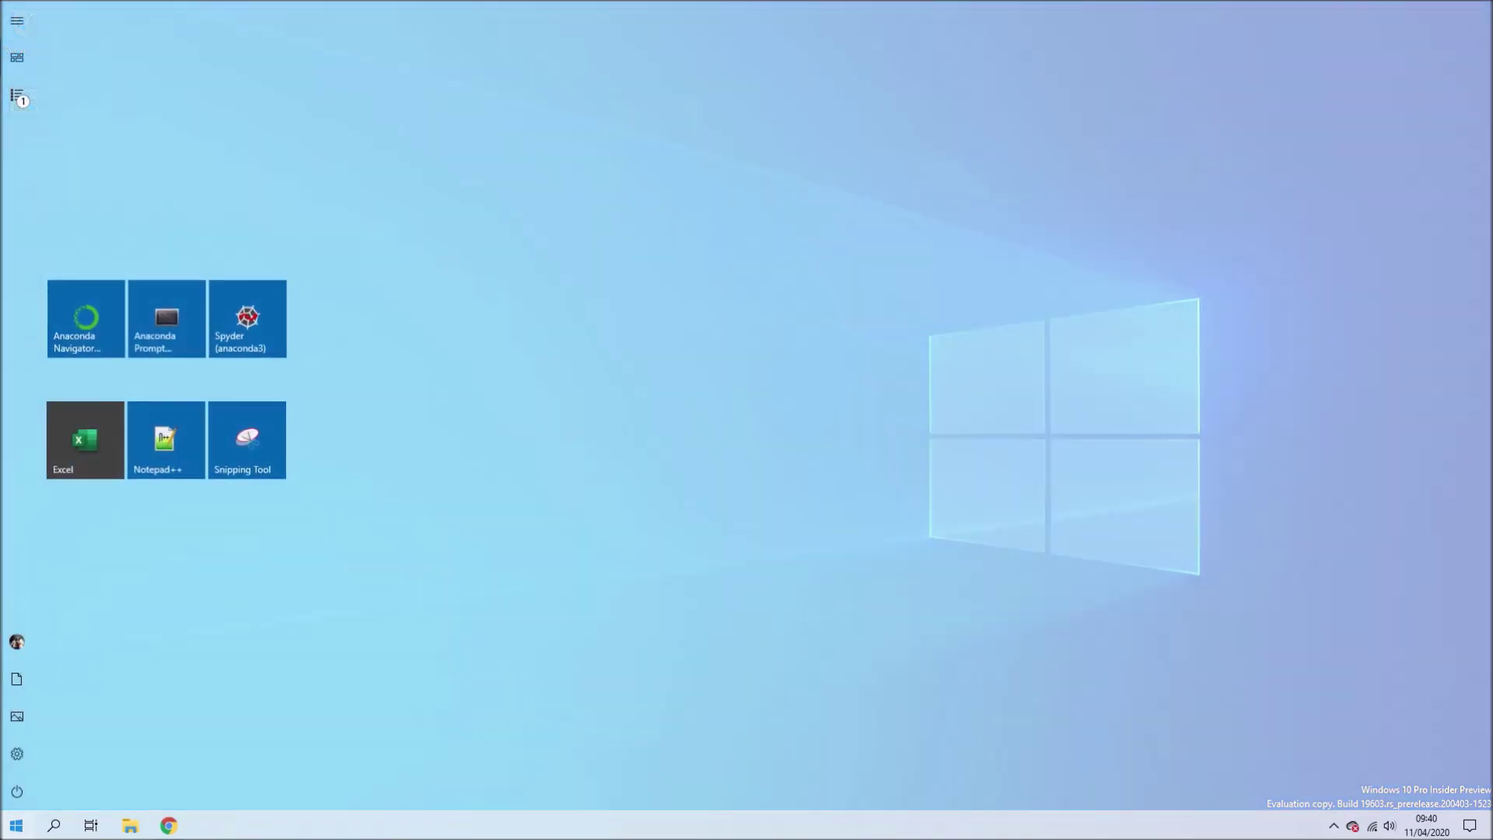
pyautogui.click(21, 99)
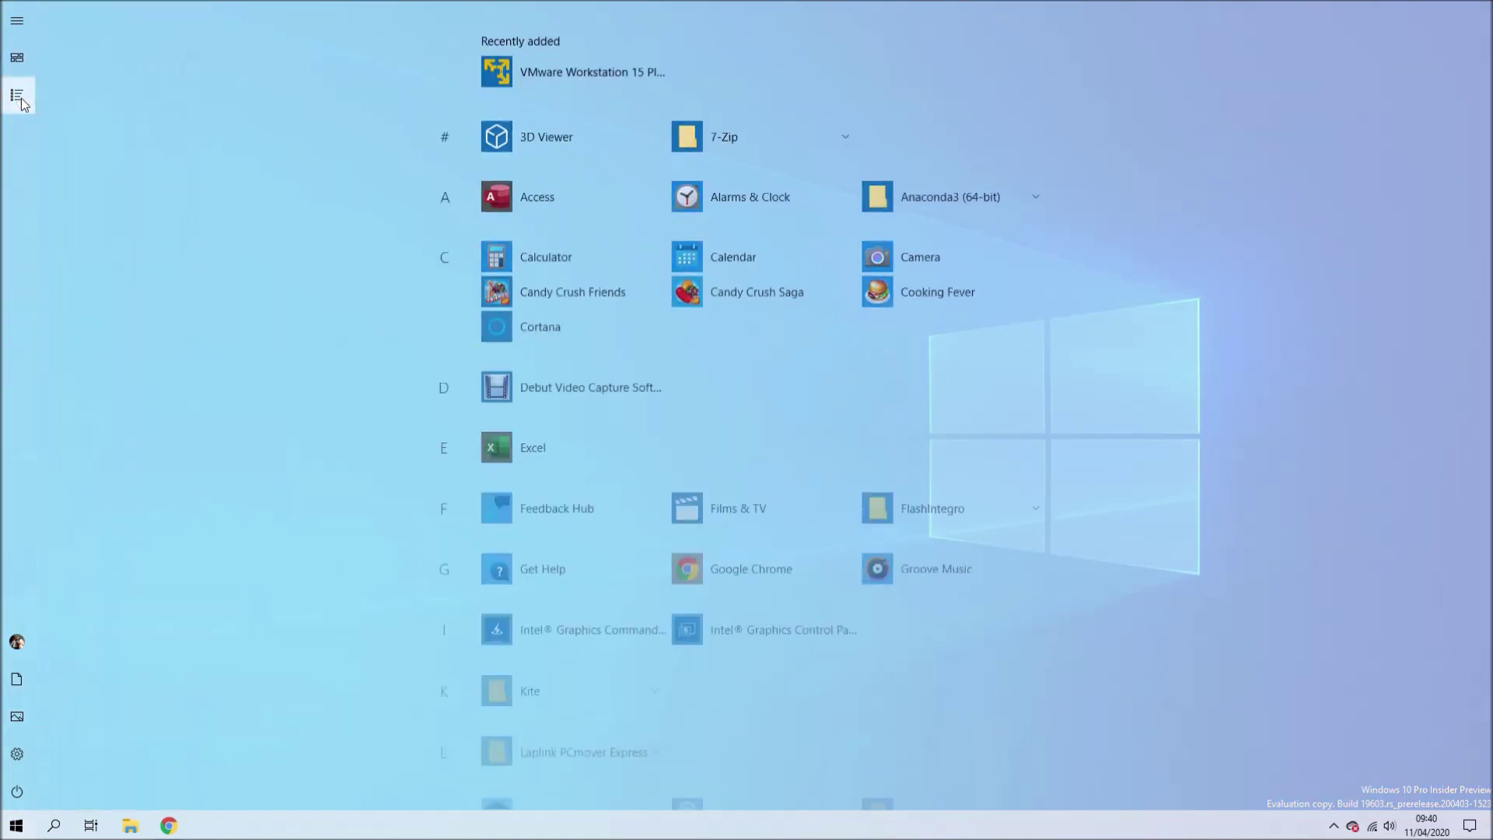
pyautogui.click(549, 64)
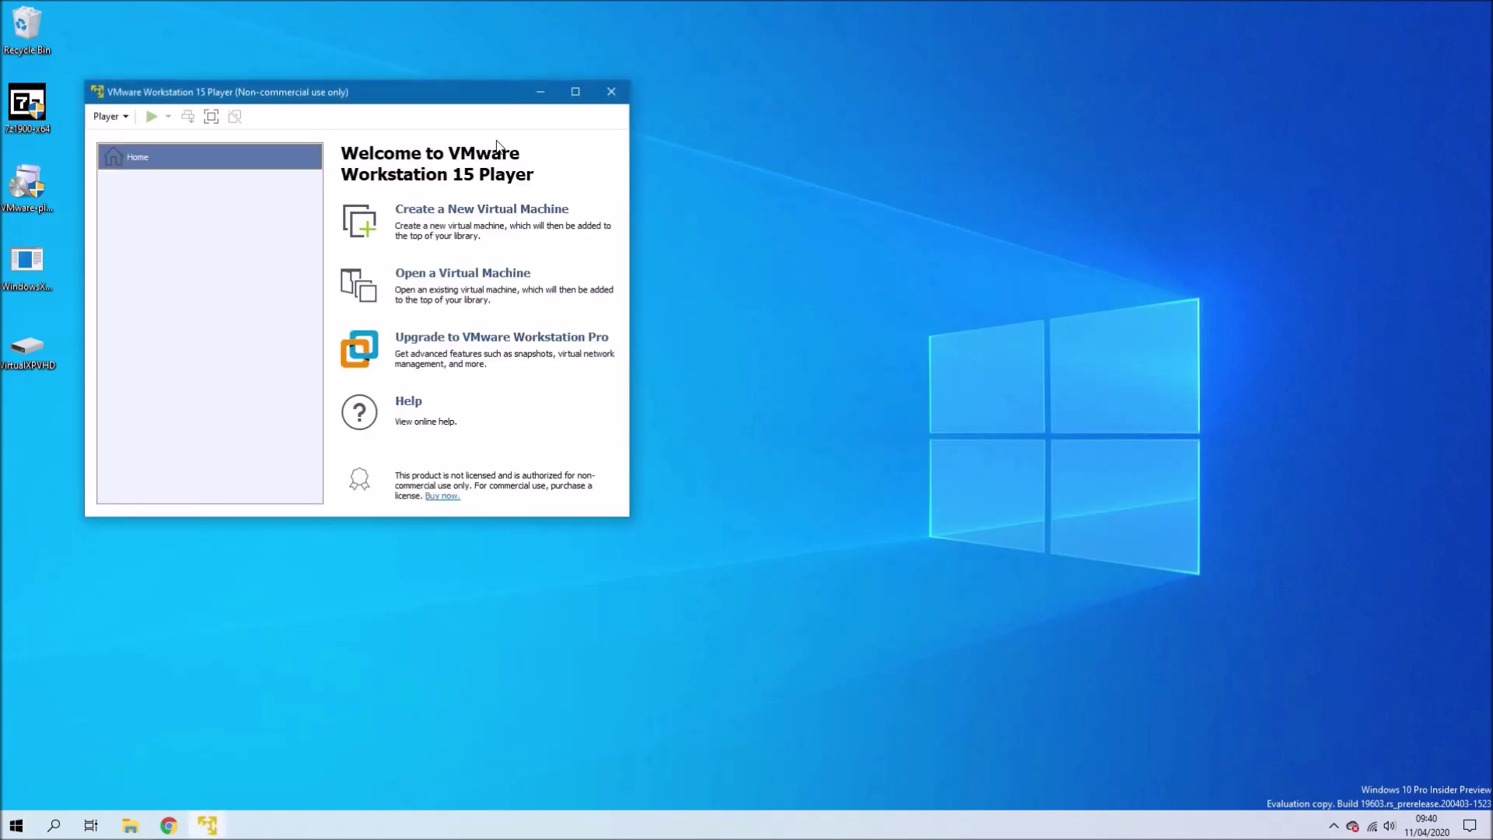
# - Start a new VM with the OS installed later, guest Windows XP Professional
pyautogui.click(109, 117)
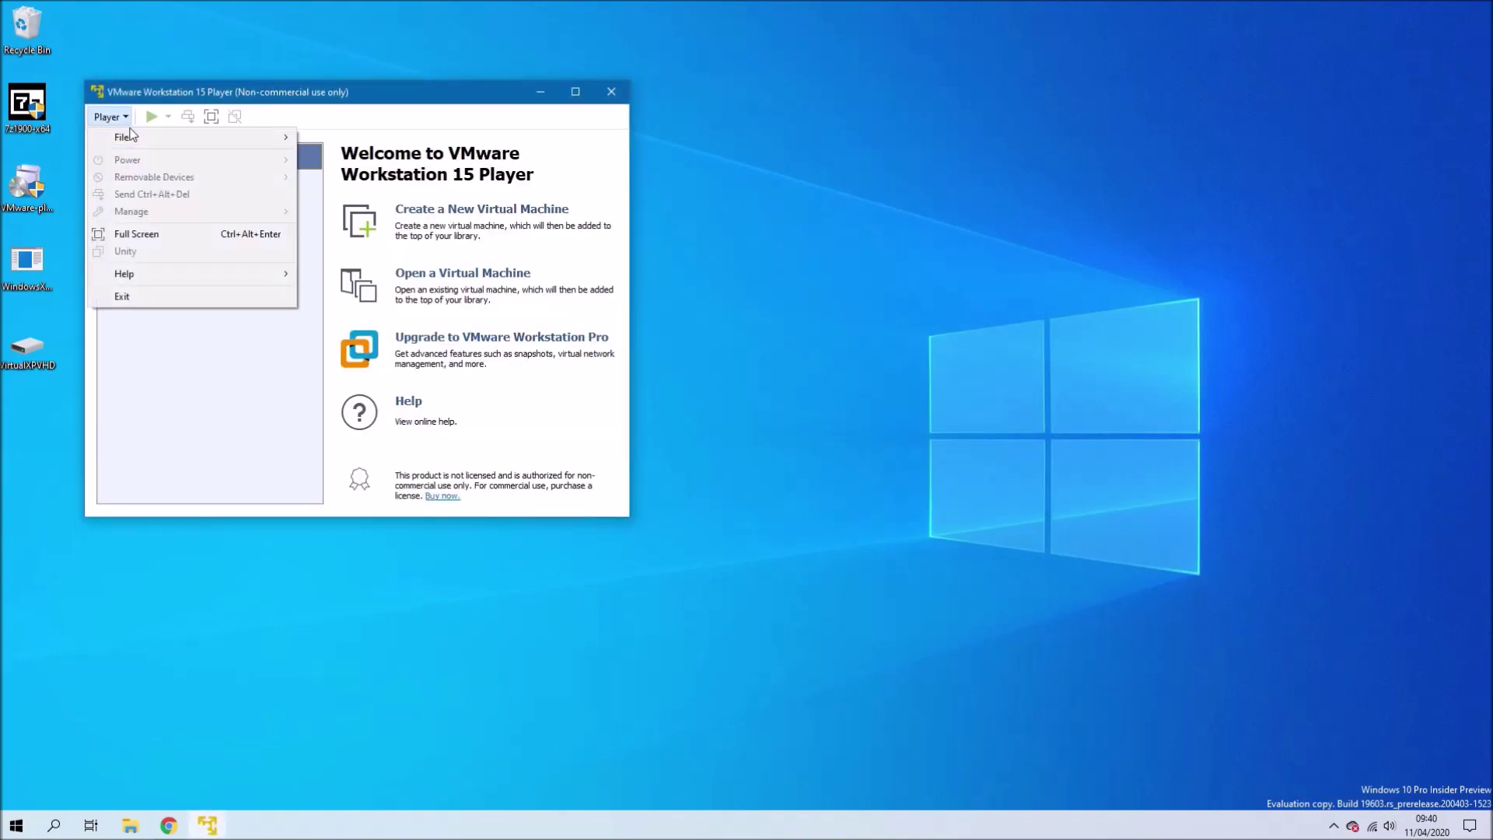
pyautogui.moveTo(141, 139)
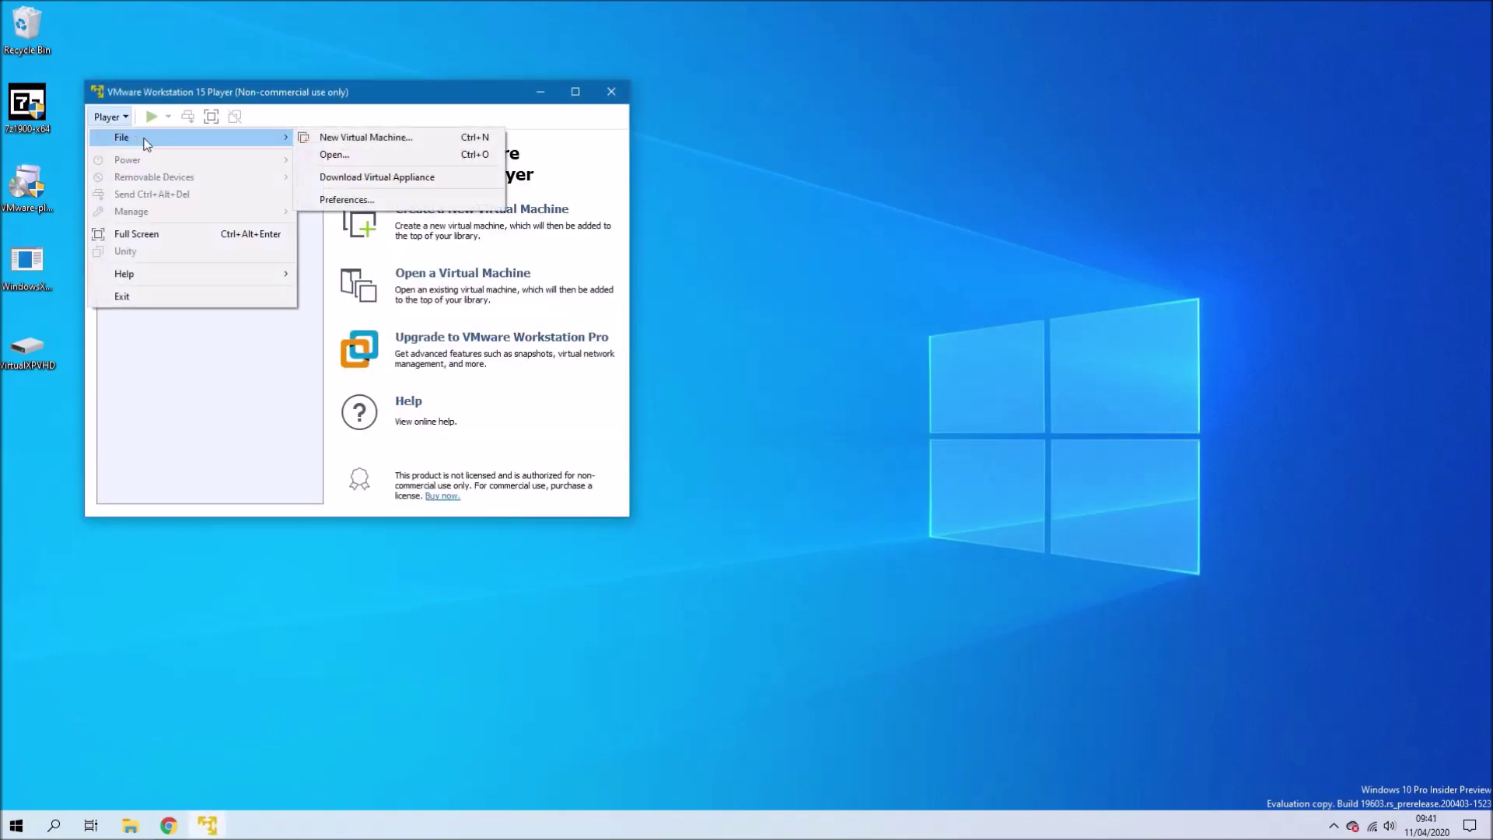
pyautogui.click(406, 146)
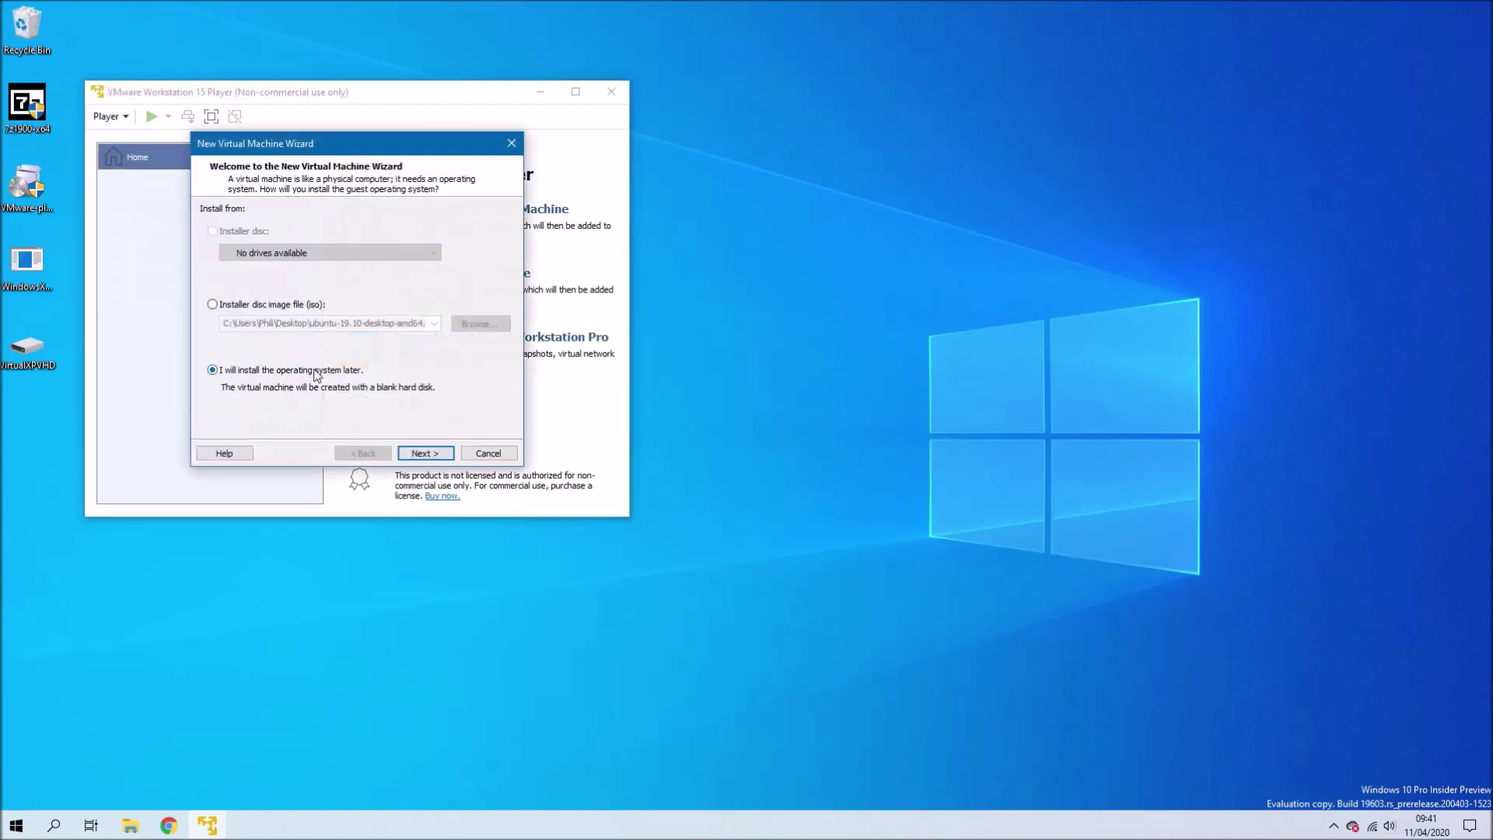
pyautogui.click(433, 457)
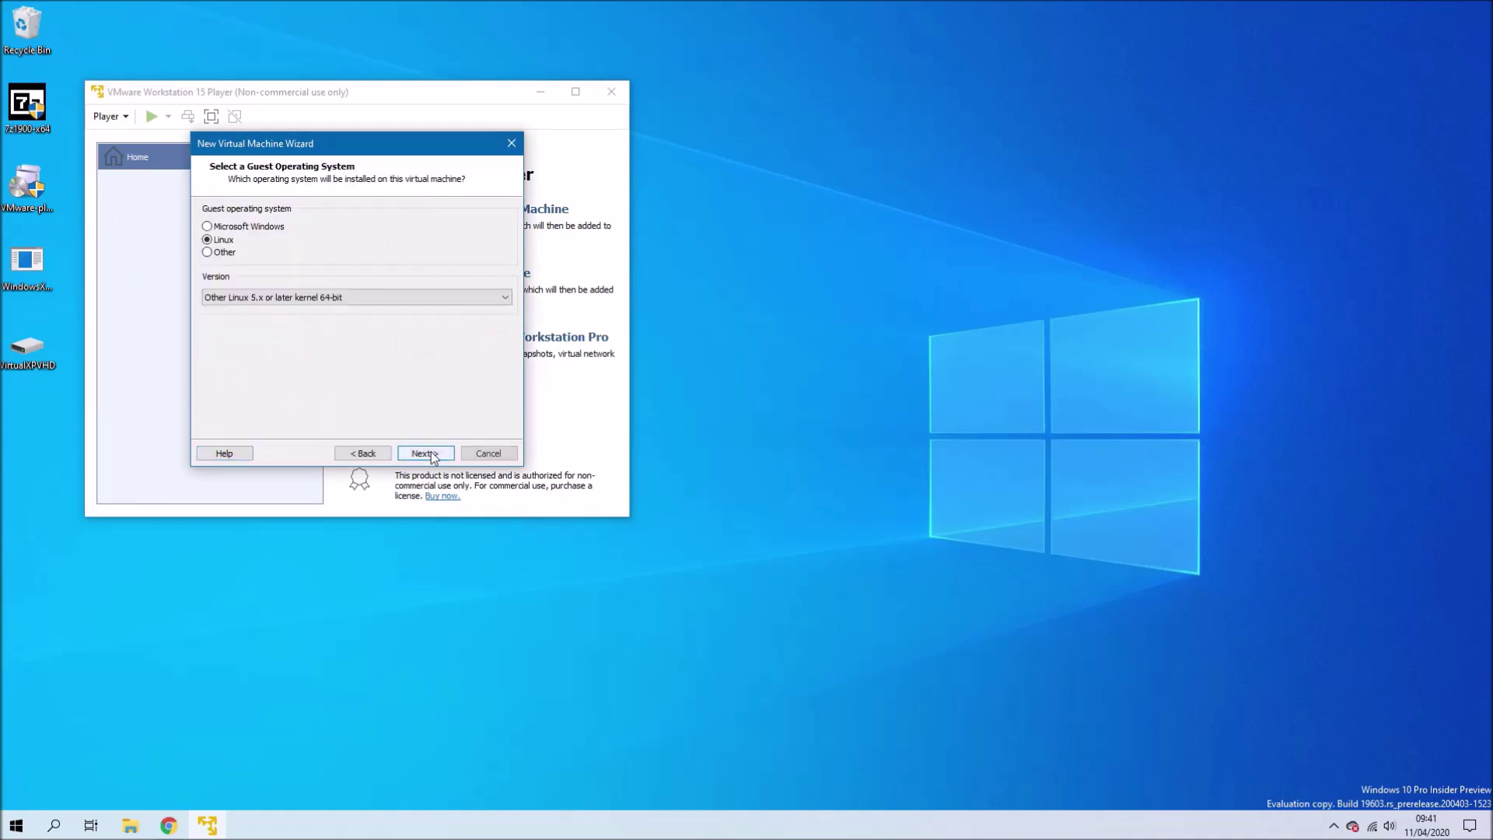
pyautogui.click(263, 227)
pyautogui.click(263, 299)
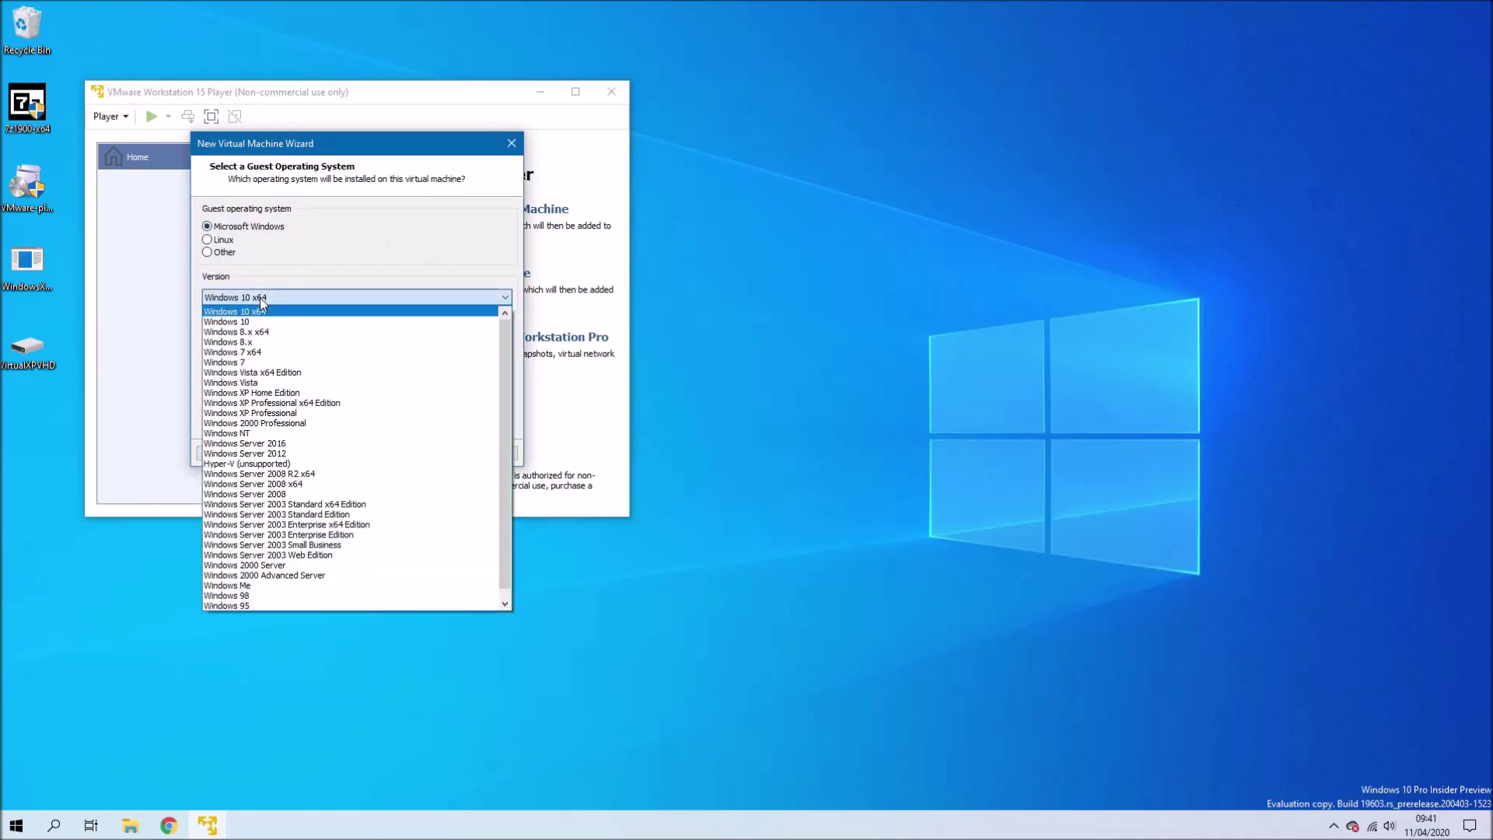
pyautogui.click(348, 413)
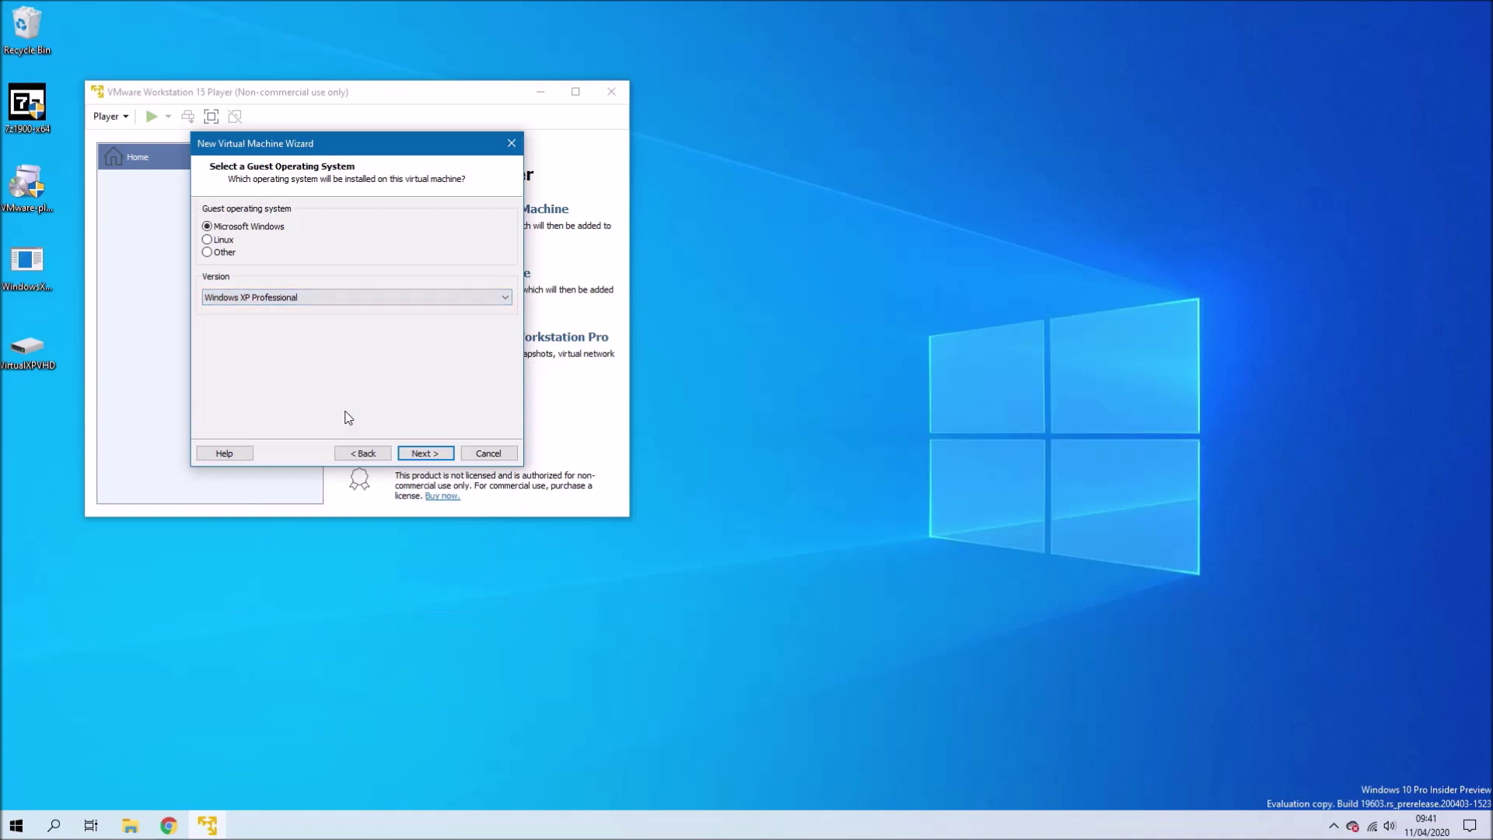
pyautogui.click(435, 455)
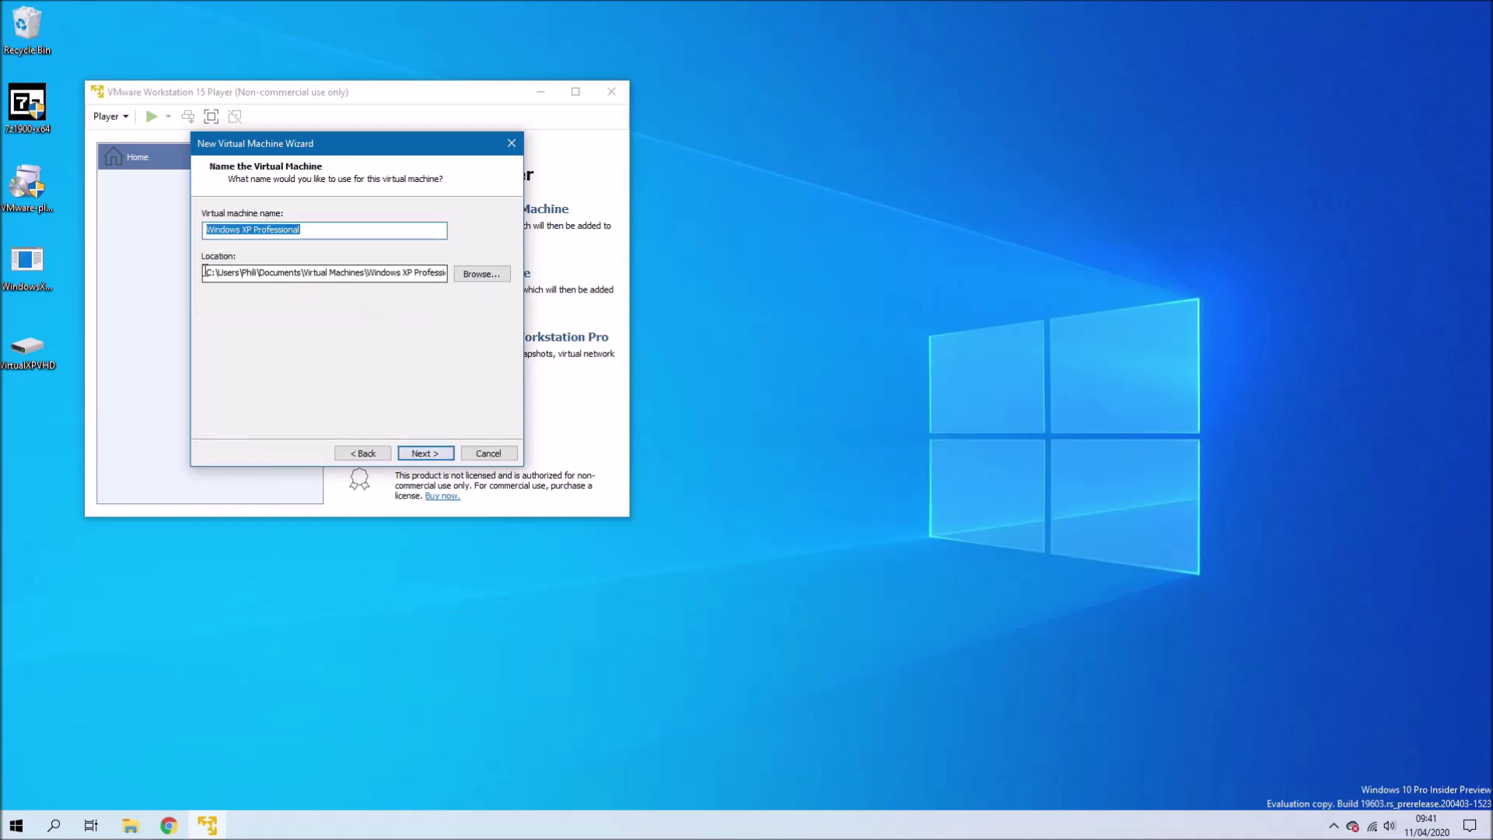
# - Keep the default VM name and location and accept a 40 GB split virtual disk
pyautogui.moveTo(208, 273); pyautogui.dragTo(831, 311)
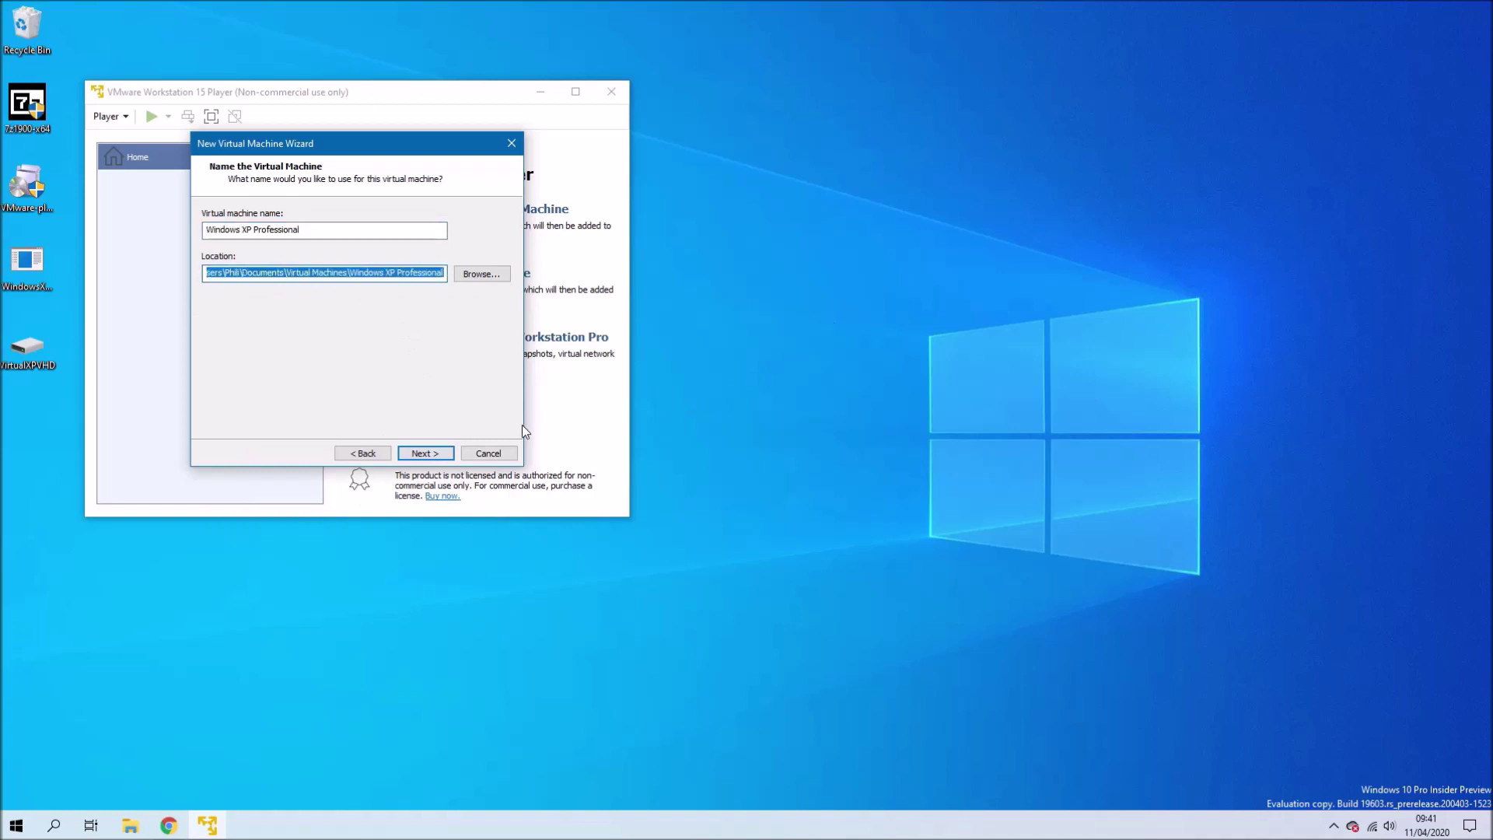
pyautogui.click(405, 455)
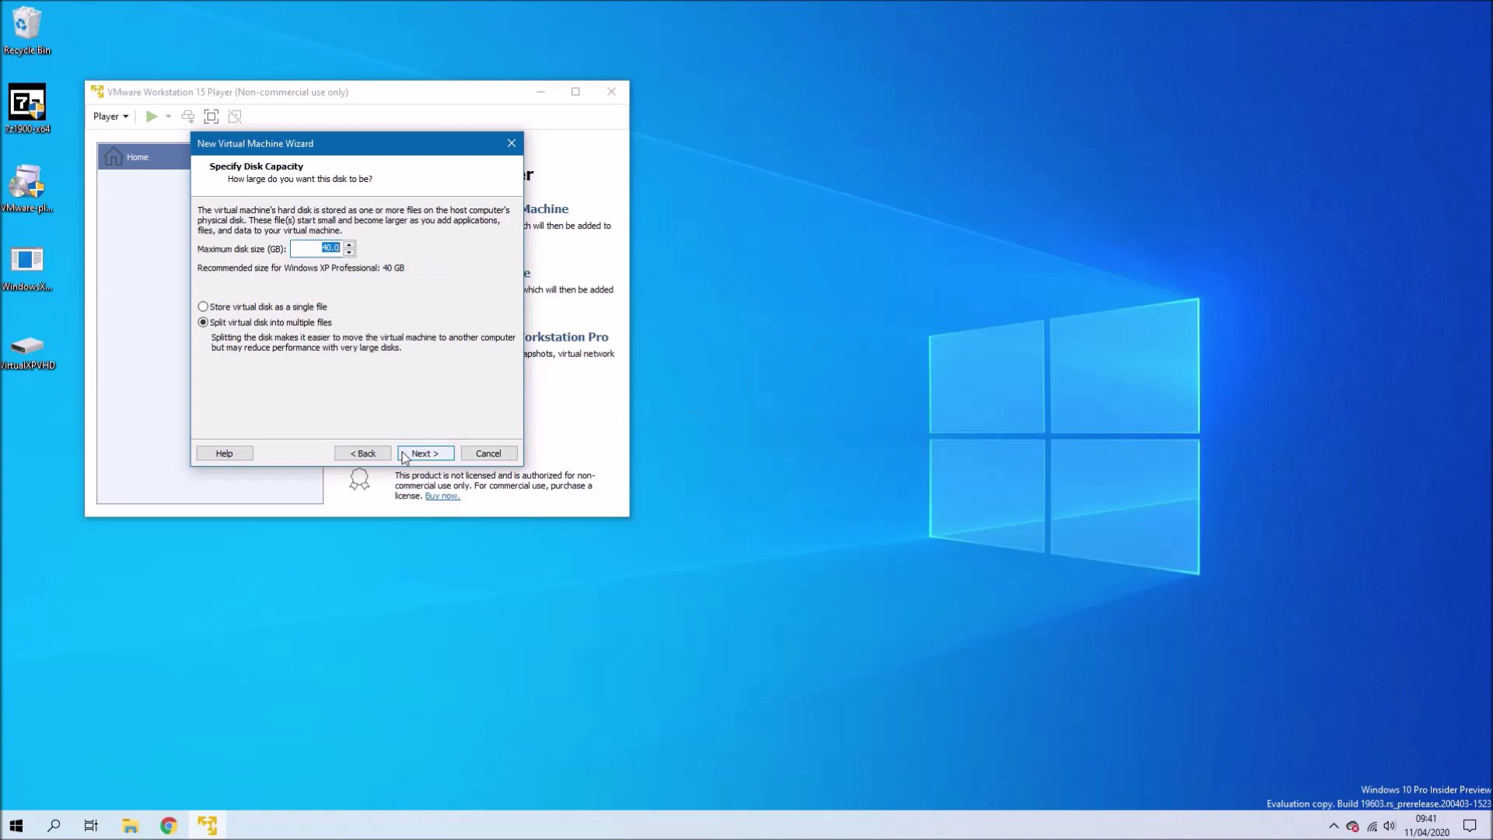
pyautogui.click(404, 455)
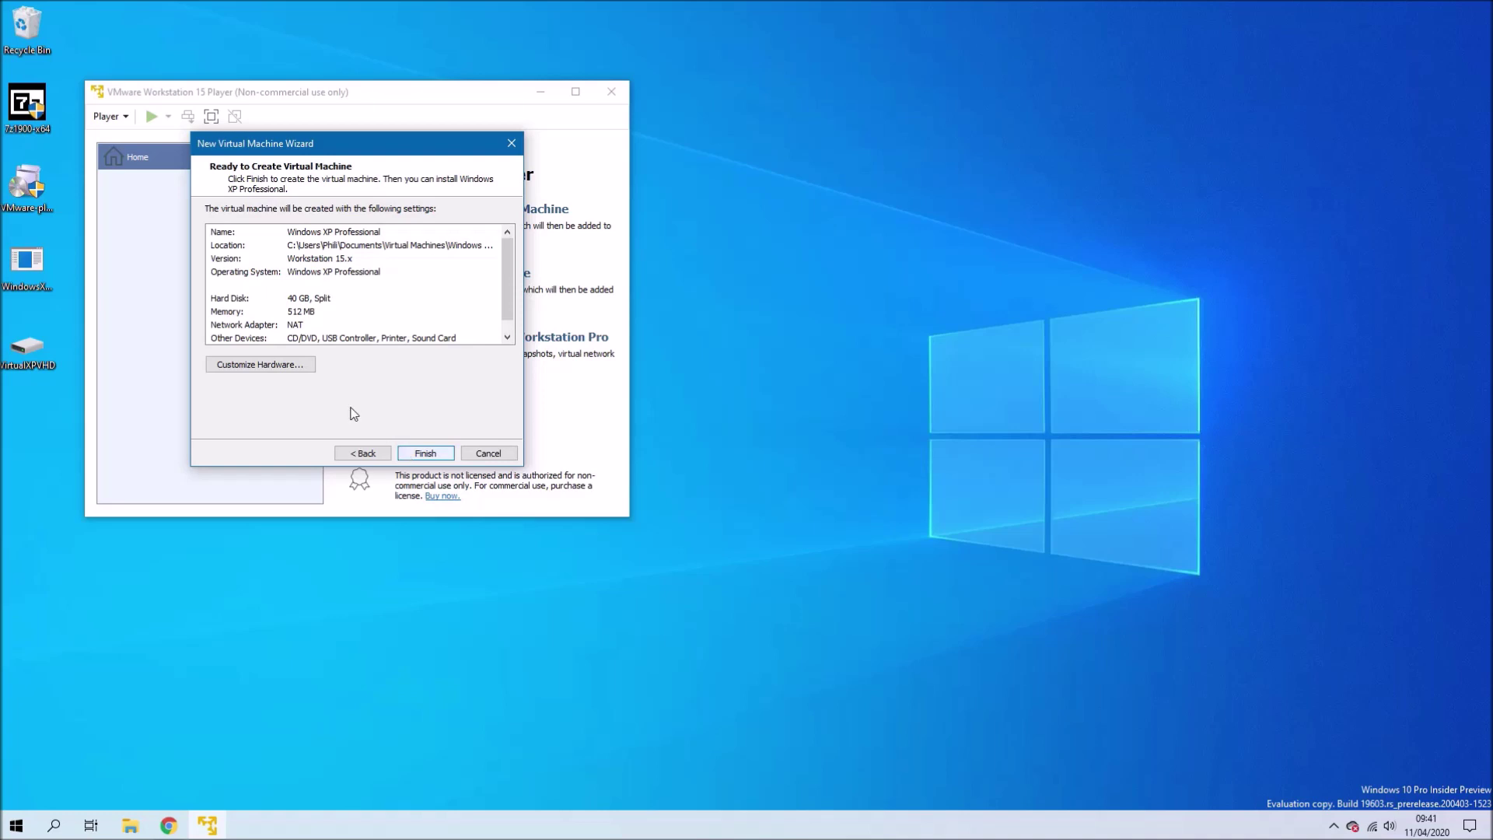
pyautogui.click(285, 364)
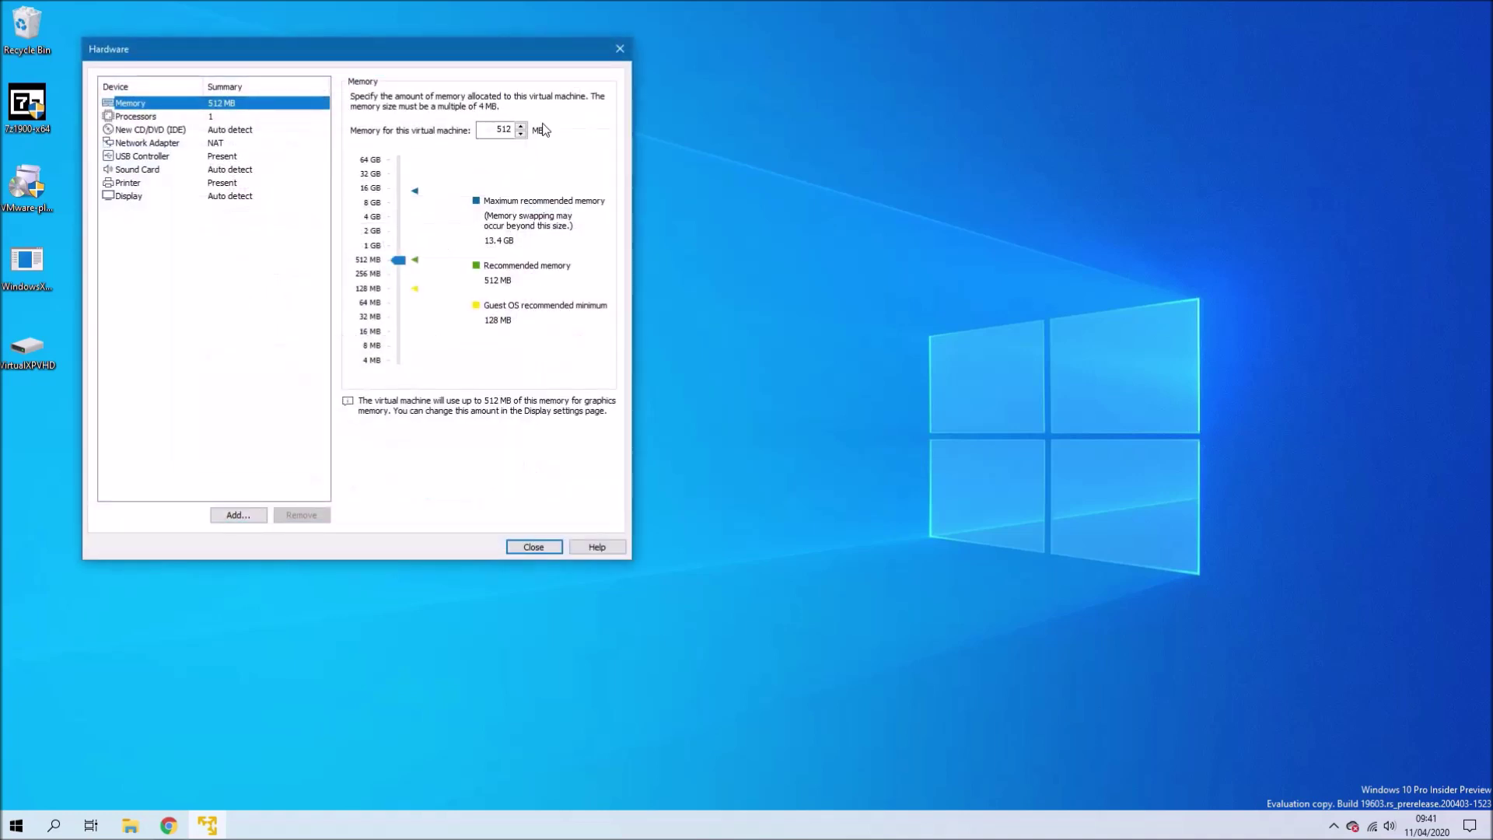
# - Raise VM memory to 4 GB, change processor cores, and stop network connecting at power on
pyautogui.moveTo(488, 132); pyautogui.dragTo(551, 139)
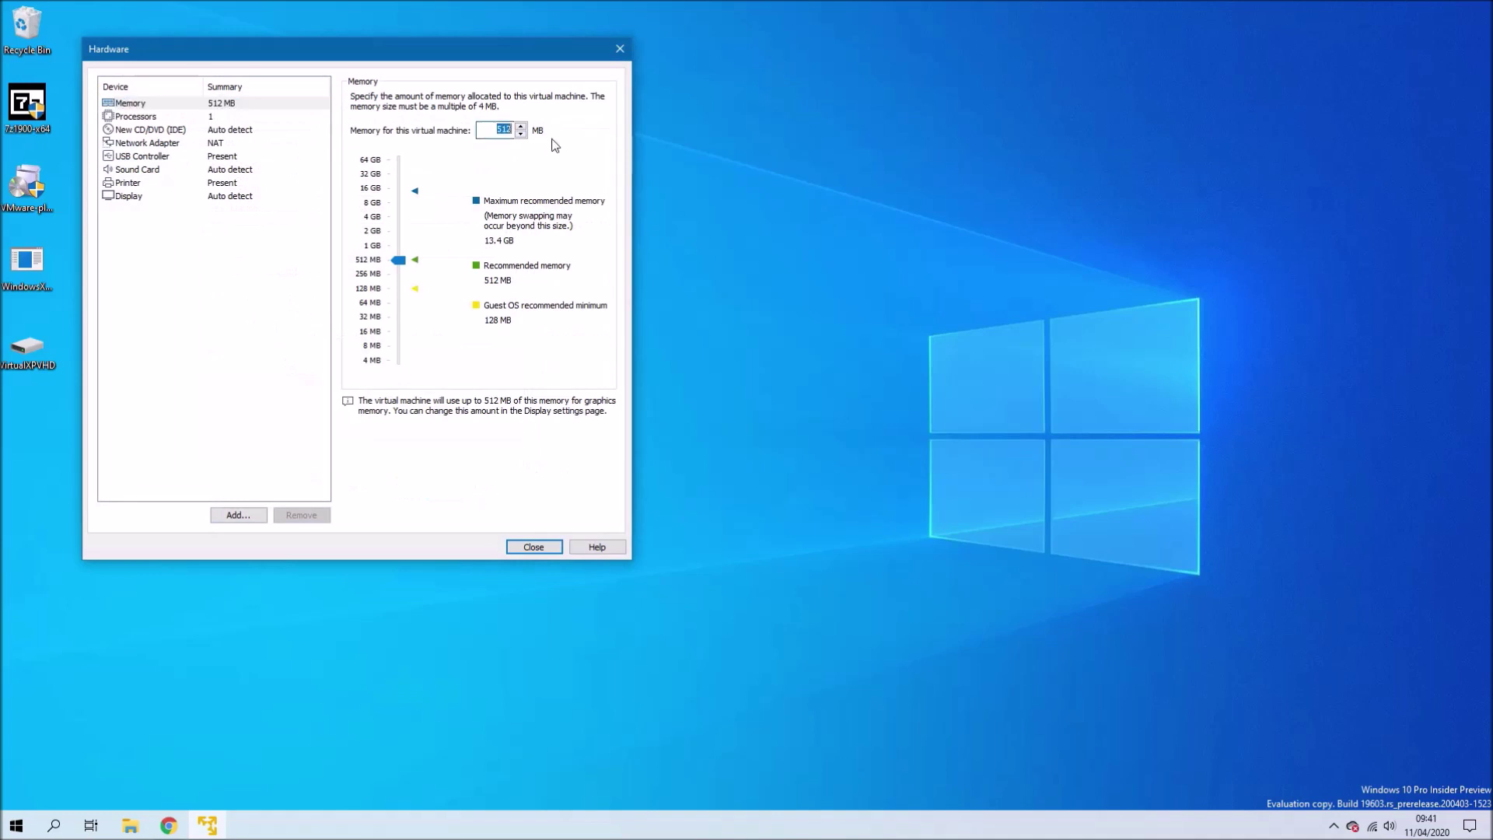
pyautogui.write('4096')
pyautogui.click(162, 117)
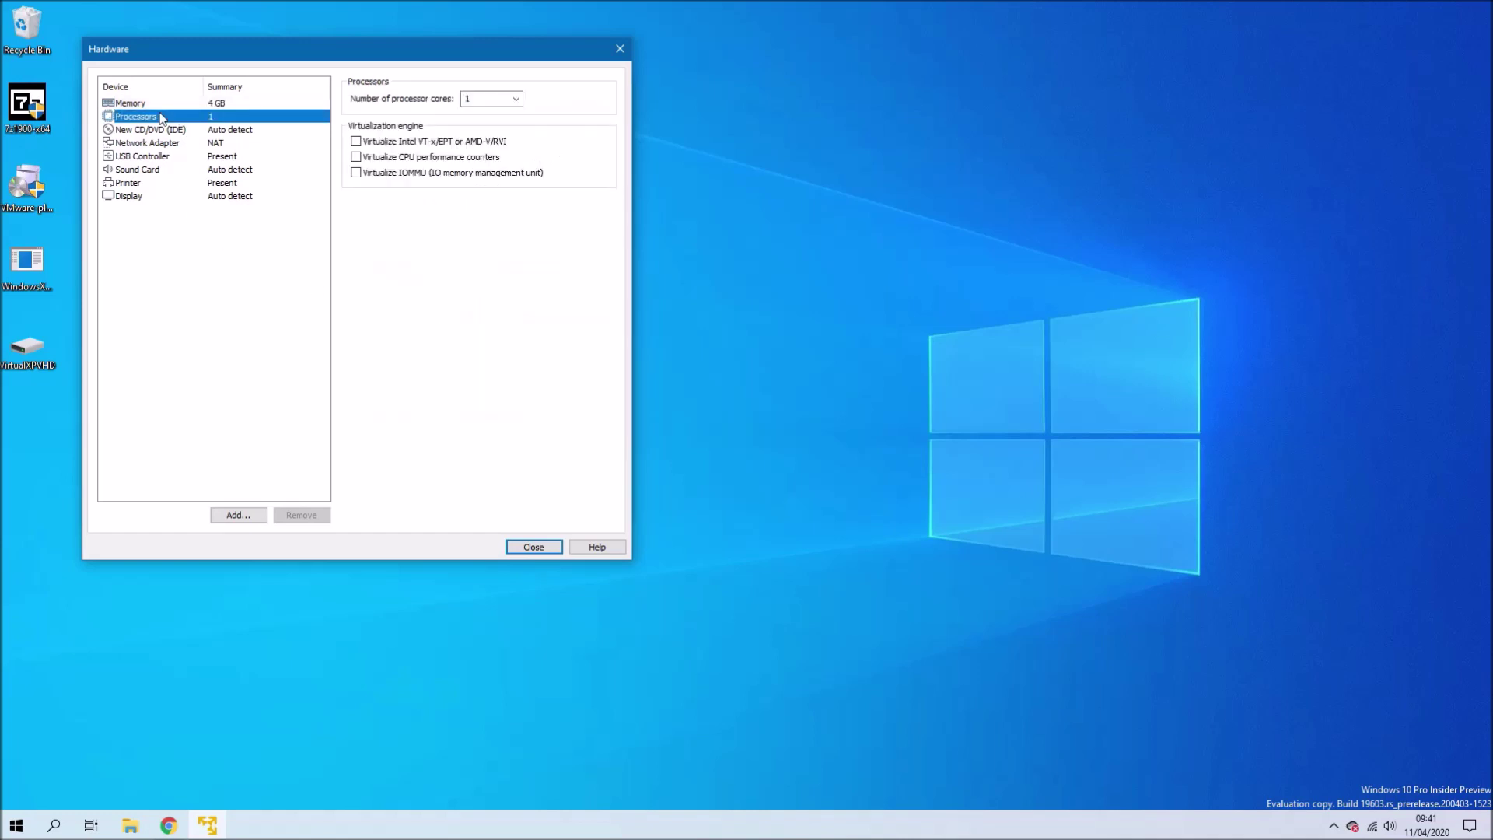
pyautogui.click(479, 99)
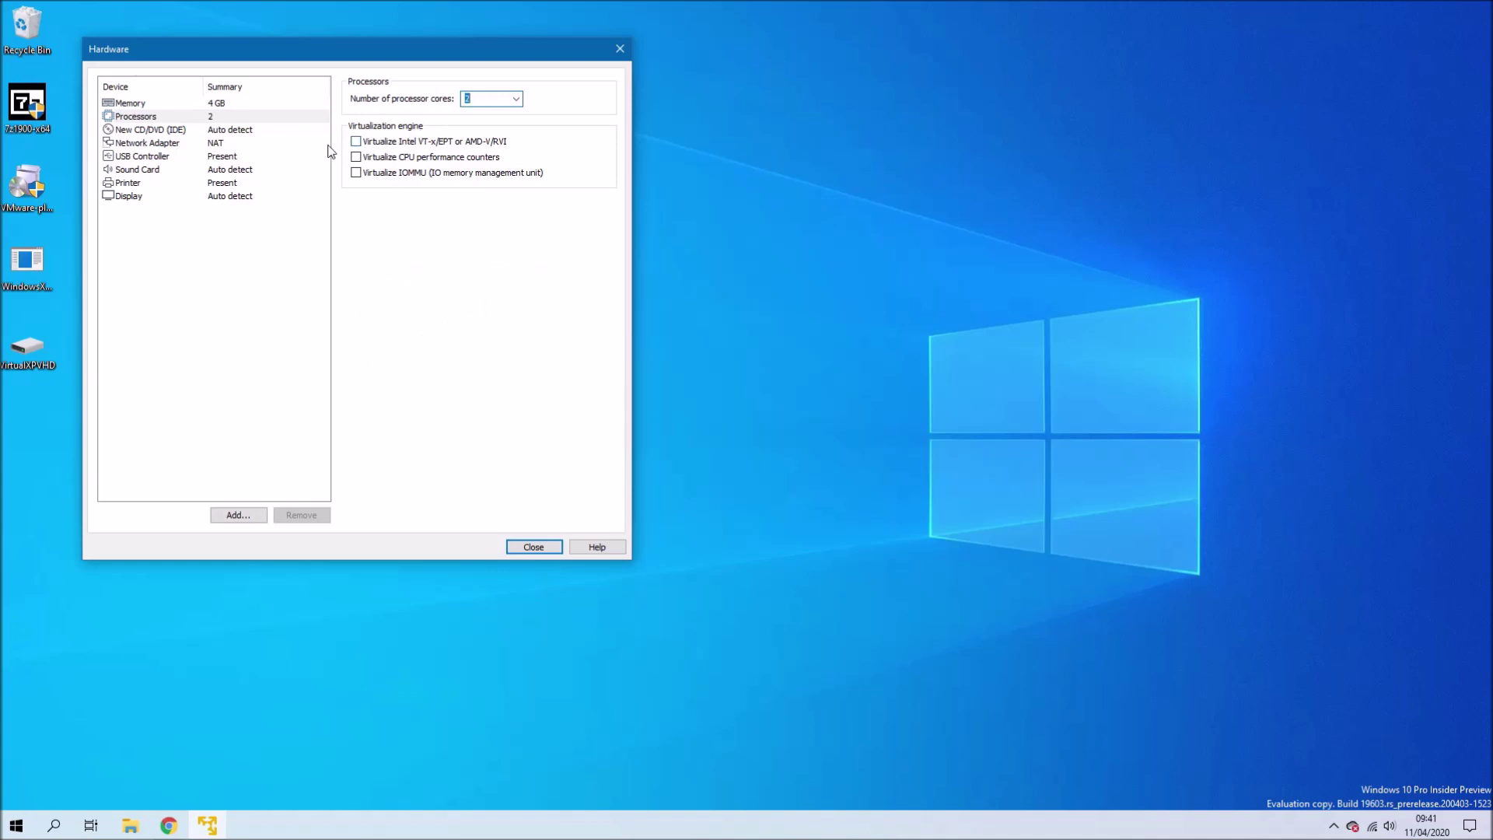
pyautogui.click(247, 132)
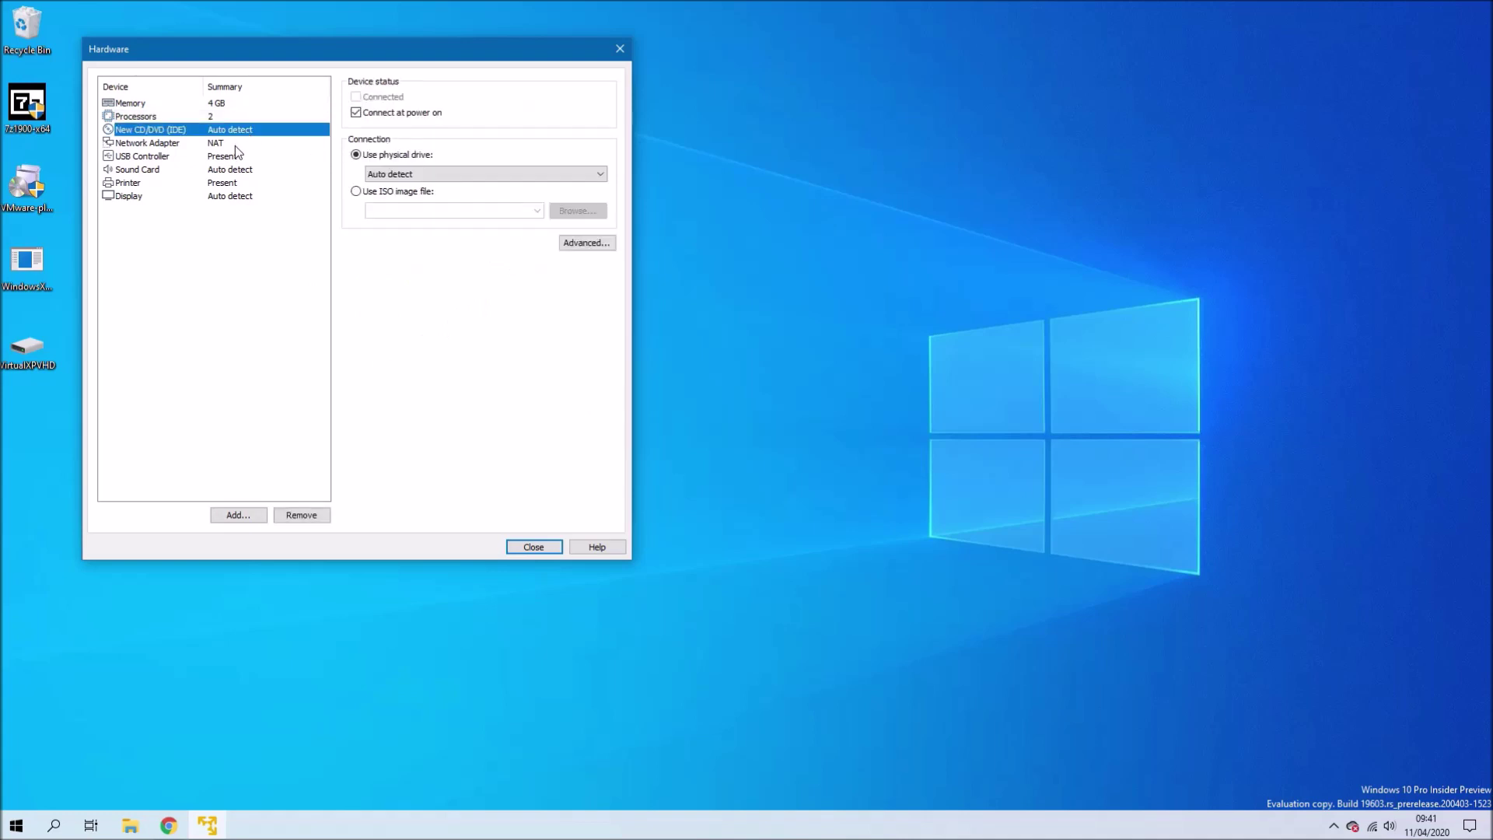
pyautogui.click(235, 144)
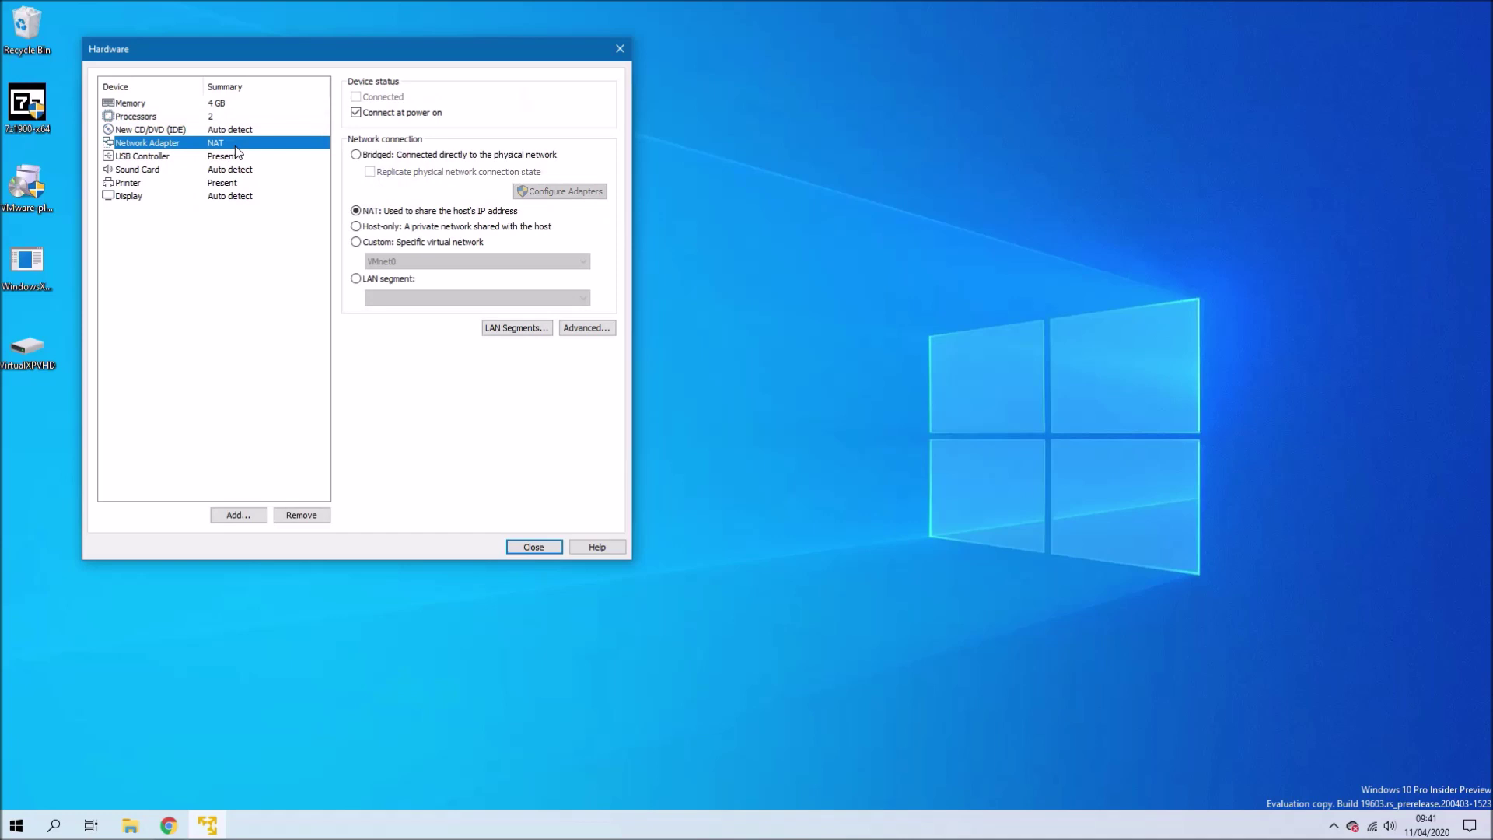
pyautogui.click(393, 114)
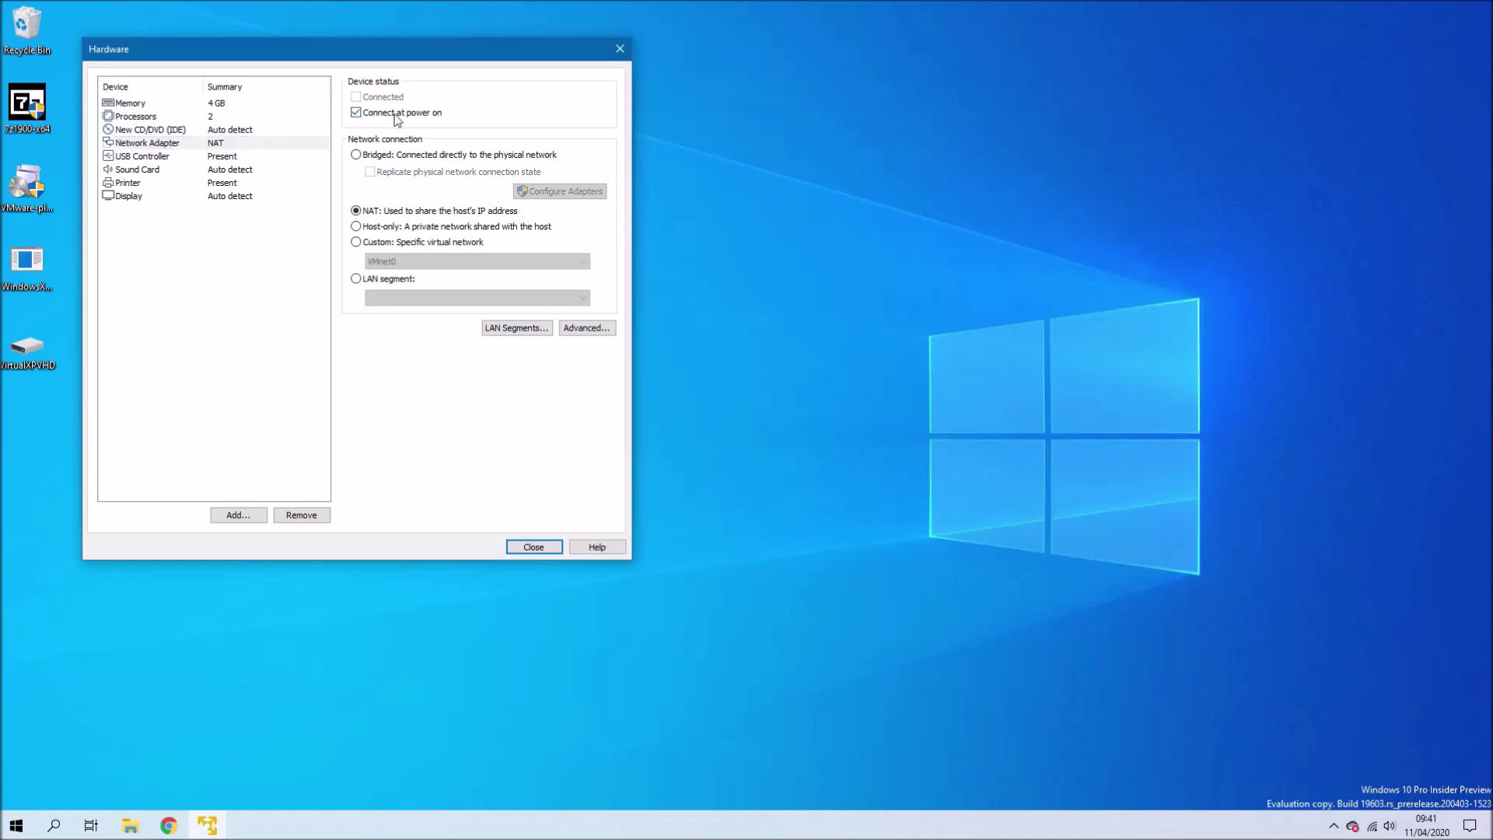
# - Set display graphics memory to 1 GB and finish creating the Windows XP Professional VM
pyautogui.click(254, 157)
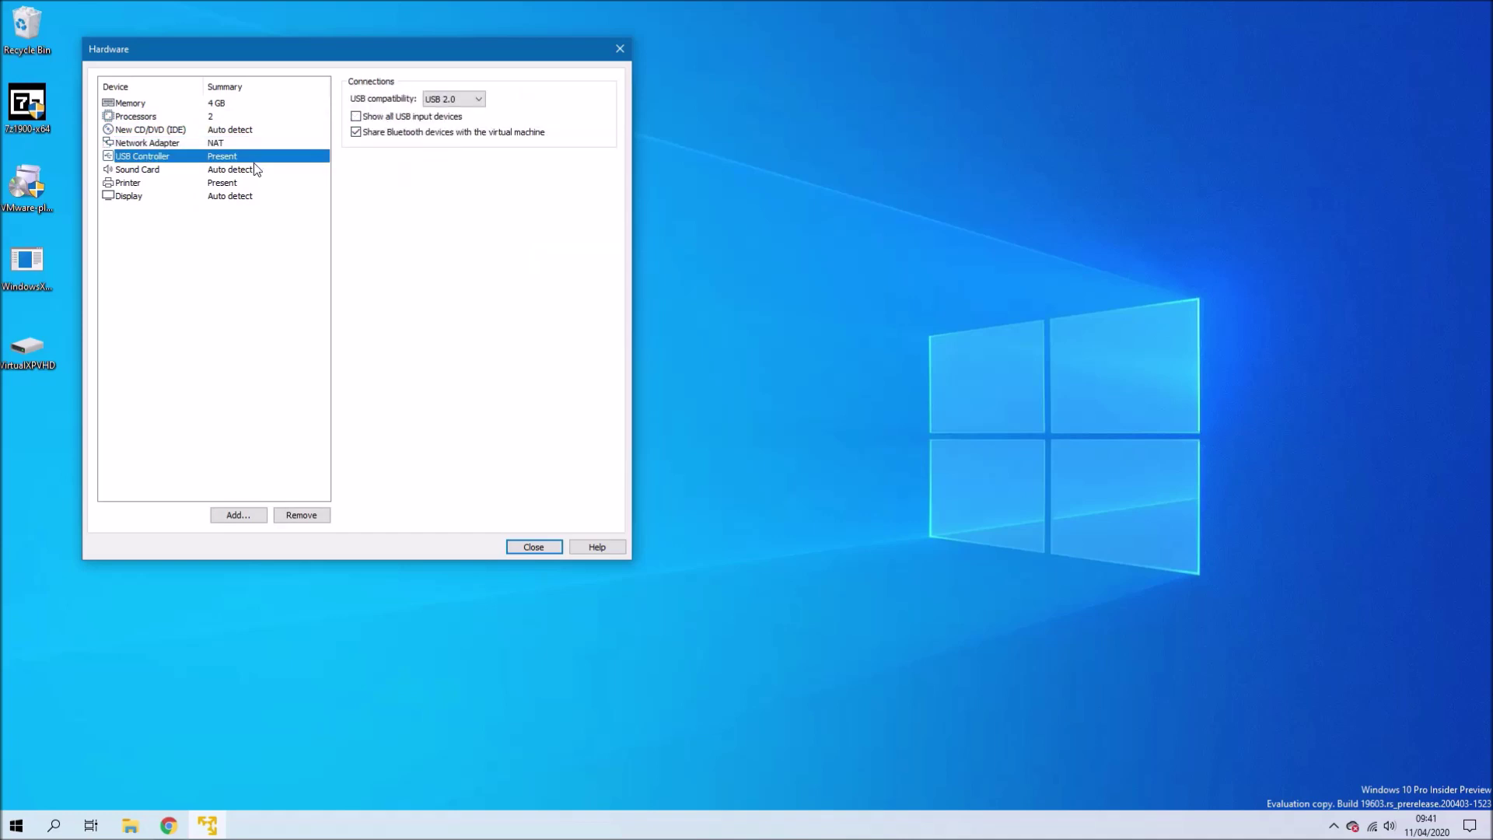
pyautogui.click(255, 171)
pyautogui.click(259, 185)
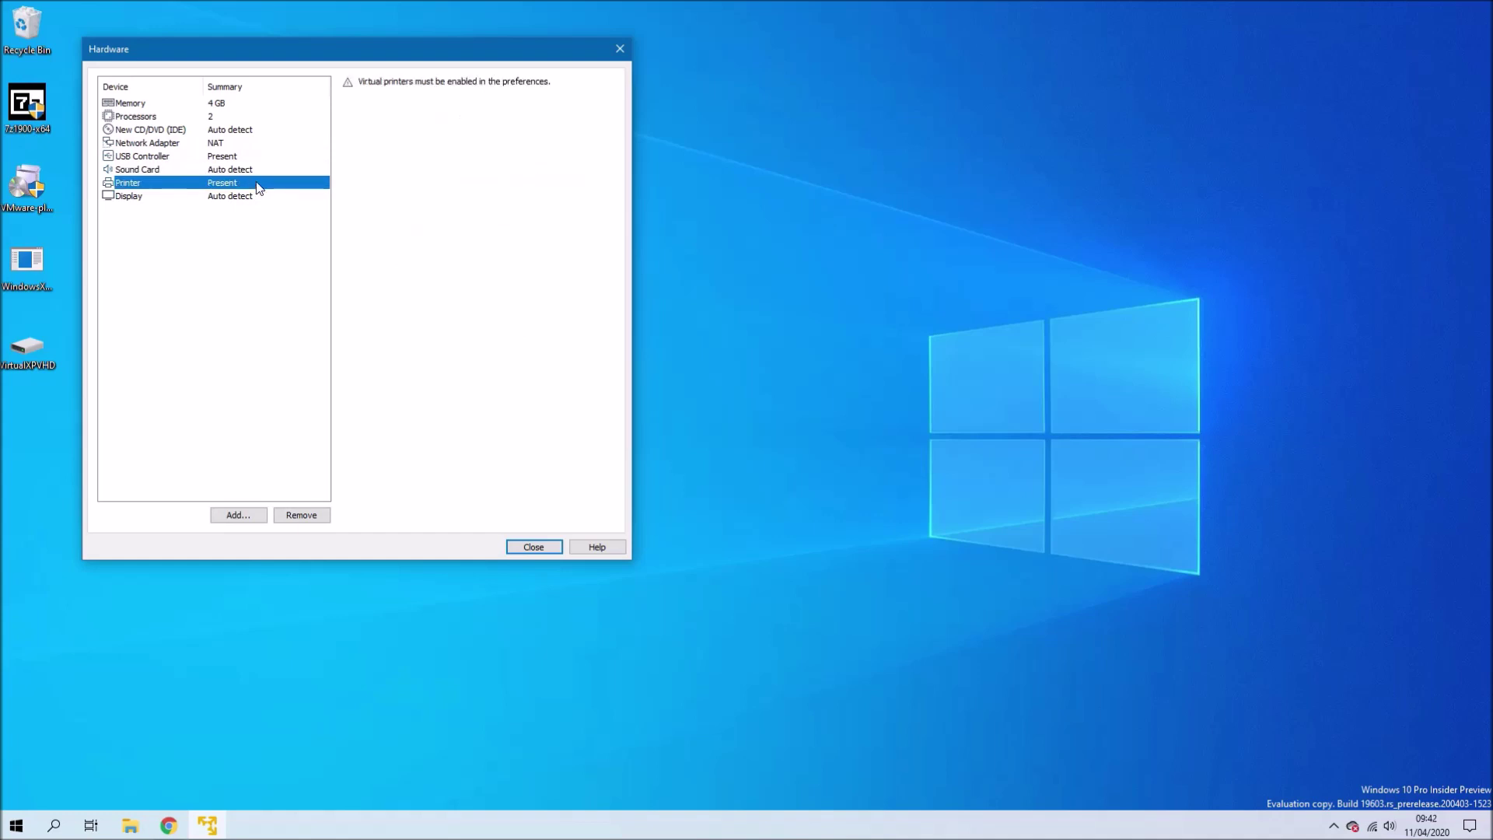
pyautogui.click(258, 198)
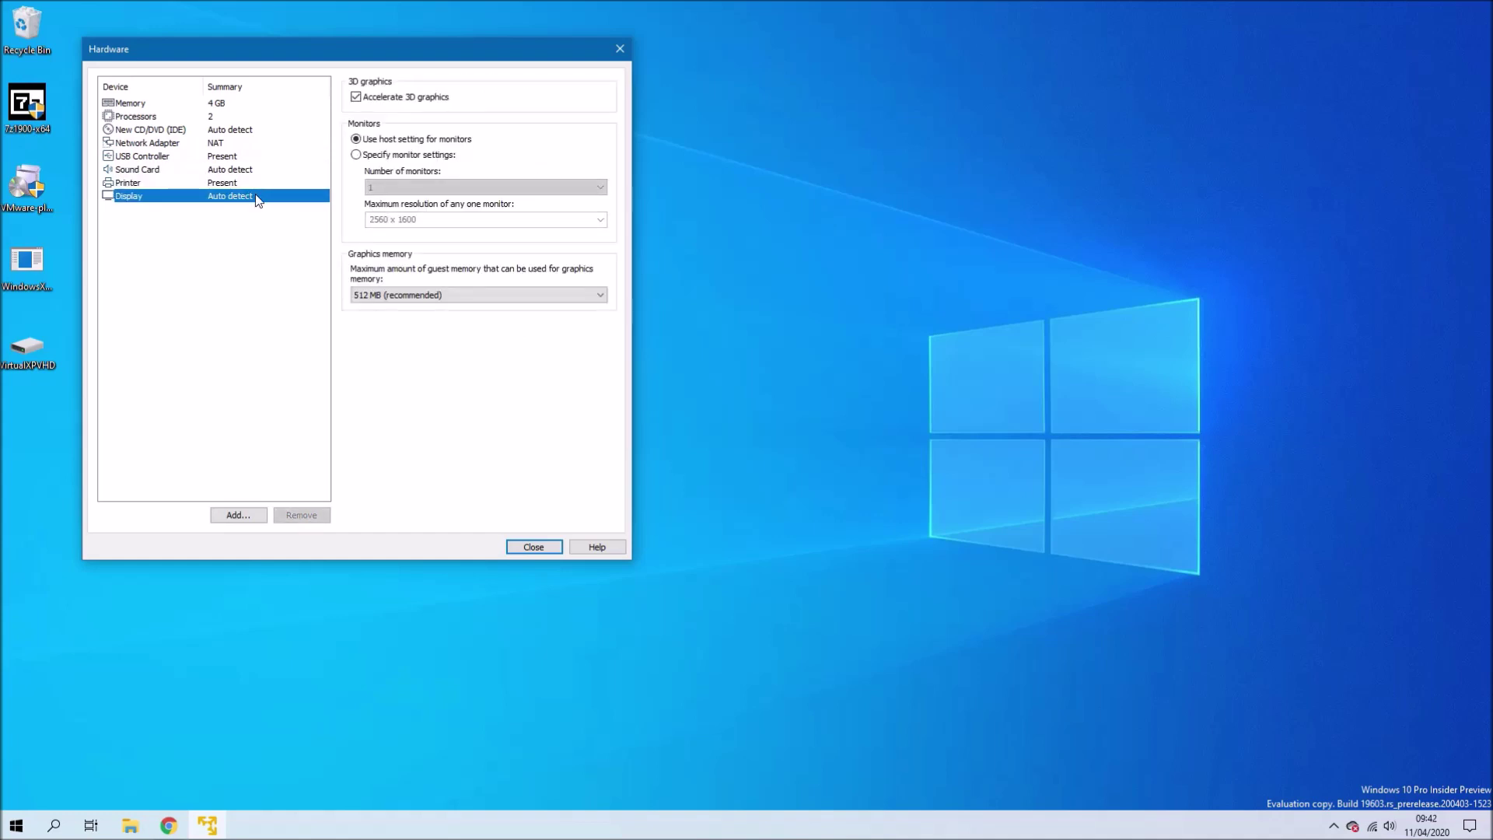
pyautogui.click(387, 296)
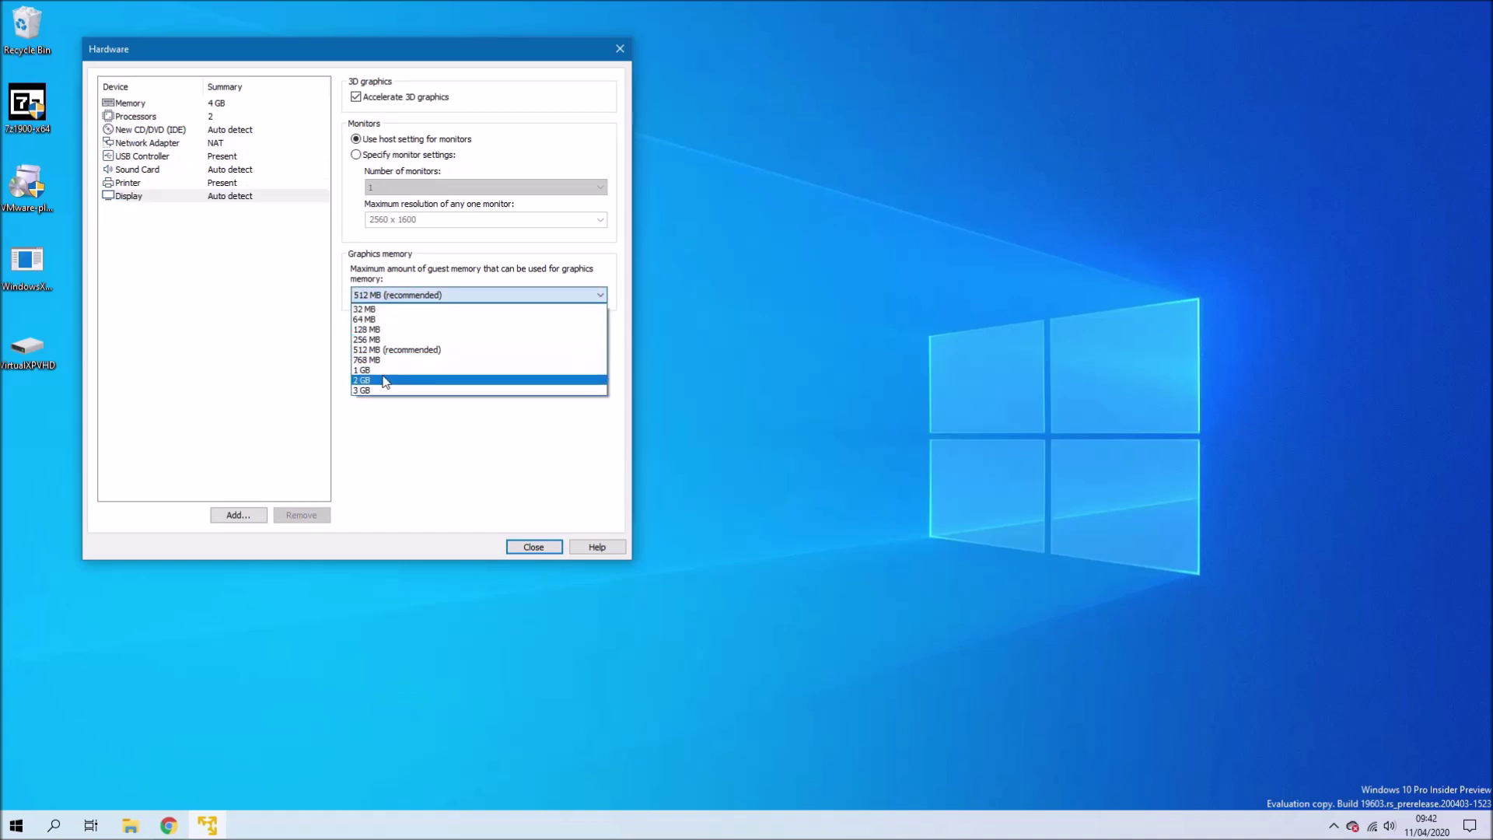
pyautogui.click(384, 370)
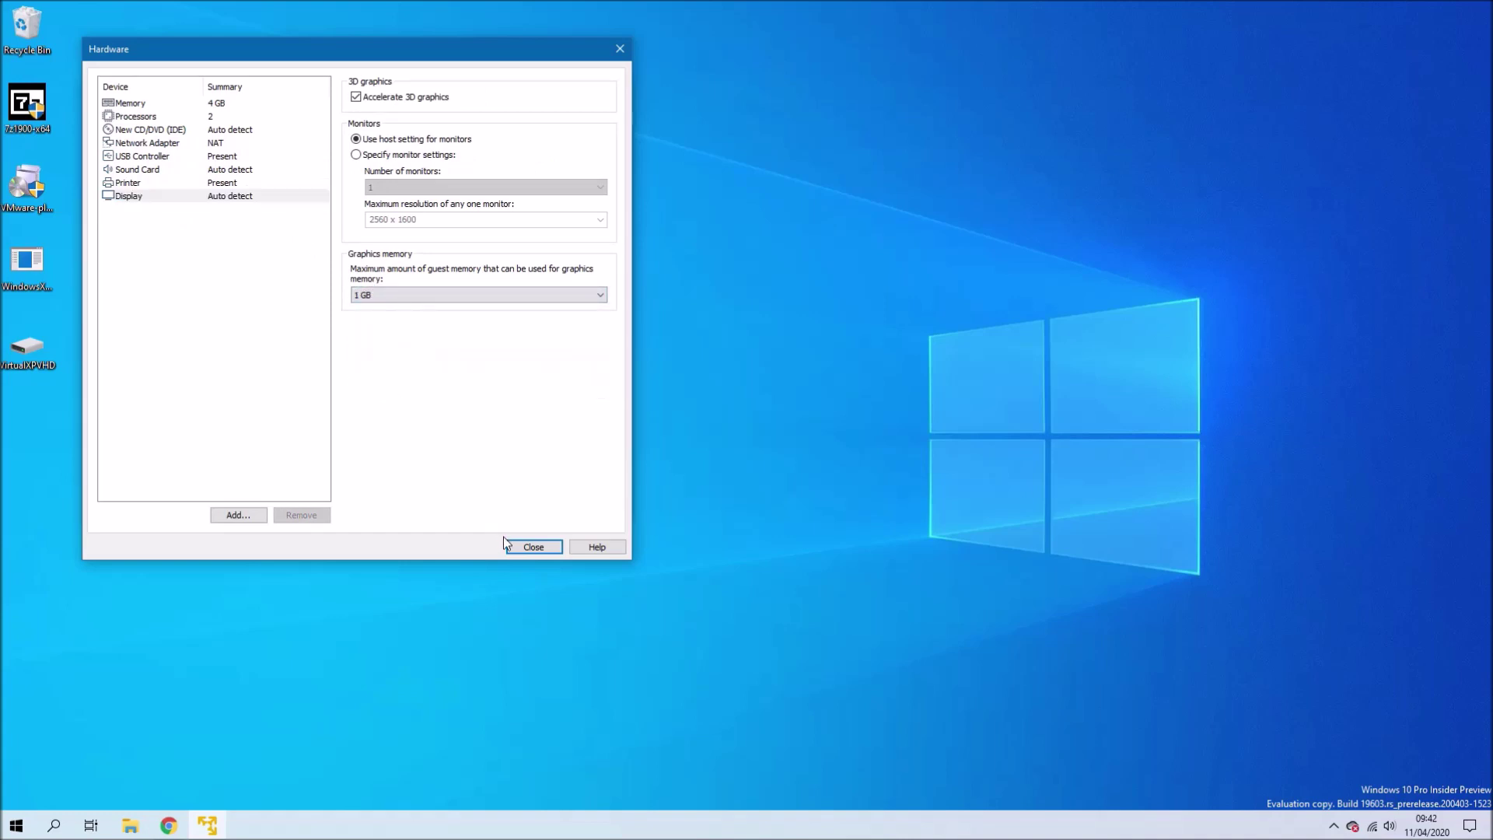
pyautogui.click(533, 547)
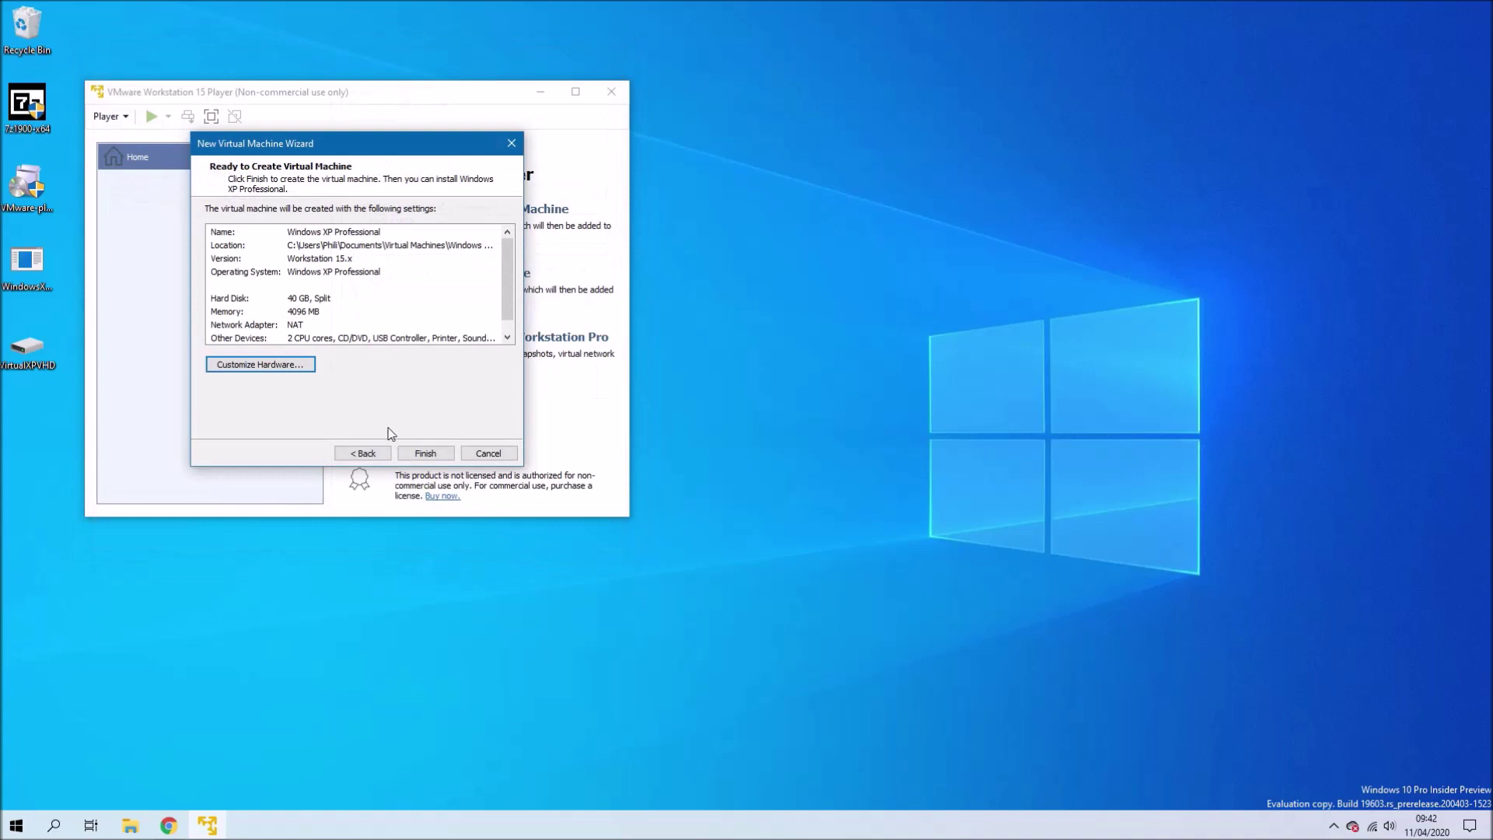
pyautogui.click(417, 460)
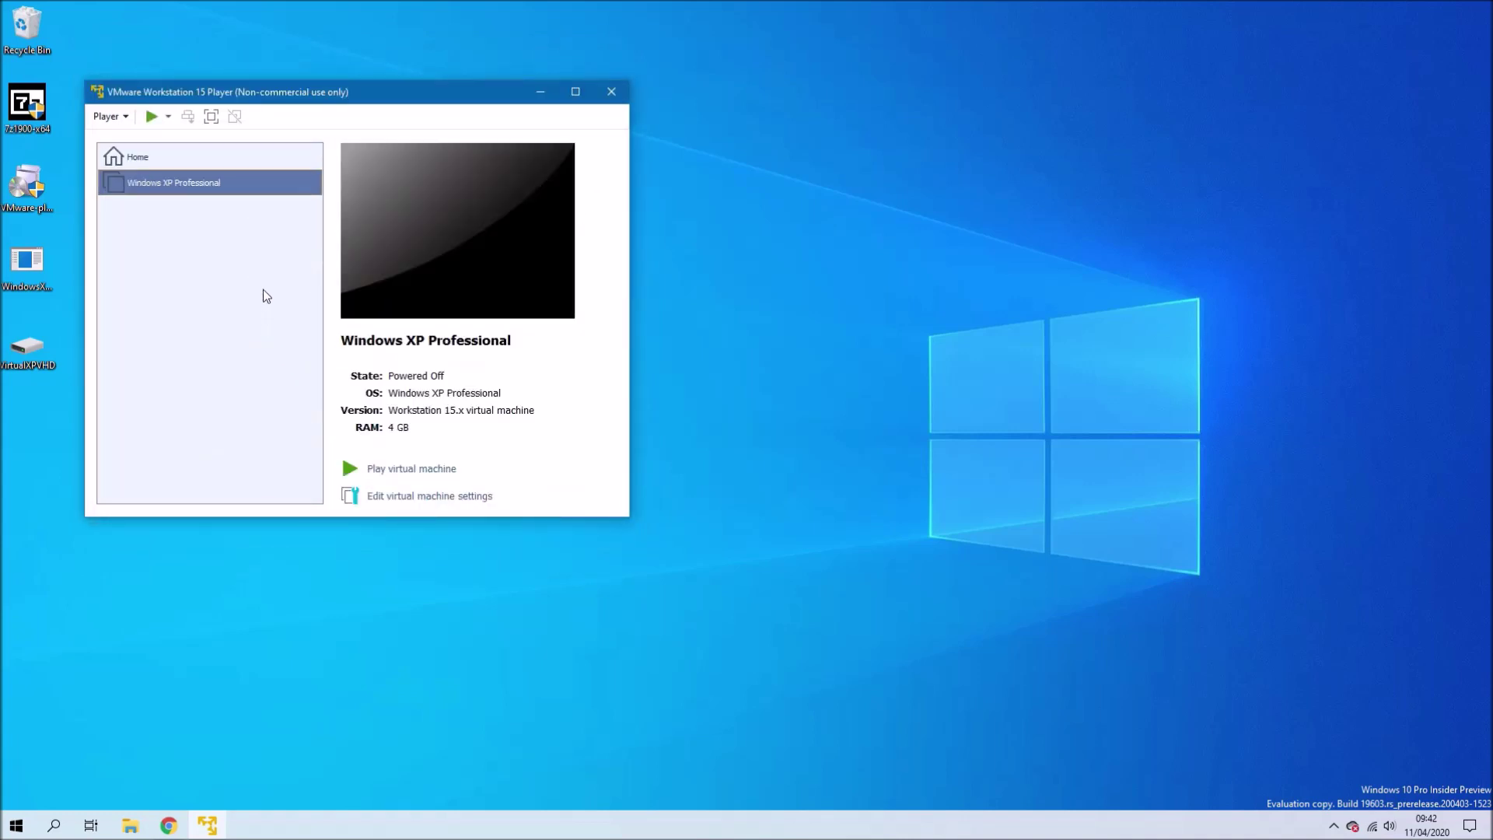
pyautogui.click(129, 828)
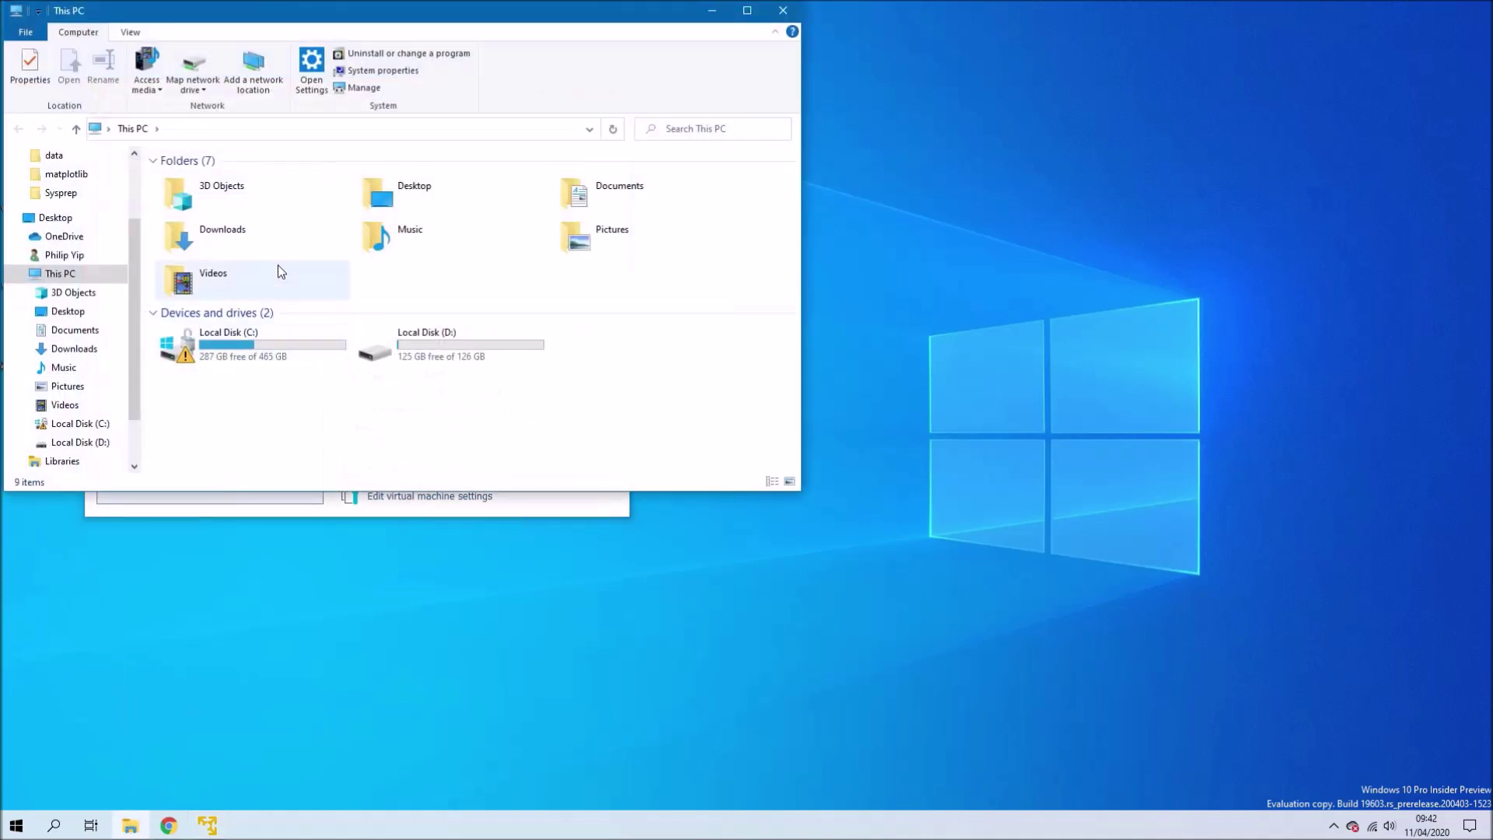
# - Open the Windows XP Professional VM folder from its pasted path and move the Explorer window right
pyautogui.click(276, 129)
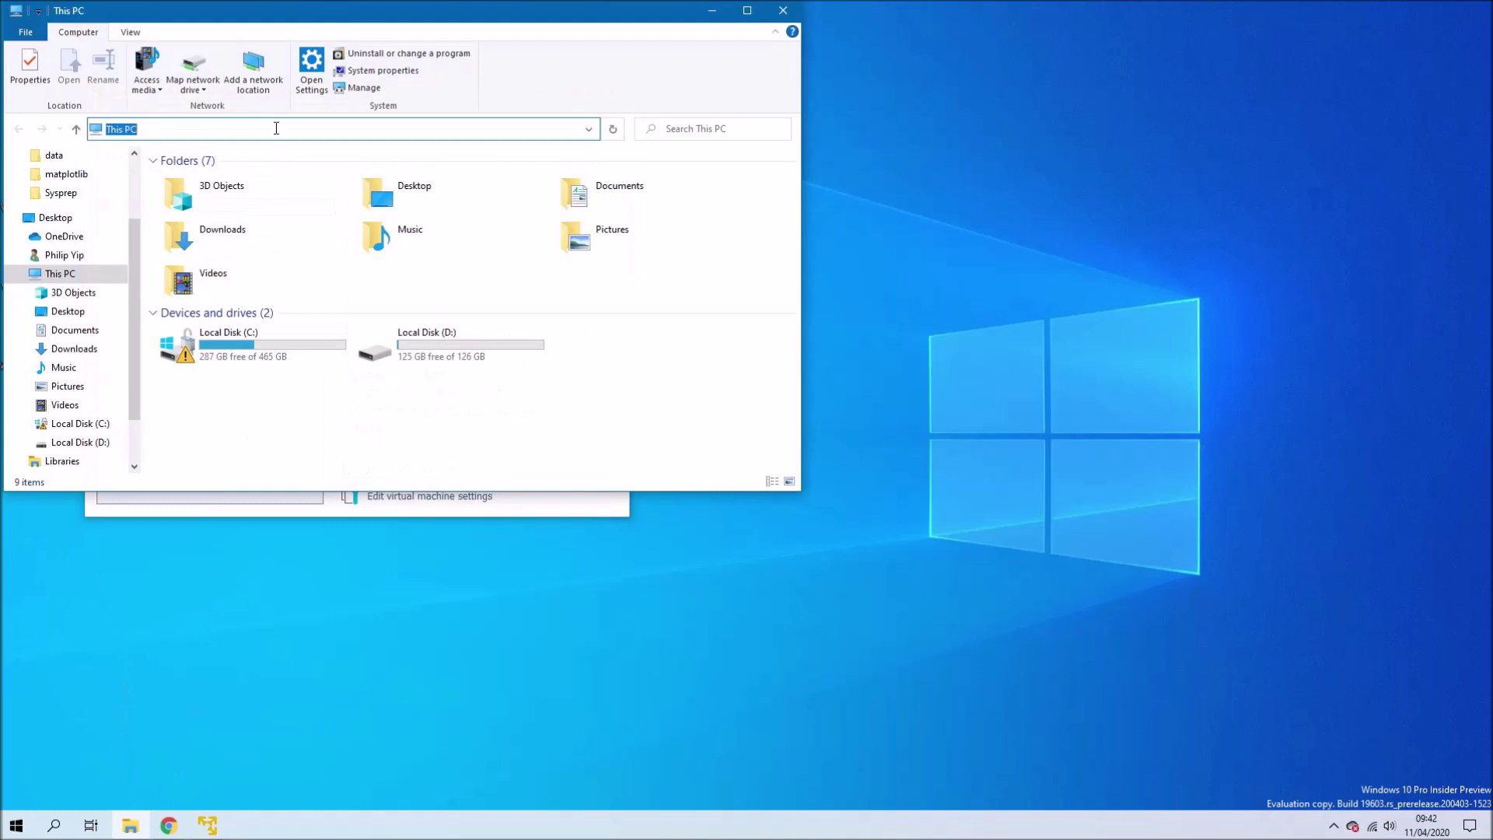
pyautogui.write('C:\\Users\\Phili\\Documents\\Virtual Machines\\Windows XP Professional')
pyautogui.press('Return')
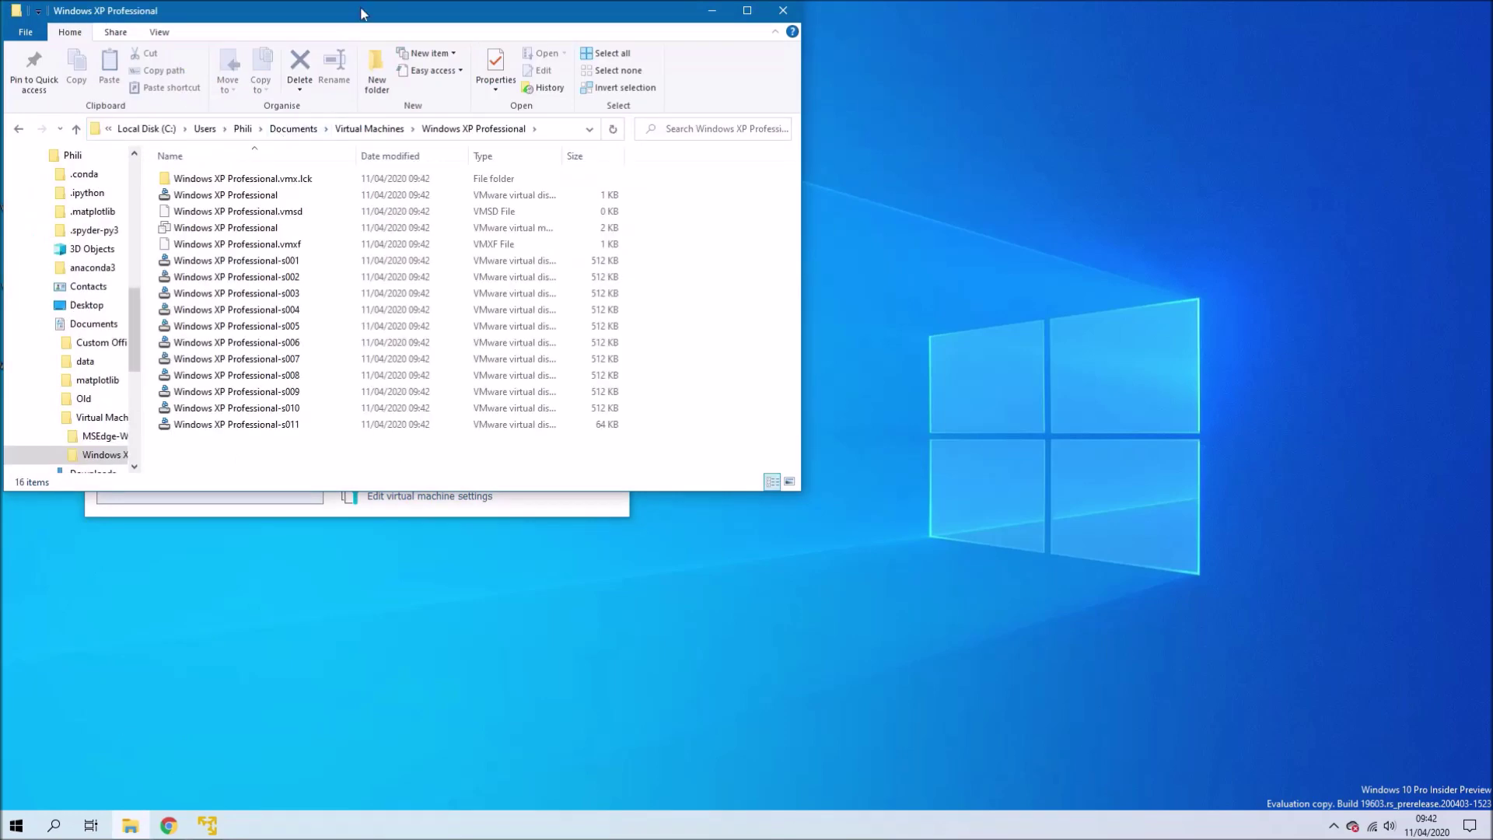
pyautogui.moveTo(360, 13); pyautogui.dragTo(996, 64)
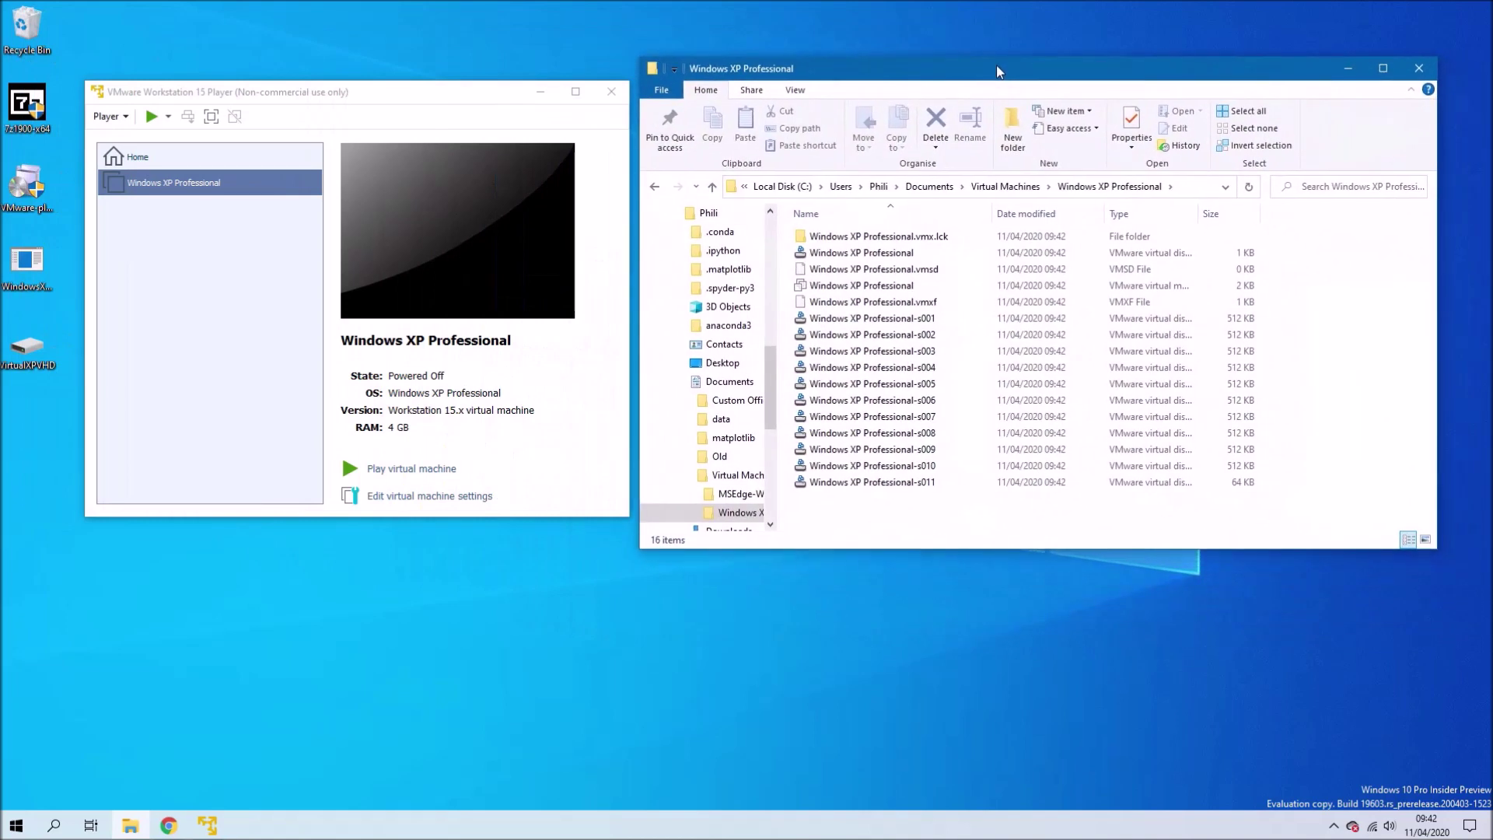
# - Try to cut and paste VirtualXPVHD into the VM folder, dismissing the file-in-use error
pyautogui.rightClick(14, 364)
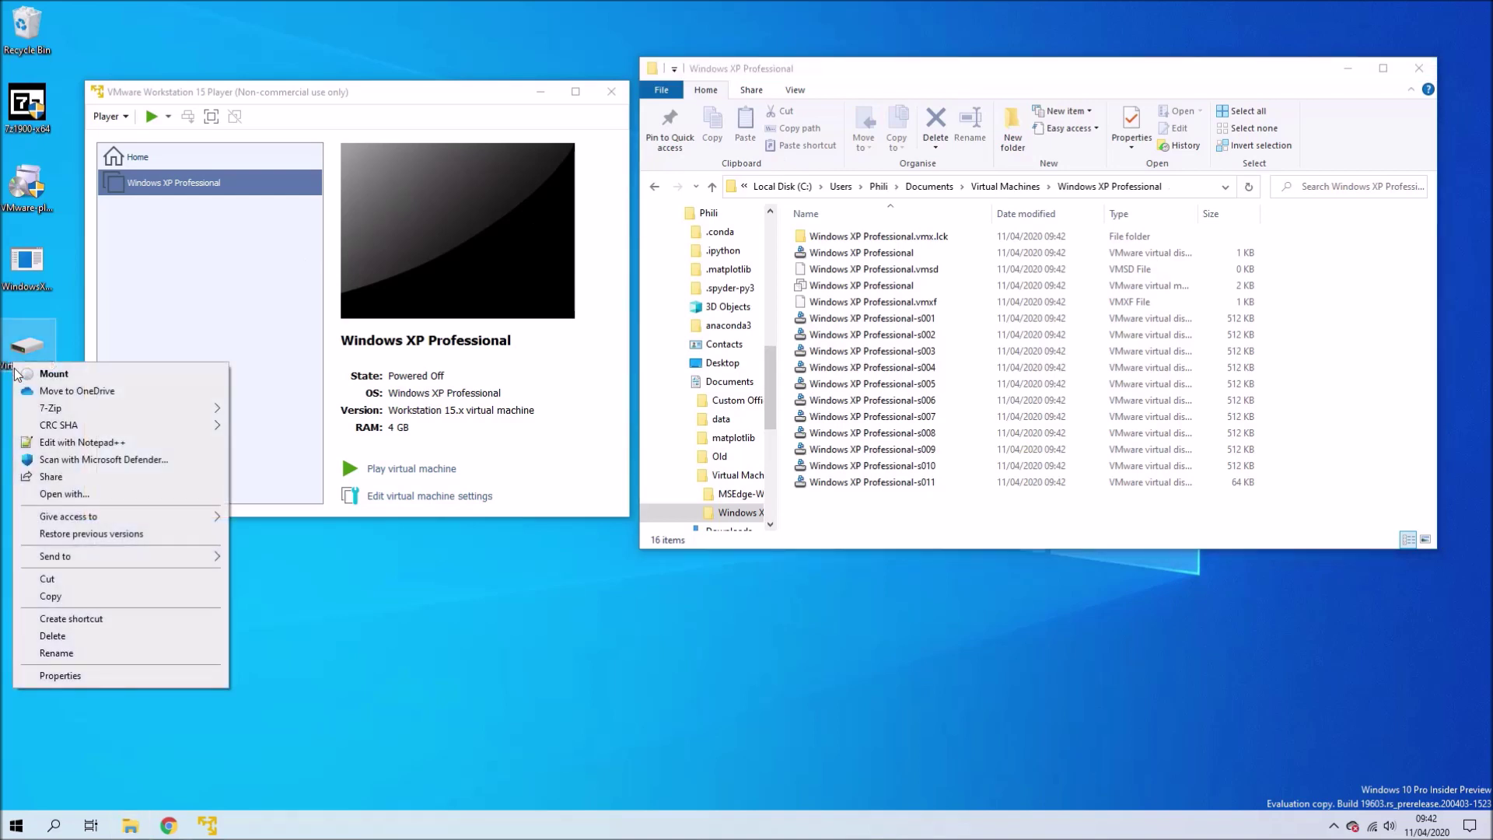
pyautogui.click(31, 582)
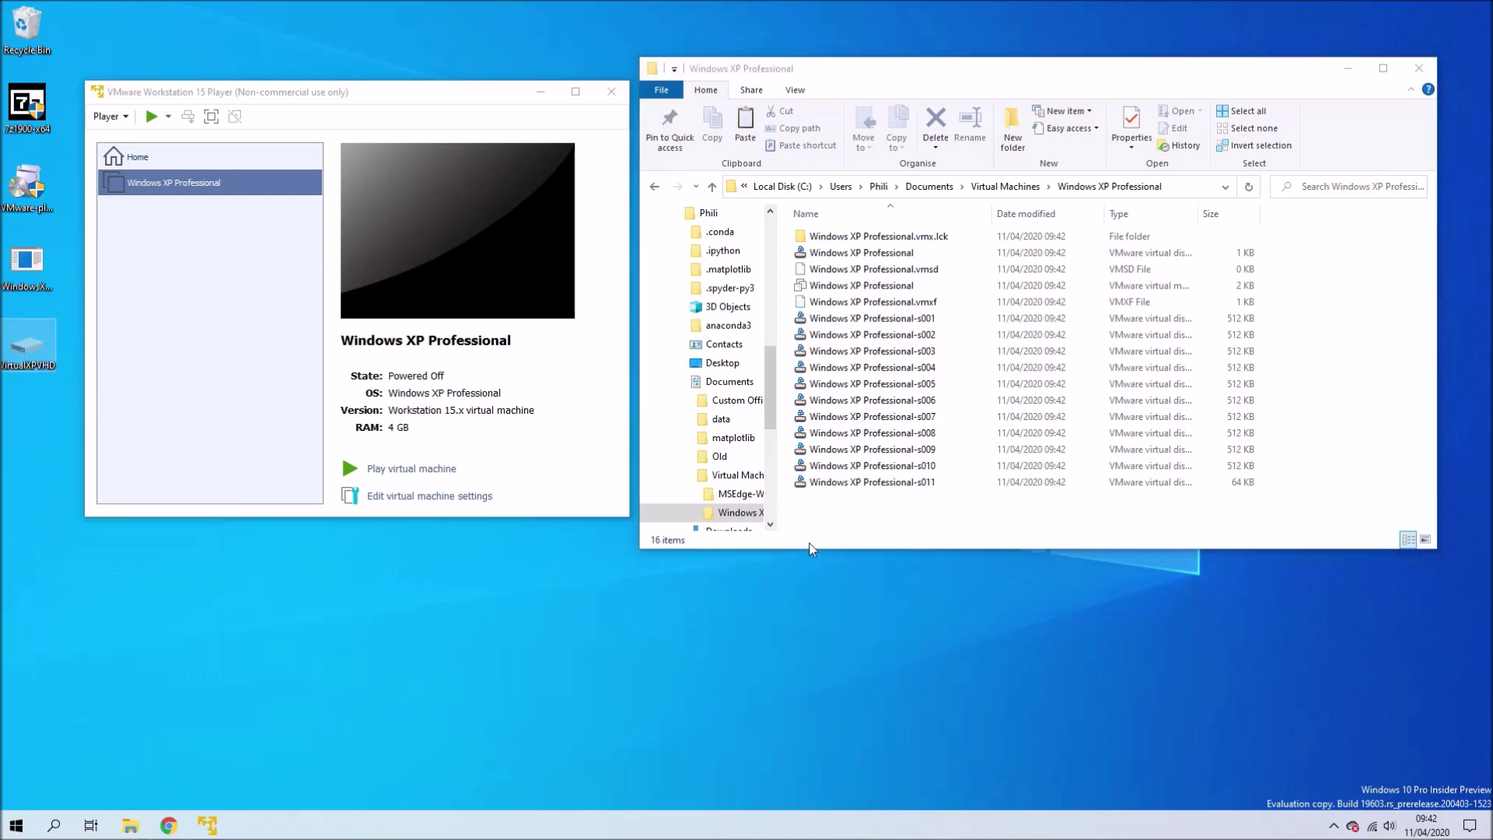
pyautogui.rightClick(866, 524)
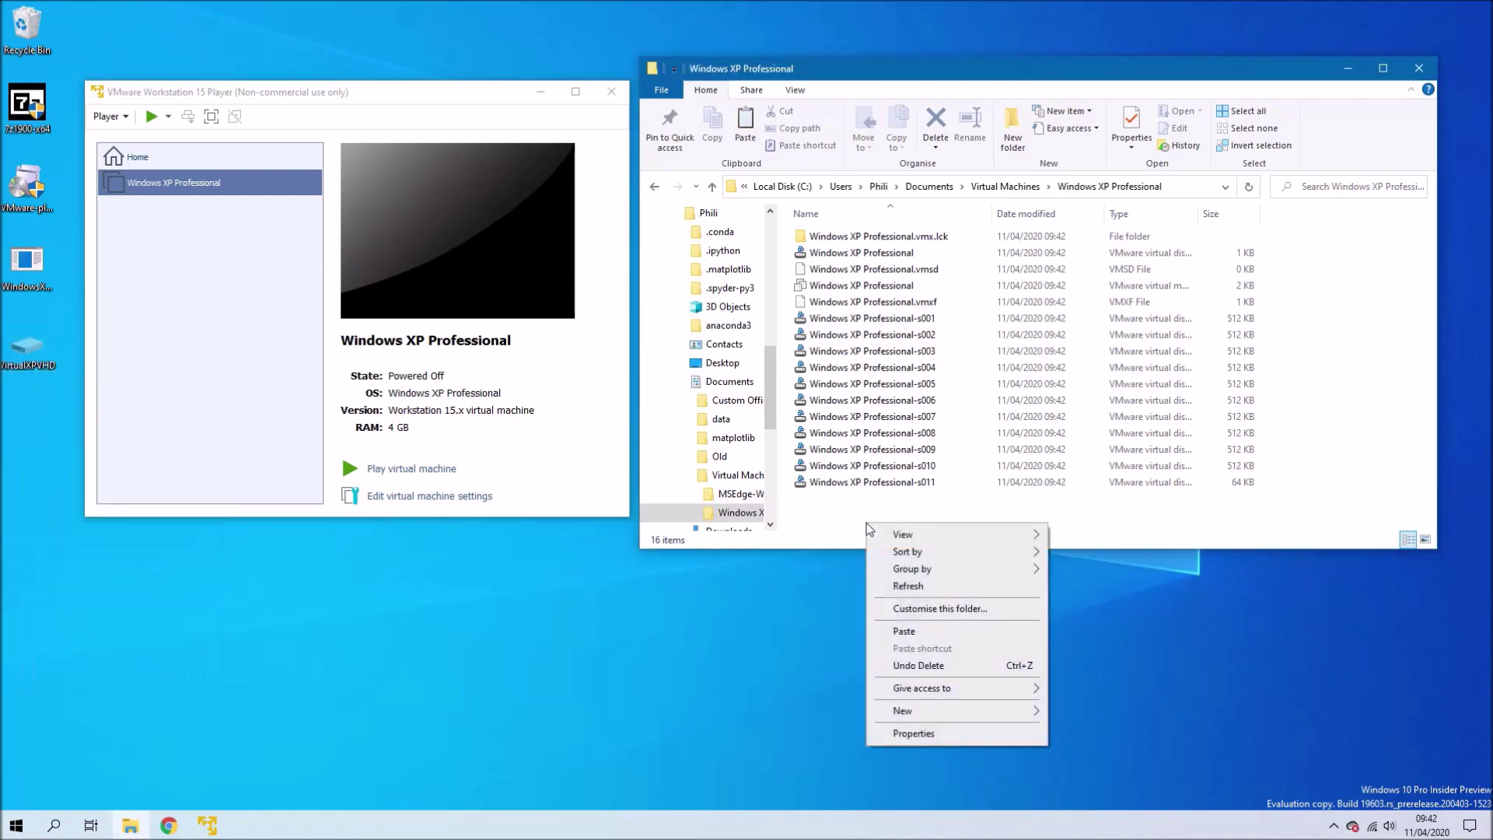
pyautogui.click(882, 635)
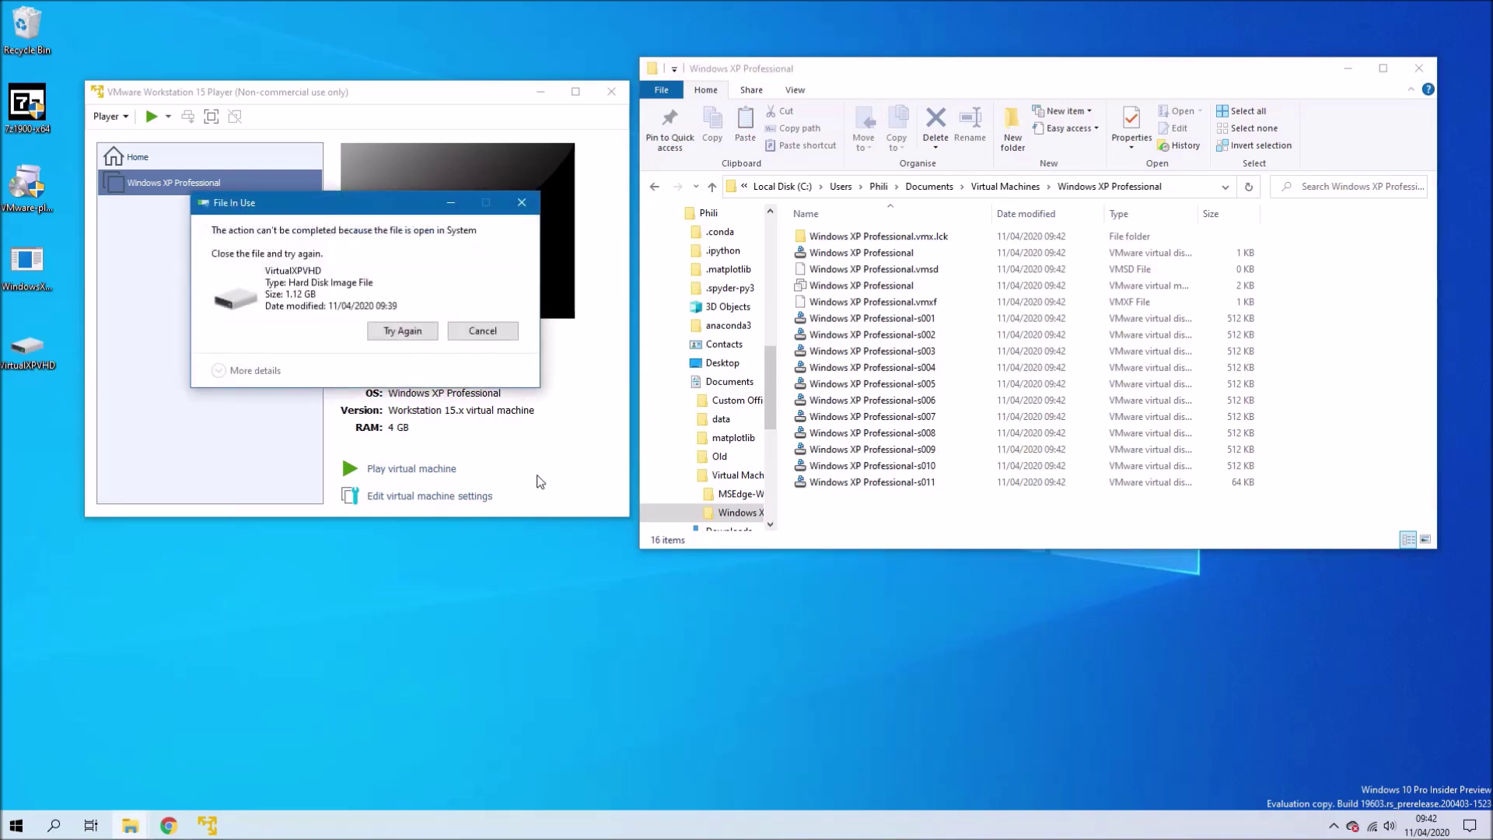
pyautogui.click(506, 333)
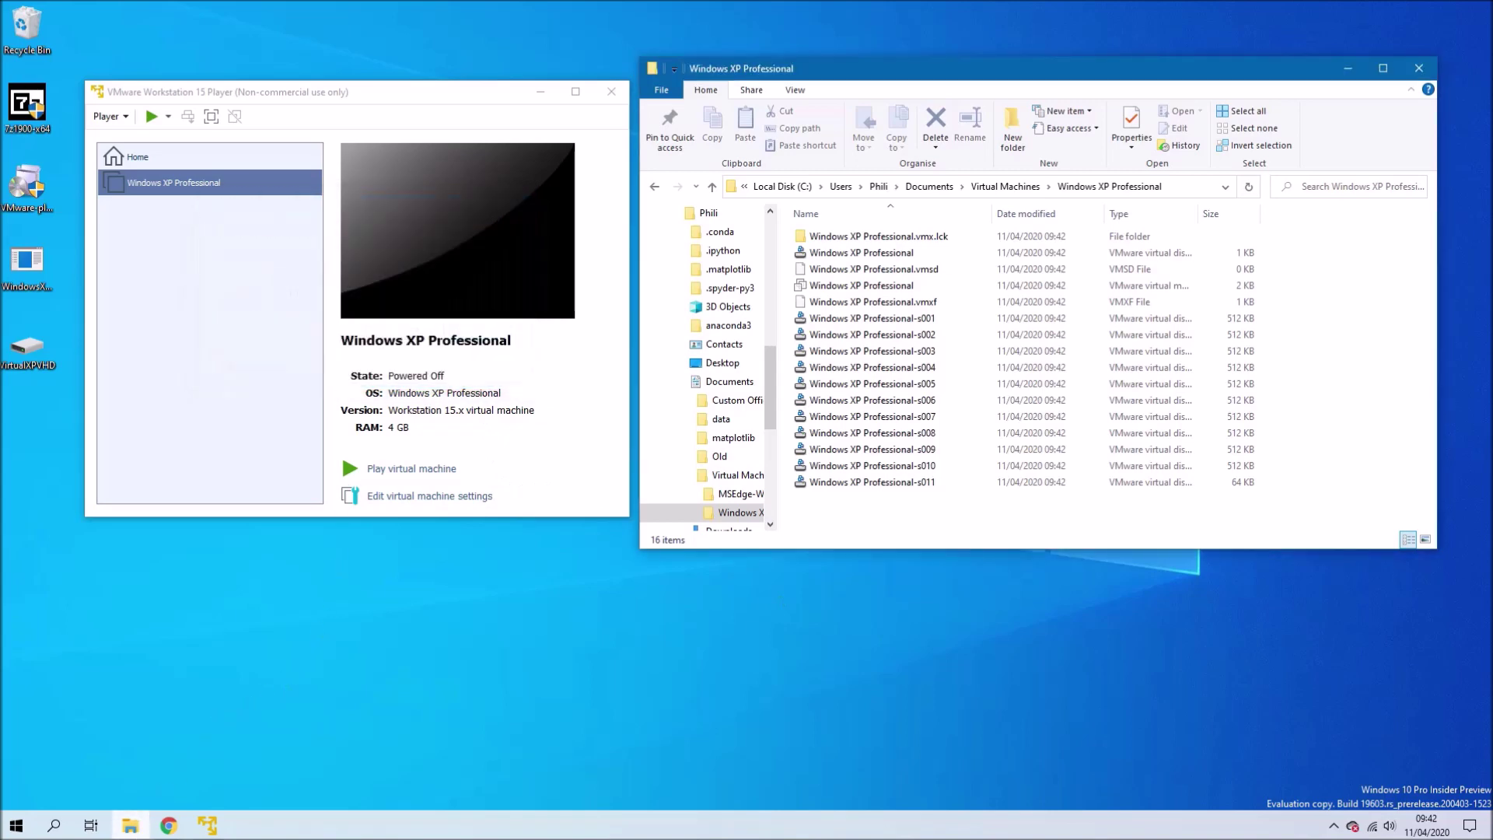
# - Open a second File Explorer window showing This PC
pyautogui.hotkey('alt', 'F4')
pyautogui.hotkey('alt', 'Tab')
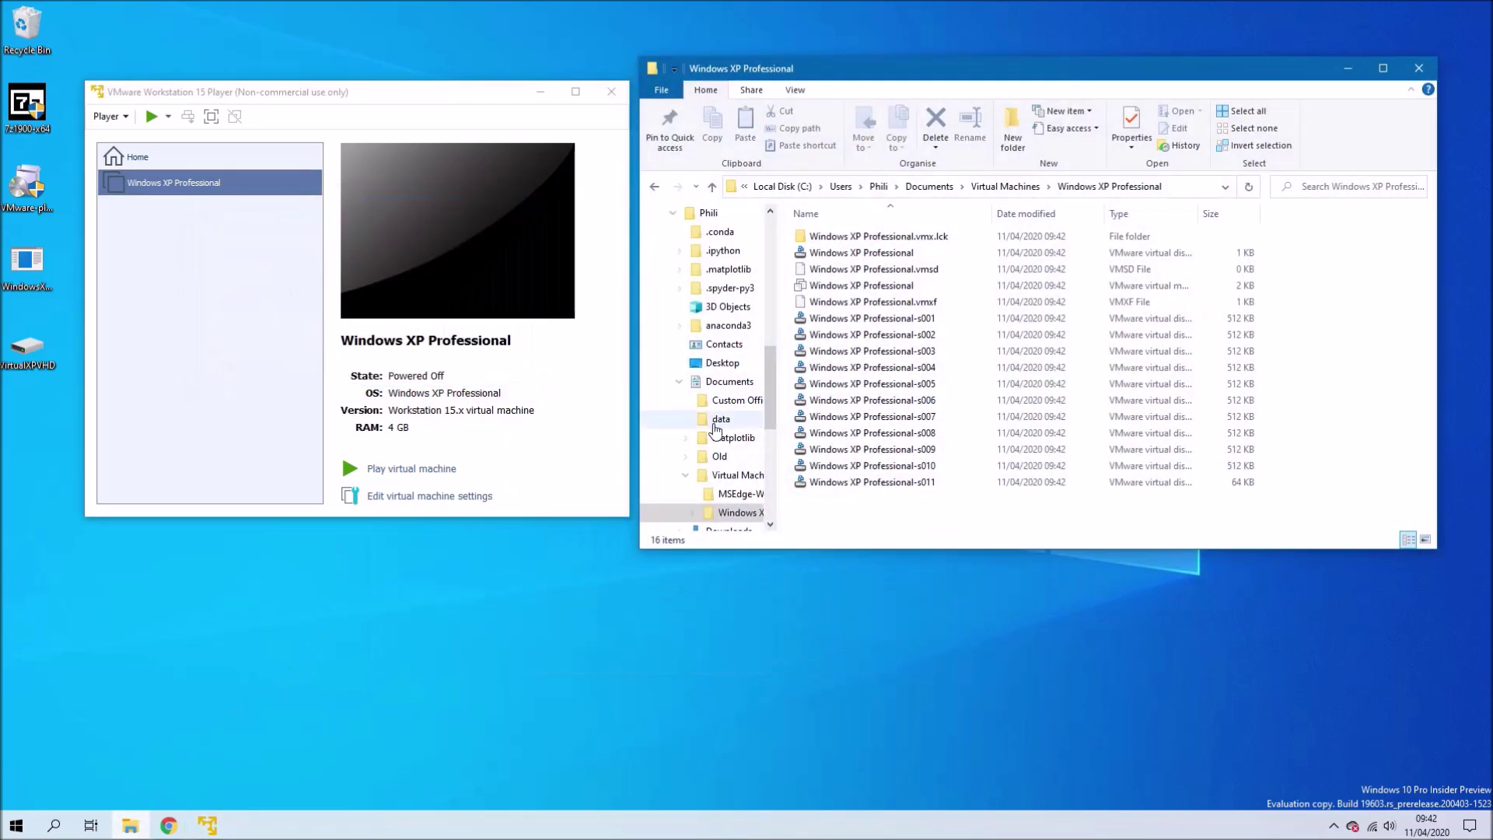
pyautogui.press('super+e')
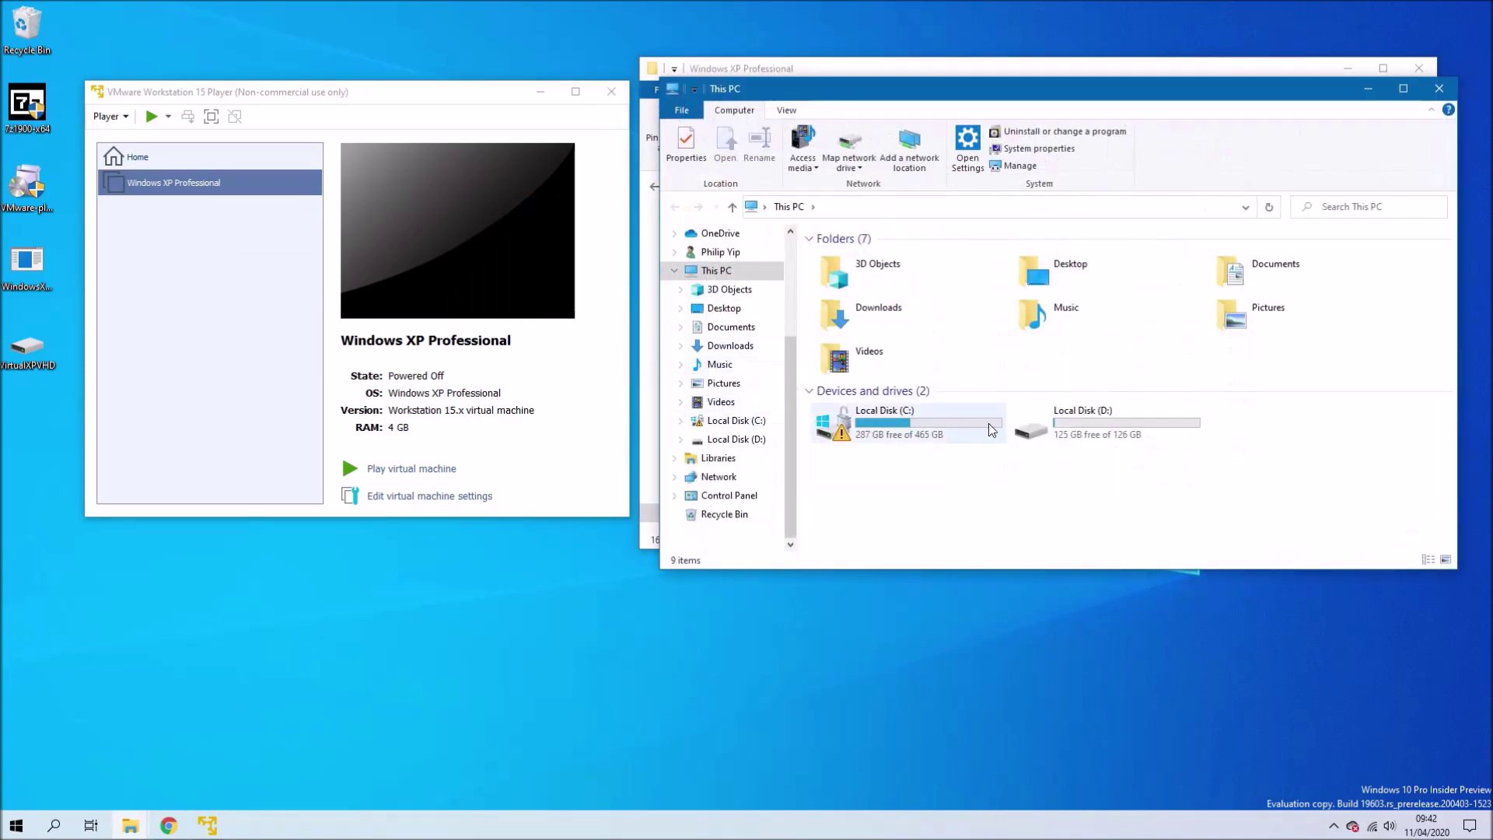
# - Eject drive D:, close This PC, and drag VirtualXPVHD into the Windows XP Professional folder
pyautogui.rightClick(1063, 431)
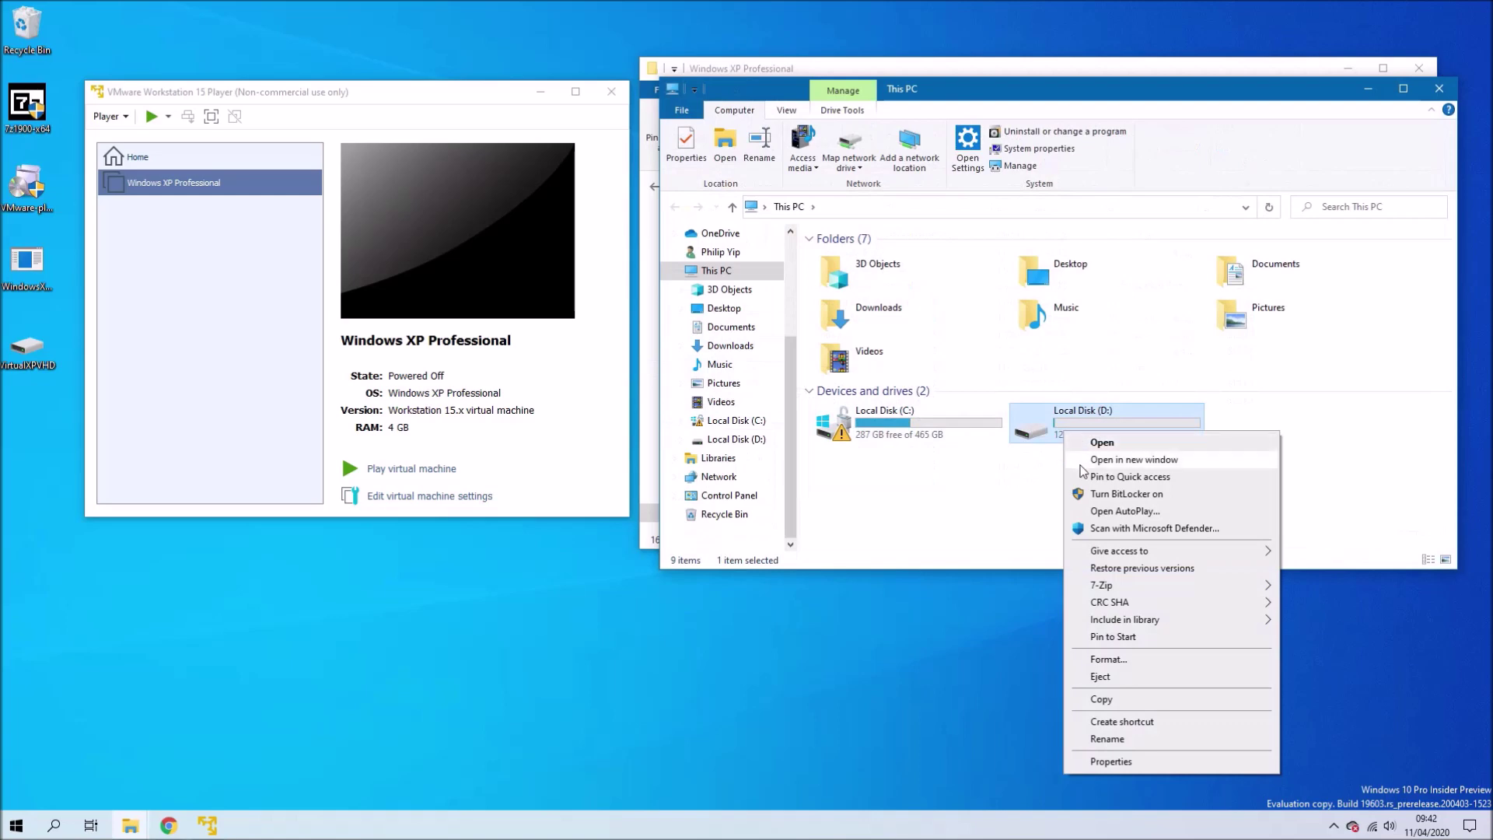
pyautogui.click(1093, 678)
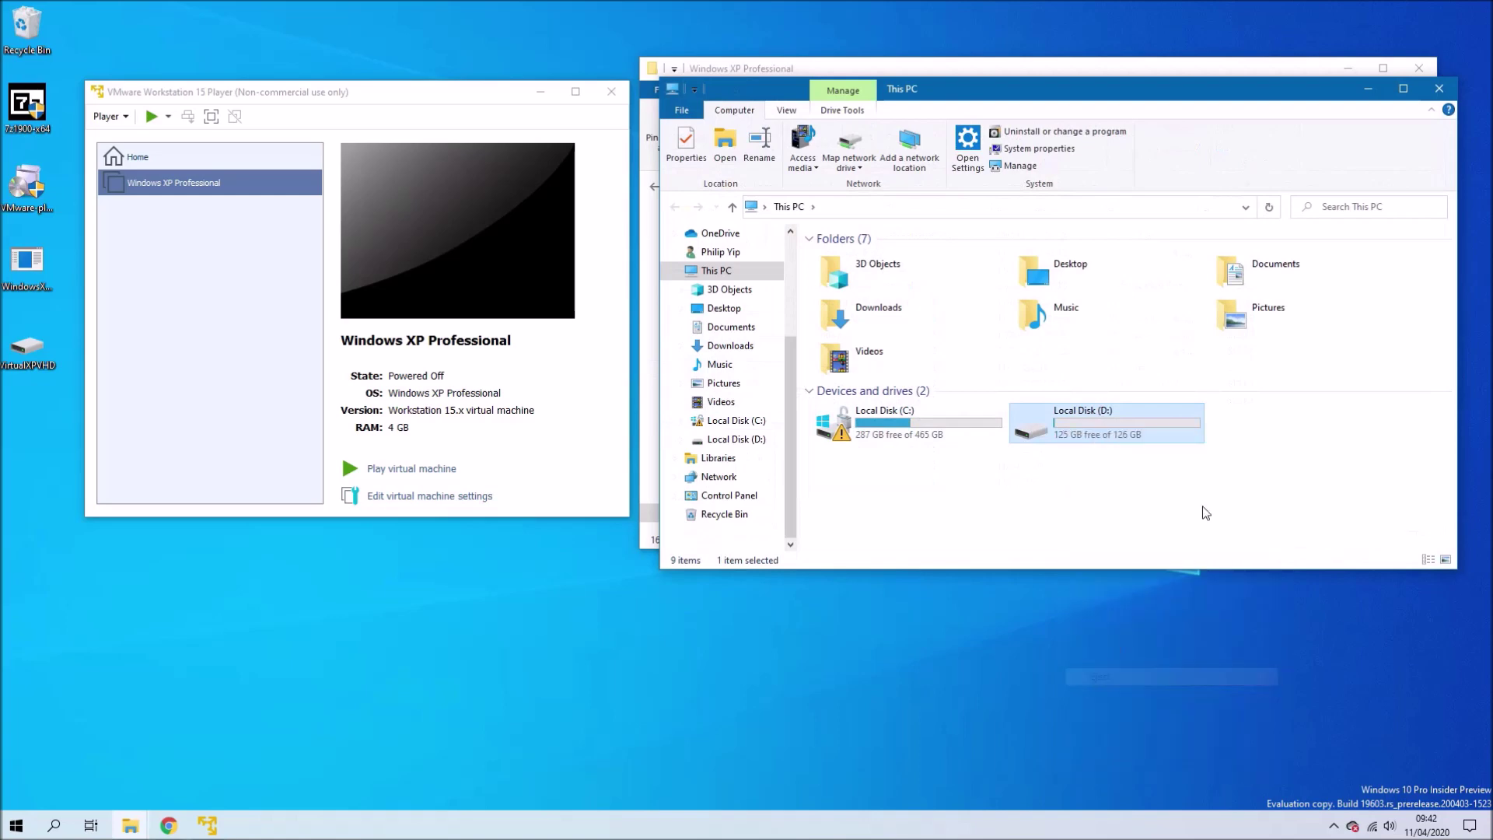
pyautogui.click(1363, 96)
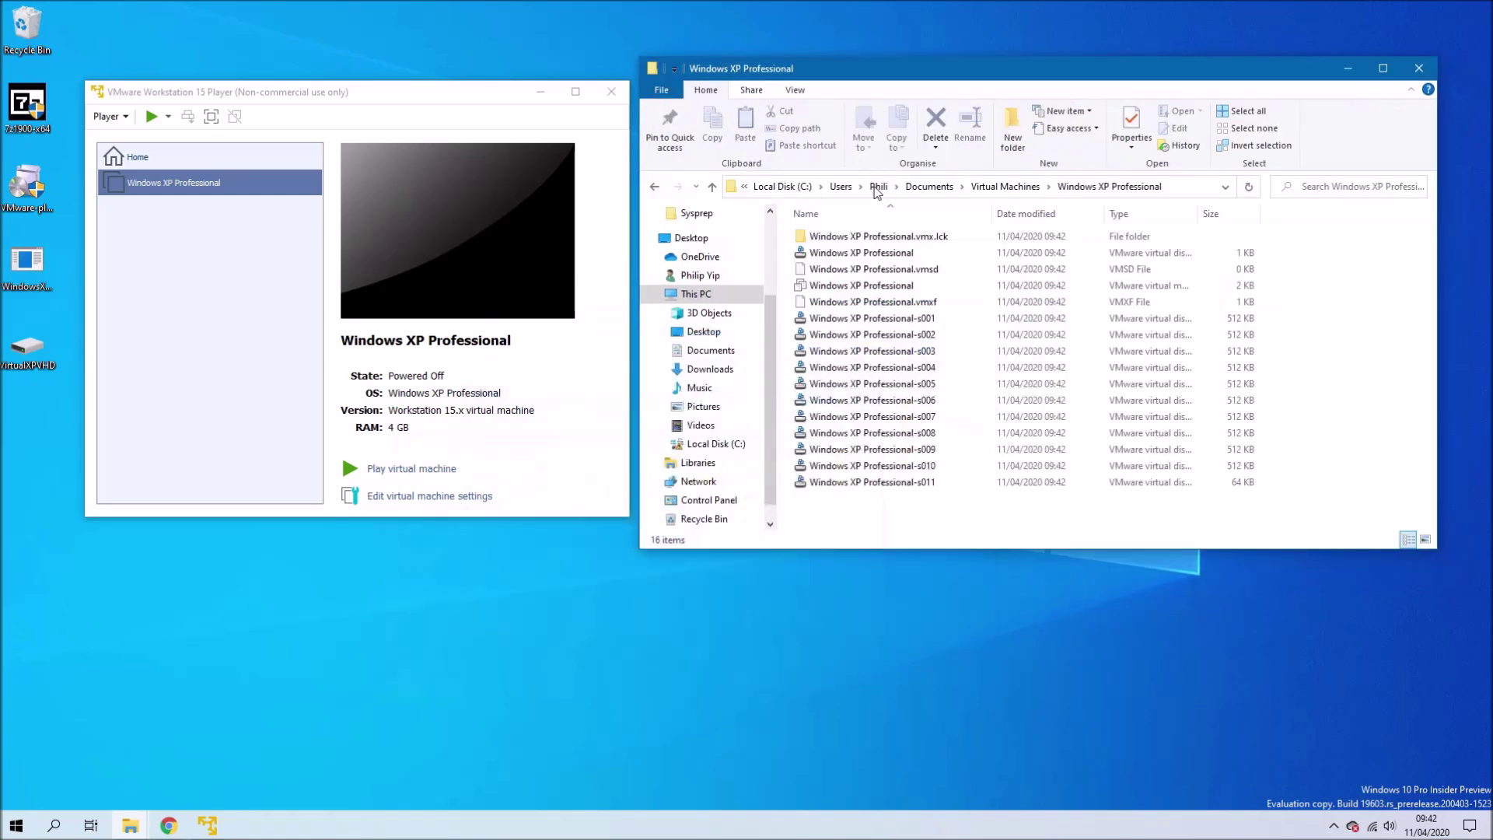
pyautogui.moveTo(44, 347); pyautogui.dragTo(1122, 495)
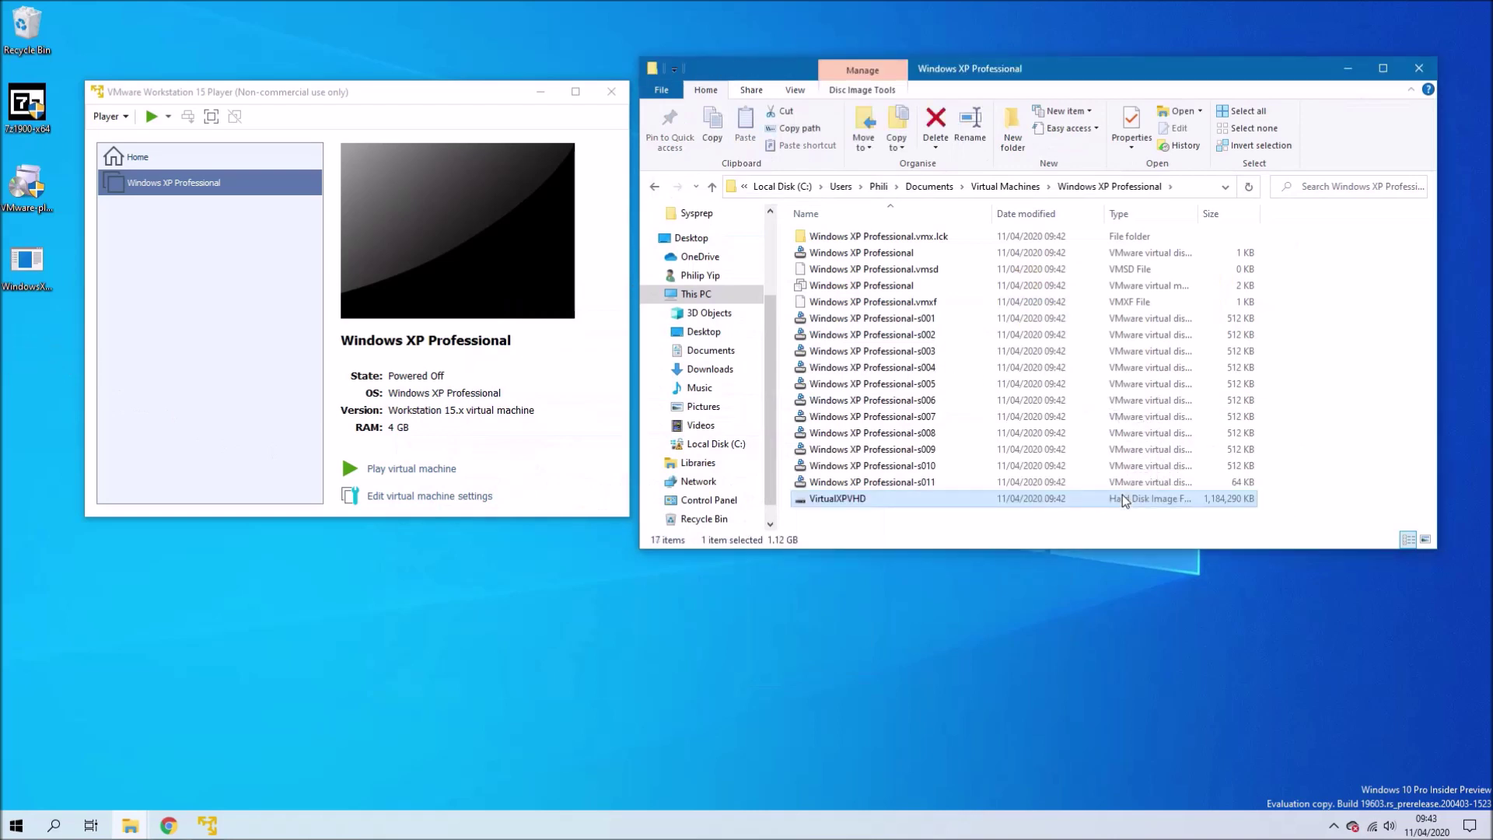
# - Open the Windows XP Professional VM's settings and start the Add Hardware wizard
pyautogui.rightClick(178, 197)
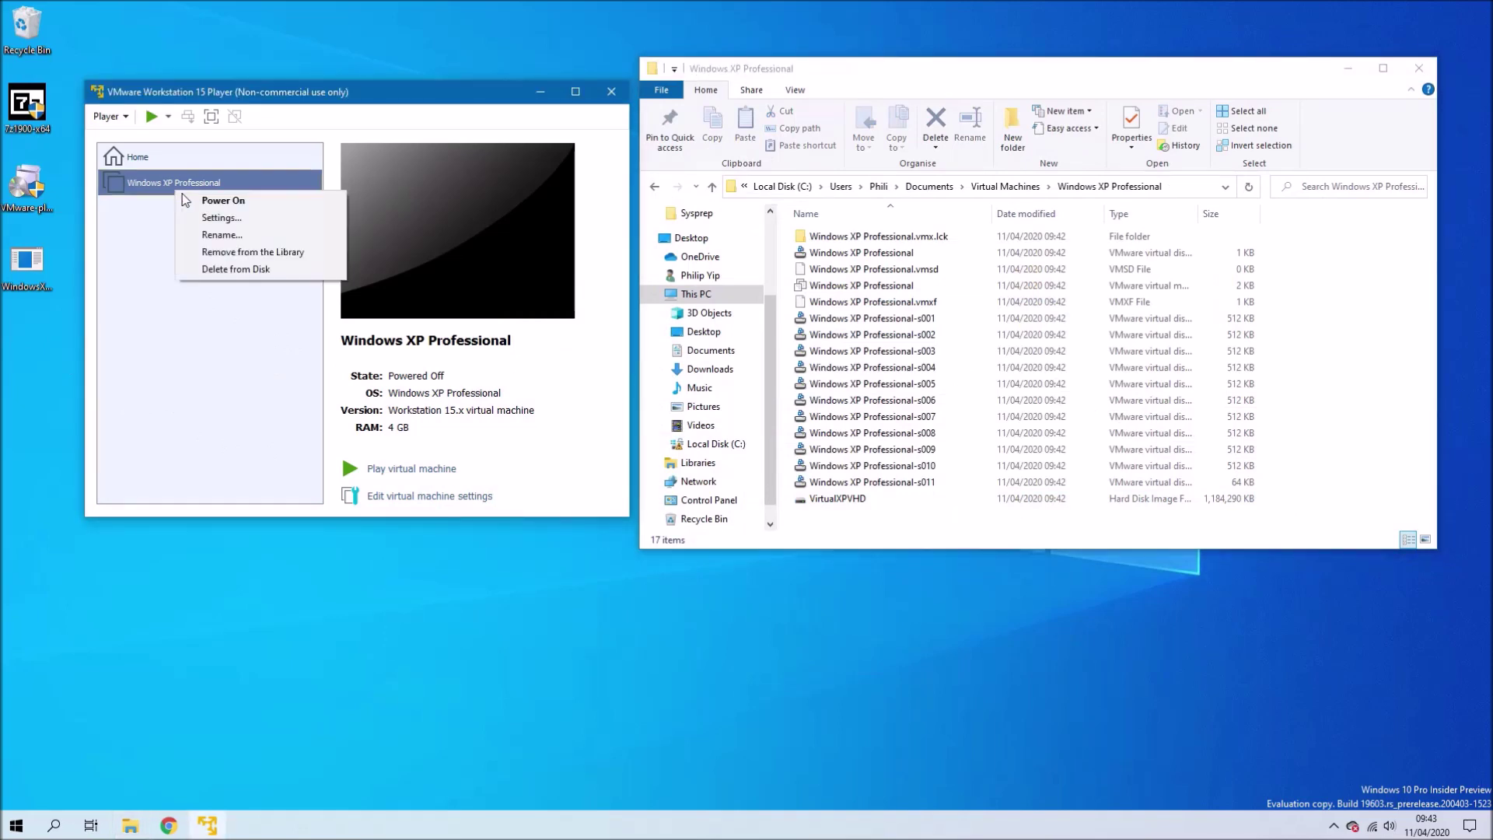
pyautogui.click(220, 218)
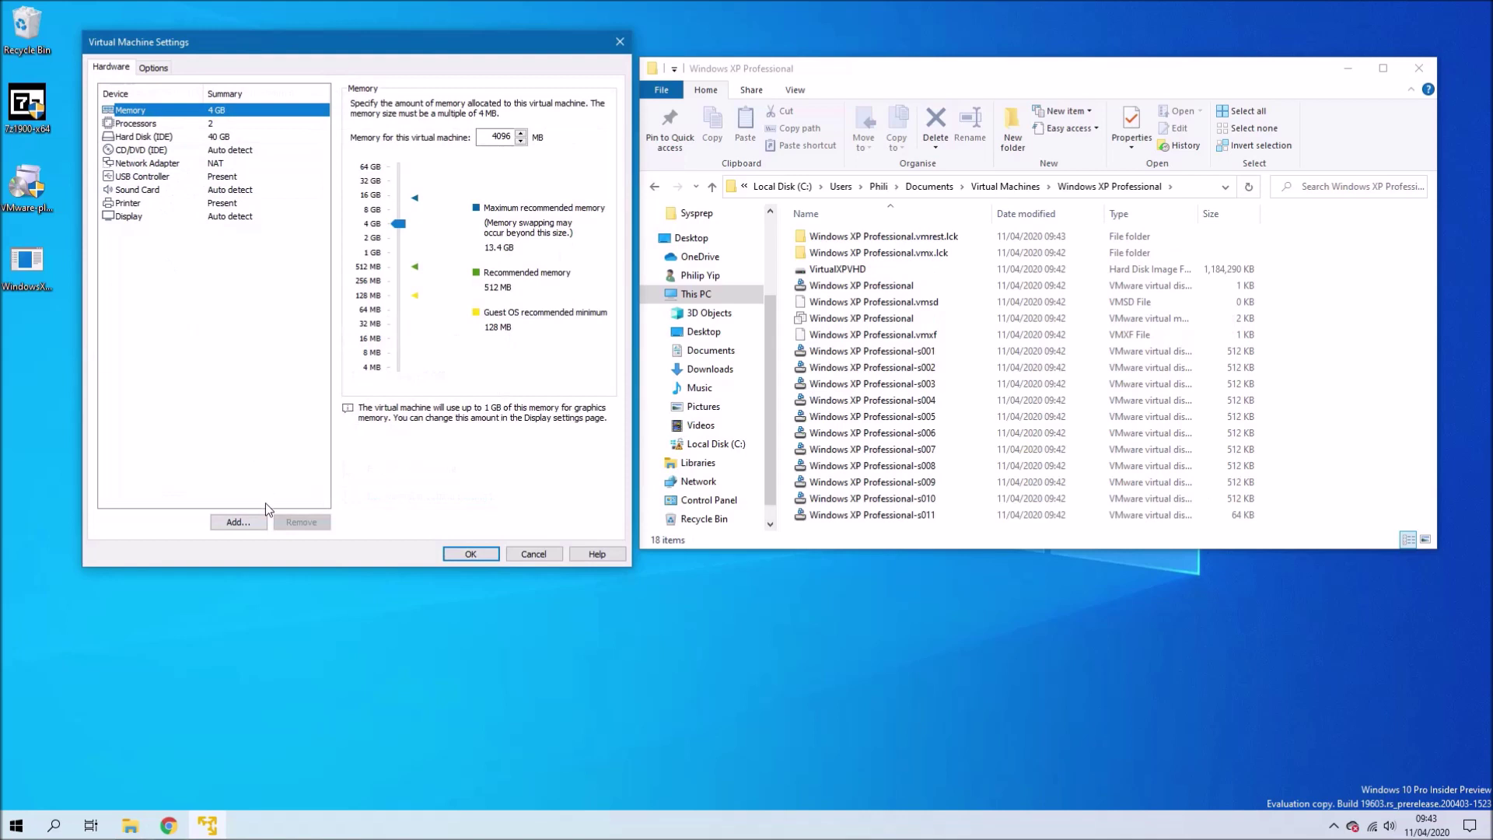
pyautogui.click(231, 528)
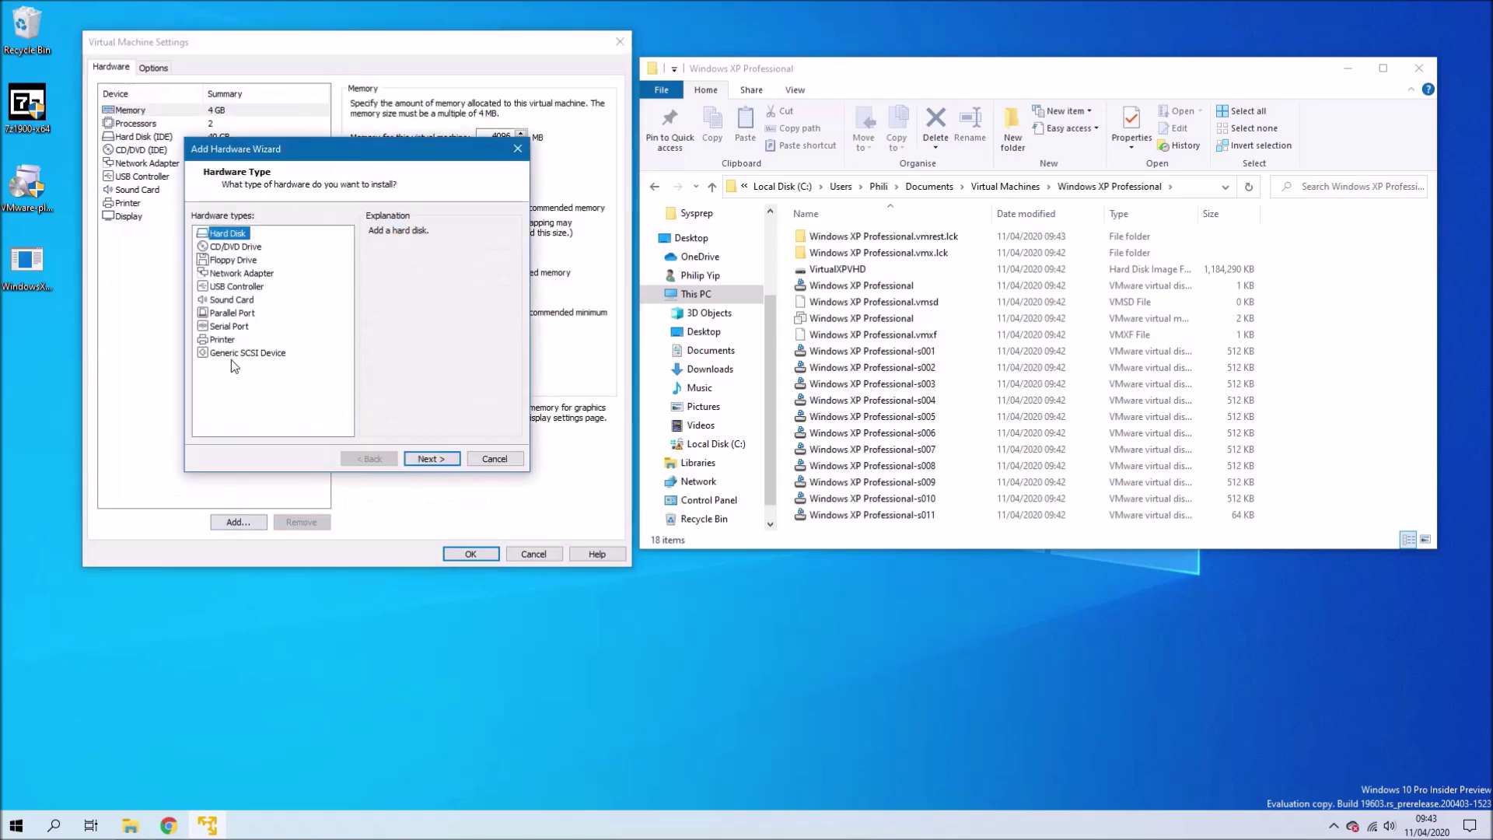
# - Add an IDE hard disk that uses an existing virtual disk, and browse for it
pyautogui.click(427, 463)
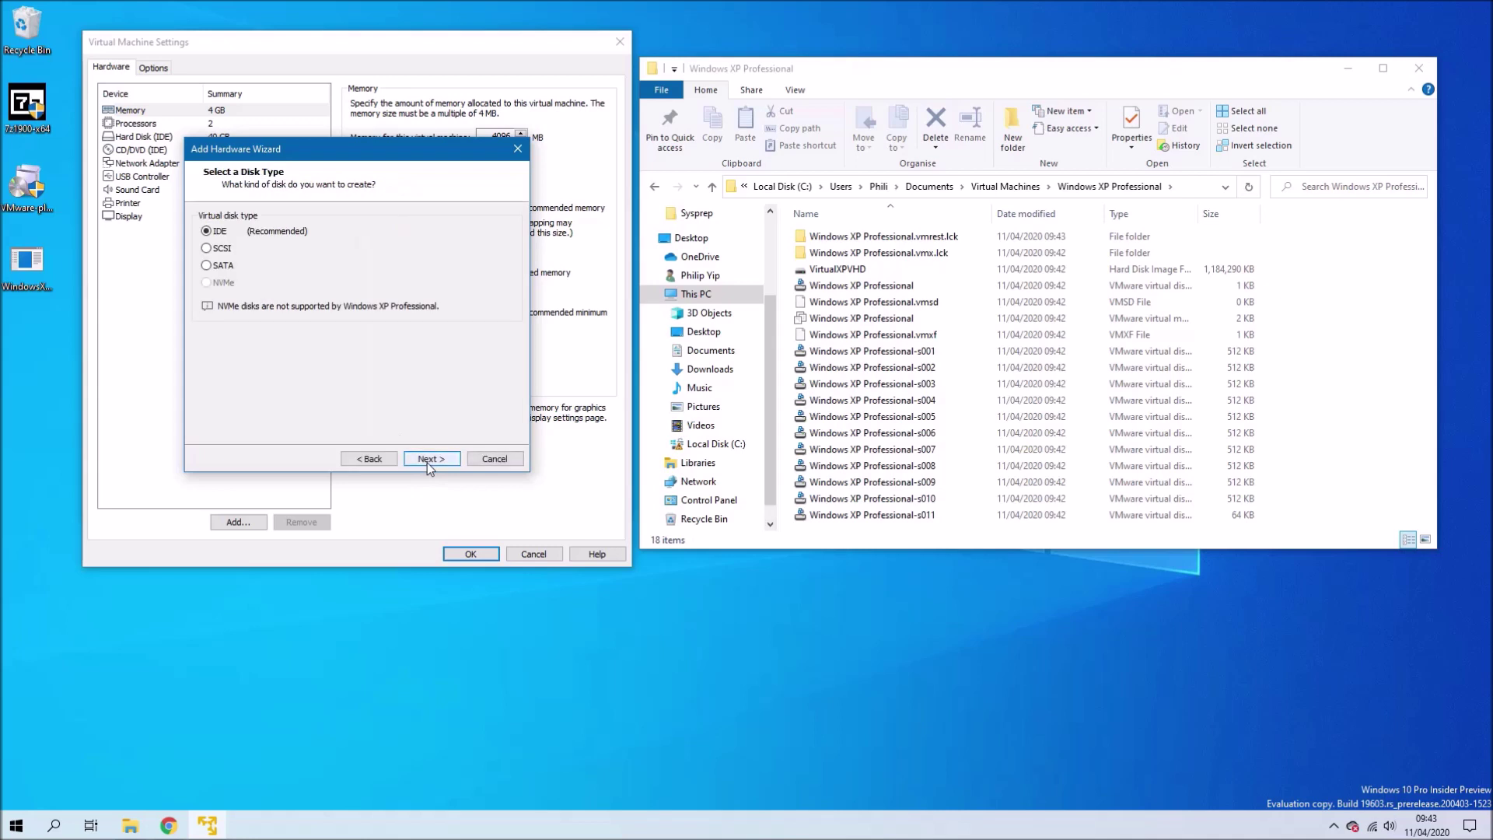
pyautogui.click(427, 461)
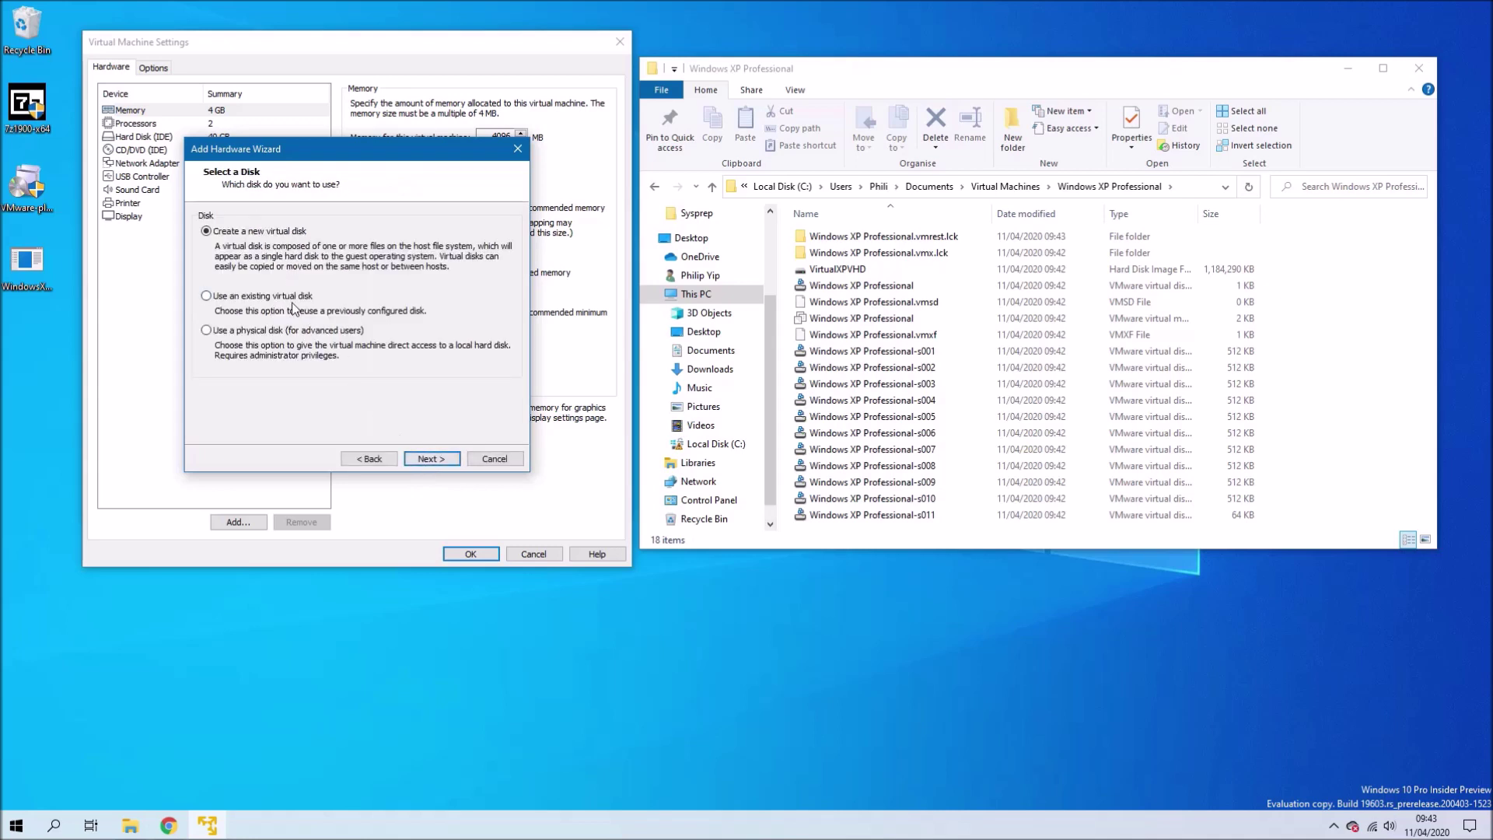
pyautogui.click(434, 460)
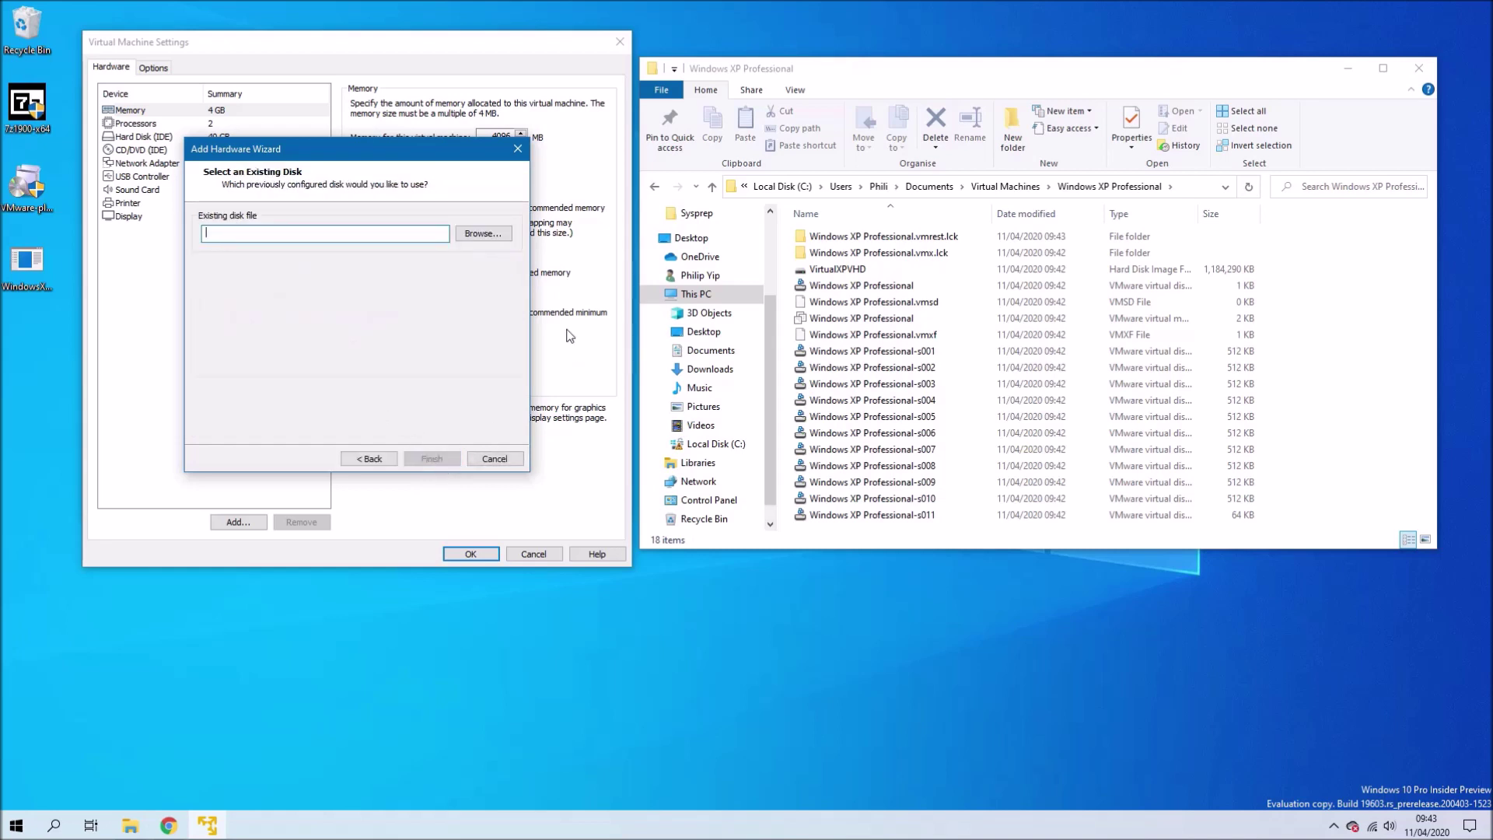
pyautogui.click(494, 233)
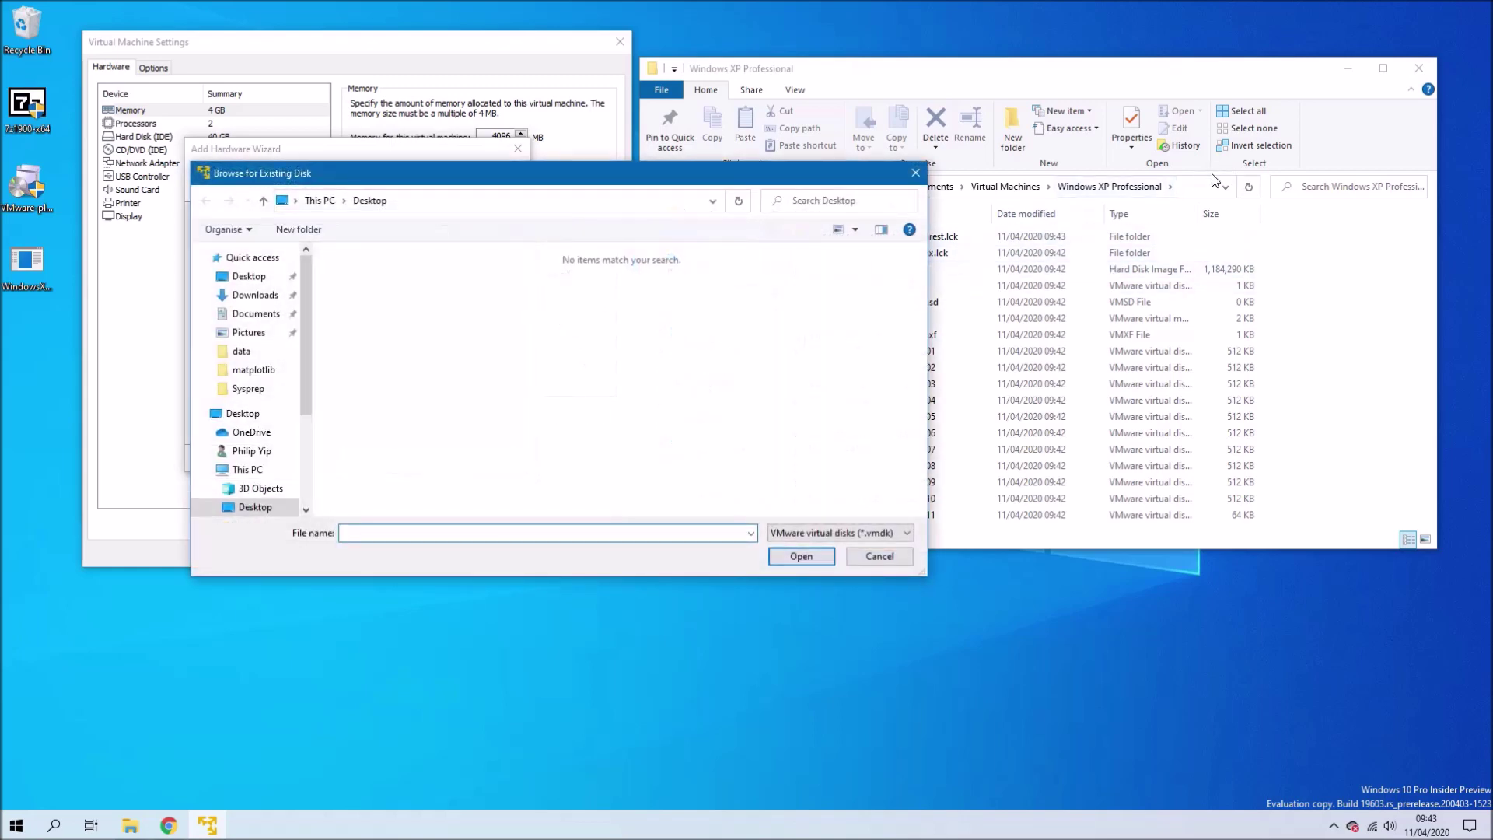
# - Go to the Windows XP Professional folder, show all file types, pick VirtualXPVHD, and finish
pyautogui.click(1184, 189)
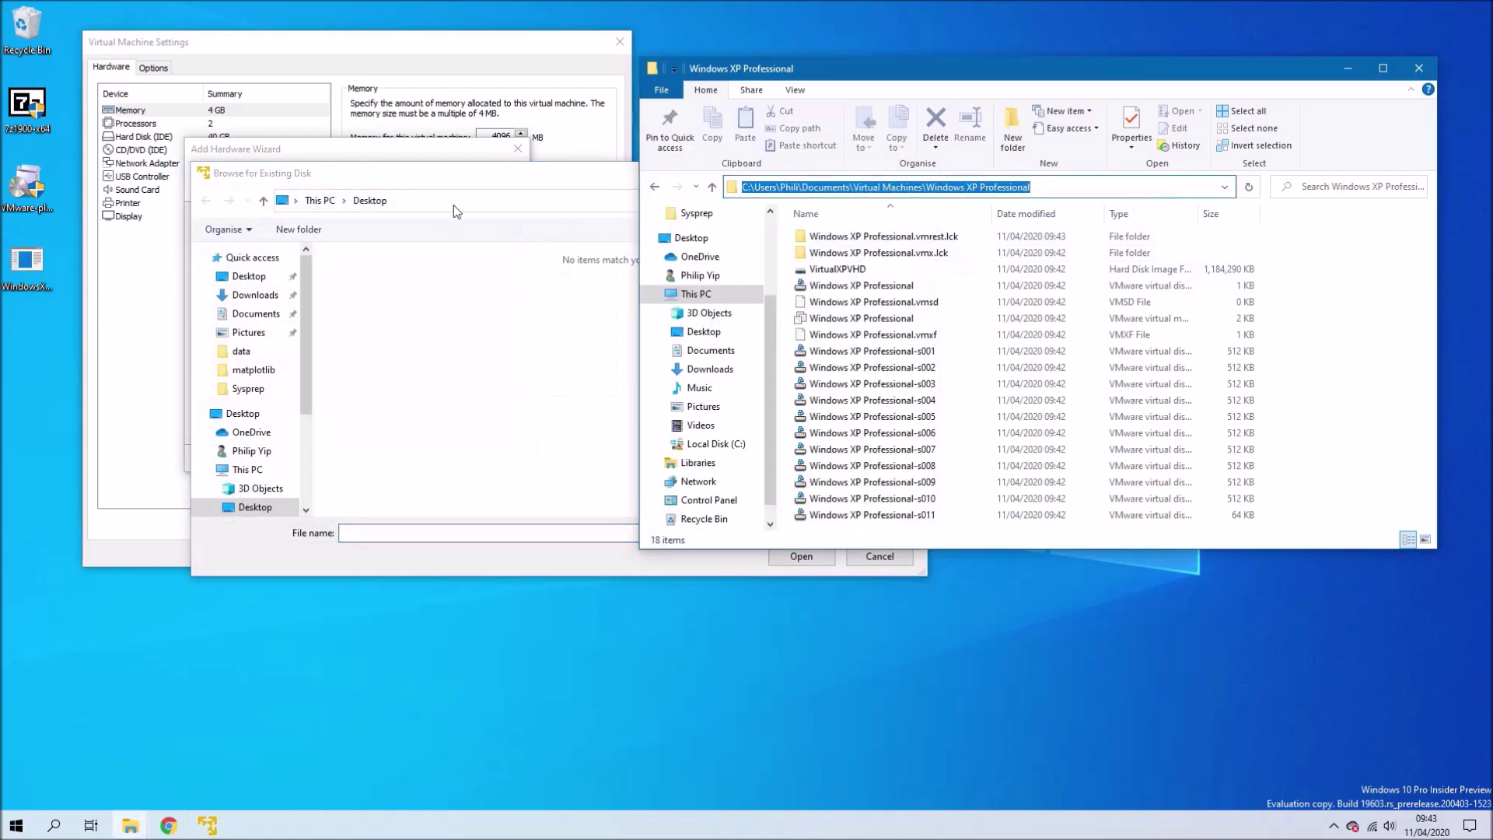
pyautogui.click(409, 203)
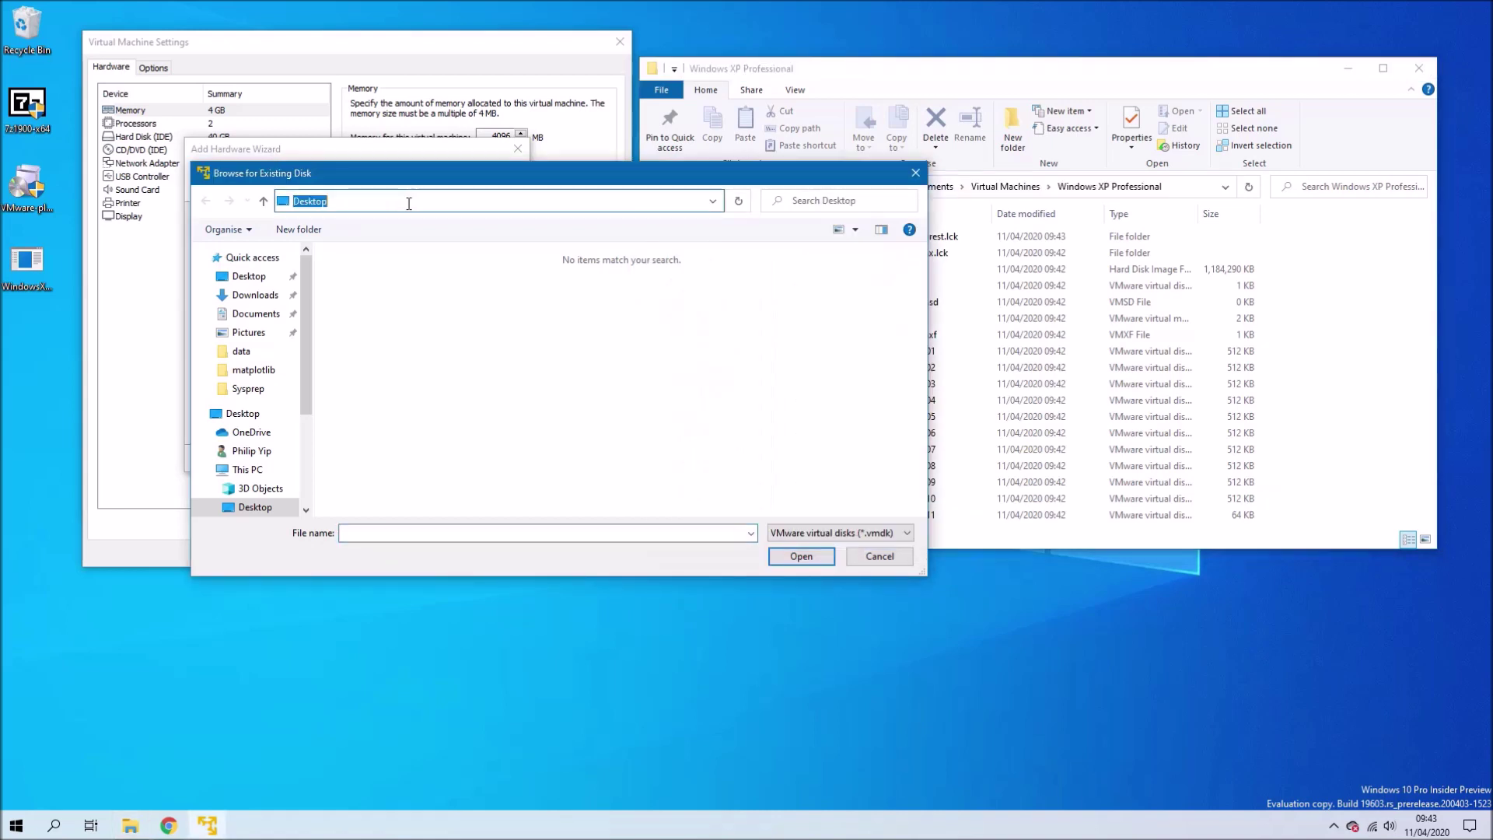
pyautogui.write('C:\\Users\\Philip Yip\\Documents\\Virtual Machines\\Windows XP Professional')
pyautogui.press('Return')
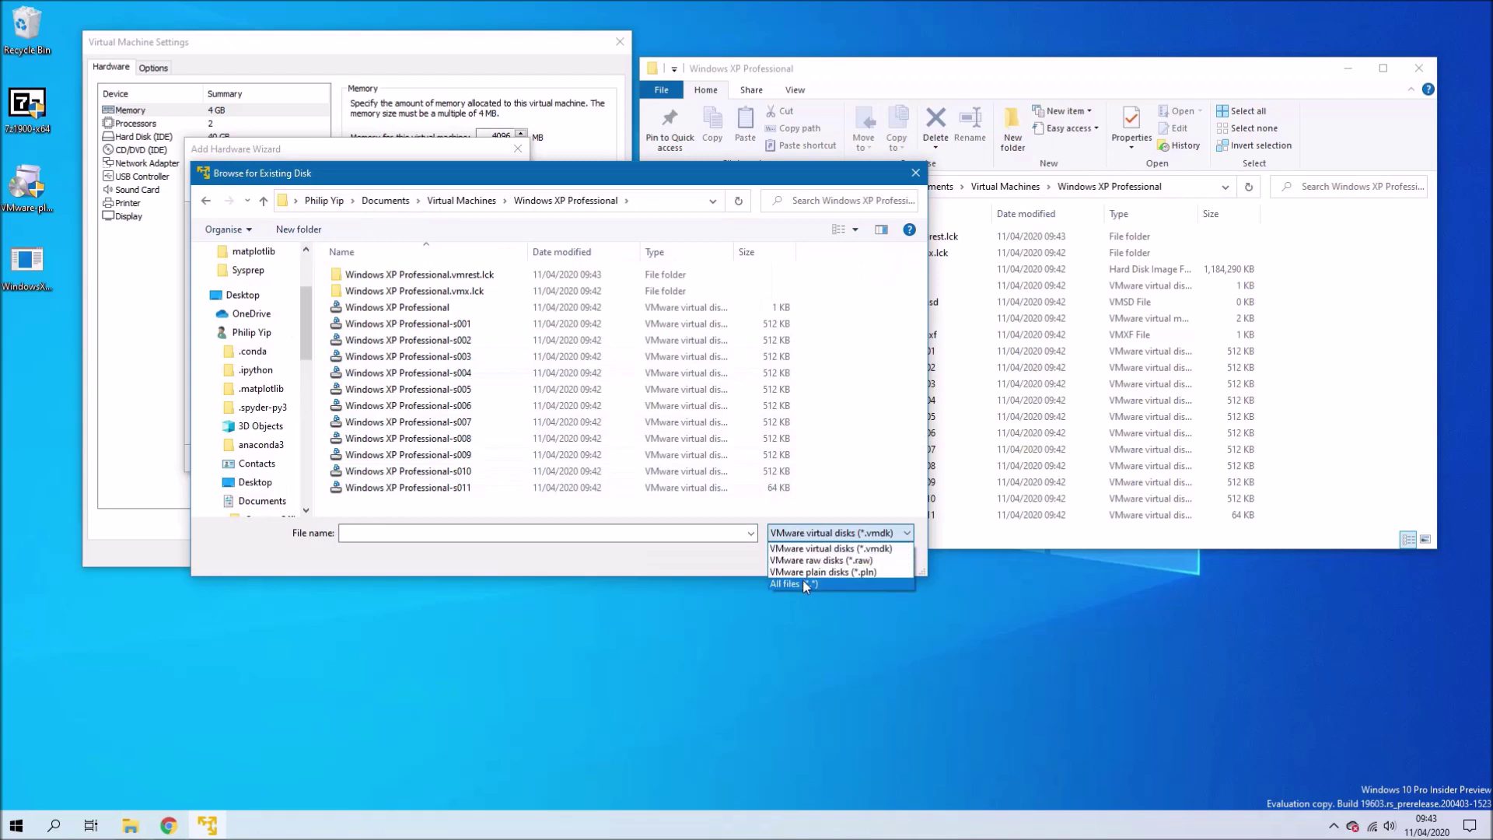
pyautogui.click(807, 585)
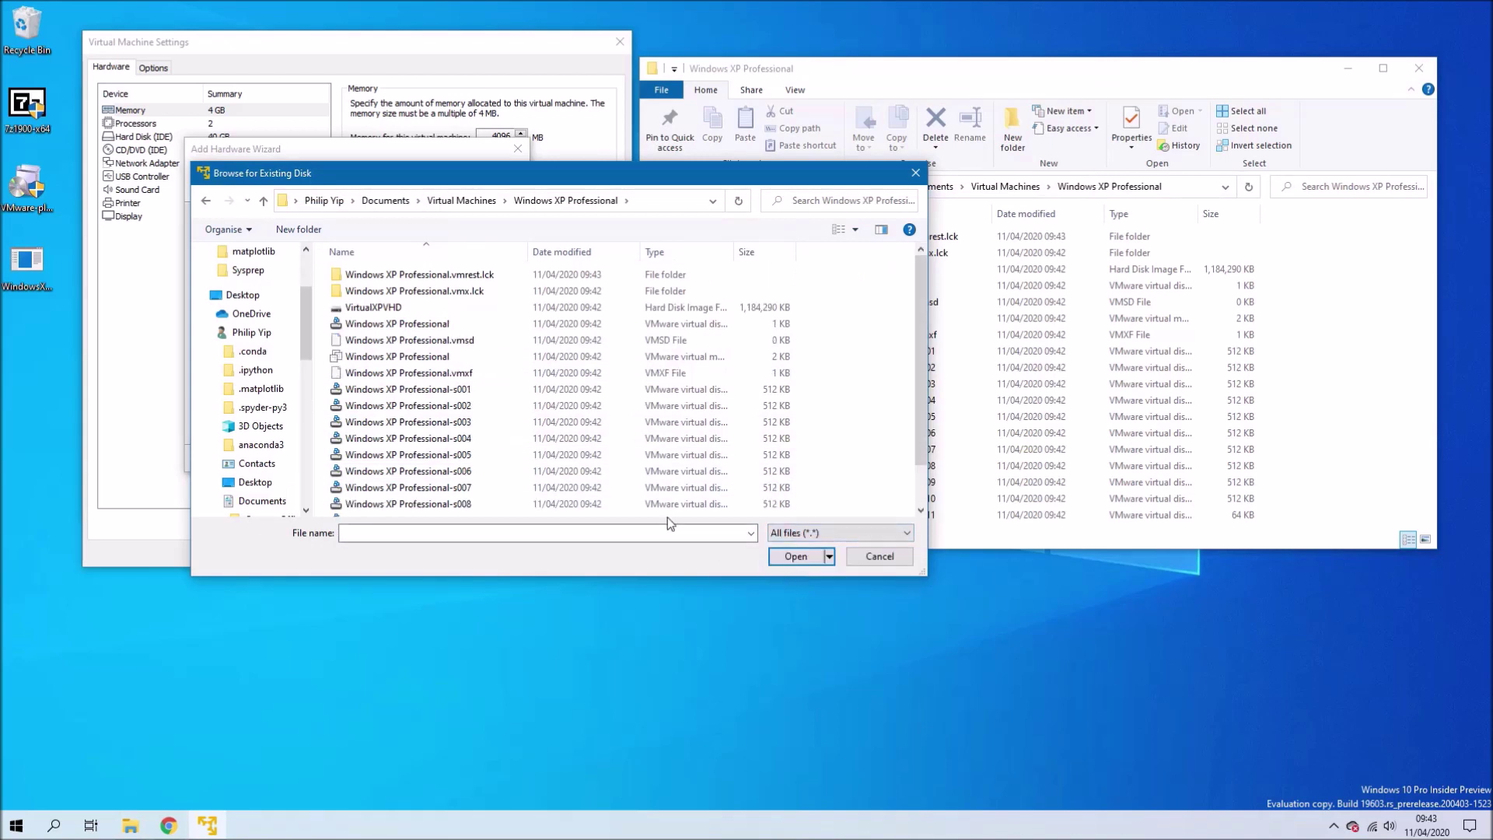
pyautogui.doubleClick(369, 312)
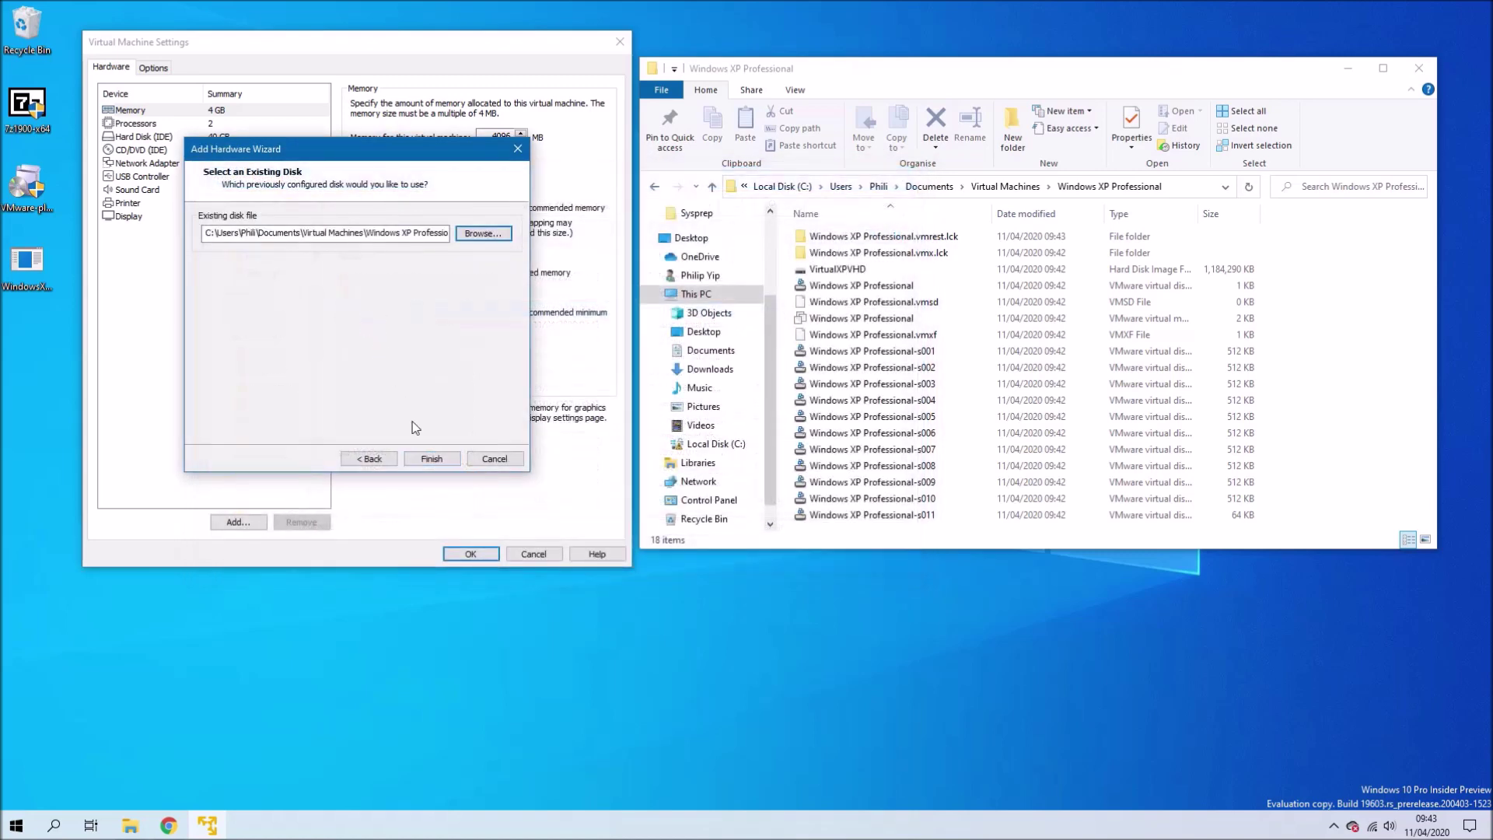
pyautogui.click(427, 462)
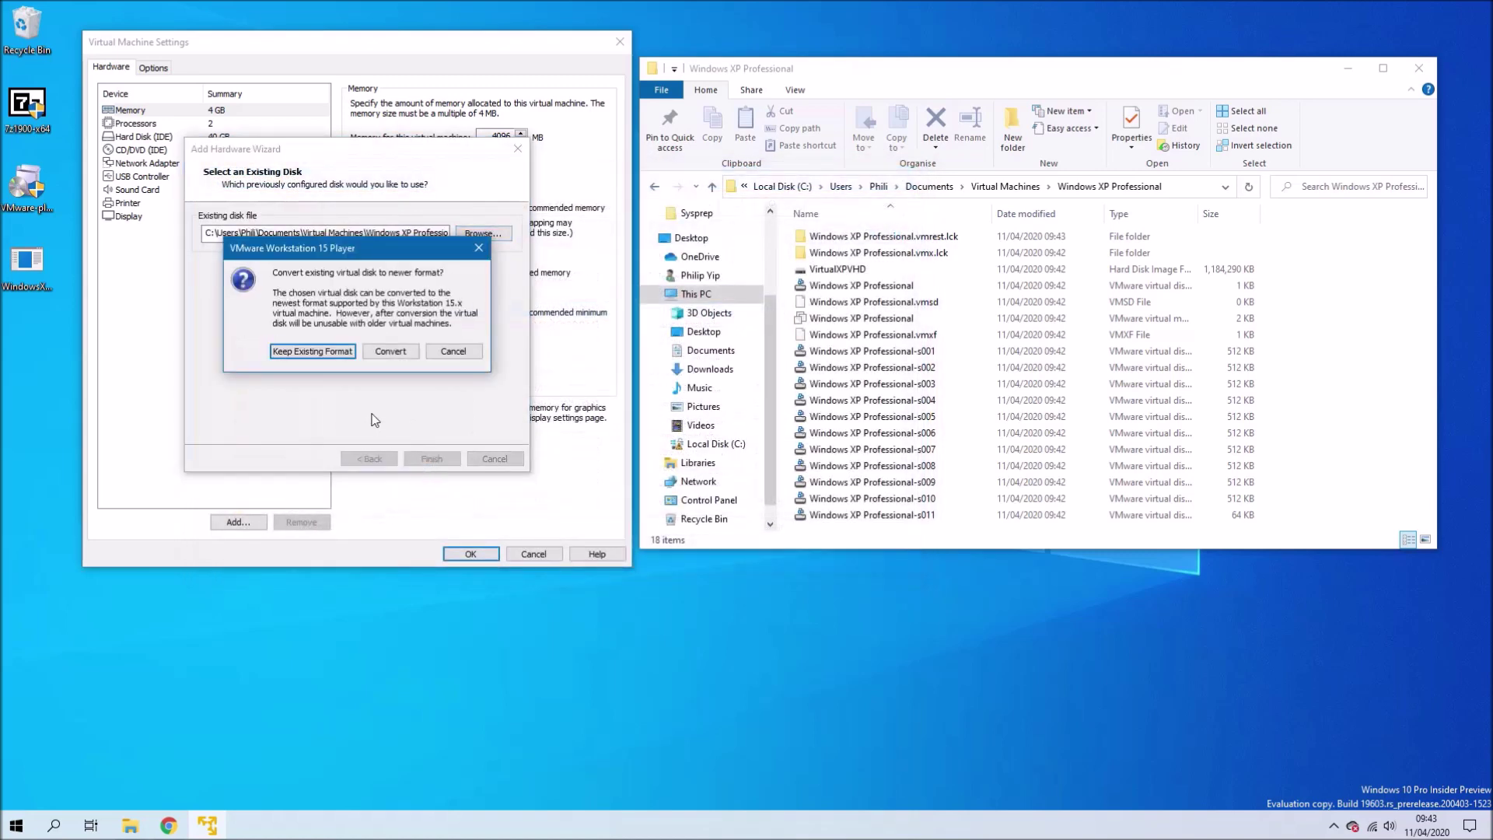
# - Keep VirtualXPVHD's existing format, remove the original 40 GB hard disk, and save the settings
pyautogui.click(402, 357)
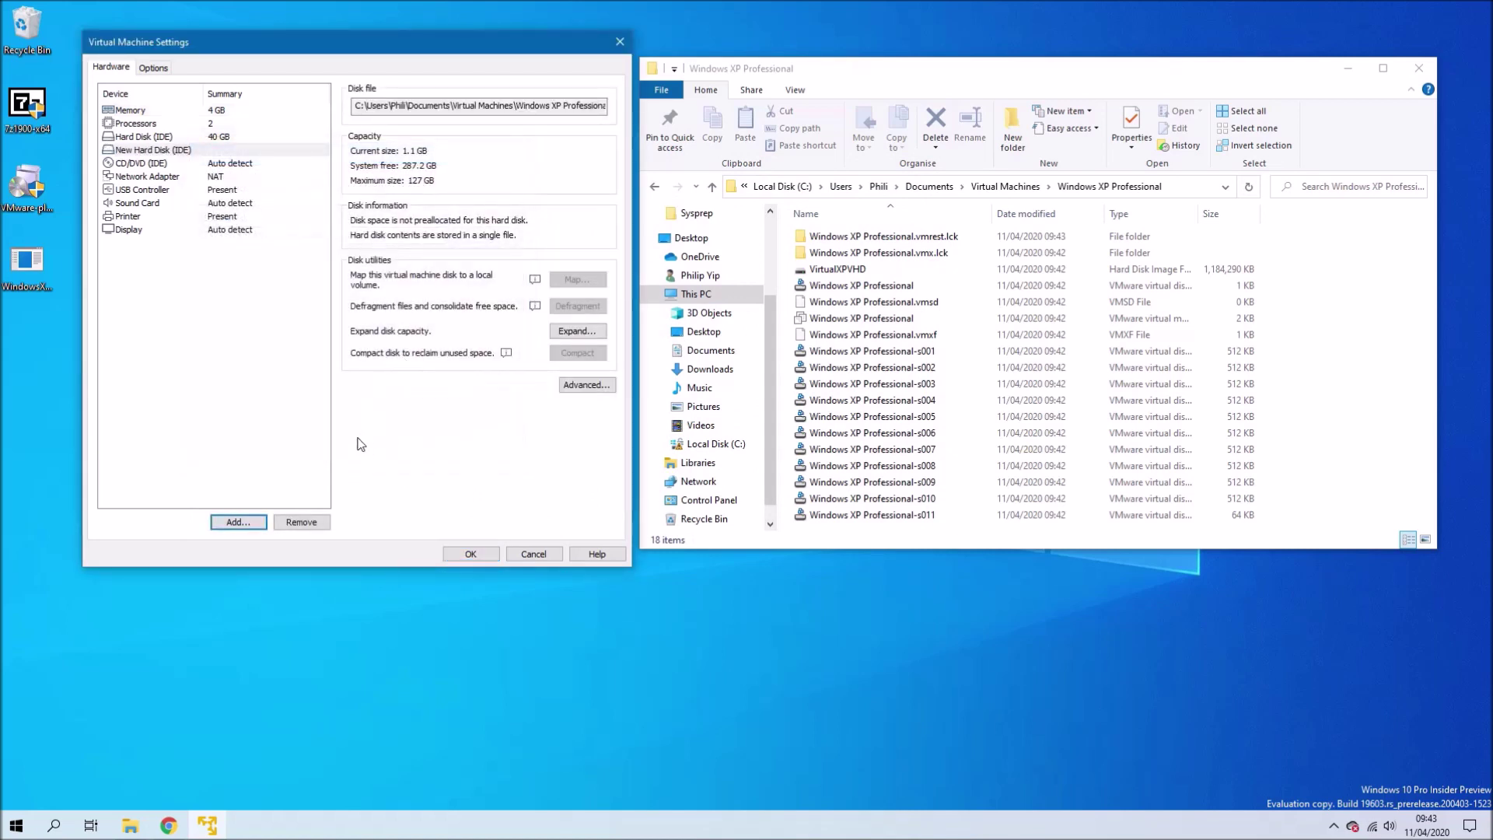
pyautogui.click(220, 139)
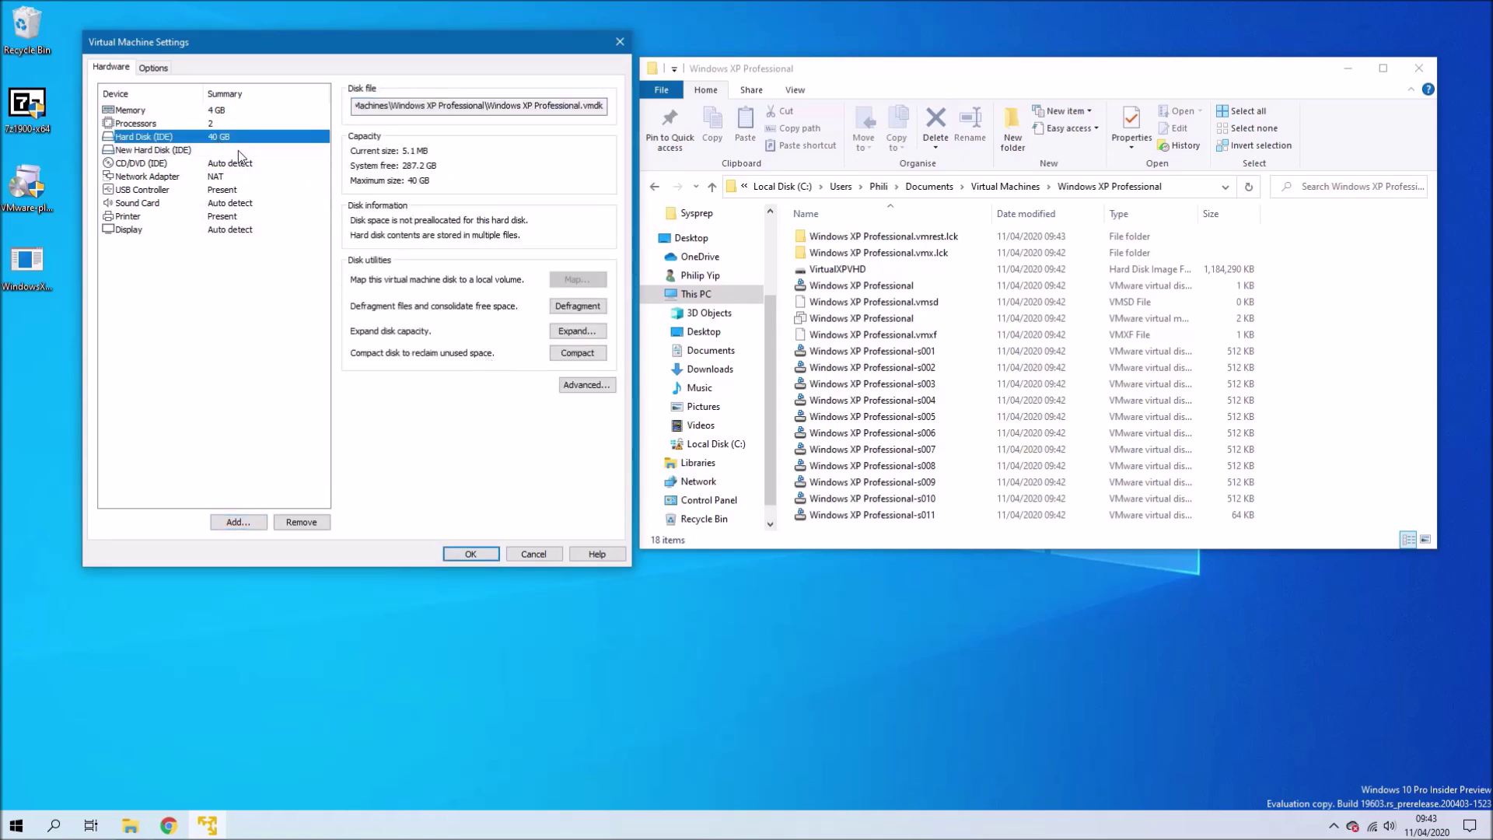
pyautogui.click(296, 516)
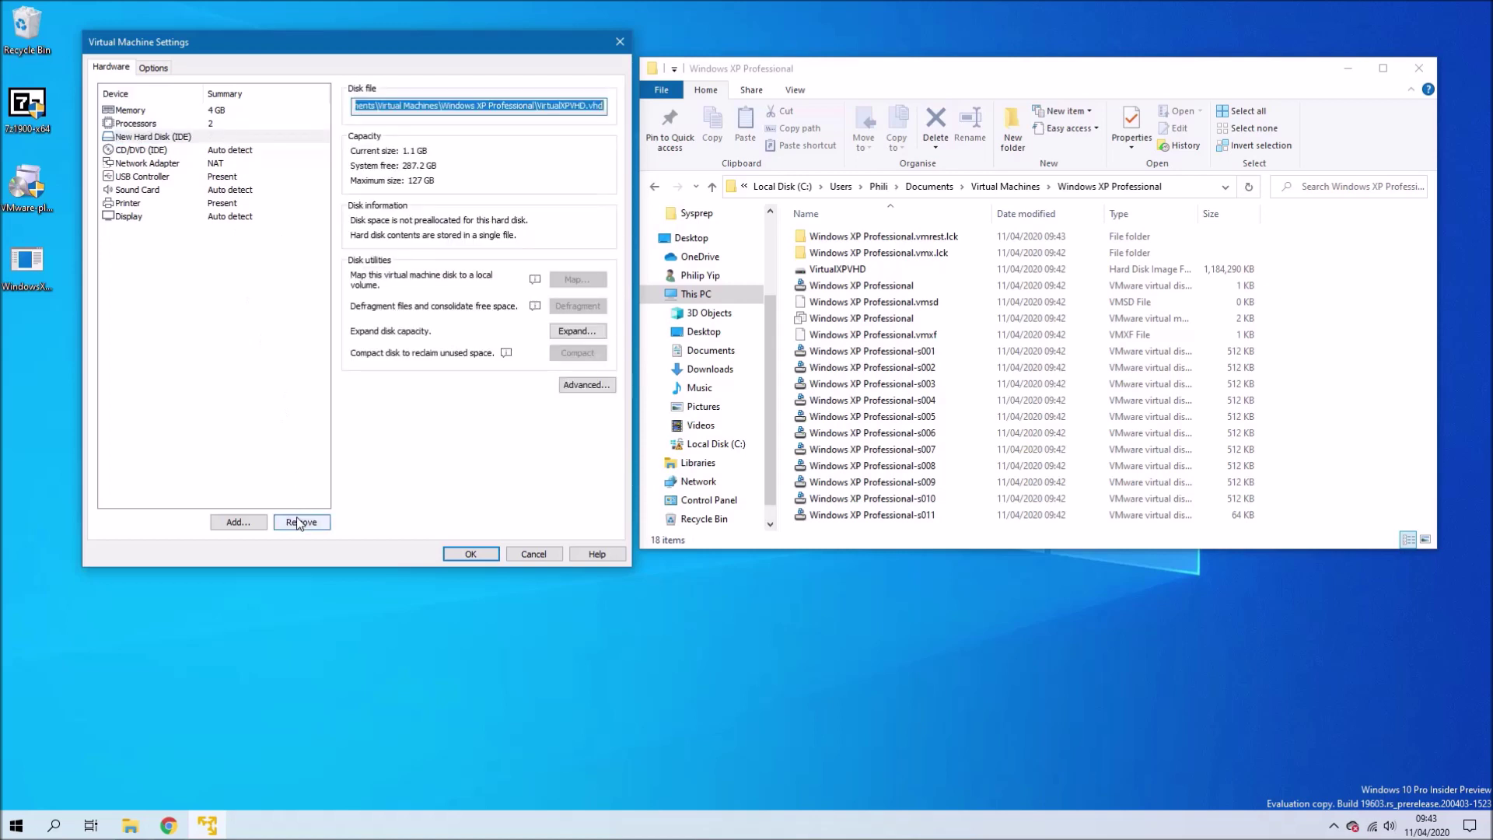
pyautogui.click(470, 553)
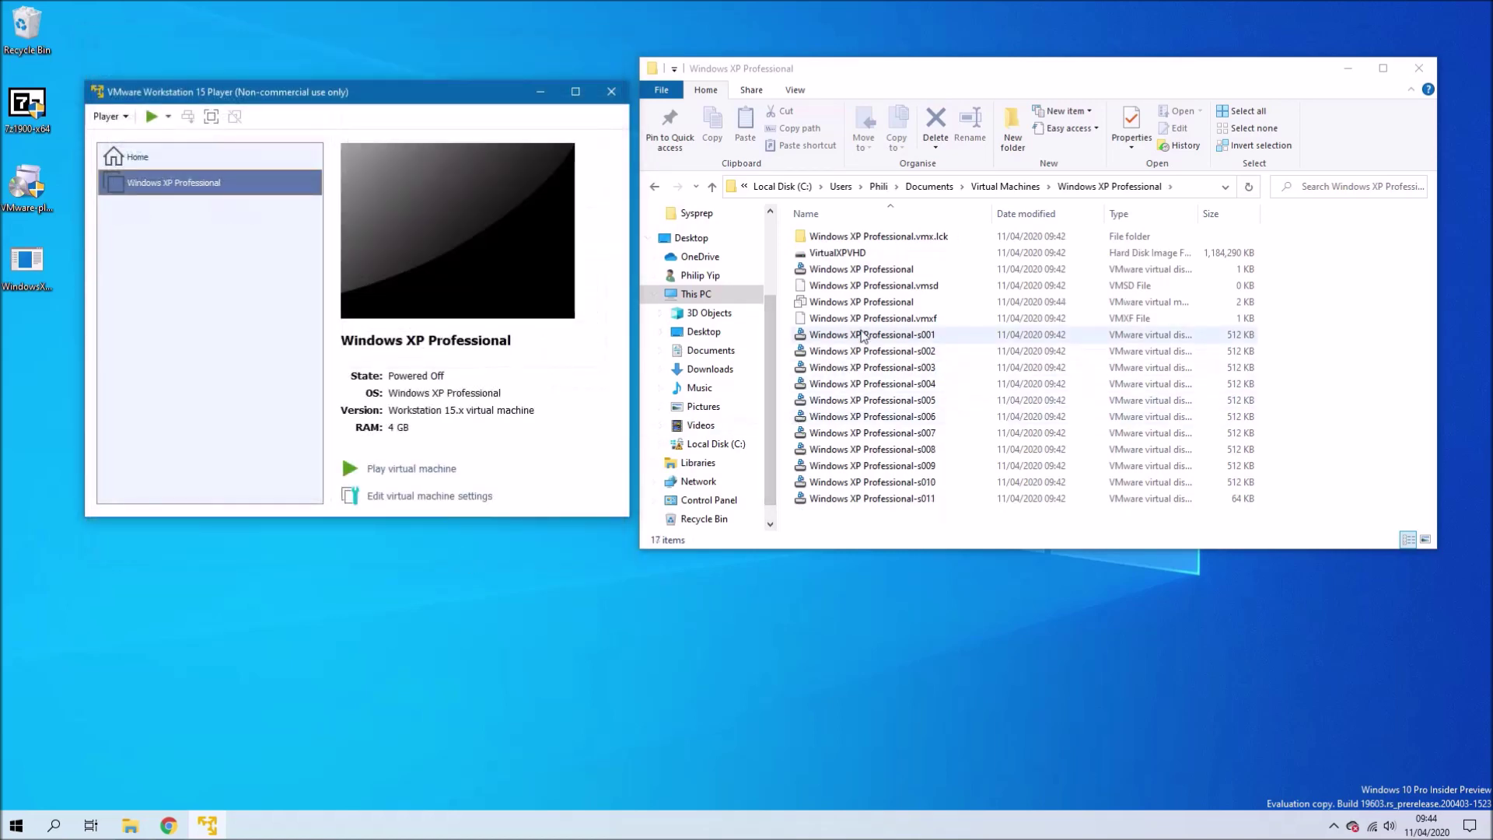
pyautogui.rightClick(853, 305)
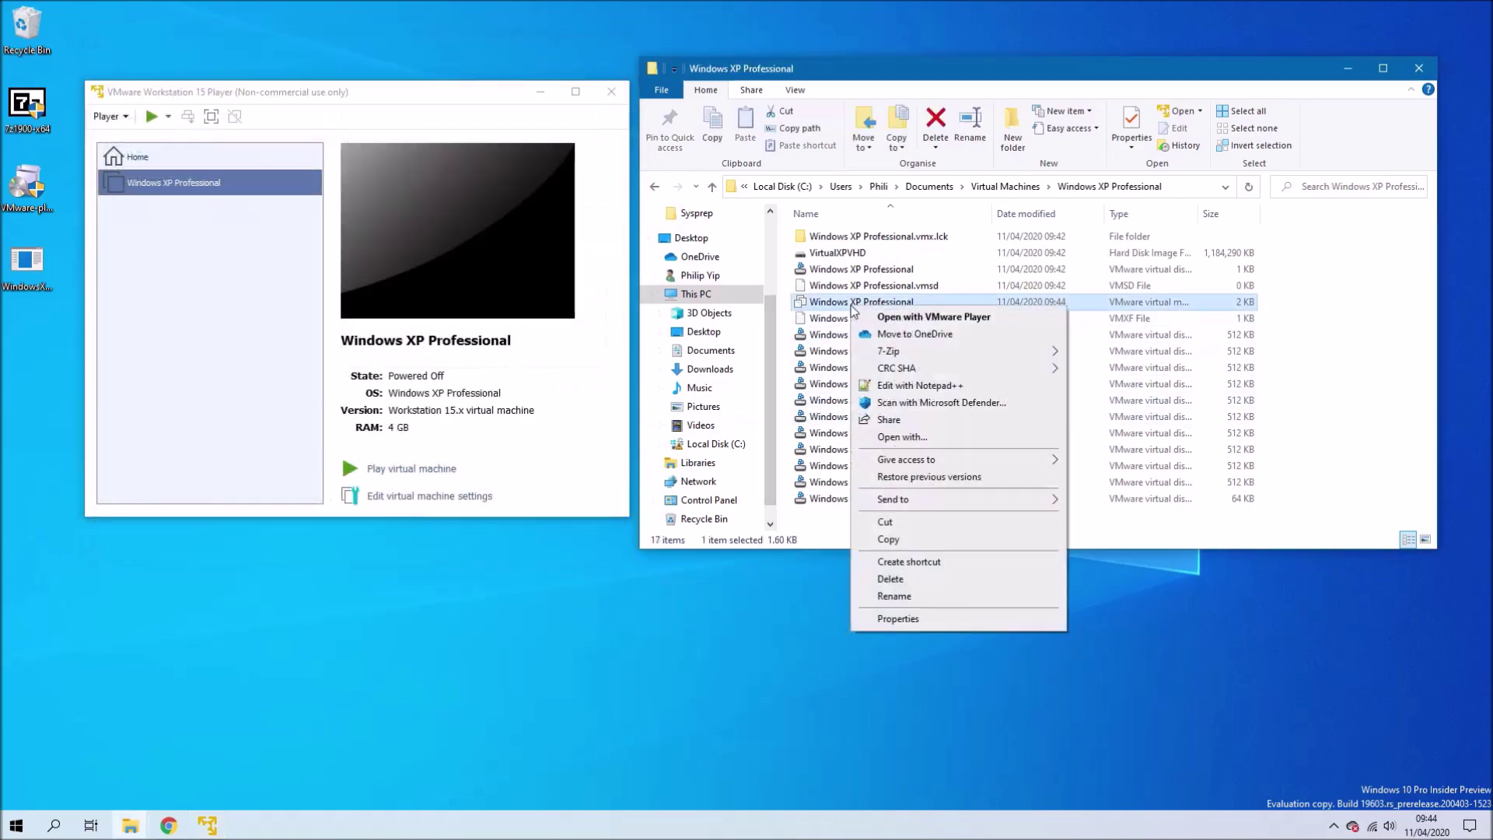
# - Open the .vmx file in Notepad++ maximised, declining the update download
pyautogui.click(911, 387)
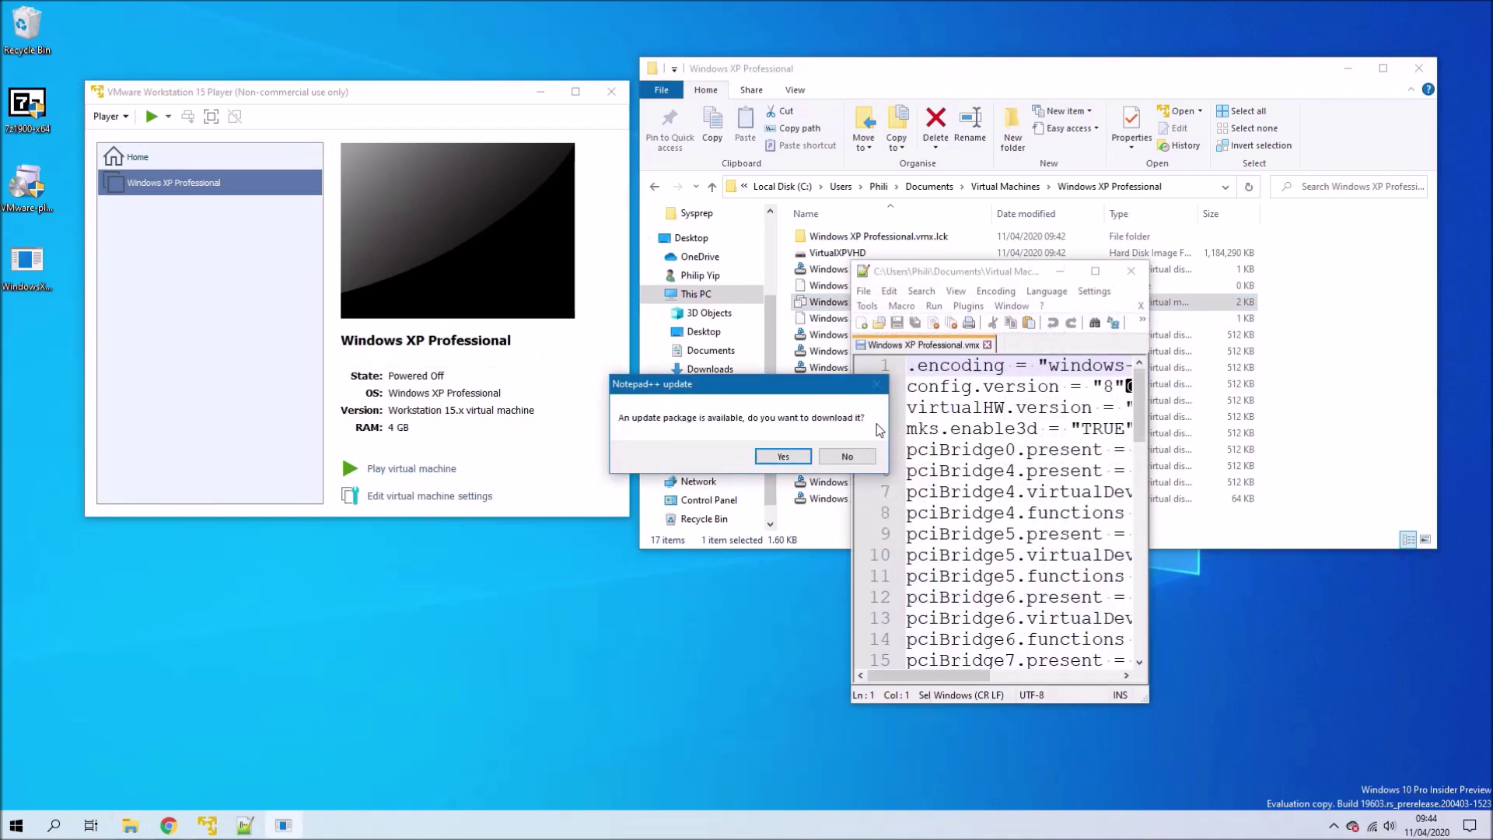
pyautogui.click(847, 458)
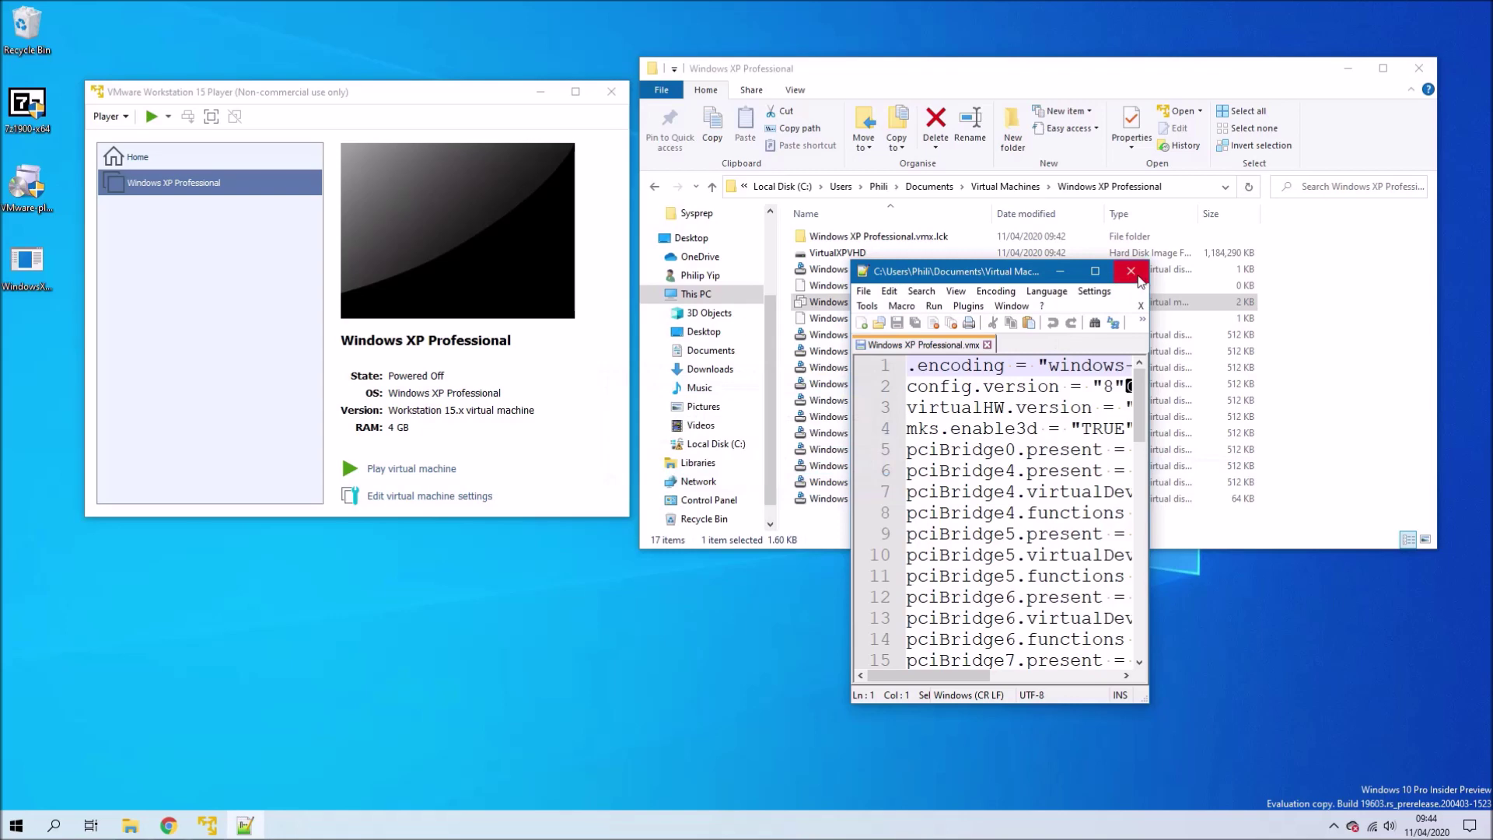
pyautogui.click(1103, 271)
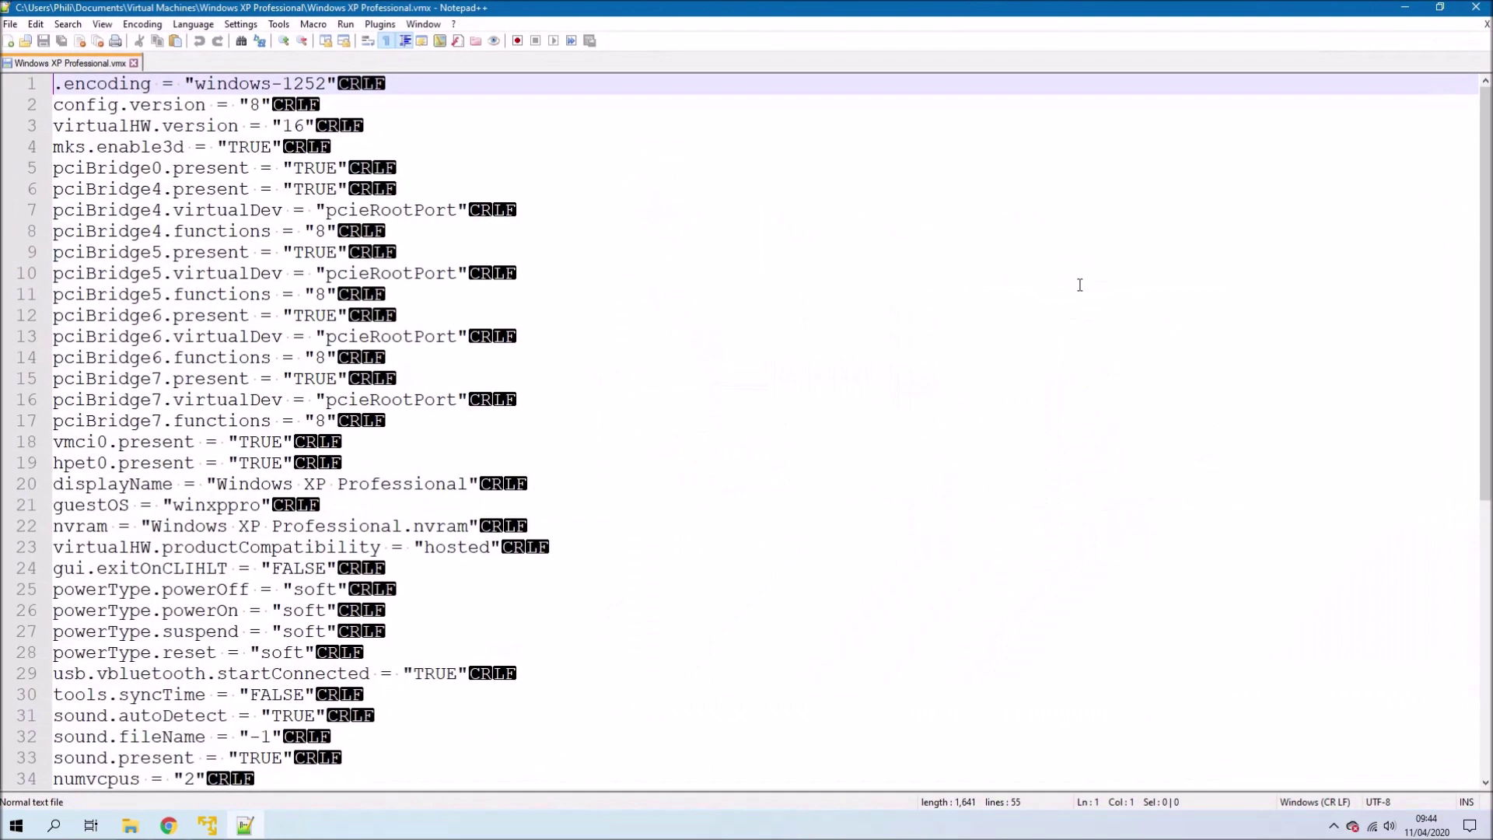
pyautogui.scroll(-7, 846, 562)
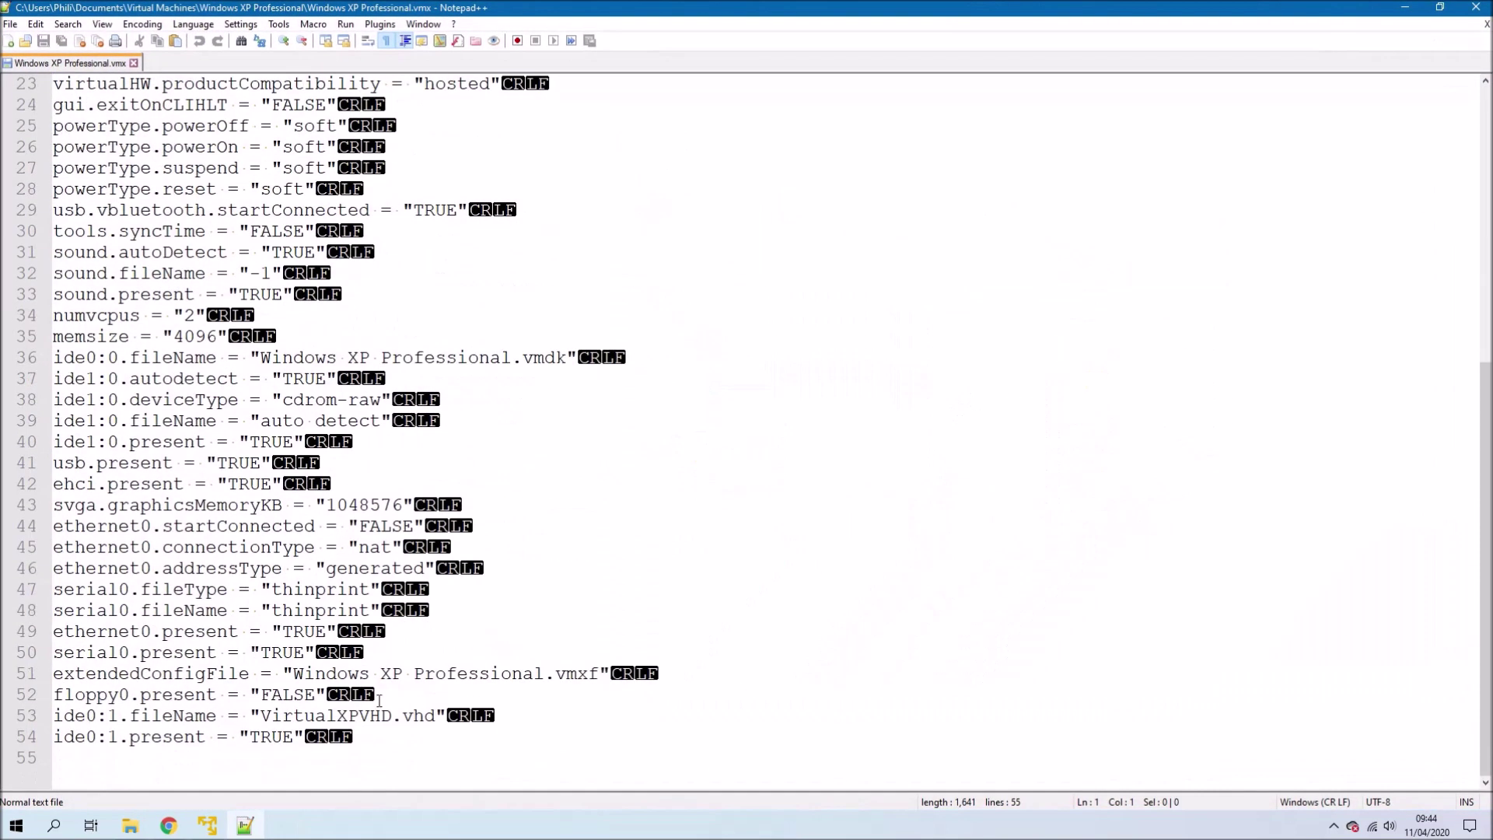
# - Add xpMode.enabled = "TRUE" on line 55, save, close Notepad++, and start the VM
pyautogui.click(363, 753)
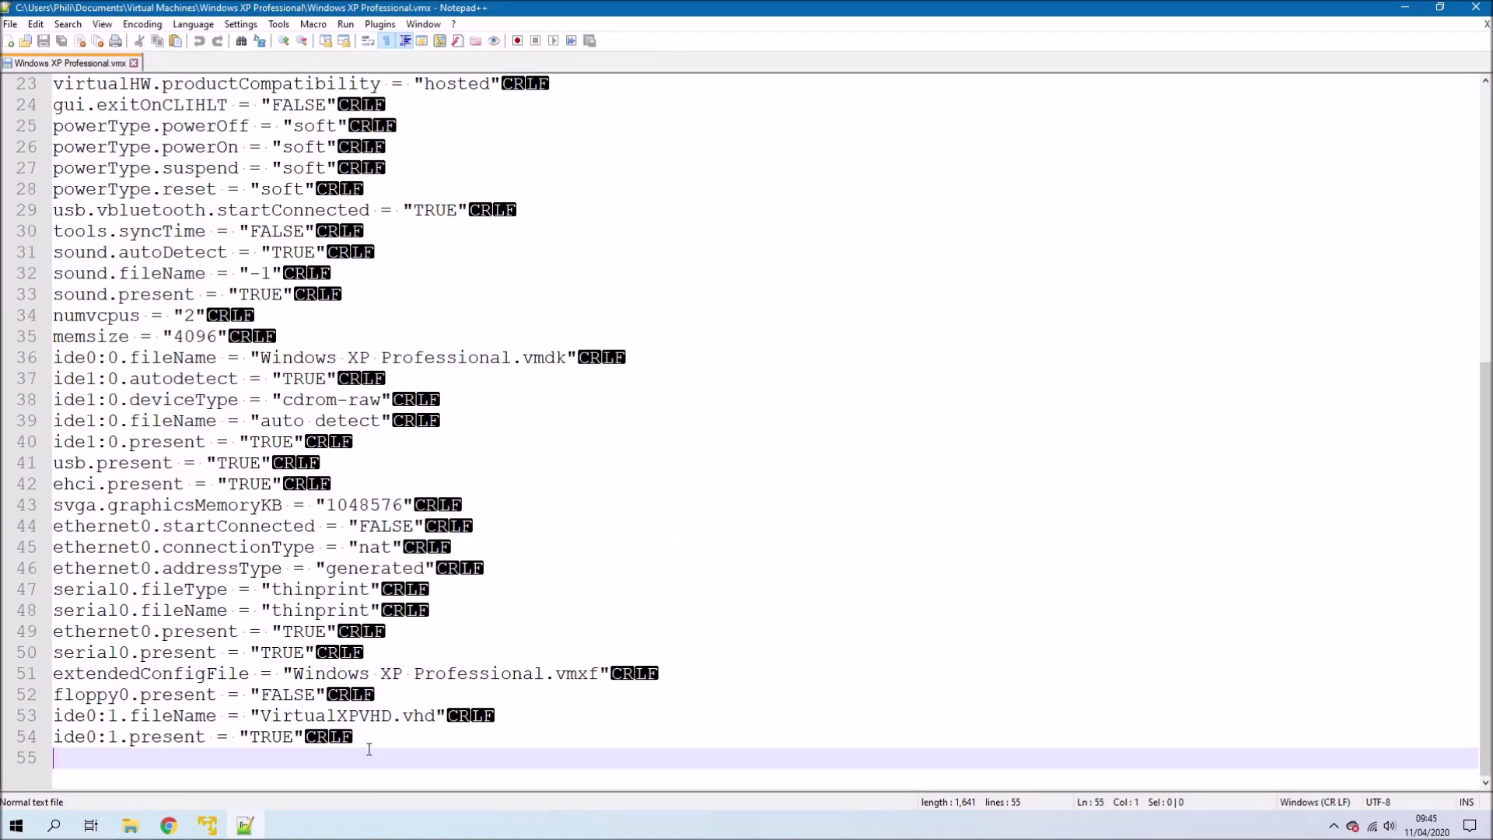
pyautogui.write('xpMode.')
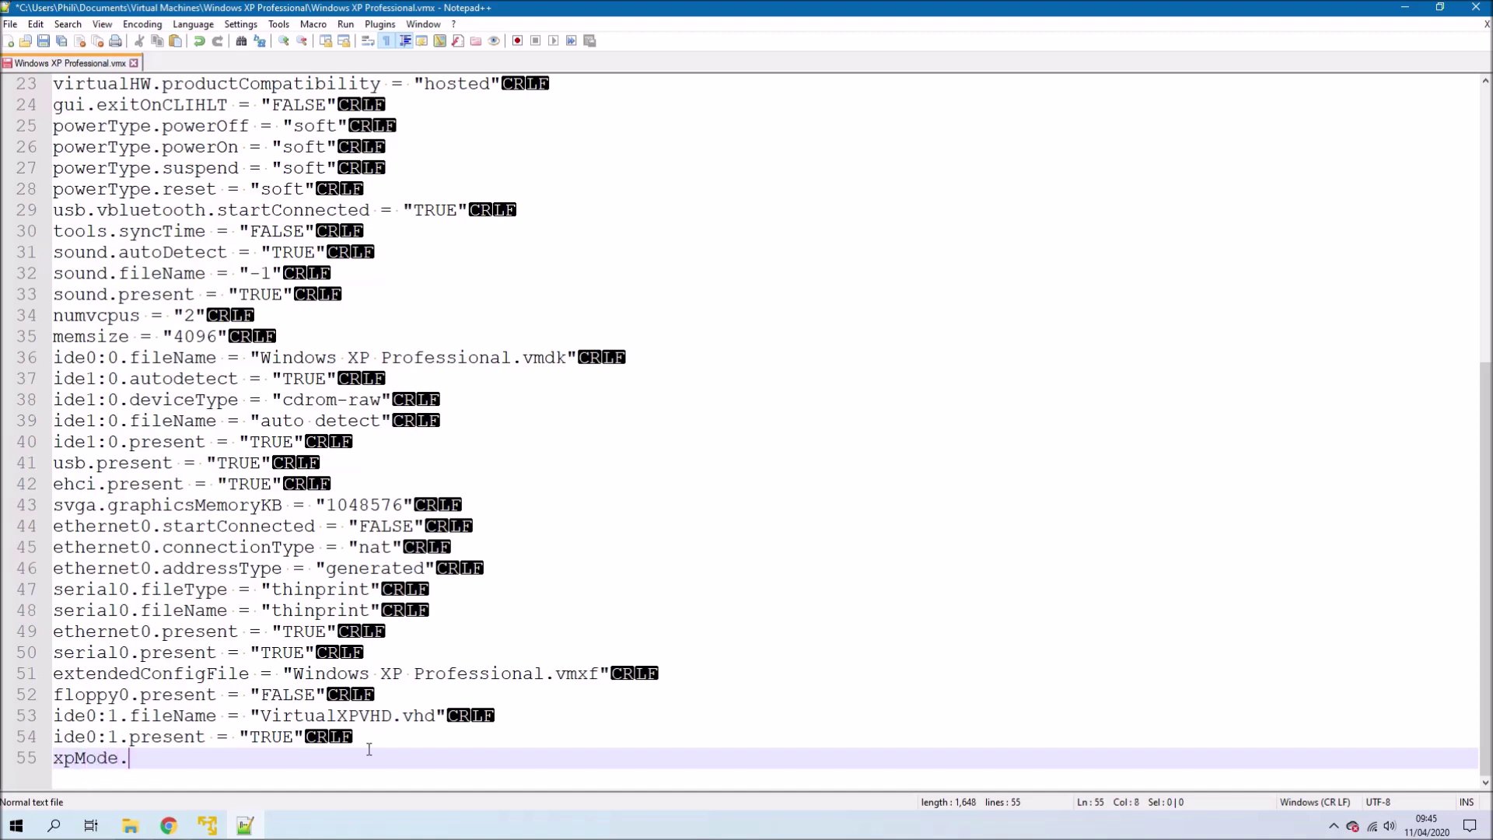
pyautogui.write('enabled =')
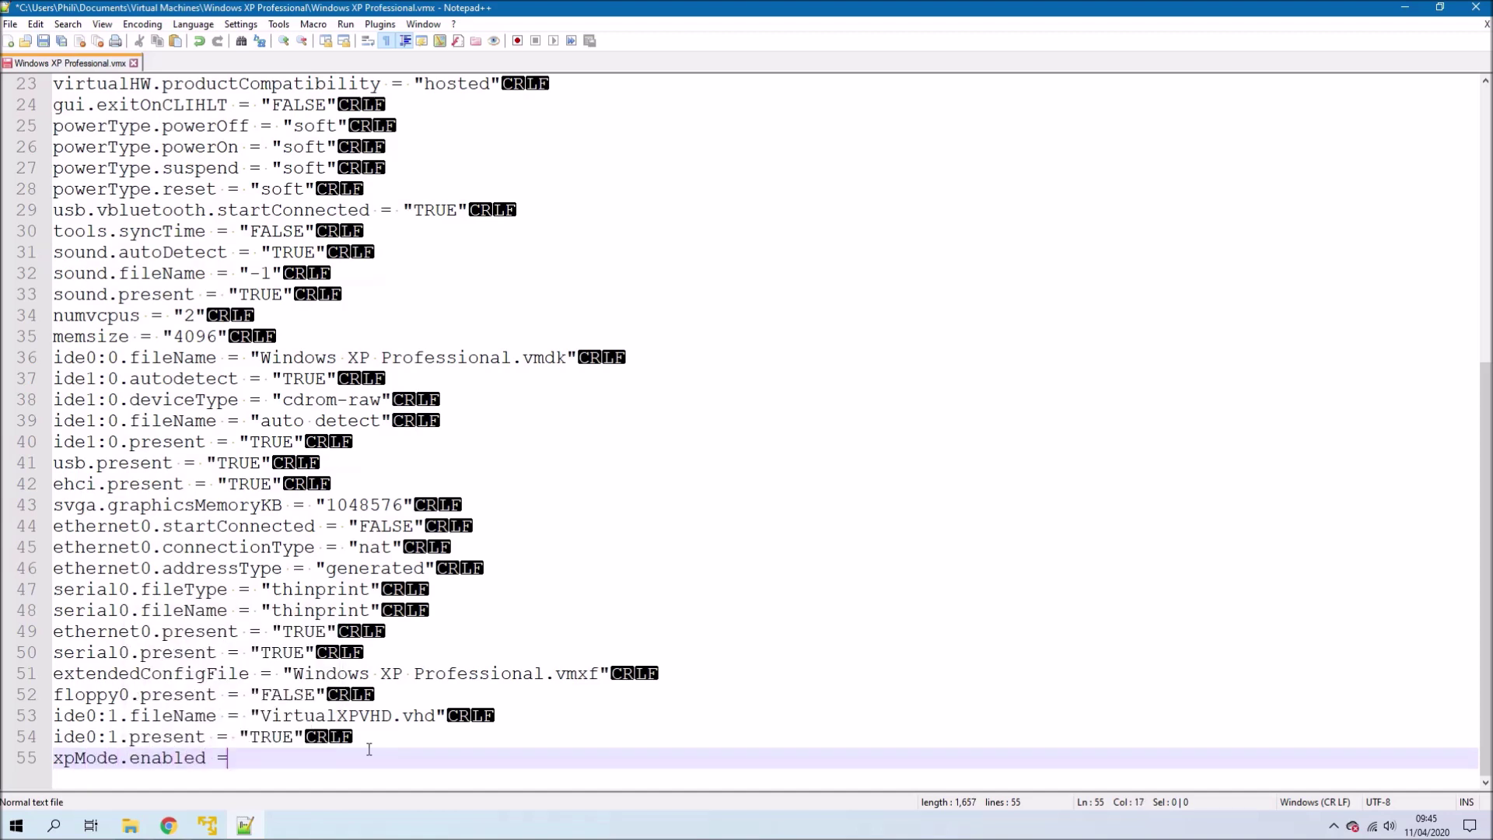
pyautogui.write(' "TRUE"')
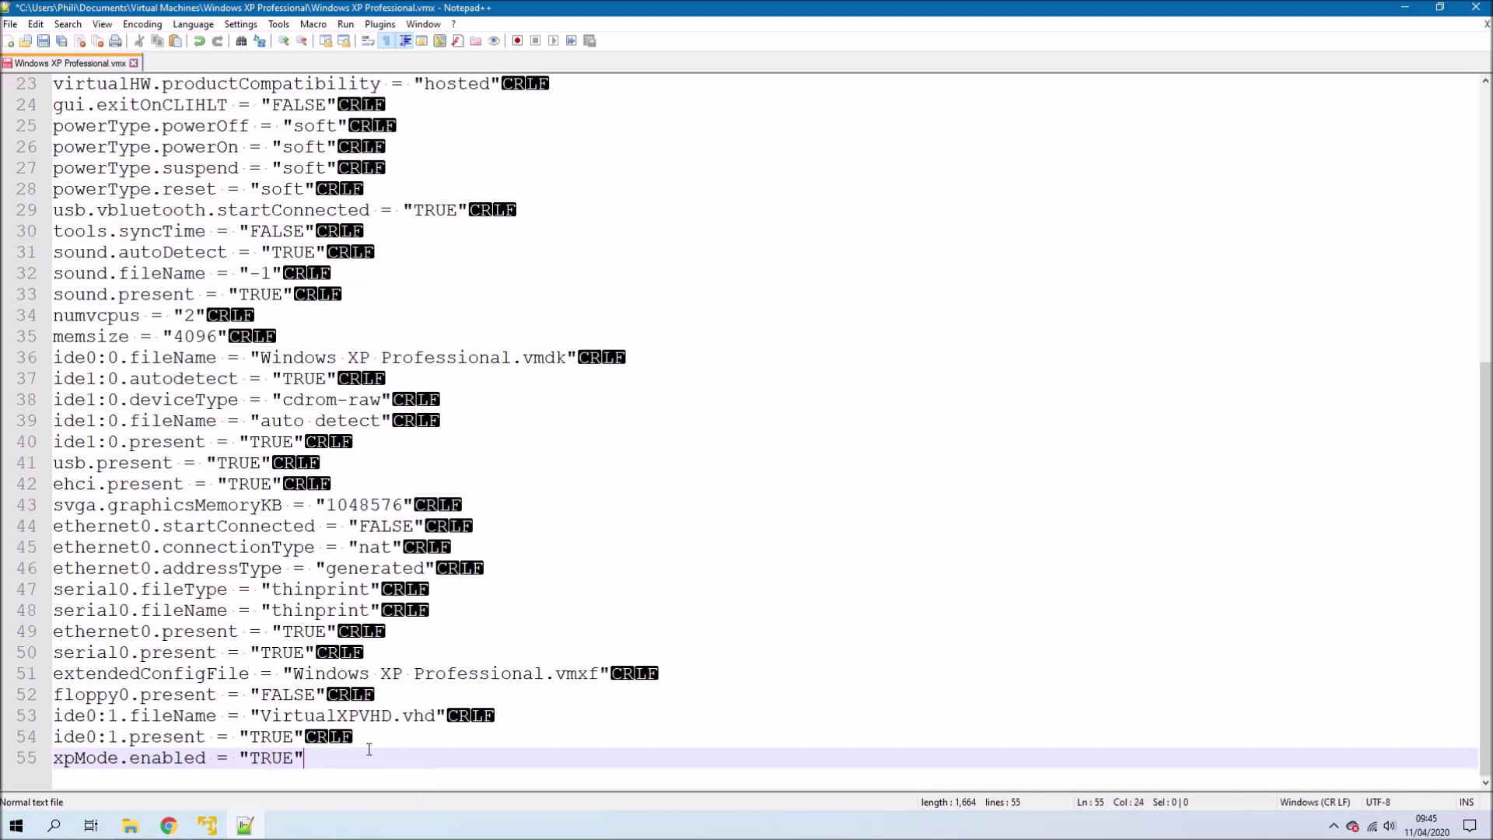
pyautogui.hotkey('ctrl', 'a')
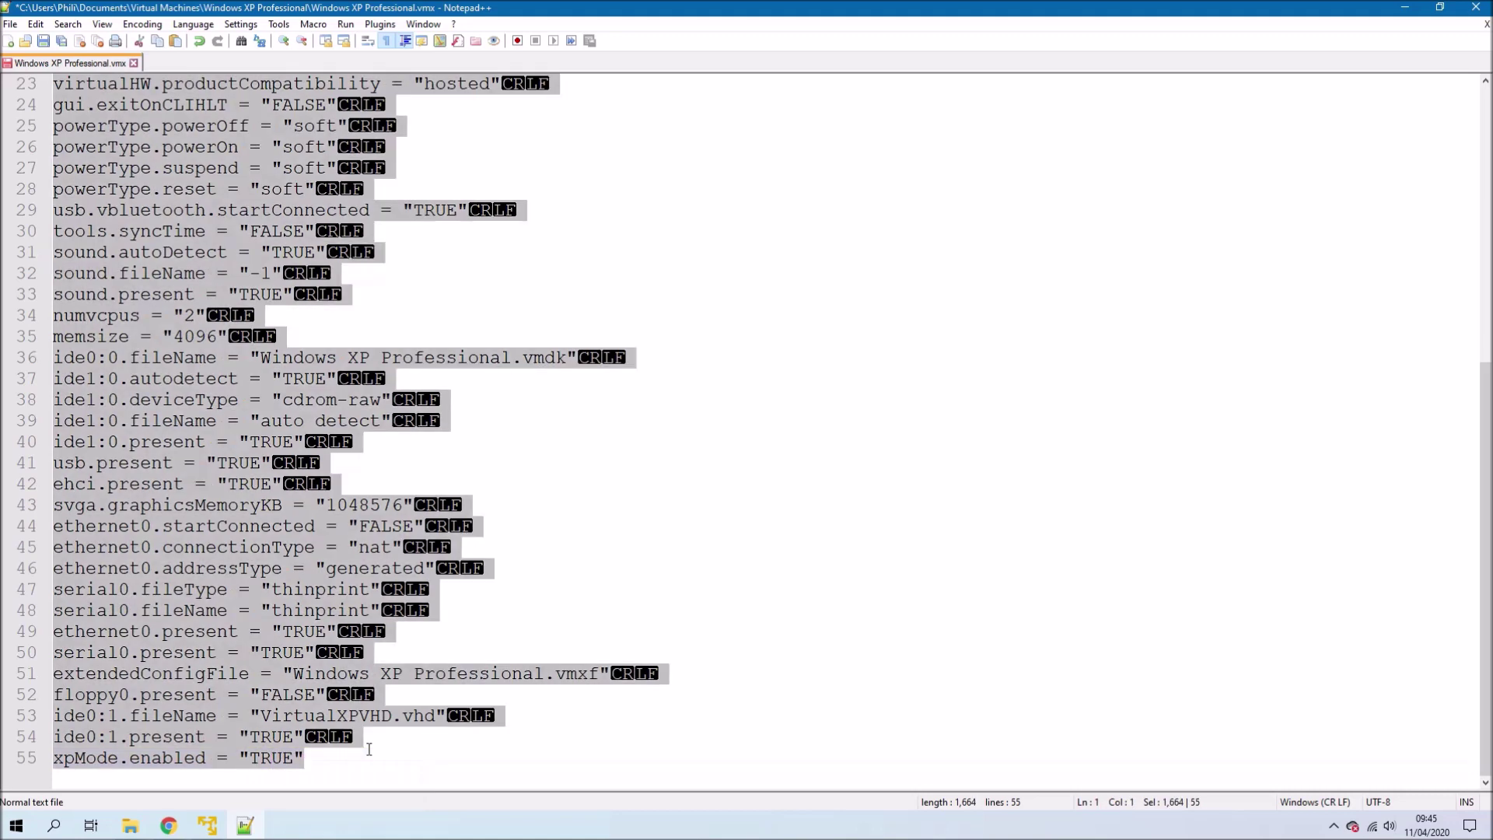
pyautogui.hotkey('ctrl', 's')
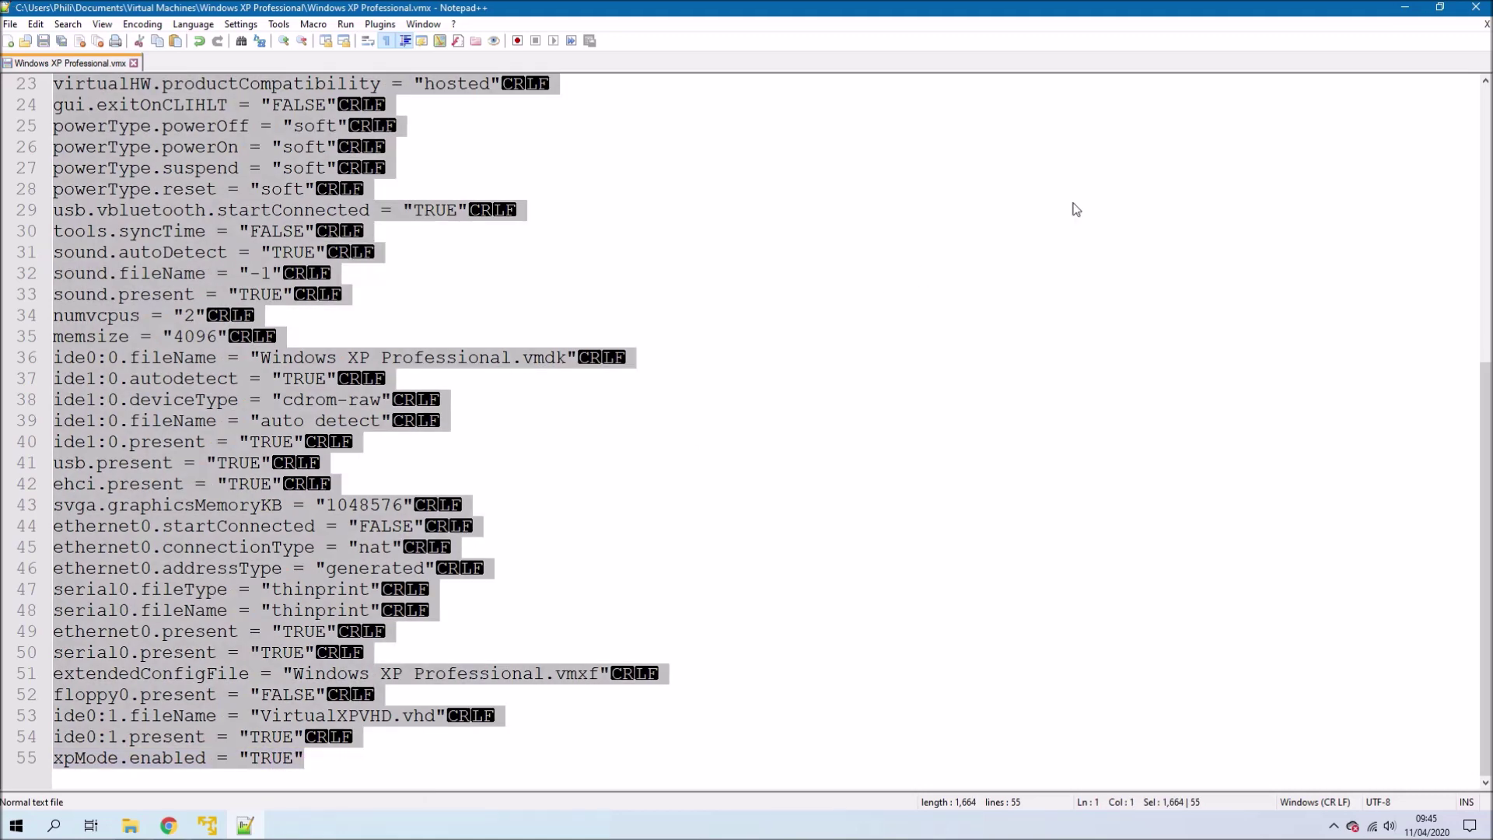
pyautogui.click(1475, 7)
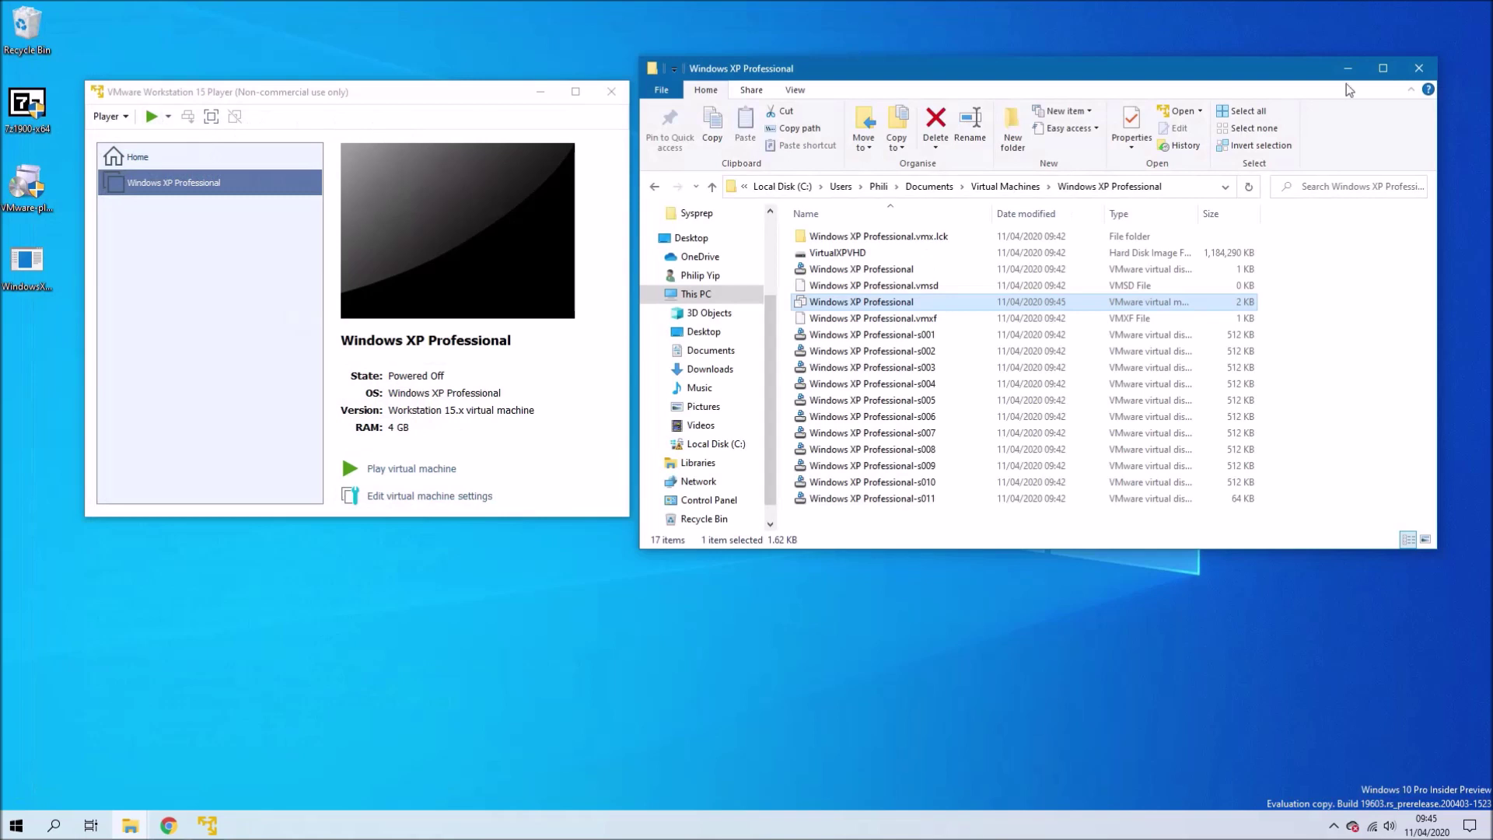
pyautogui.click(152, 117)
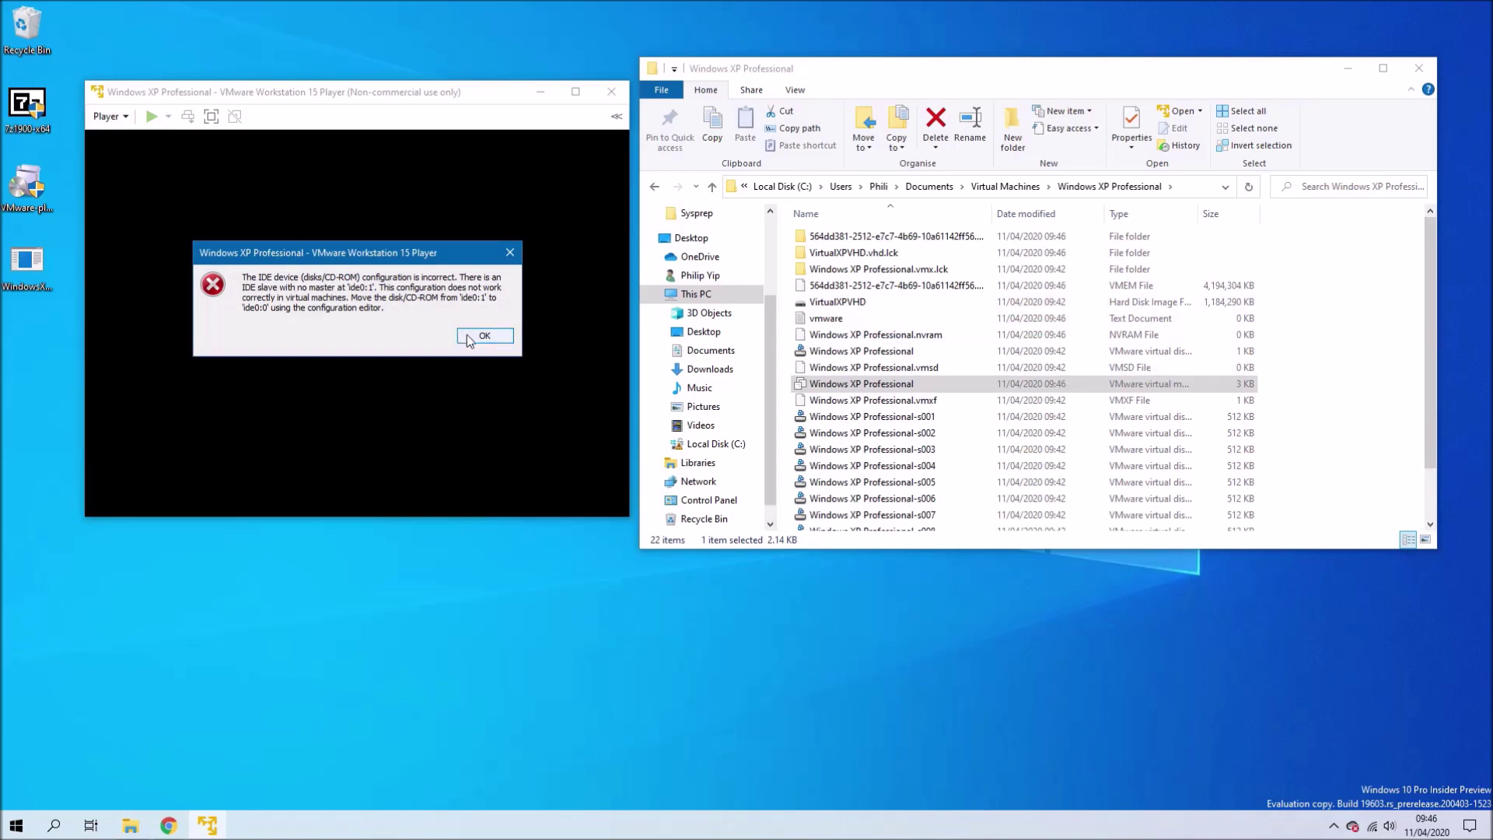
# - Dismiss the IDE configuration and failed-to-start errors, then reopen the .vmx in Notepad++
pyautogui.click(466, 335)
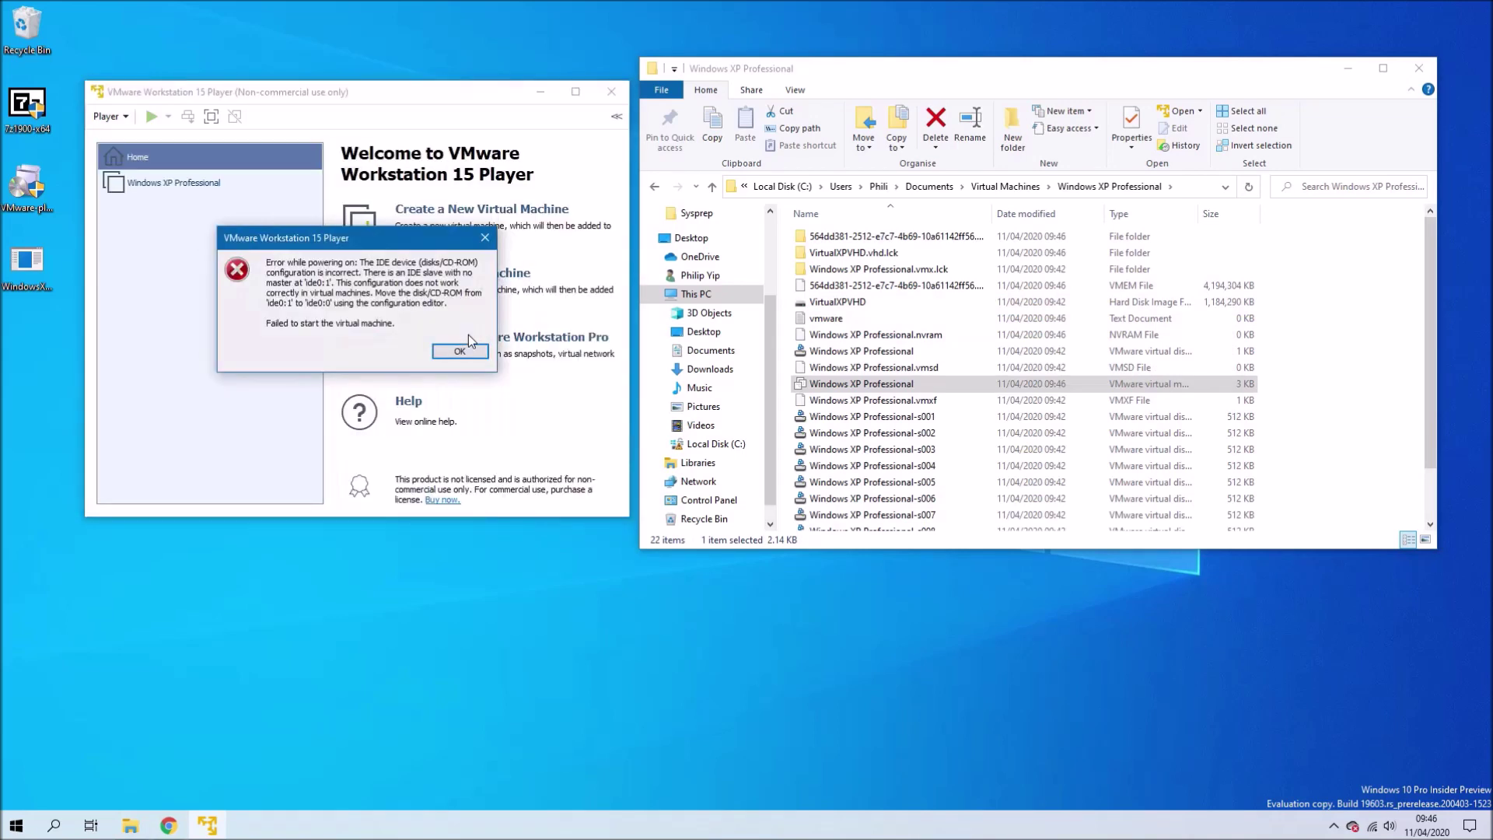
pyautogui.click(474, 354)
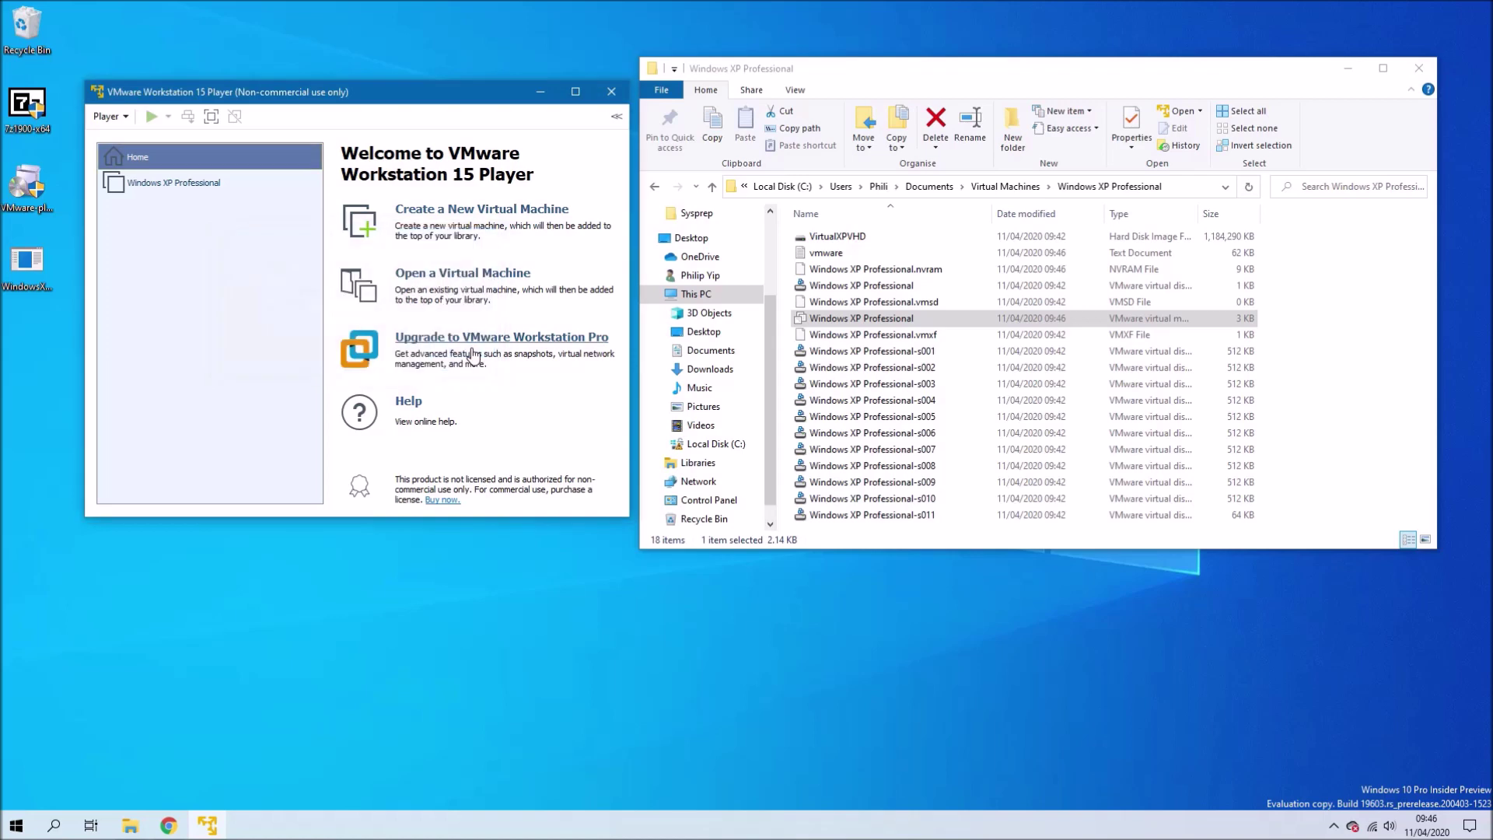
pyautogui.rightClick(833, 326)
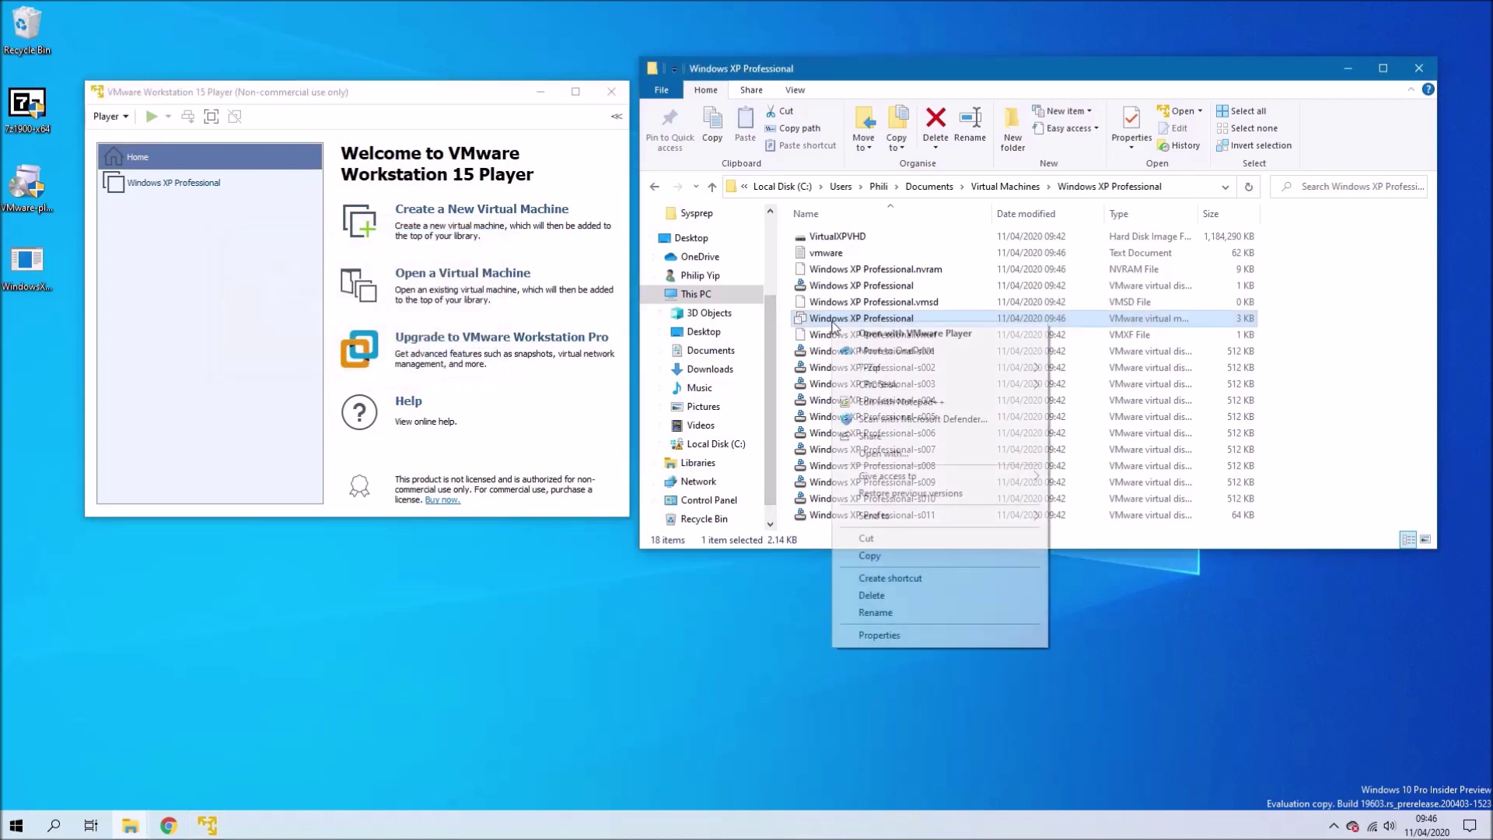
pyautogui.click(941, 401)
# - Find the xpMode entry, change its value from TRUE to FALSE, and save
pyautogui.click(644, 571)
pyautogui.scroll(-5, 644, 571)
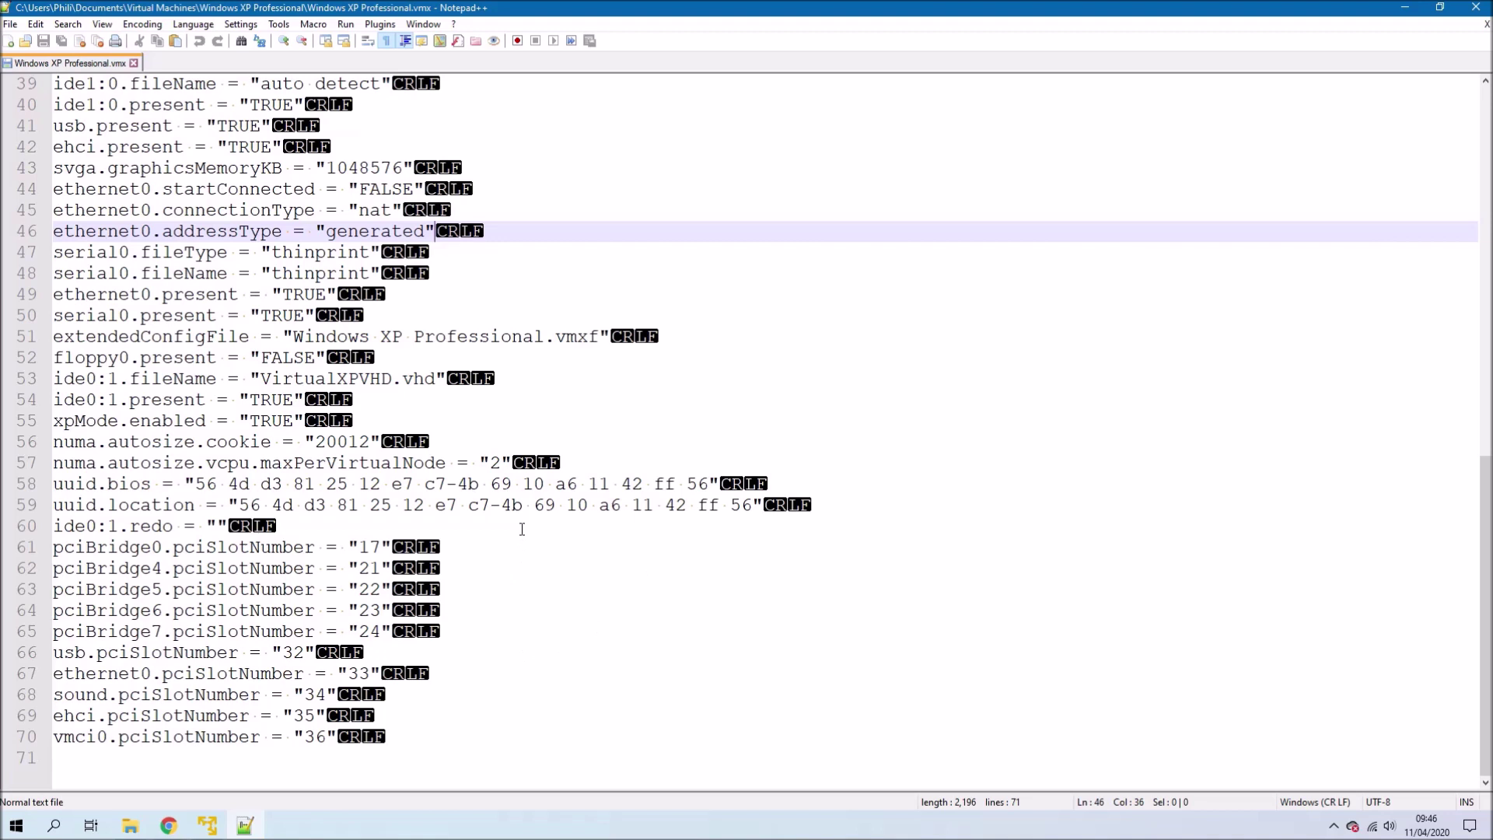
pyautogui.hotkey('ctrl', 'f')
pyautogui.write('xp')
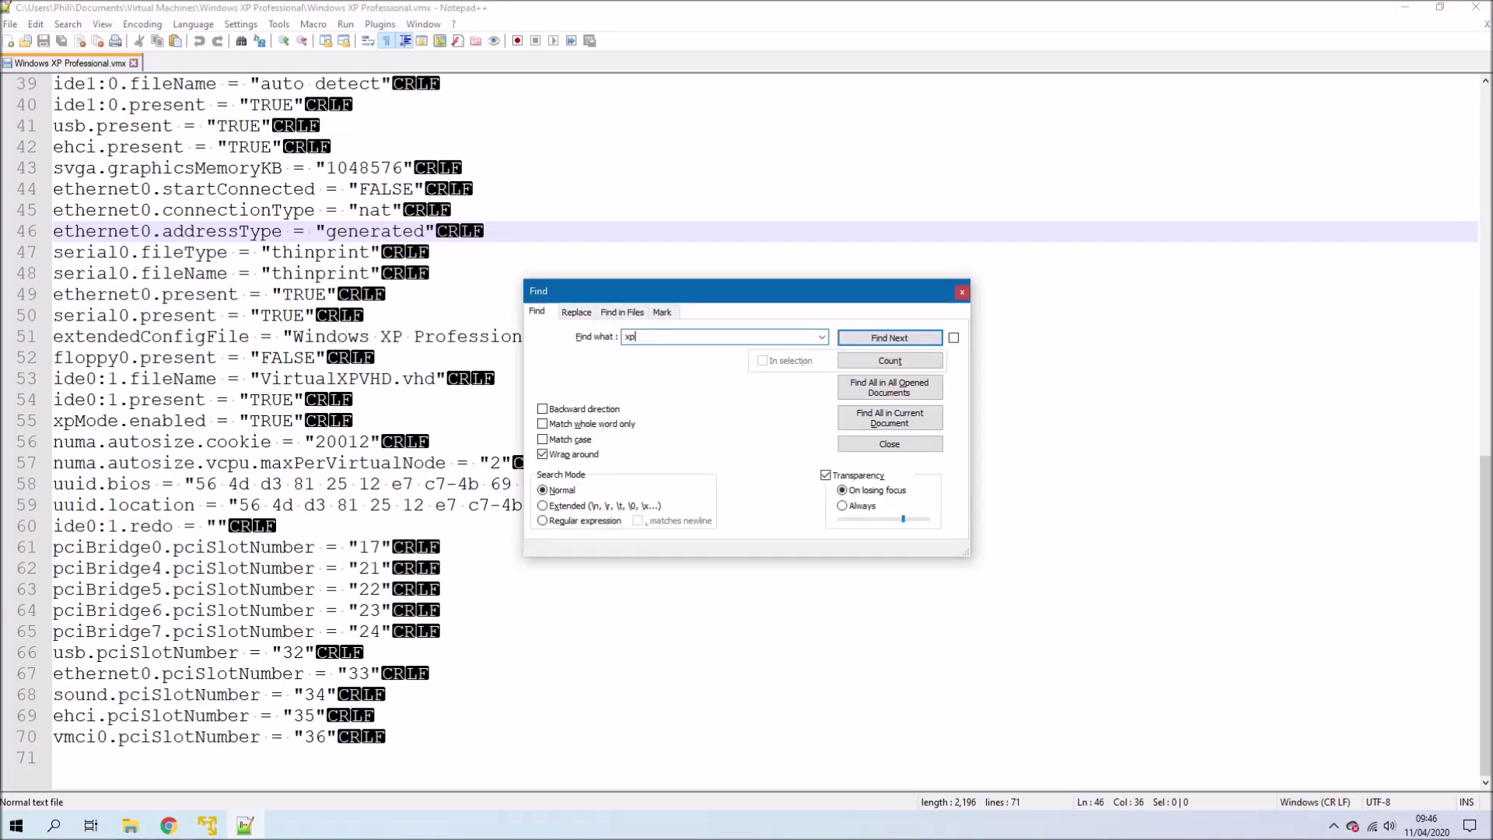
pyautogui.write('mode')
pyautogui.press('Return')
pyautogui.press('Escape')
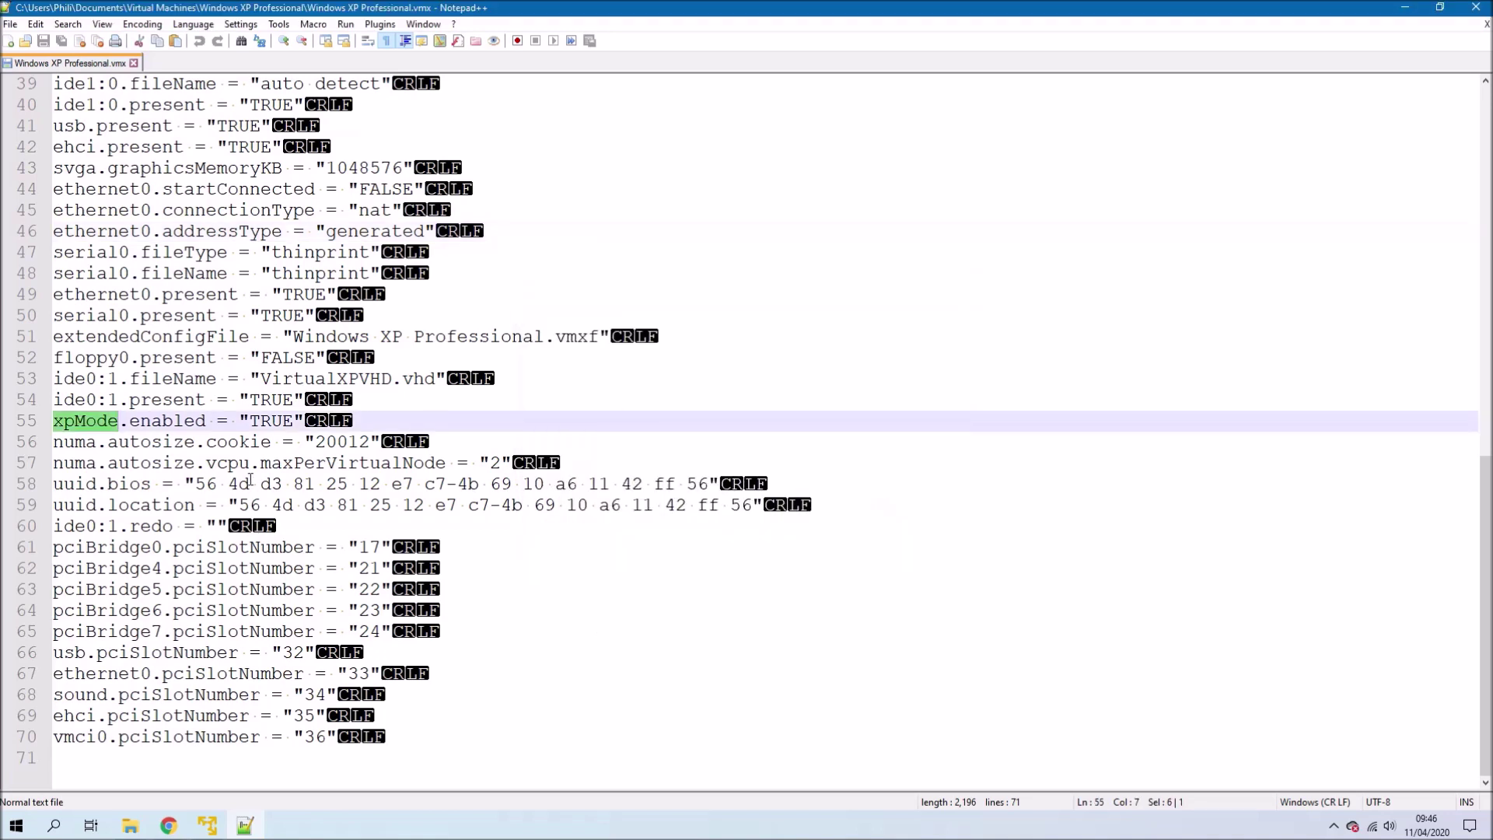
pyautogui.moveTo(293, 420); pyautogui.dragTo(250, 420)
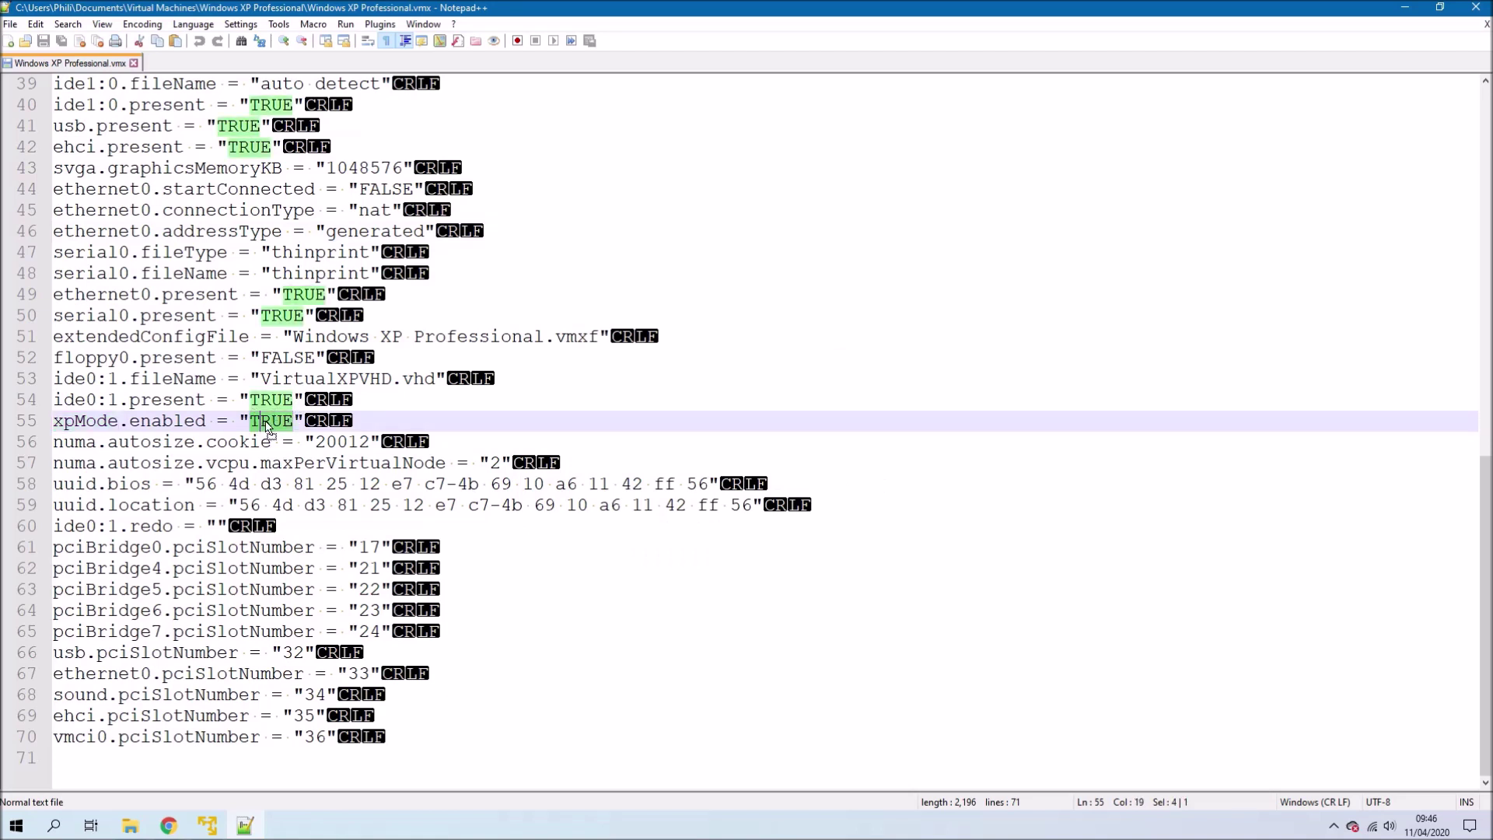
pyautogui.click(275, 421)
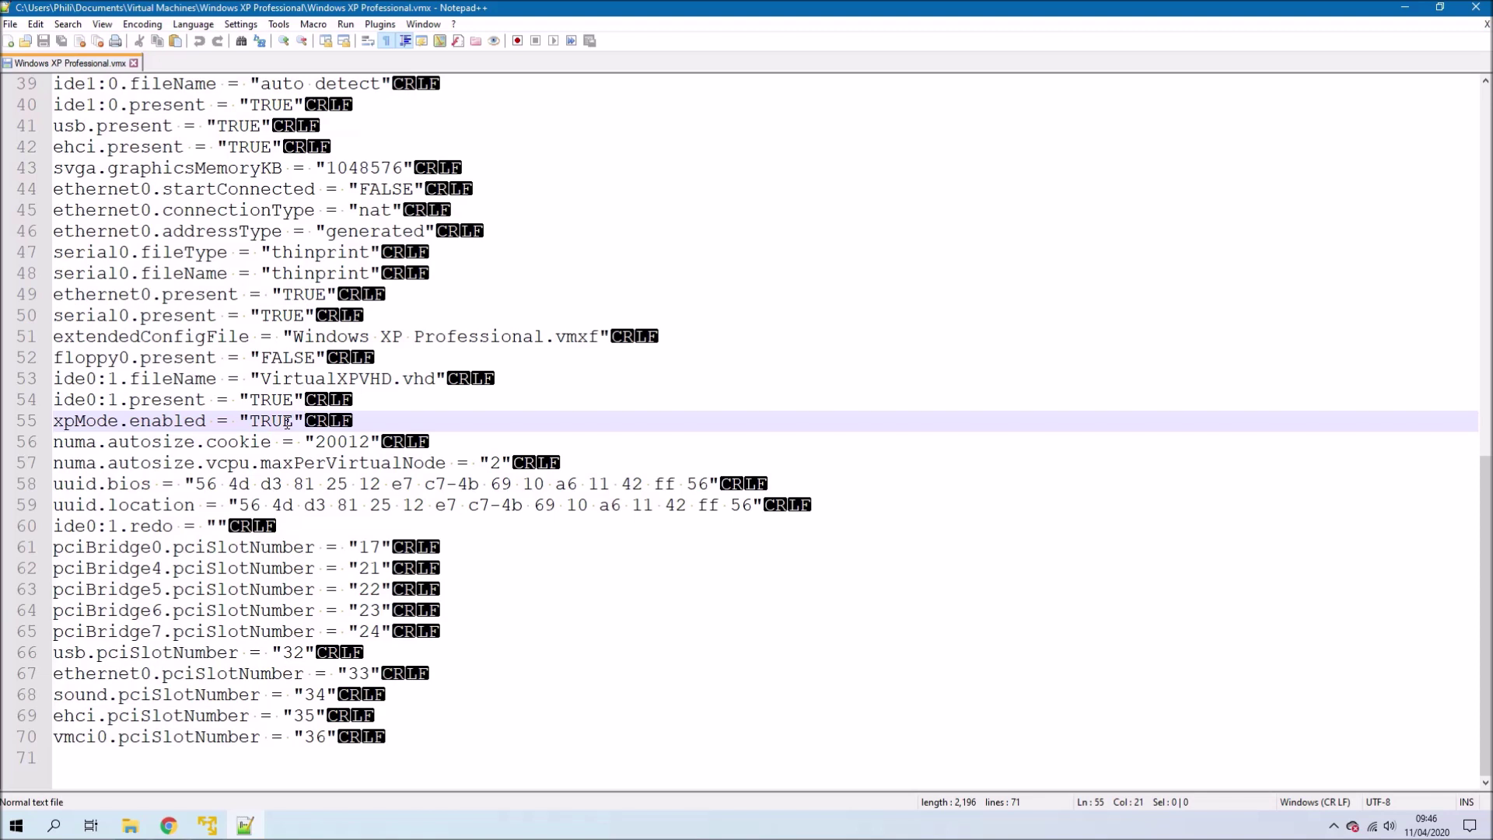
pyautogui.moveTo(293, 421); pyautogui.dragTo(257, 432)
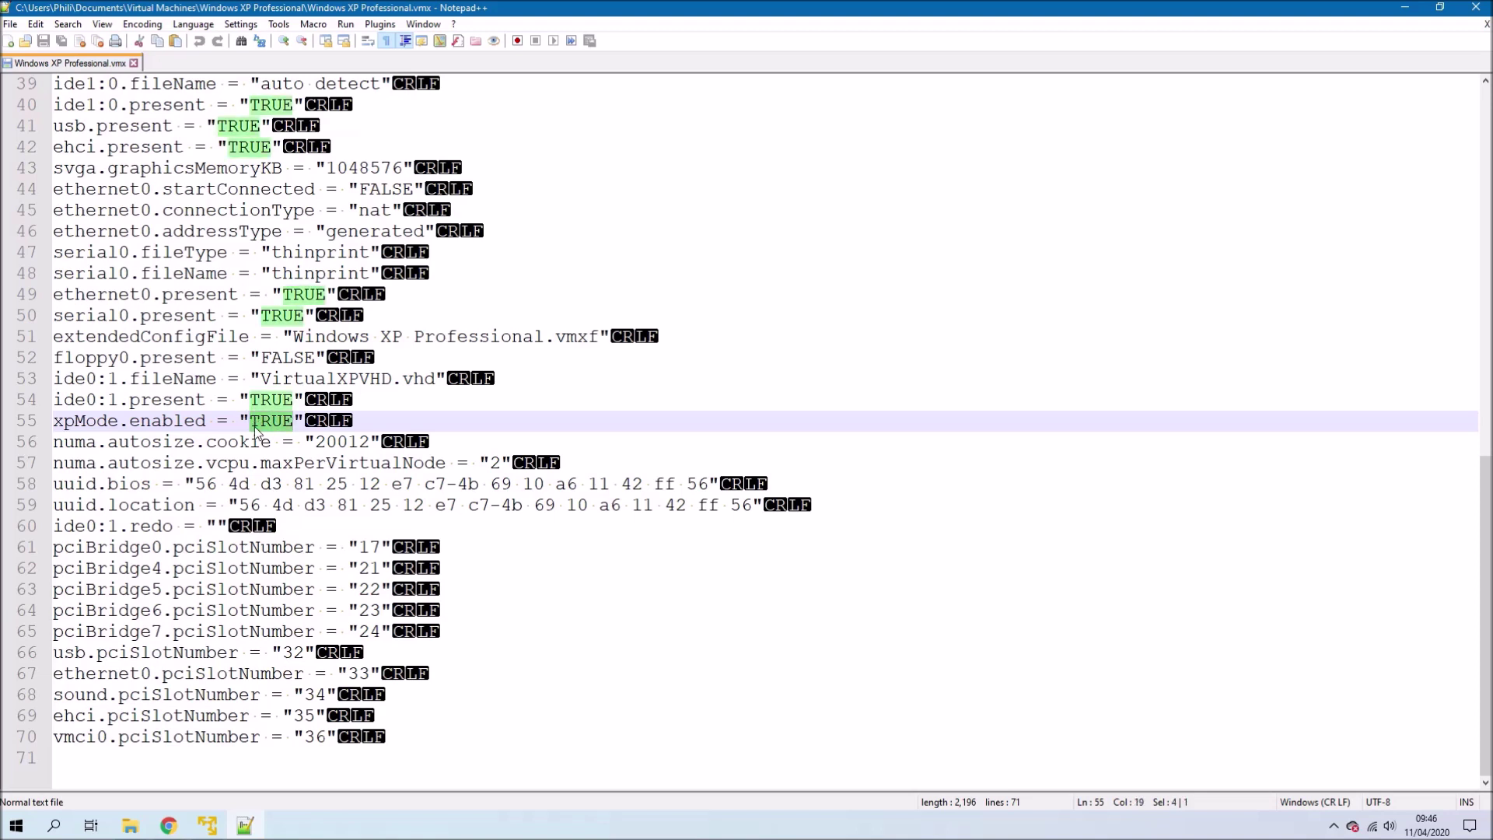
pyautogui.write('FALSE')
pyautogui.hotkey('ctrl', 's')
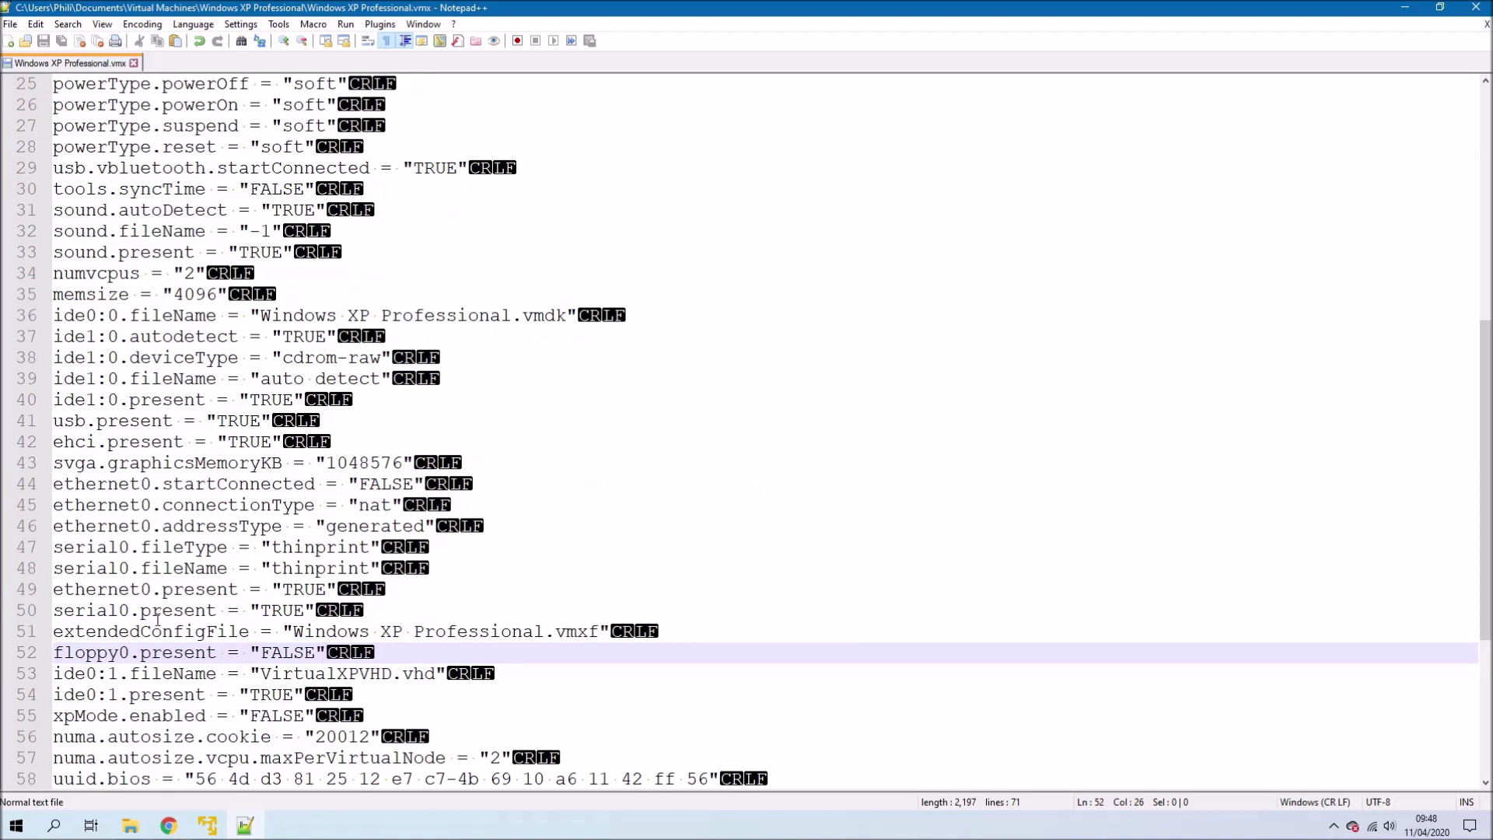
# - Renumber the VirtualXPVHD disk entries from ide0:1 to ide0:0
pyautogui.click(116, 673)
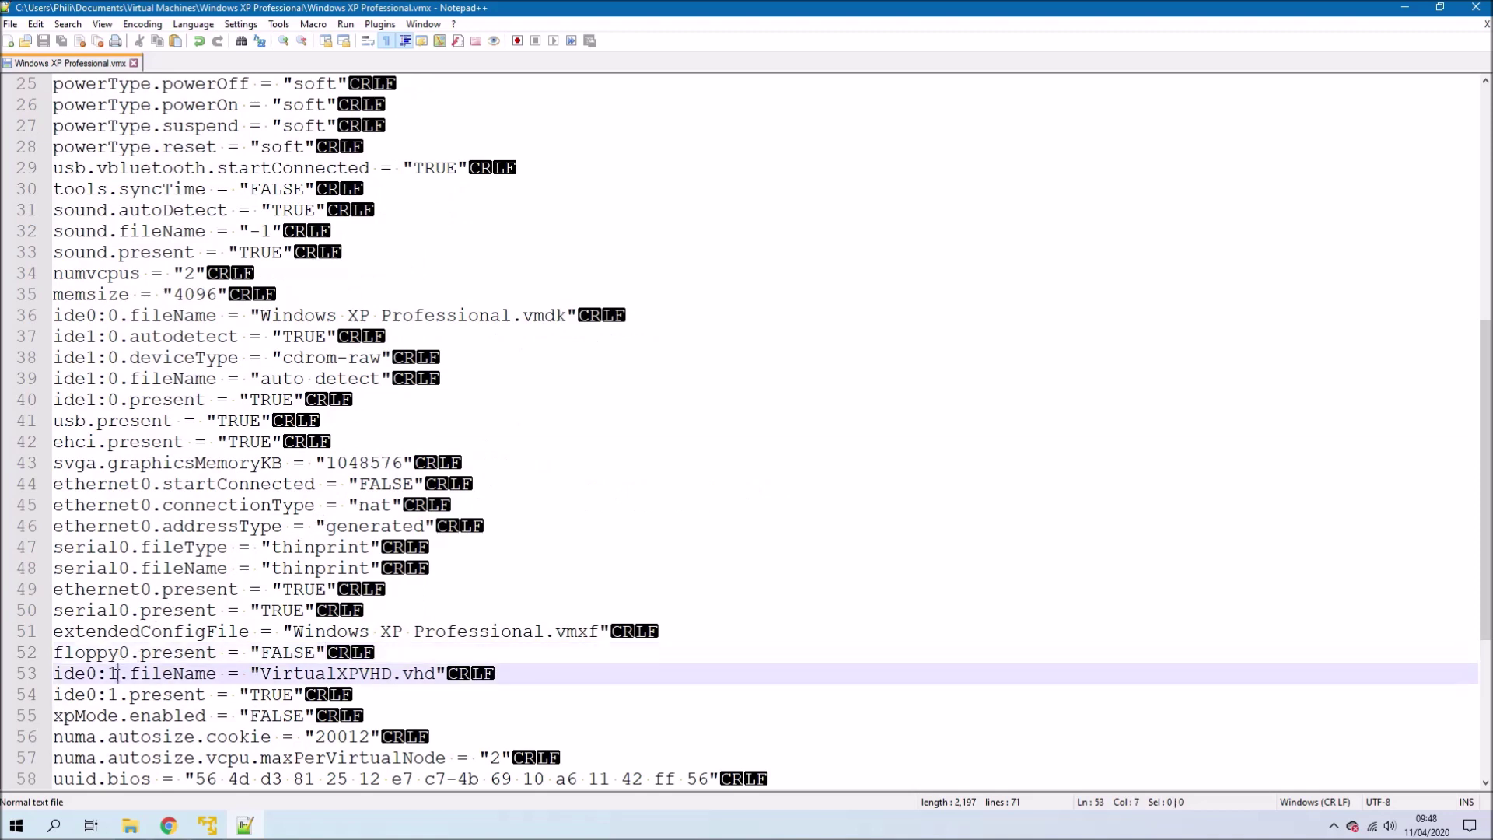
pyautogui.moveTo(117, 673); pyautogui.dragTo(109, 674)
pyautogui.click(117, 675)
pyautogui.press('Down')
pyautogui.press('BackSpace')
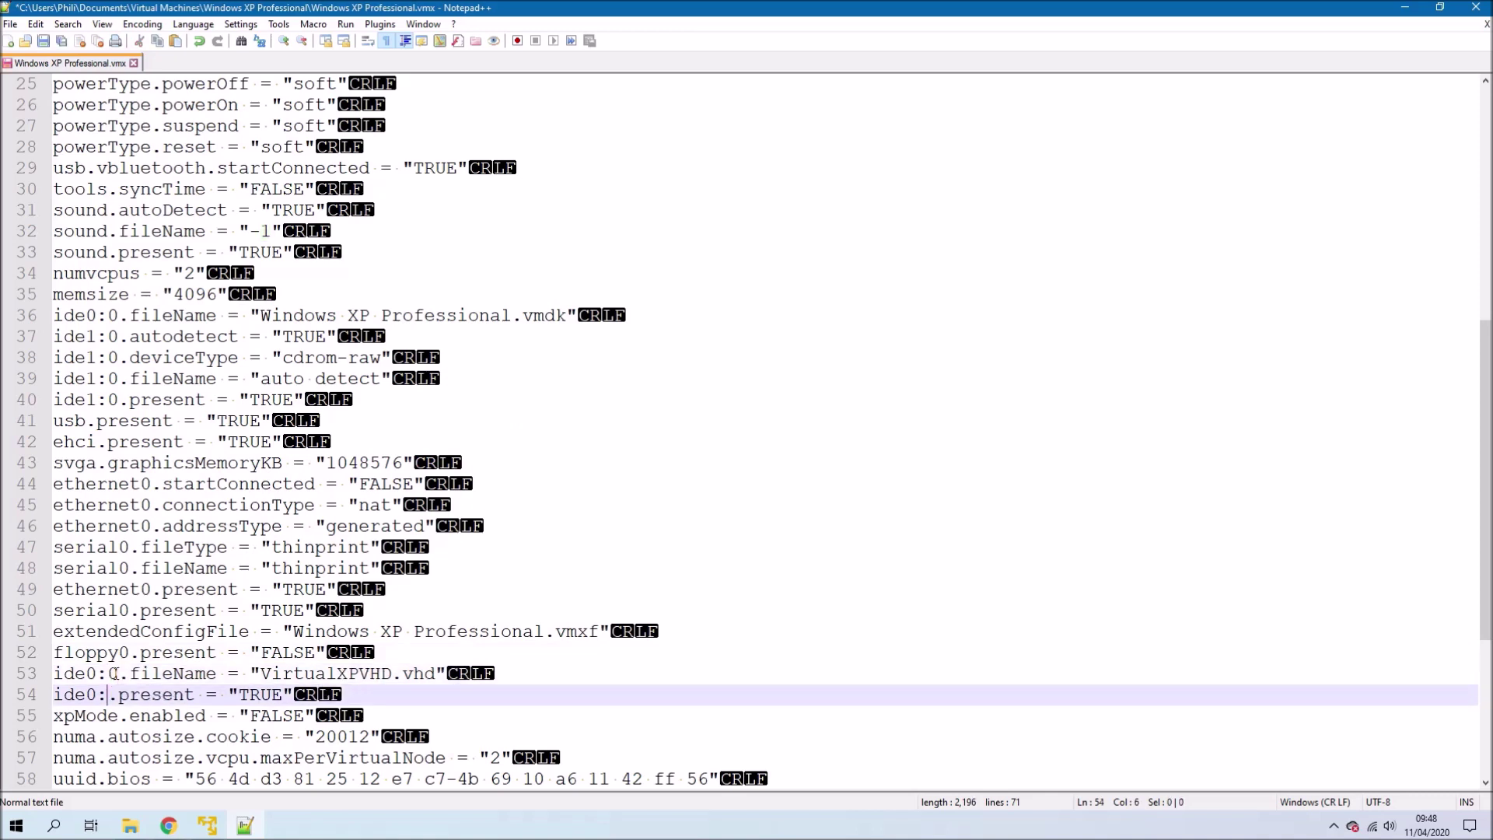
pyautogui.write('0')
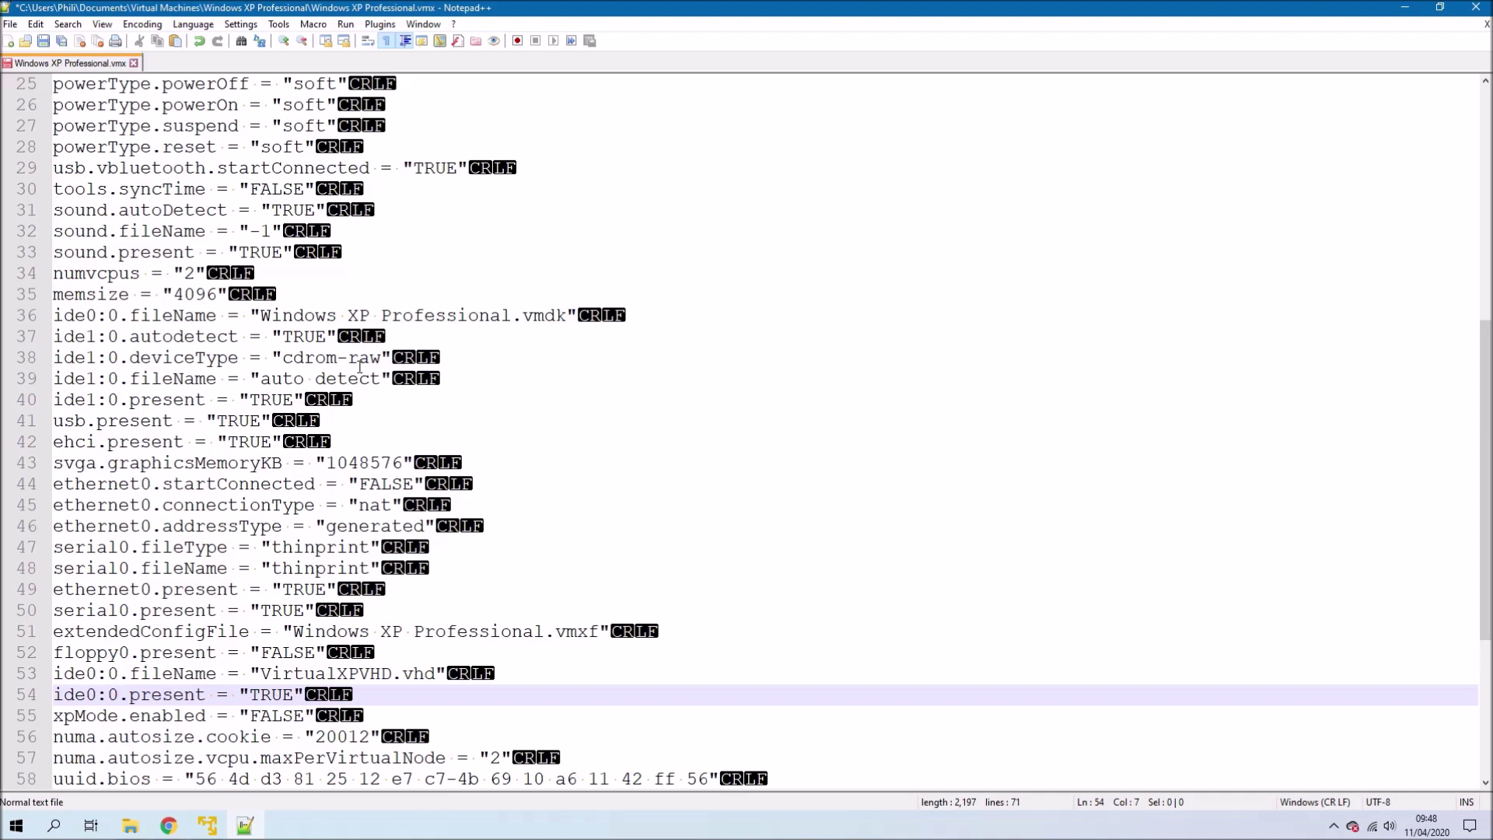
# - Delete the ide1:0.fileName auto detect line and the old Windows XP Professional.vmdk line, then save
pyautogui.click(506, 380)
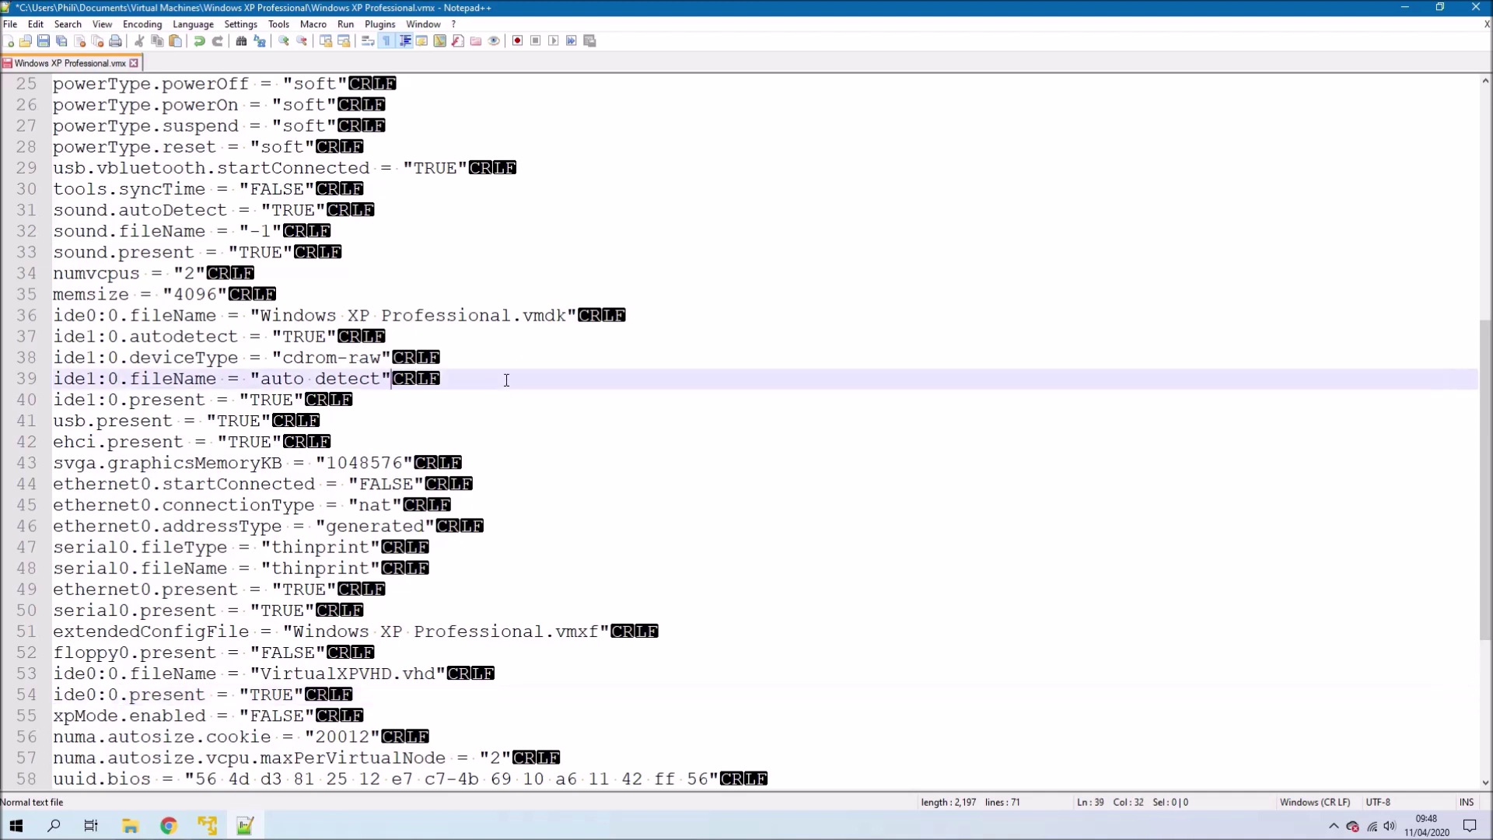
pyautogui.moveTo(423, 386); pyautogui.dragTo(58, 387)
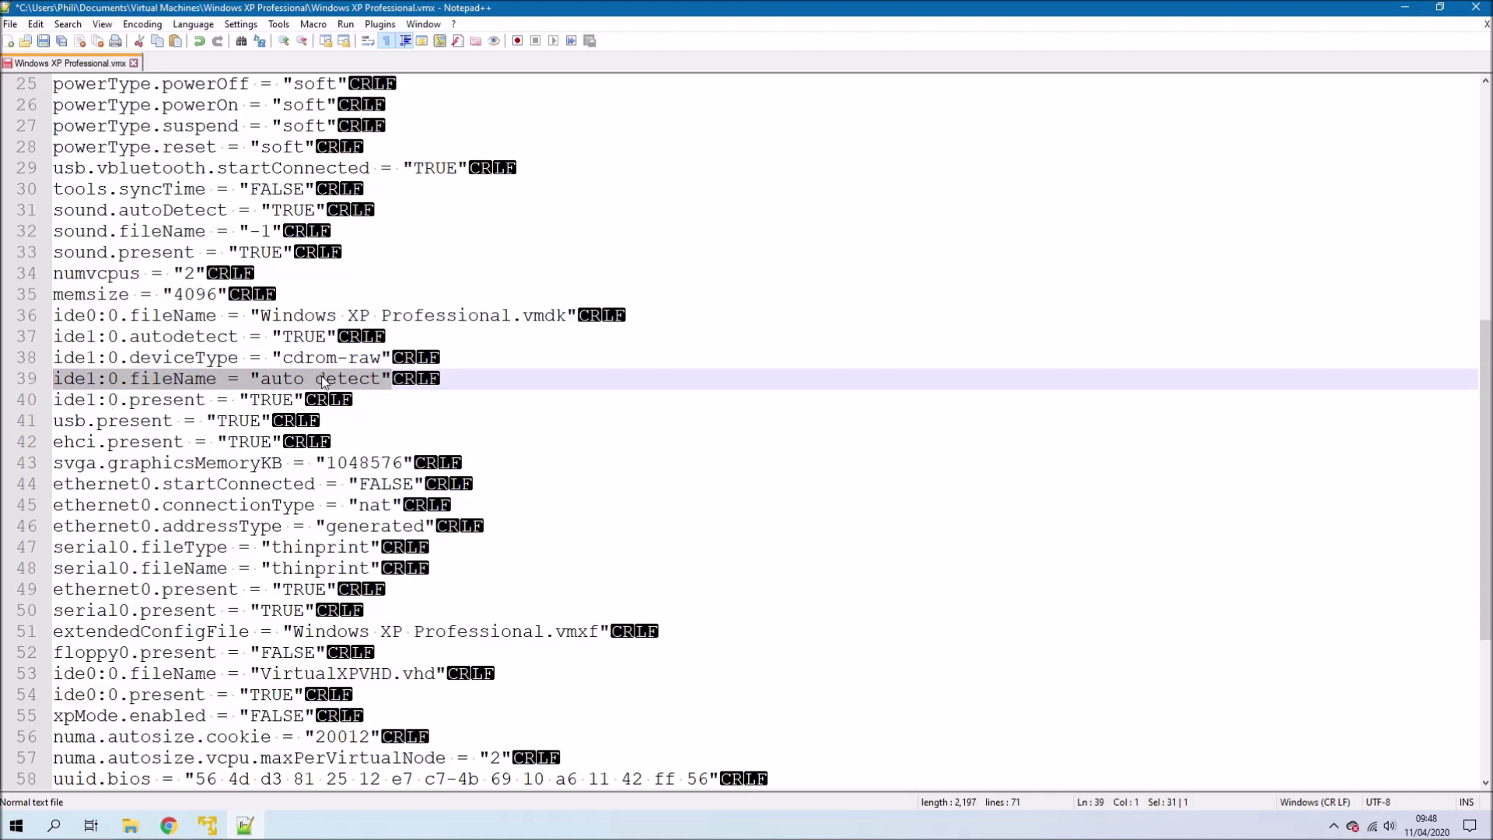
pyautogui.press('Delete')
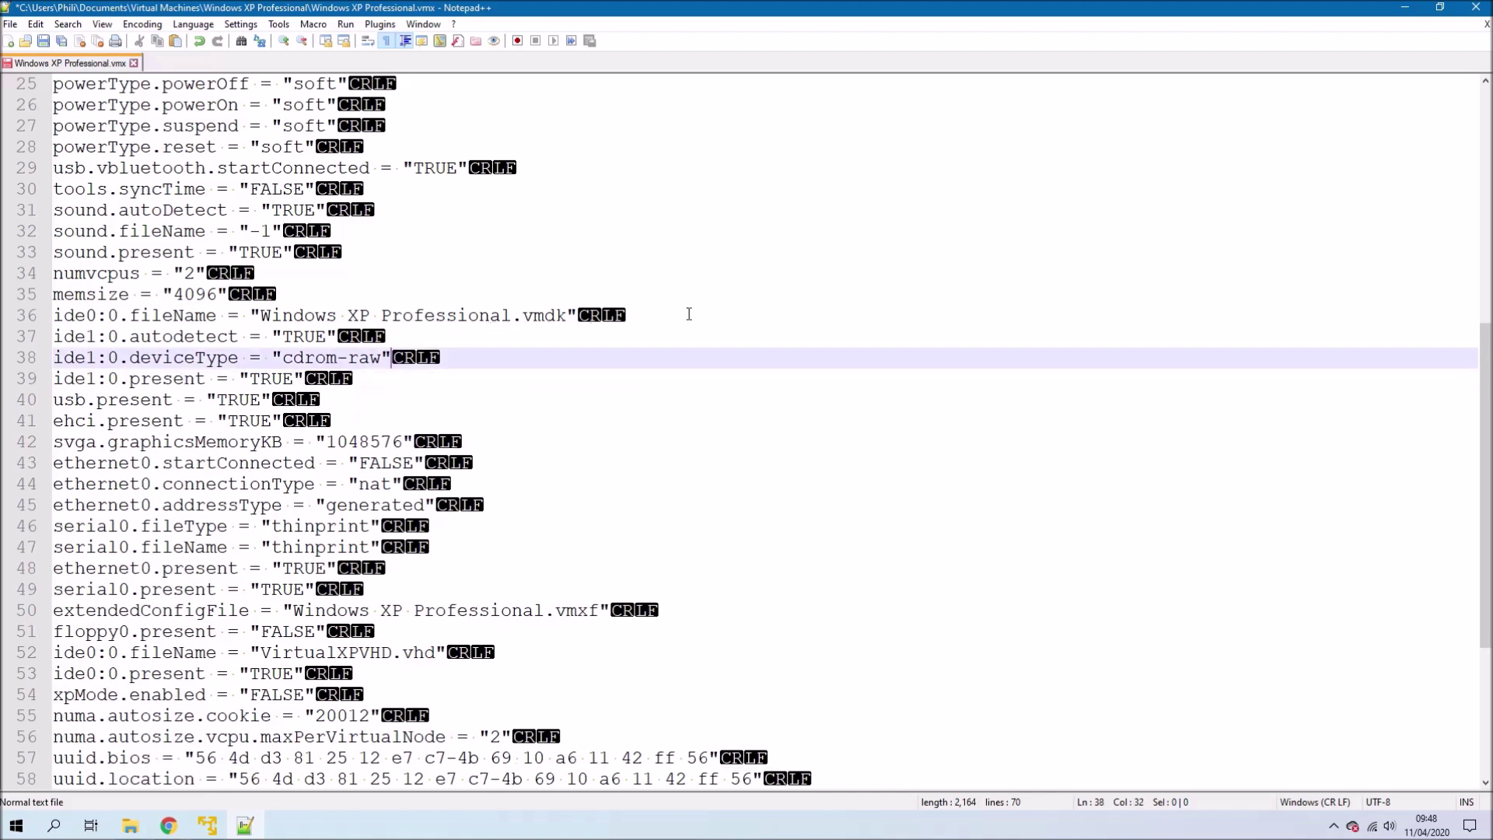
pyautogui.press('BackSpace')
pyautogui.moveTo(723, 309); pyautogui.dragTo(29, 313)
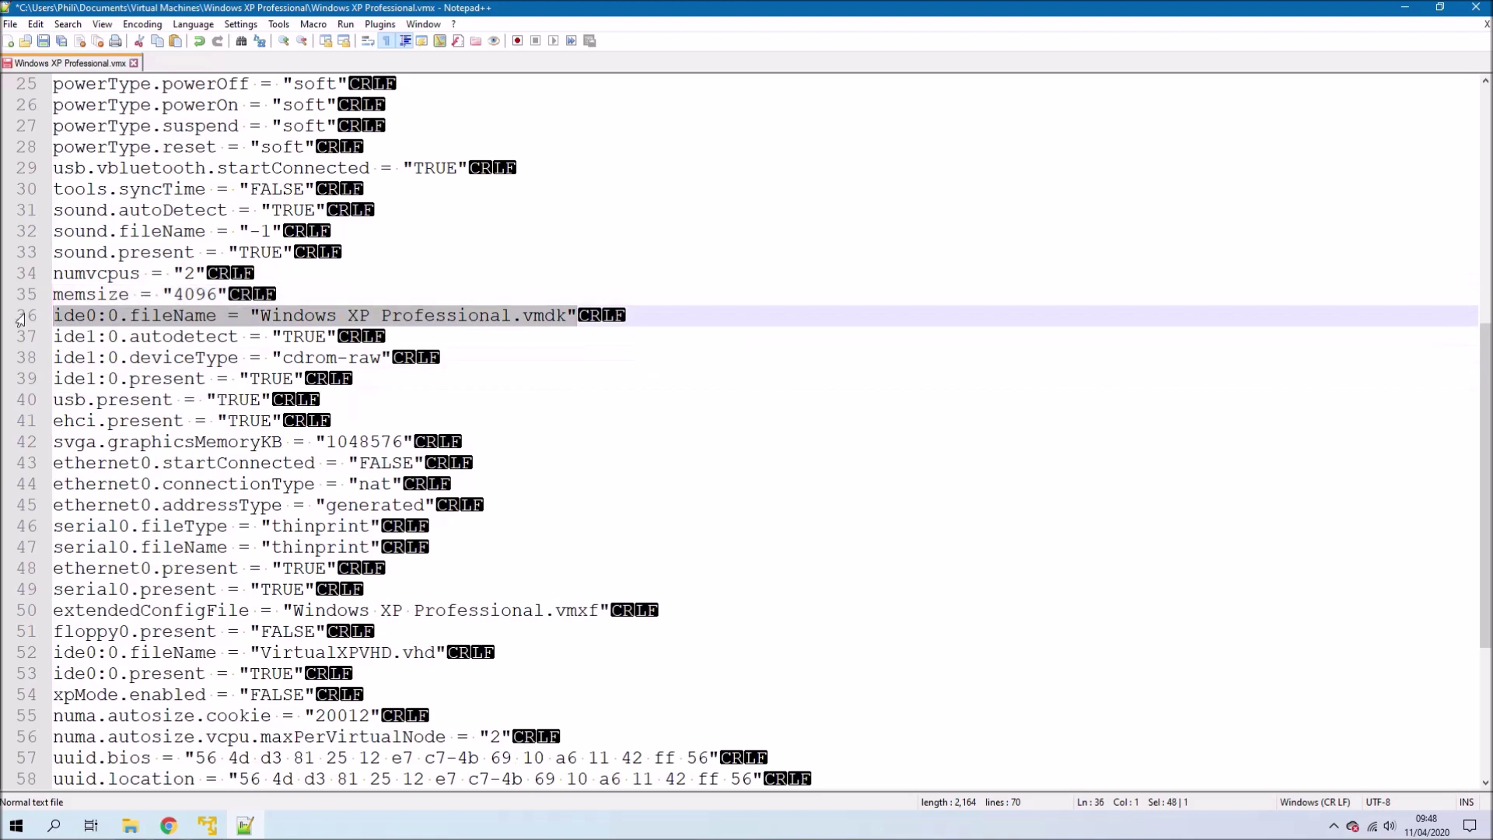
pyautogui.press('Delete')
pyautogui.press('BackSpace')
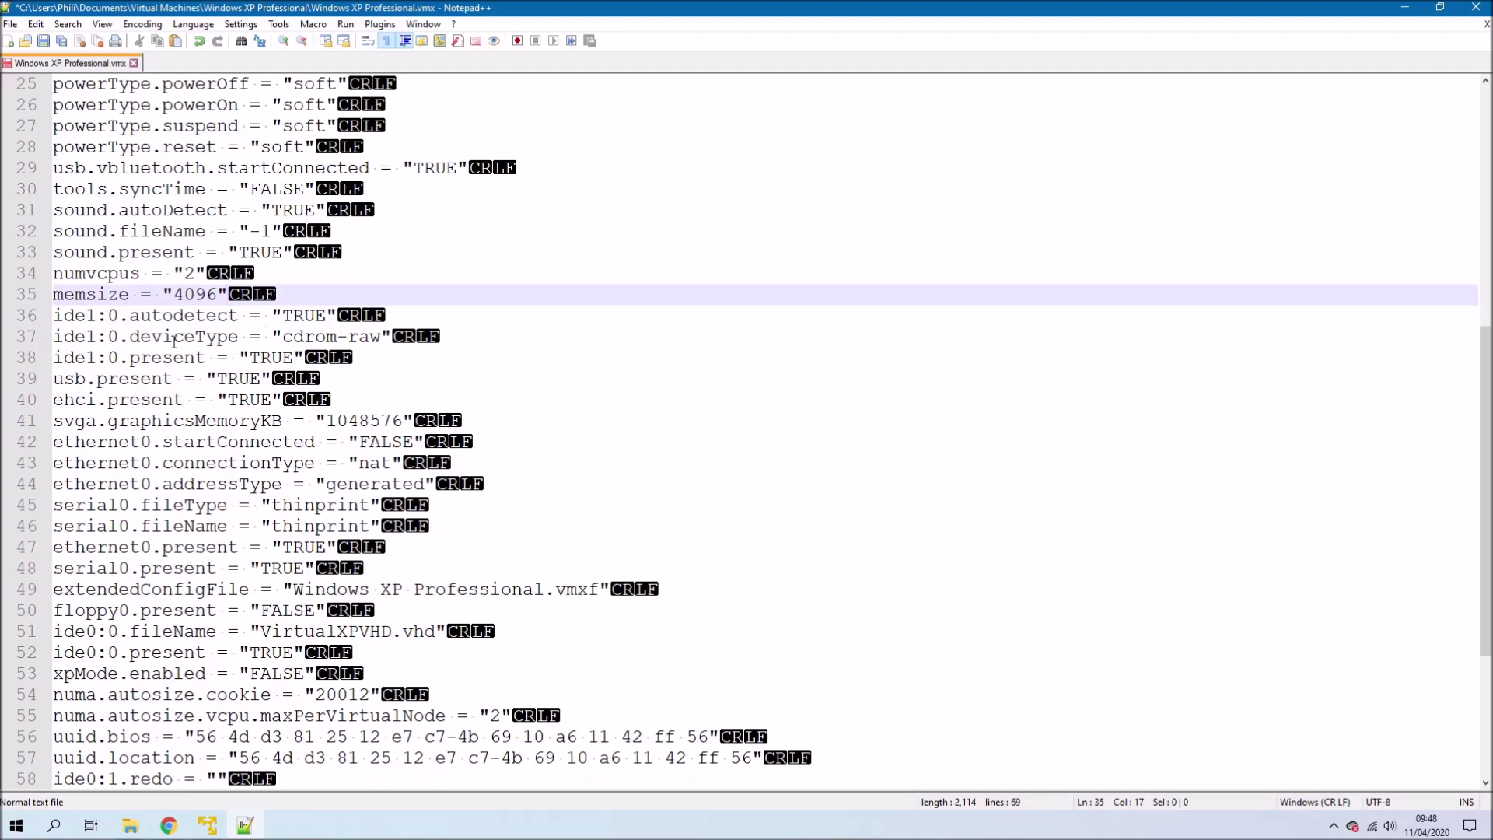
pyautogui.hotkey('ctrl', 's')
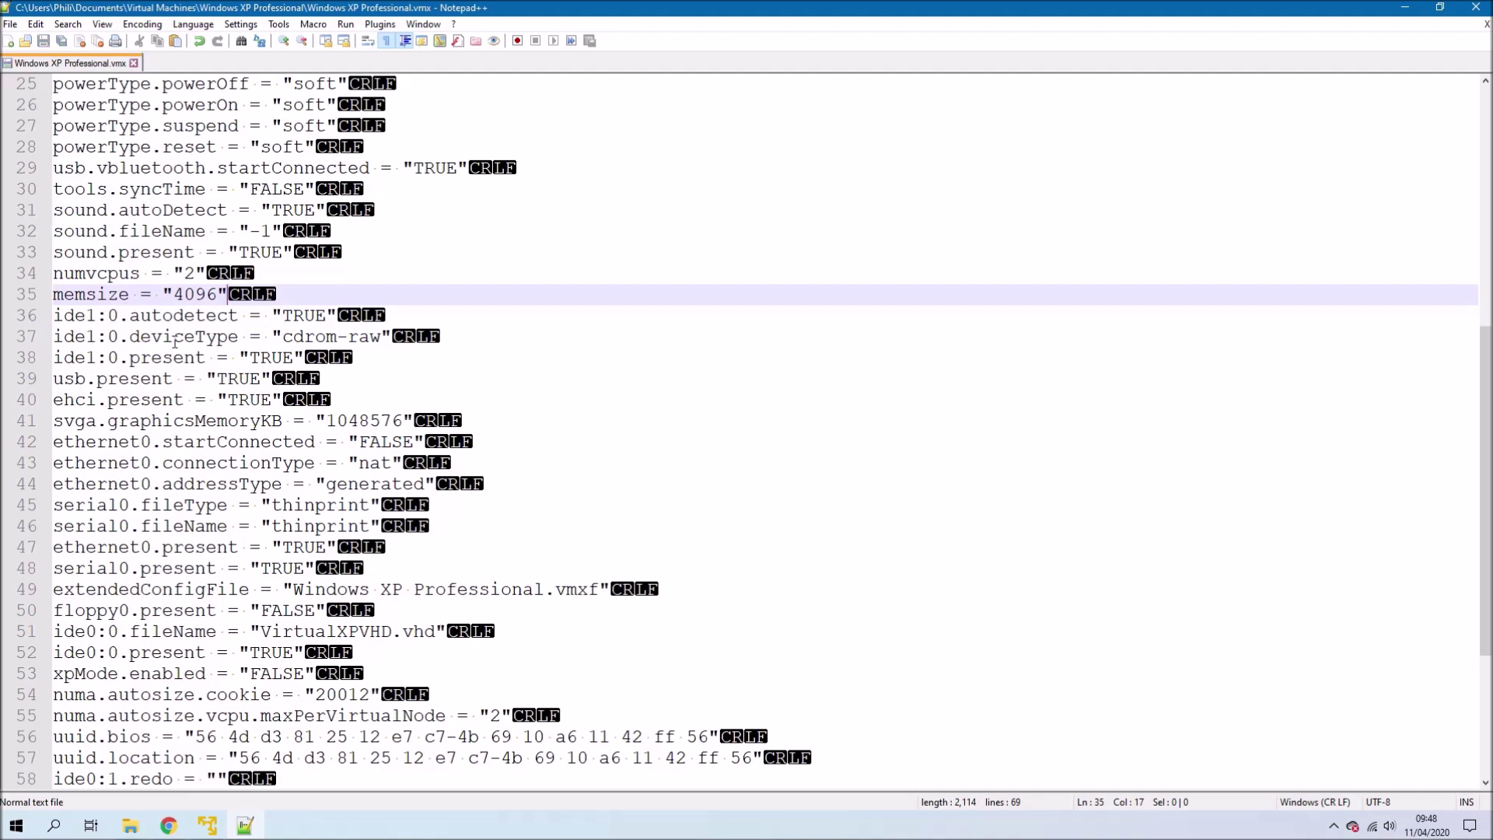
# - Power on the XP VM, decline reconnecting ide1:0, and install the VMware Tools update with admin approval
pyautogui.click(1477, 7)
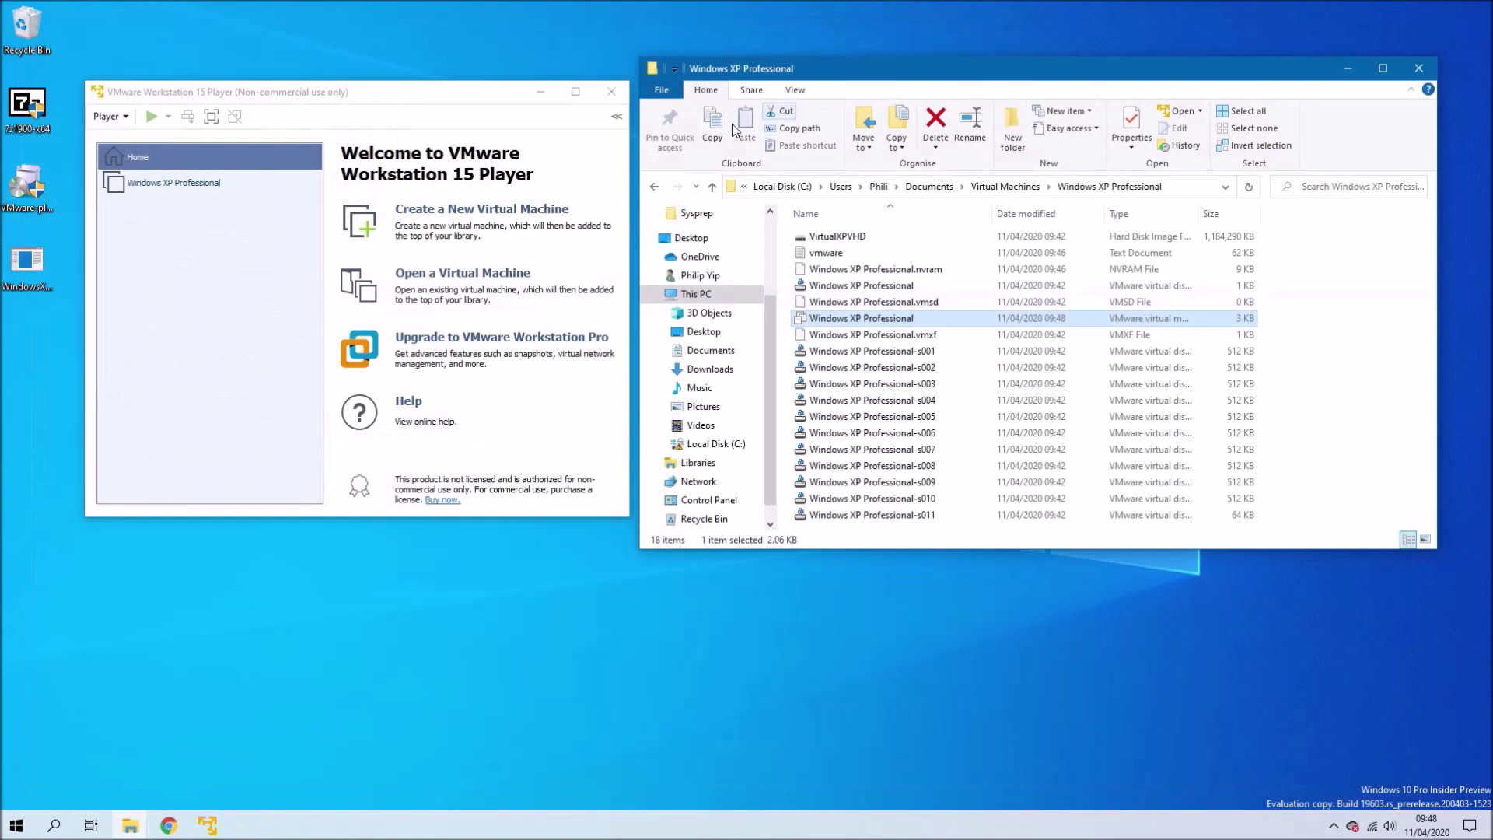
pyautogui.click(280, 184)
pyautogui.click(154, 117)
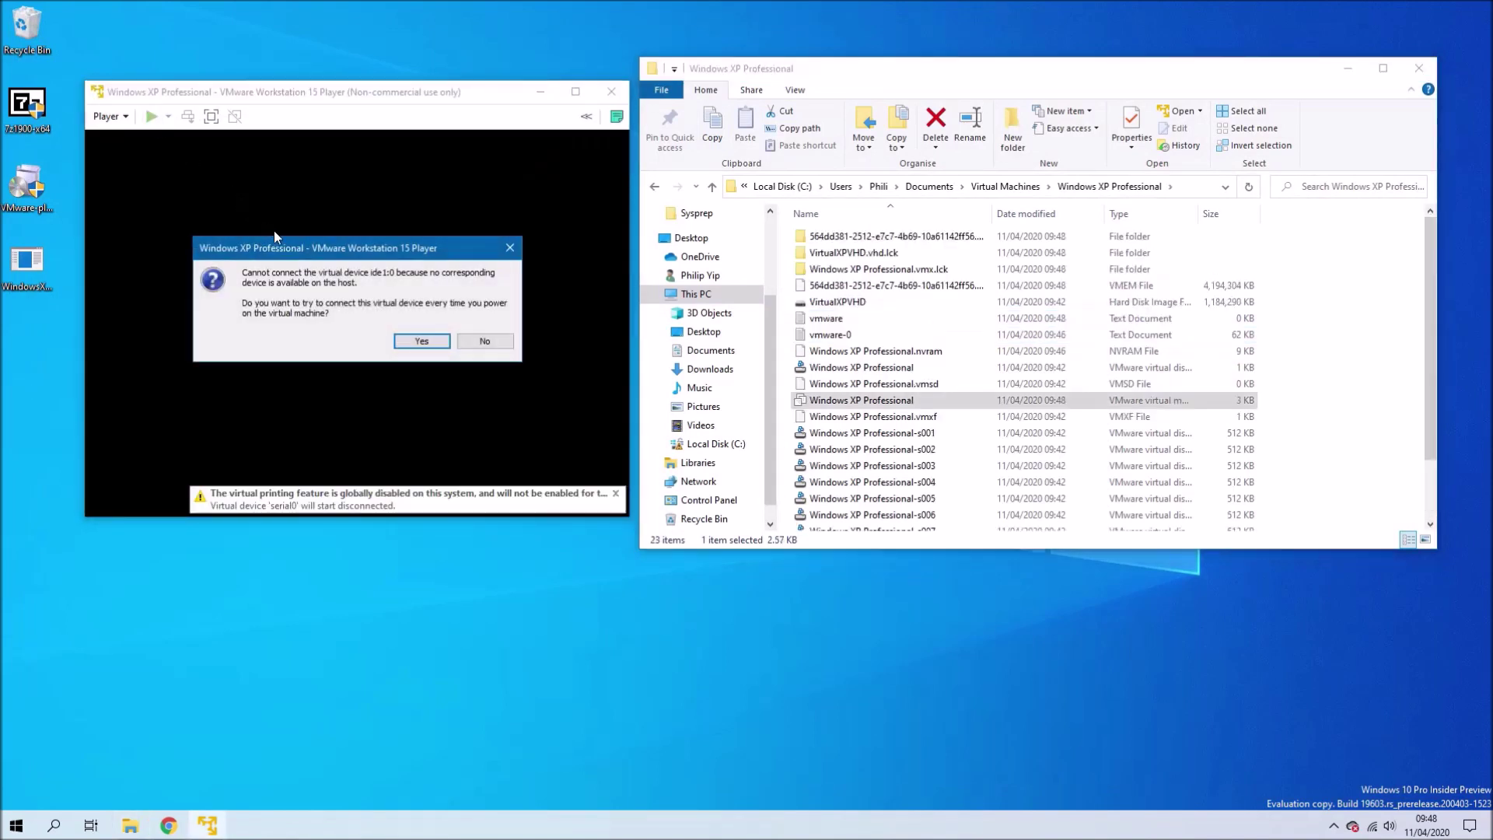
pyautogui.click(470, 340)
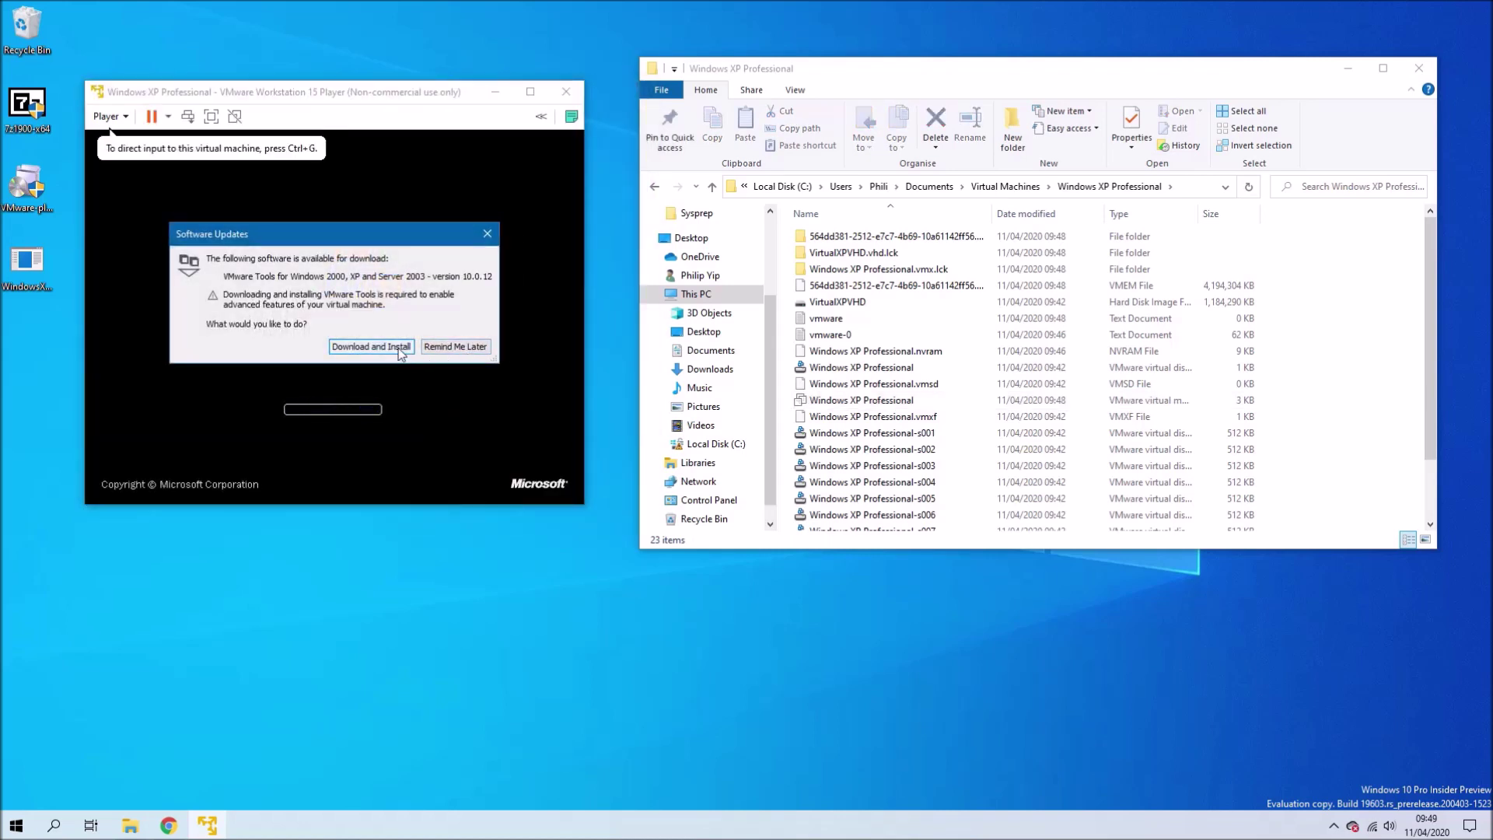
pyautogui.click(371, 346)
pyautogui.moveTo(388, 260); pyautogui.dragTo(389, 579)
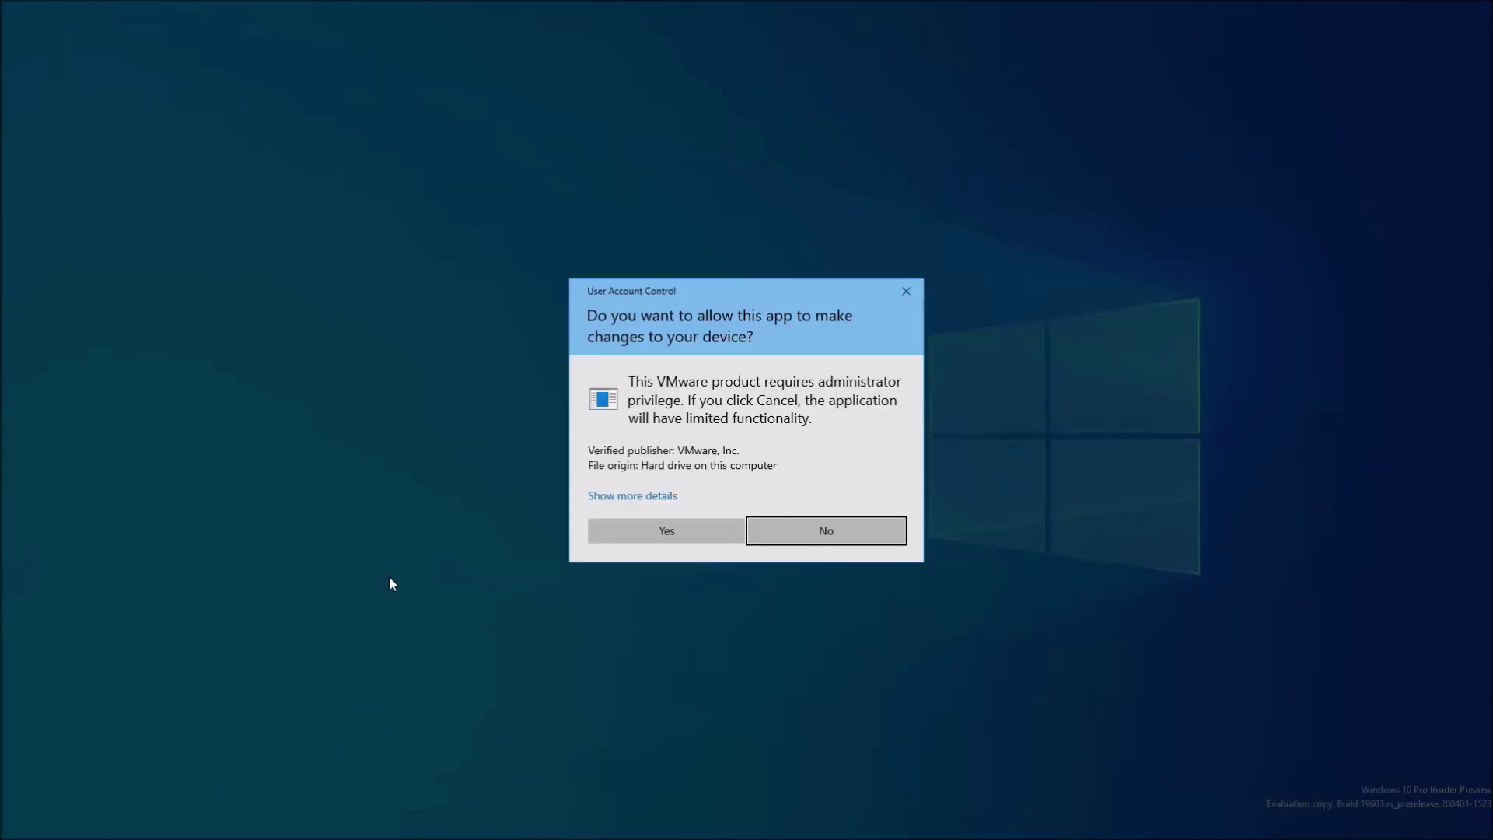
pyautogui.click(636, 527)
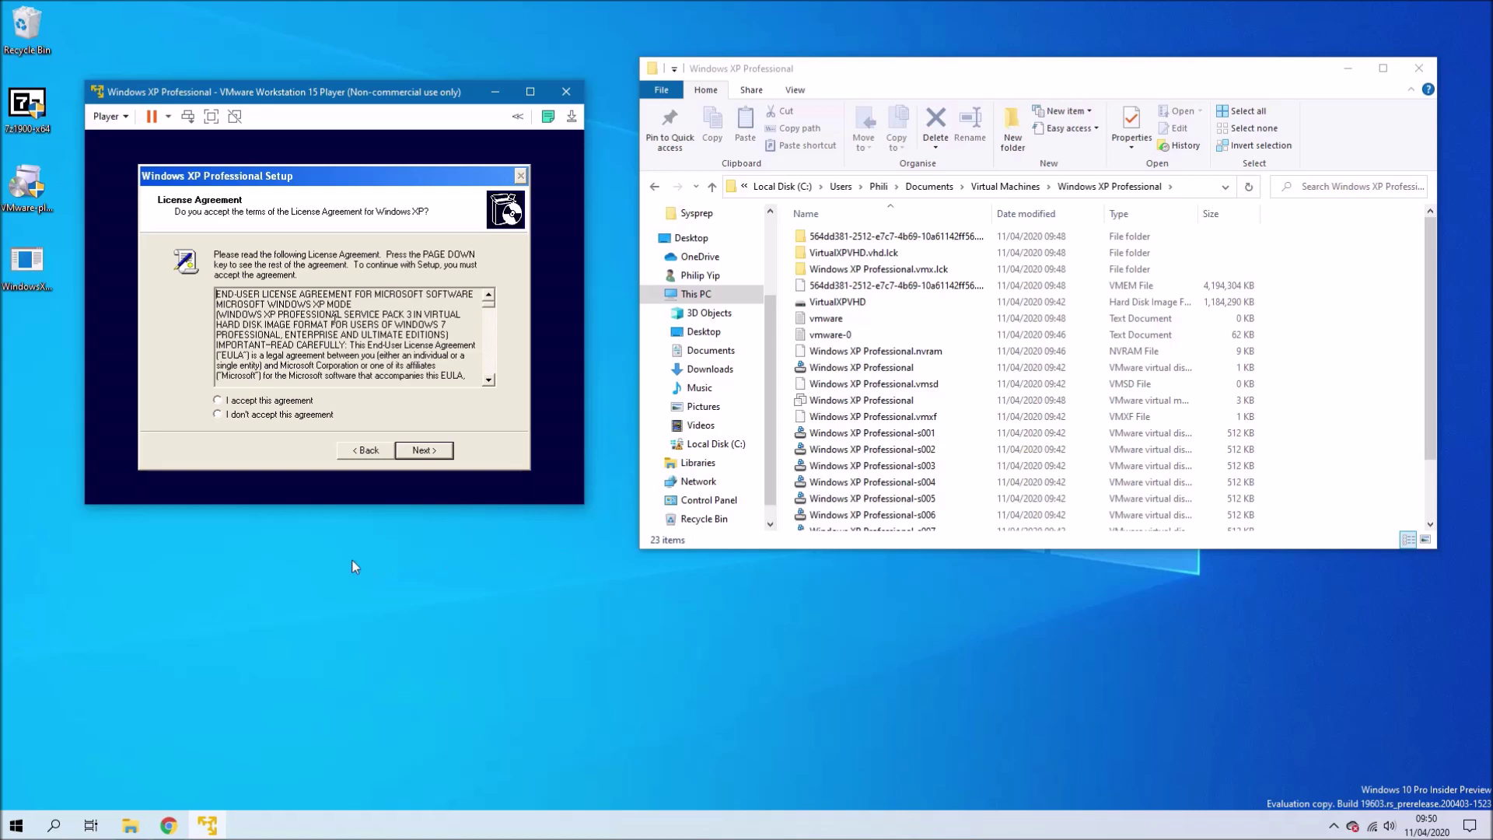
# - Accept the Windows XP licence agreement and continue to the regional and language page
pyautogui.click(230, 344)
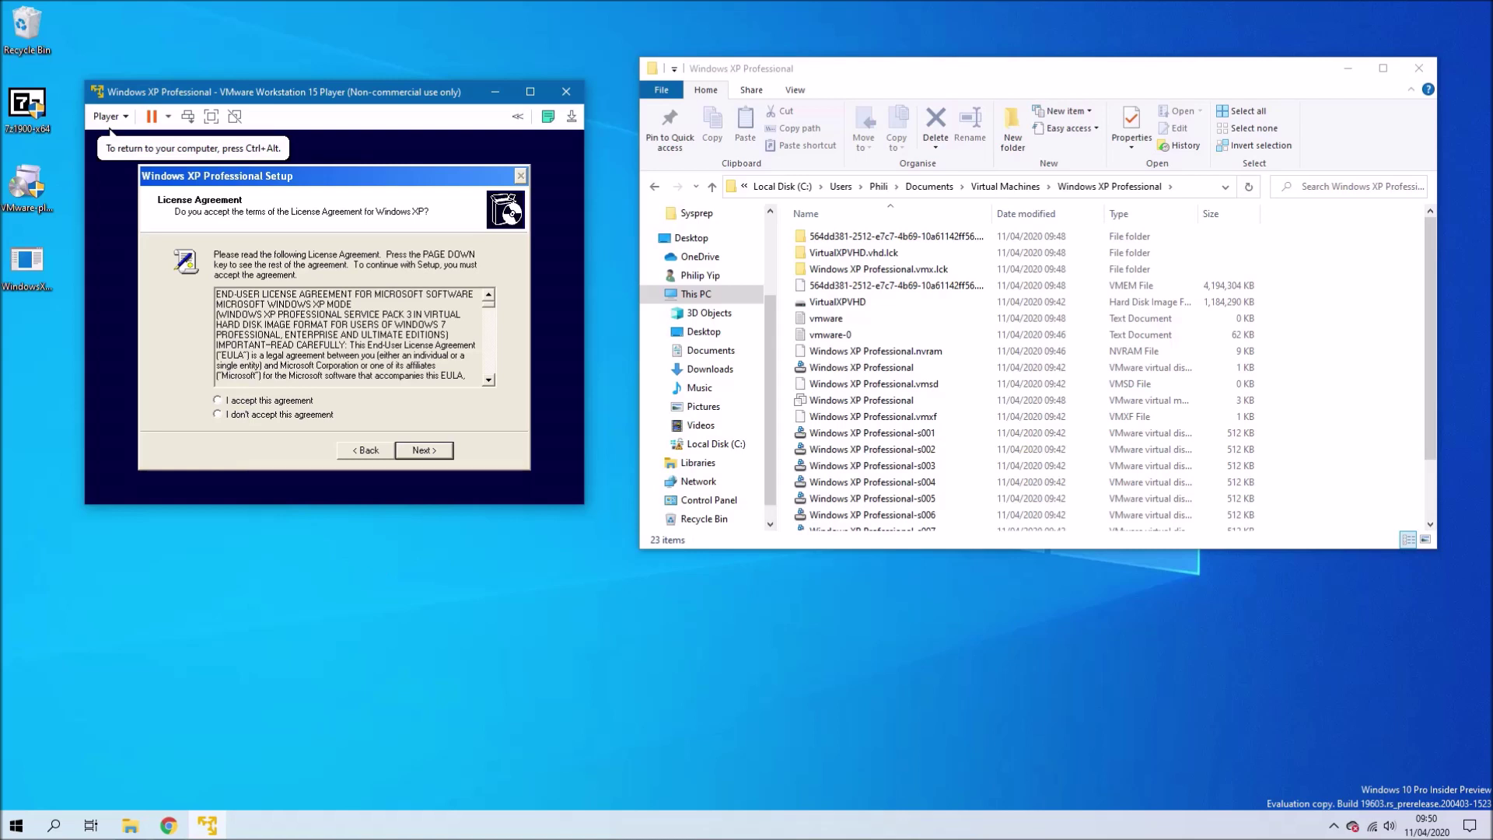
pyautogui.press('Tab')
pyautogui.press('Up')
pyautogui.press('Tab')
# - Set regional formats and location to English (United Kingdom) / United Kingdom
pyautogui.press('Tab')
pyautogui.press('Return')
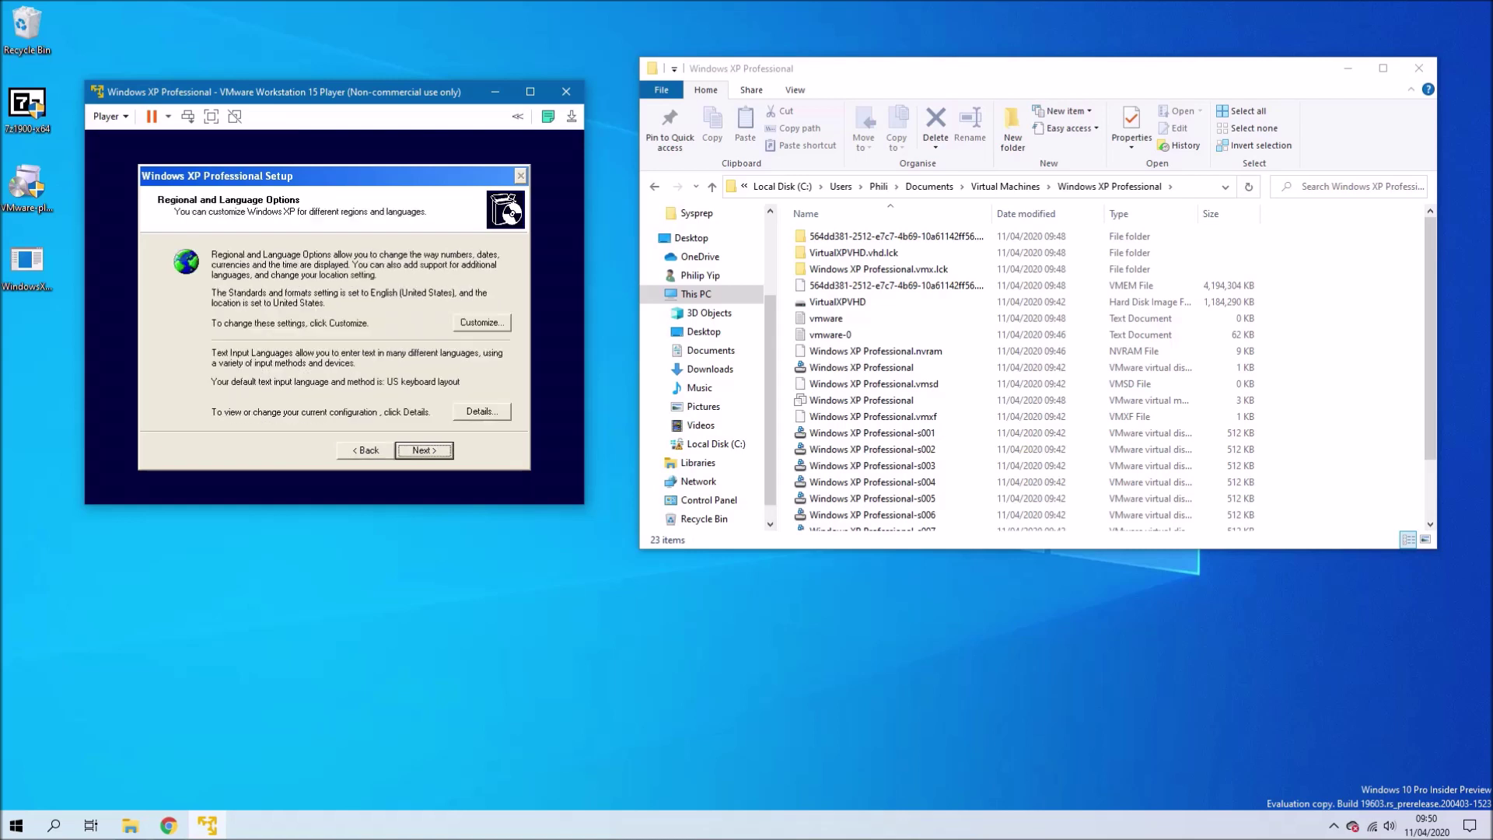
pyautogui.press('Tab')
pyautogui.press('Return')
pyautogui.press('Up')
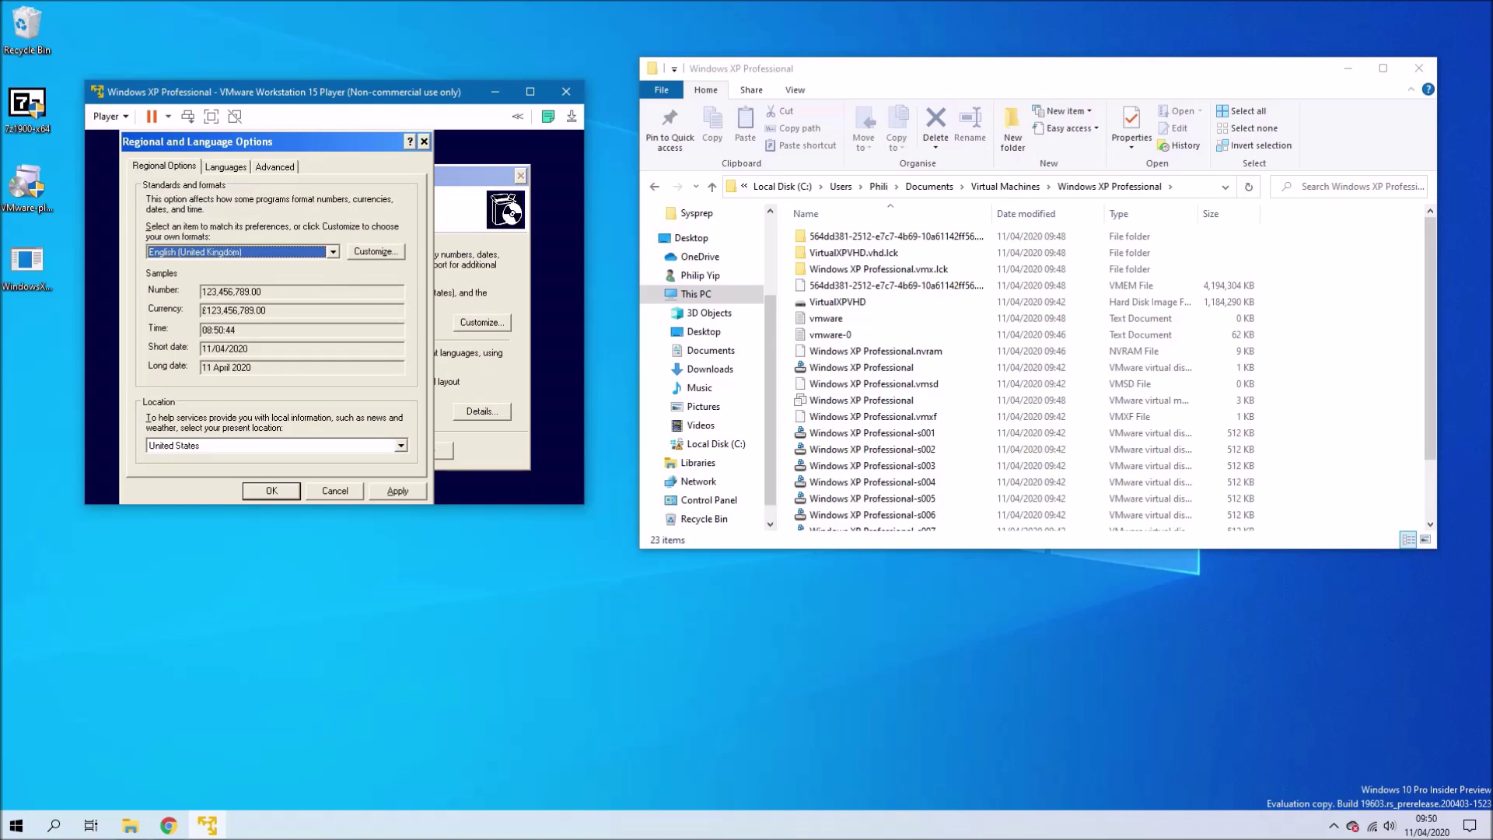
pyautogui.press('Tab')
pyautogui.press('Tab')
pyautogui.press('Up')
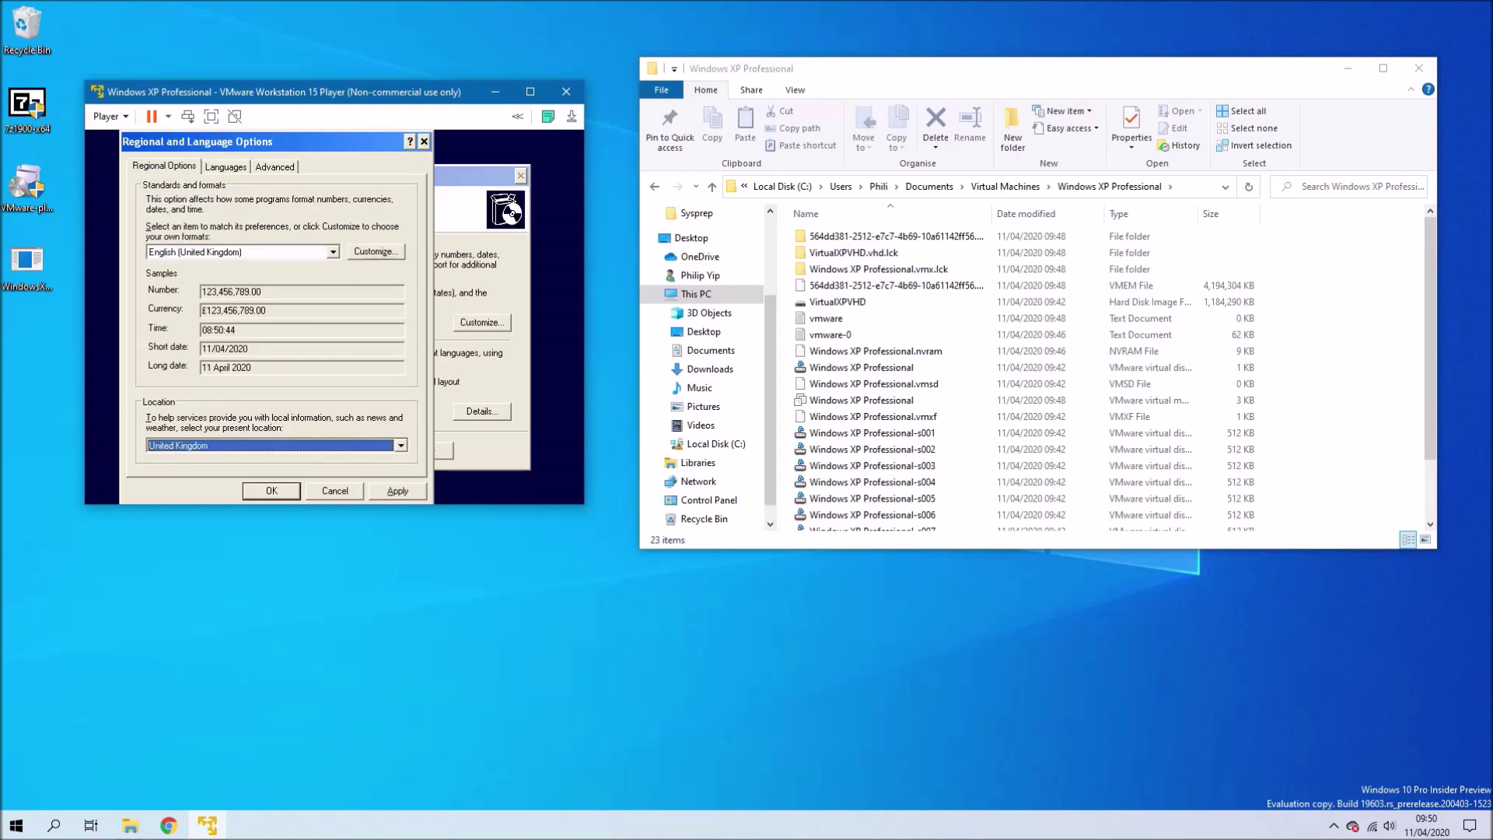
pyautogui.press('Tab')
pyautogui.press('Tab')
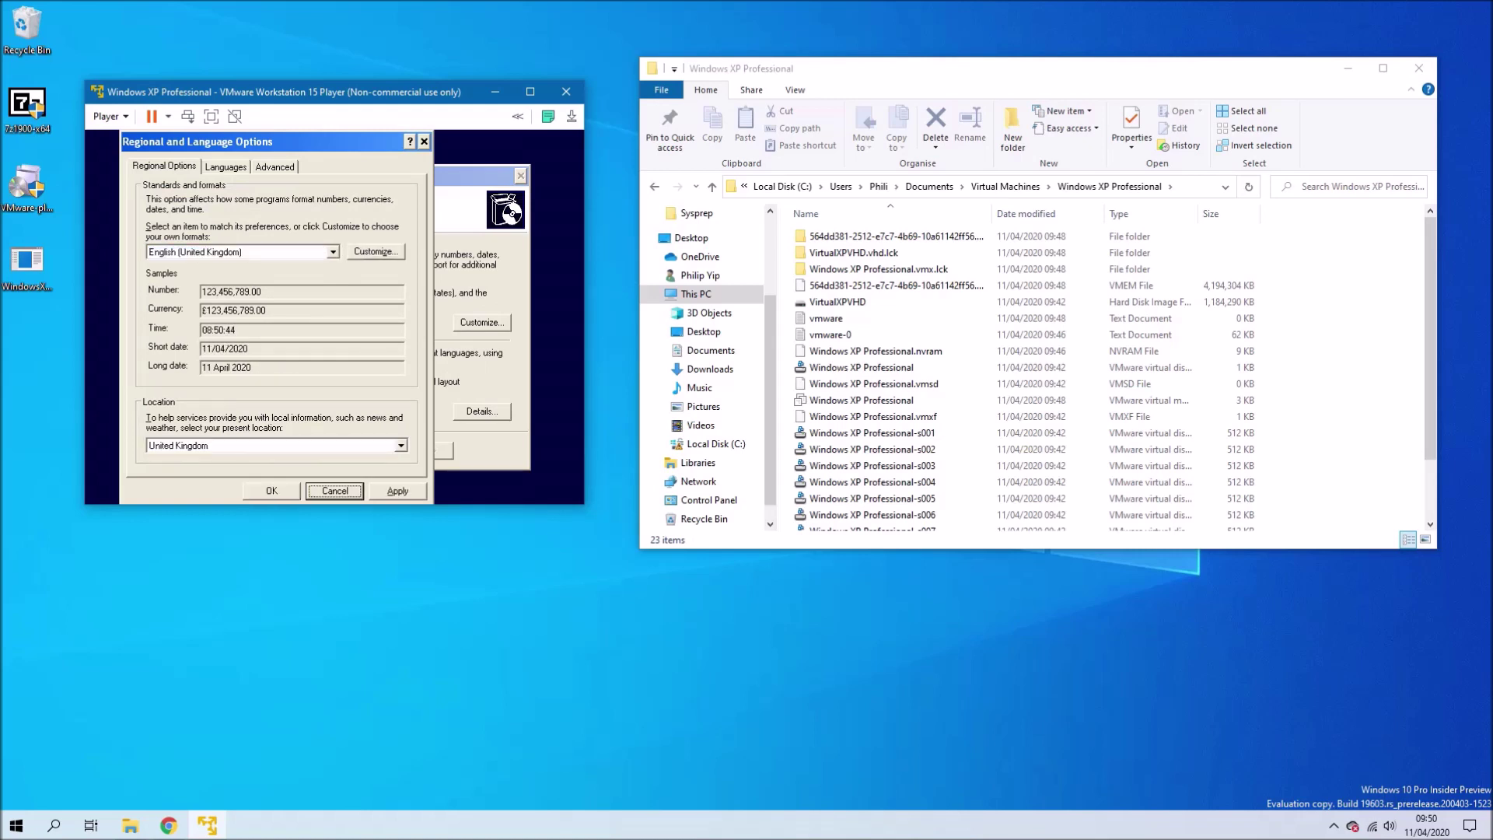
pyautogui.press('Tab')
pyautogui.press('Return')
pyautogui.press('Tab')
pyautogui.press('Tab')
pyautogui.press('Tab')
pyautogui.press('Tab')
pyautogui.press('Tab')
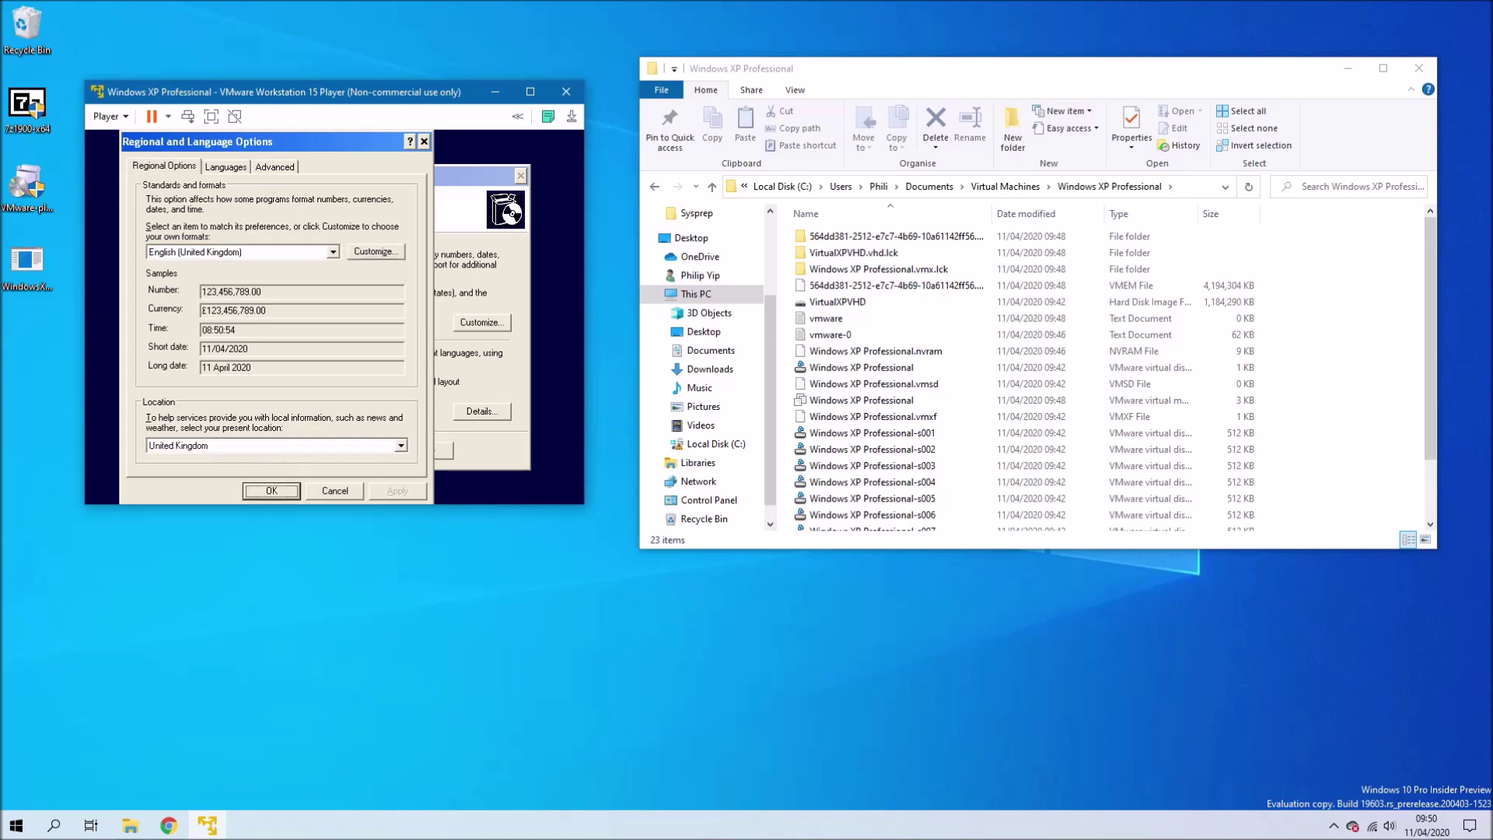
# - Make English (United Kingdom) the default text input language
pyautogui.press('Tab')
pyautogui.press('Tab')
pyautogui.press('Tab')
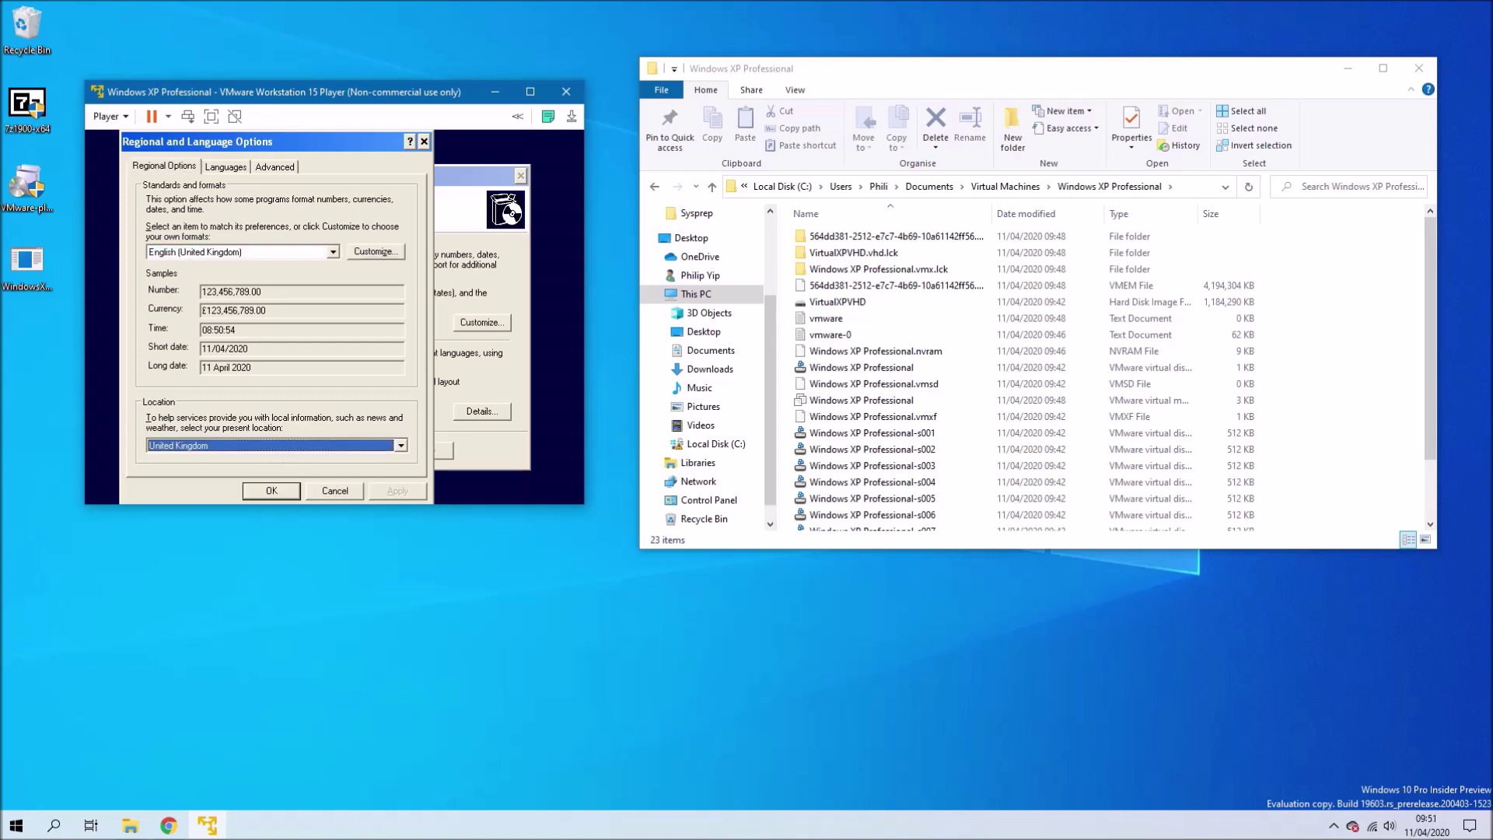
pyautogui.press('Return')
pyautogui.press('Tab')
pyautogui.press('Tab')
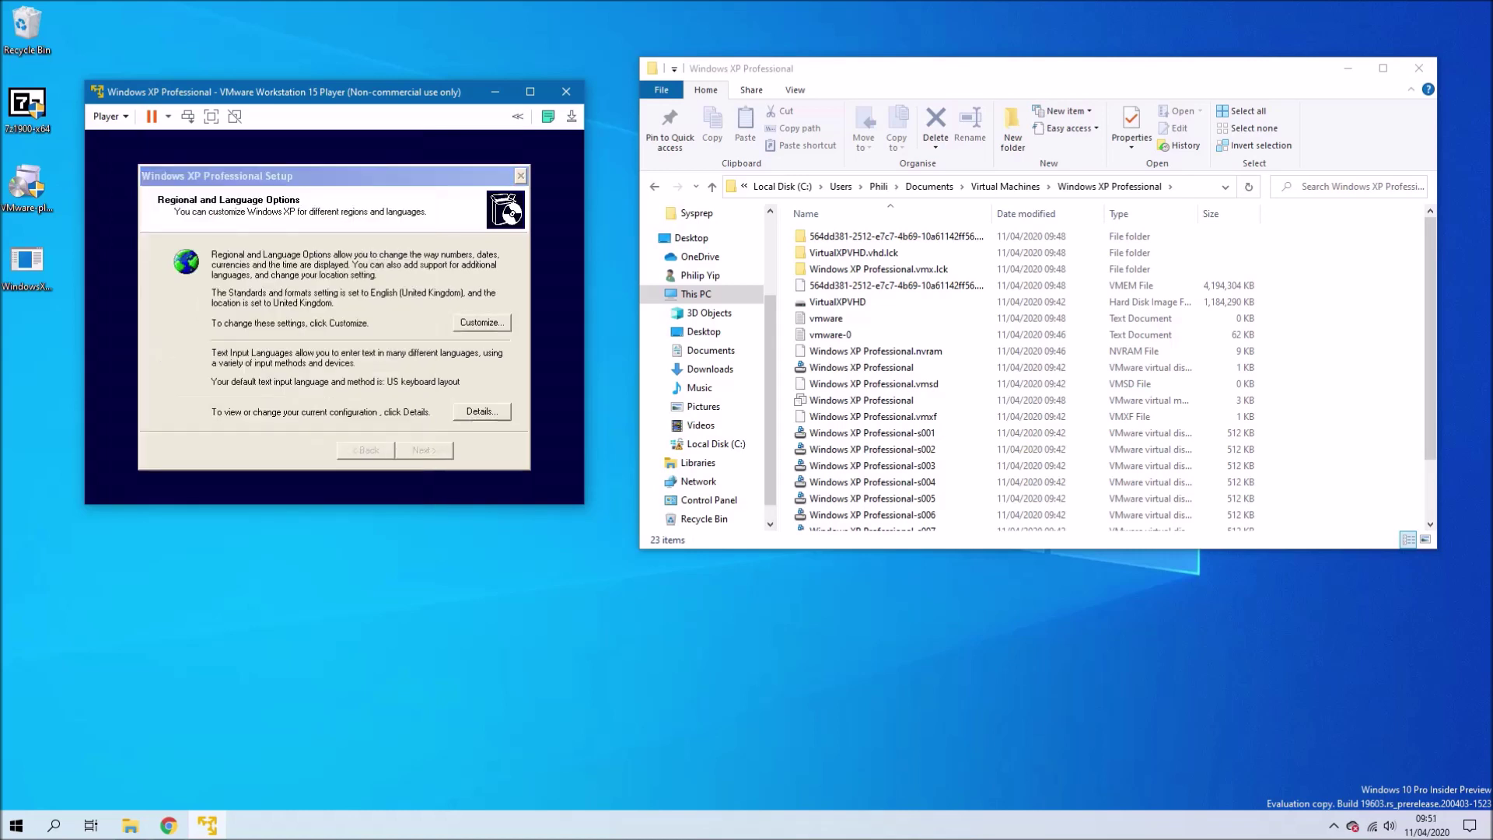
pyautogui.press('Return')
pyautogui.press('Up')
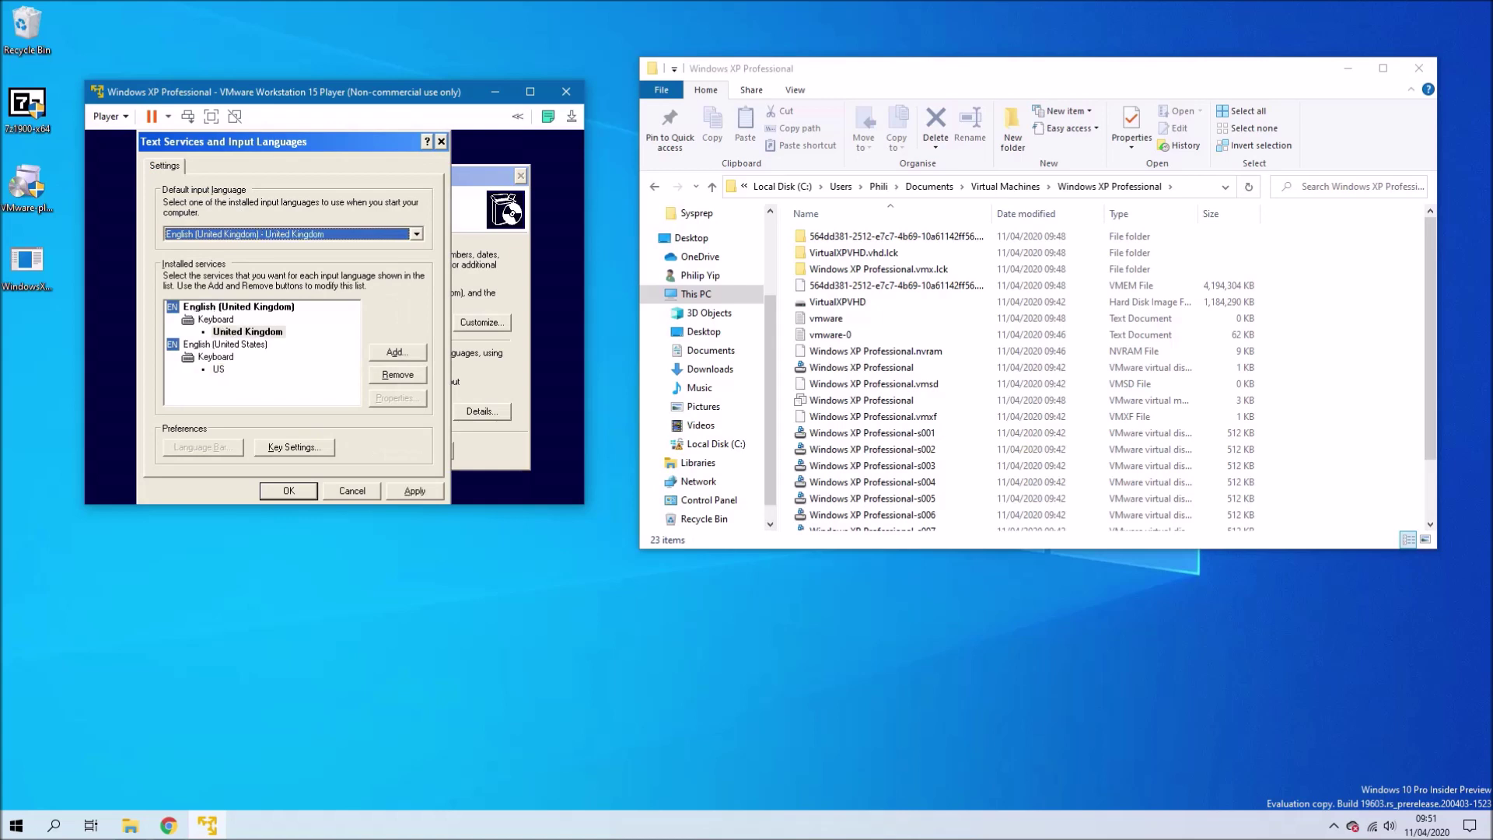
pyautogui.press('Tab')
pyautogui.press('Tab')
pyautogui.press('Tab')
pyautogui.press('Tab')
pyautogui.press('Tab')
pyautogui.press('Tab')
pyautogui.press('Tab')
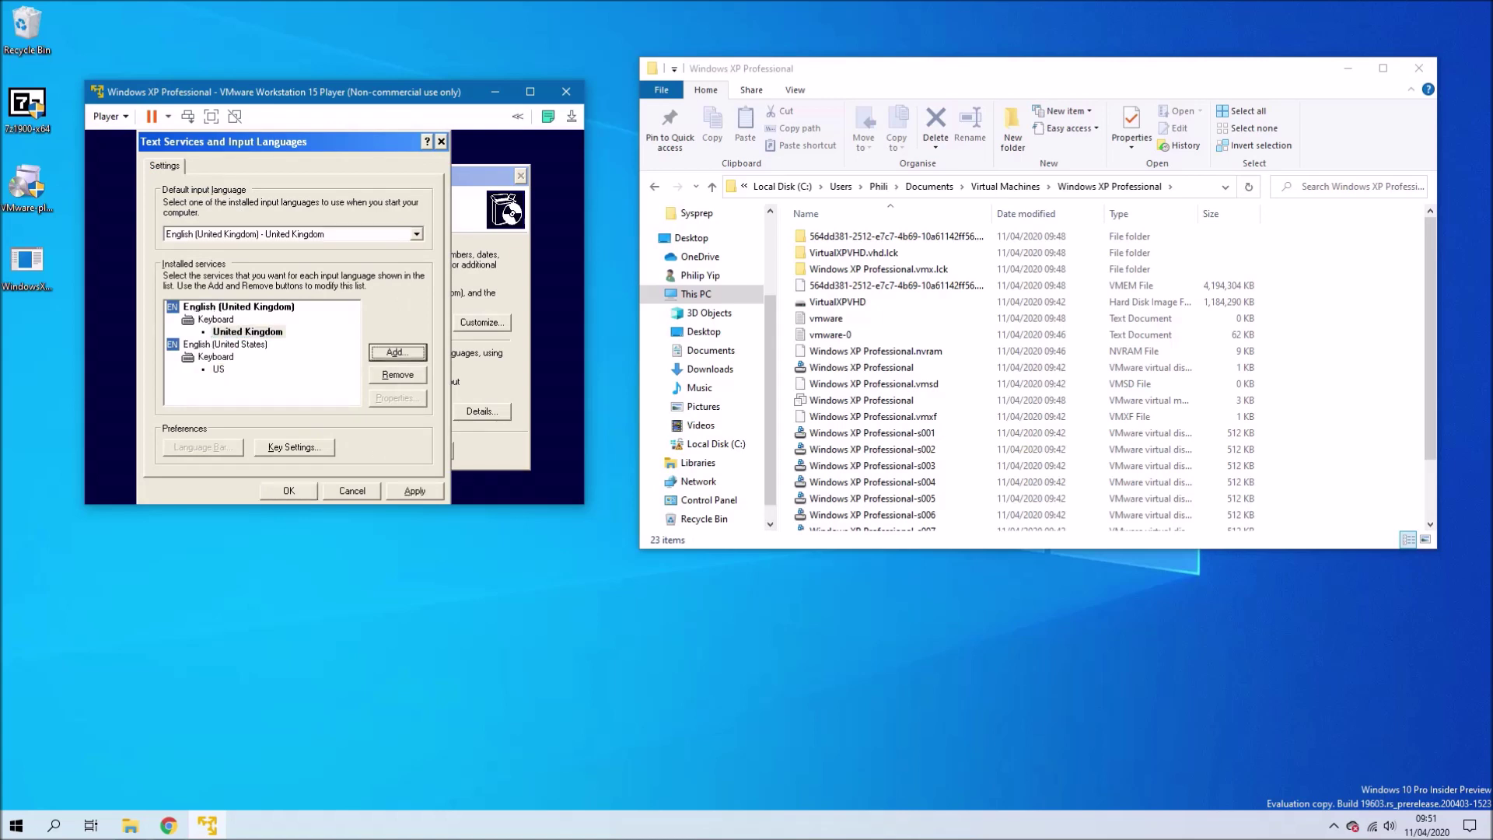
pyautogui.press('Return')
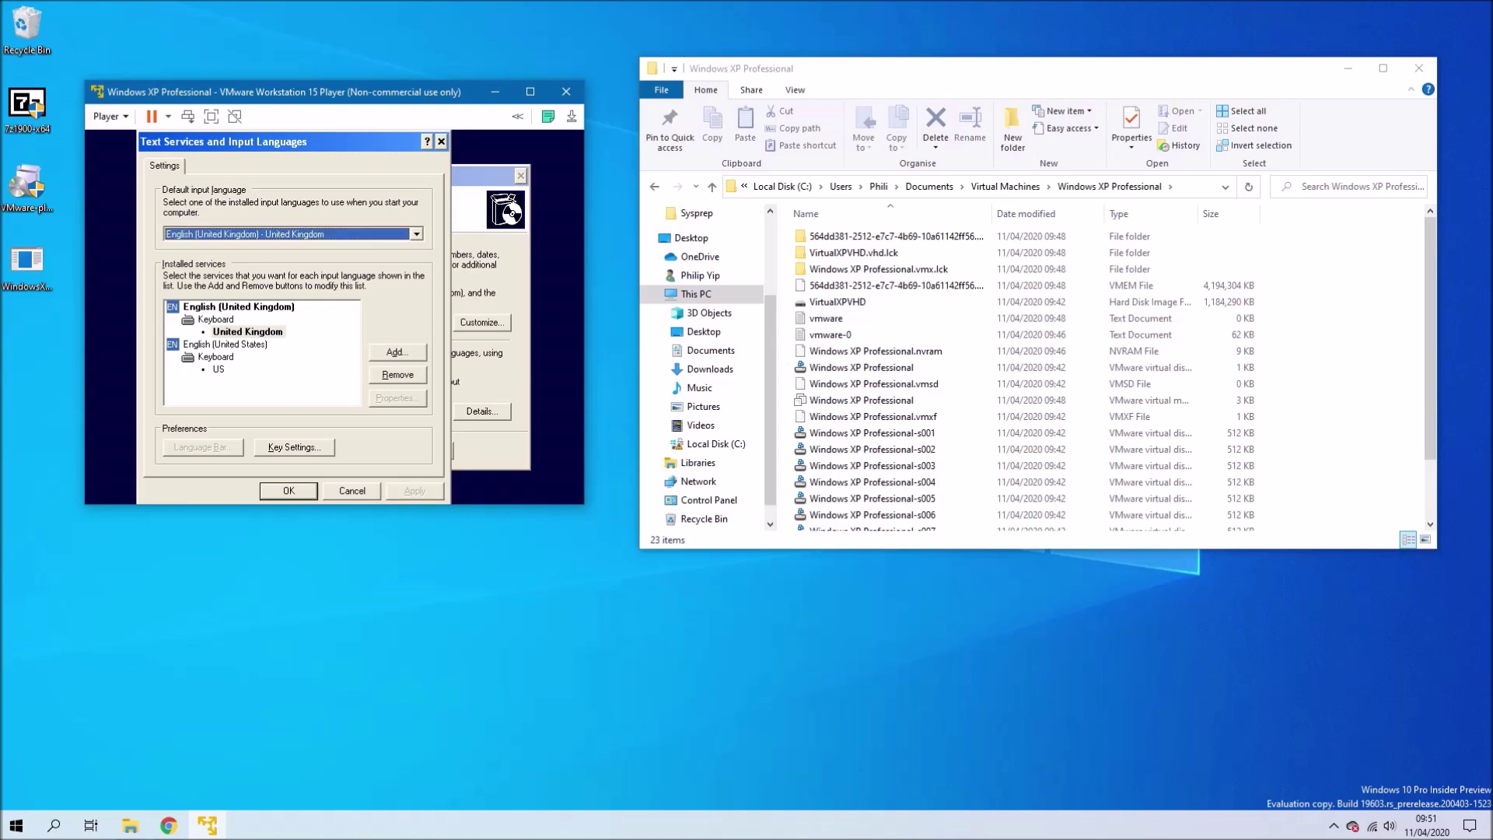
pyautogui.press('Return')
# - Enter 'VM' as the name, set the time zone to Greenwich Mean Time, and continue
pyautogui.press('Return')
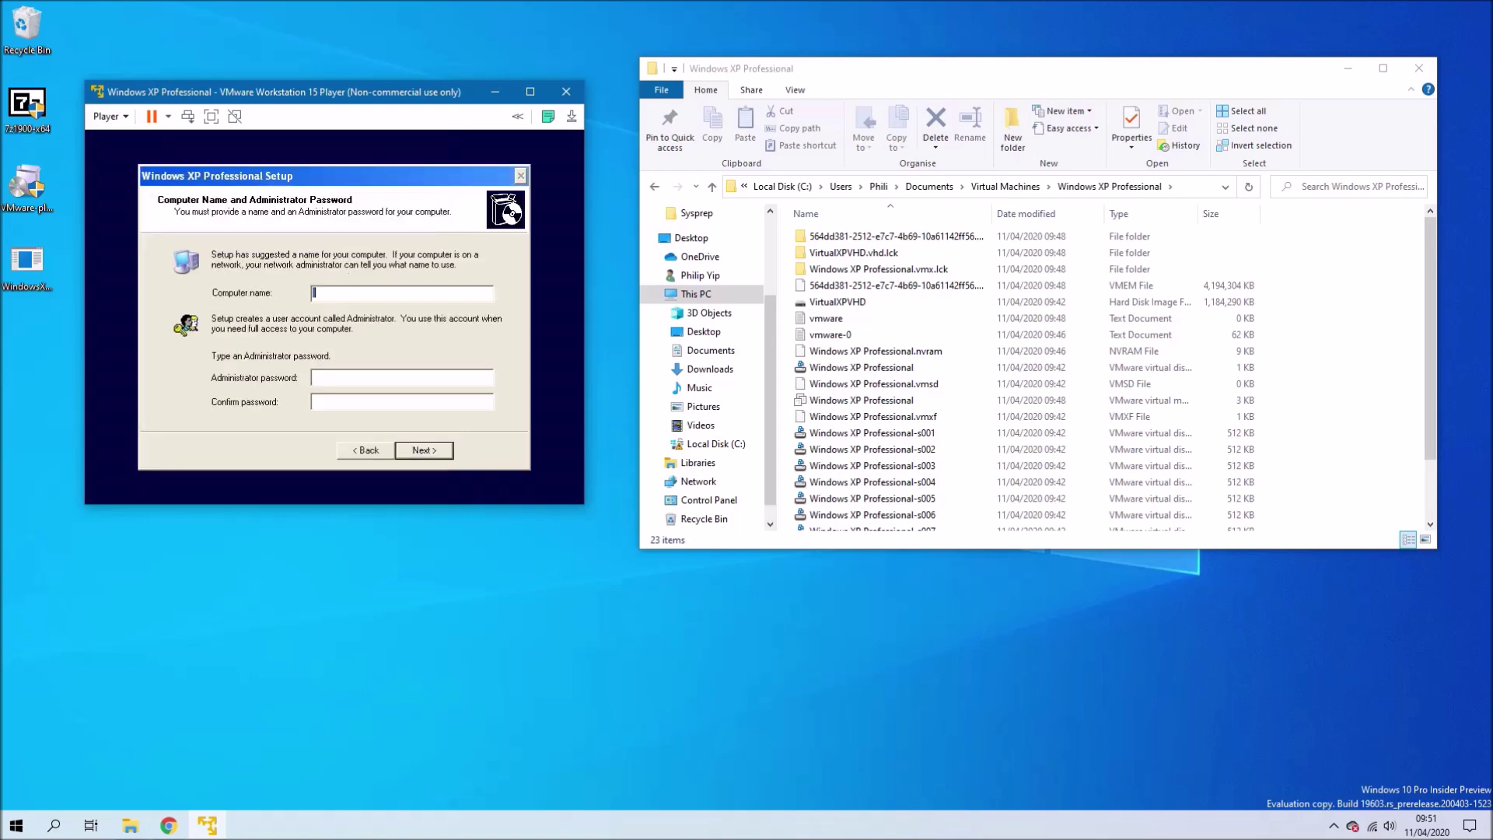
pyautogui.write('VM')
pyautogui.press('Return')
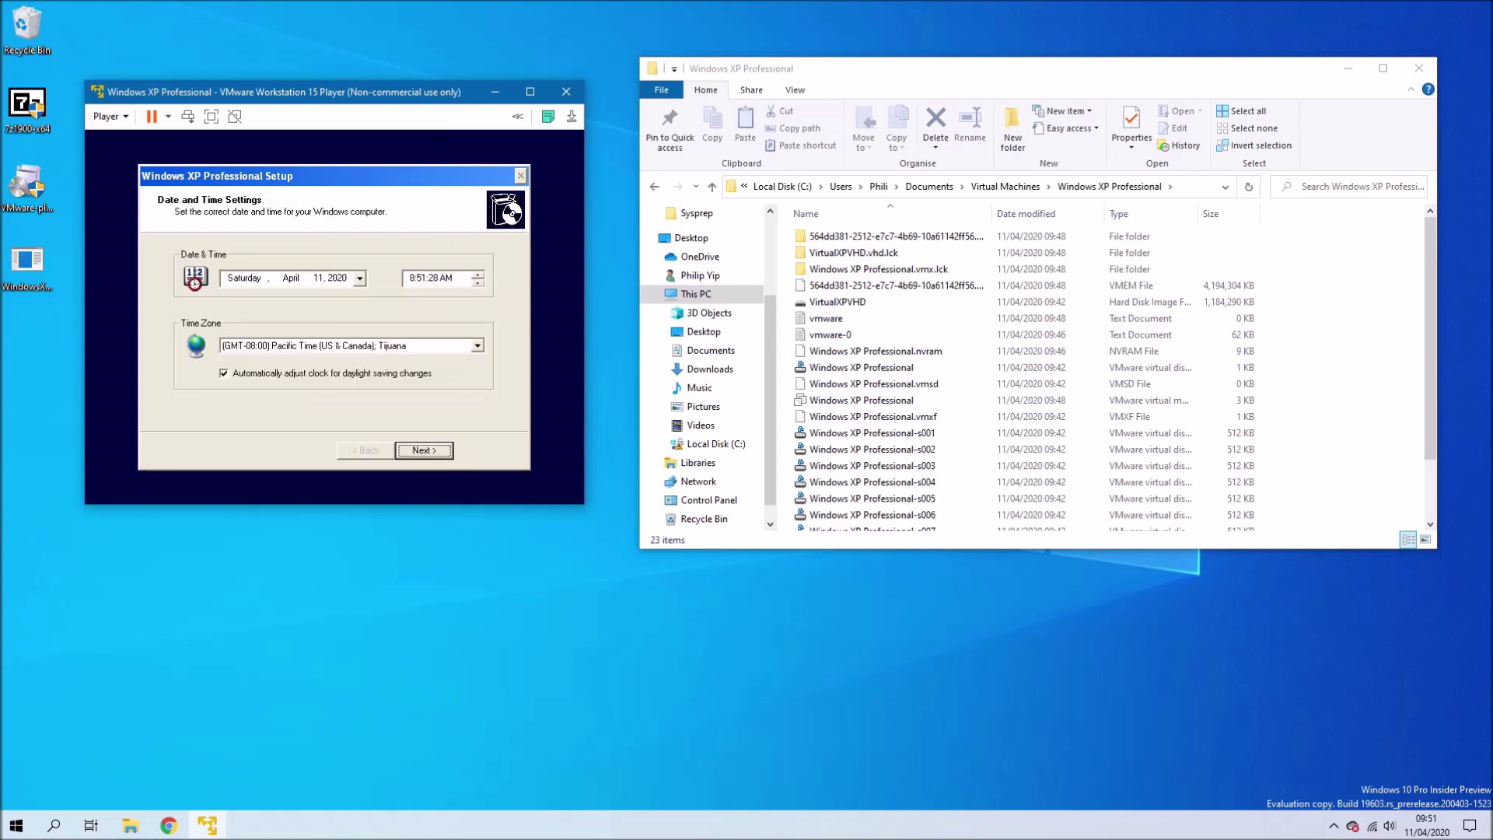
pyautogui.press('Down')
pyautogui.press('Down')
pyautogui.press('Down')
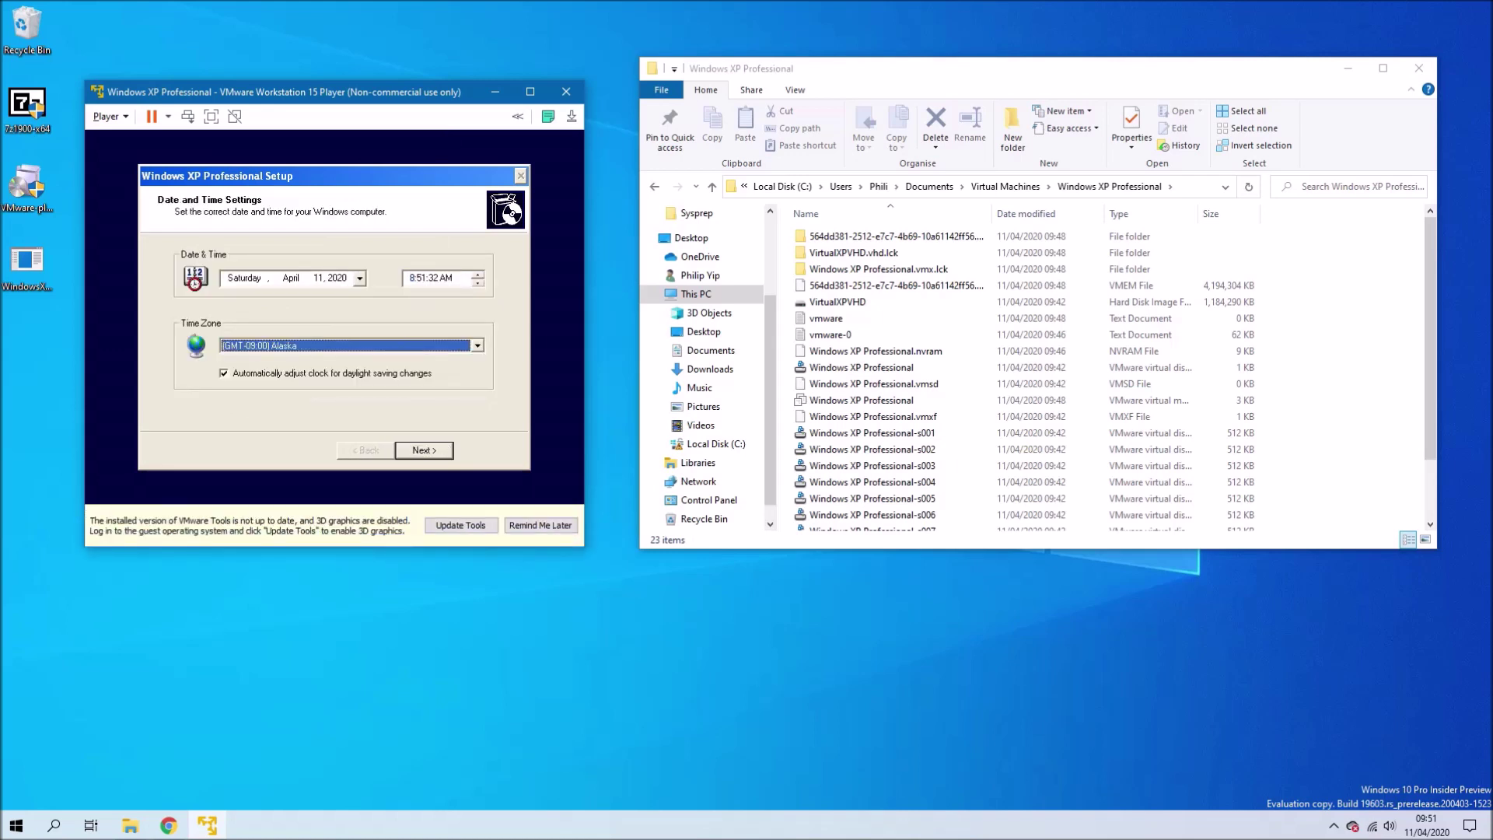
pyautogui.press('Down')
pyautogui.press('Down')
pyautogui.press('Down')
pyautogui.press('Down')
pyautogui.press('Down')
pyautogui.press('Down')
pyautogui.press('Down')
pyautogui.press('Down')
pyautogui.press('Down')
pyautogui.press('Down')
pyautogui.press('Down')
pyautogui.press('Down')
pyautogui.press('Down')
pyautogui.press('Down')
pyautogui.press('Down')
pyautogui.press('Down')
pyautogui.press('Down')
pyautogui.press('Down')
pyautogui.press('Down')
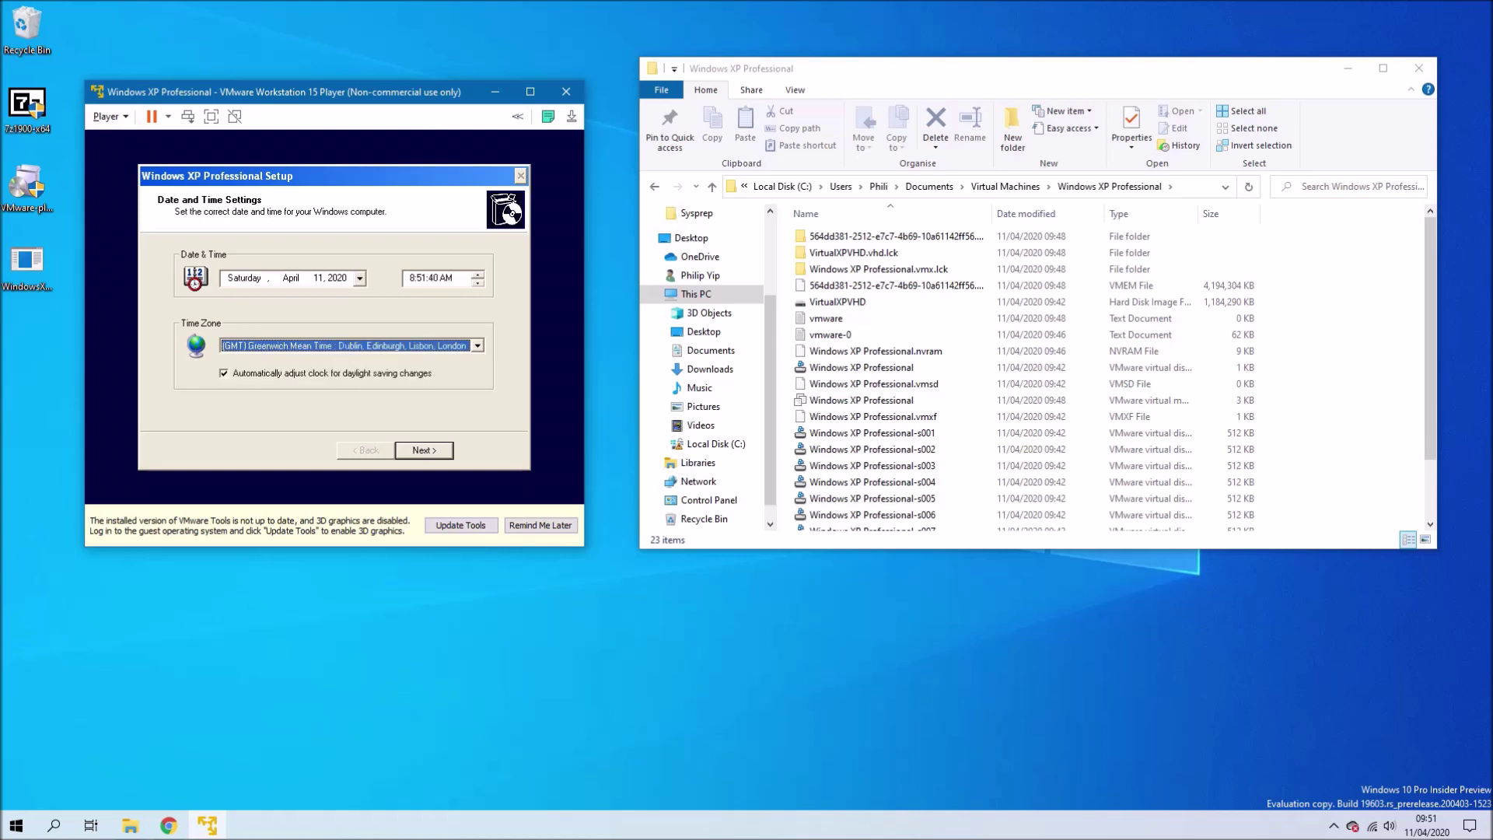
pyautogui.press('Return')
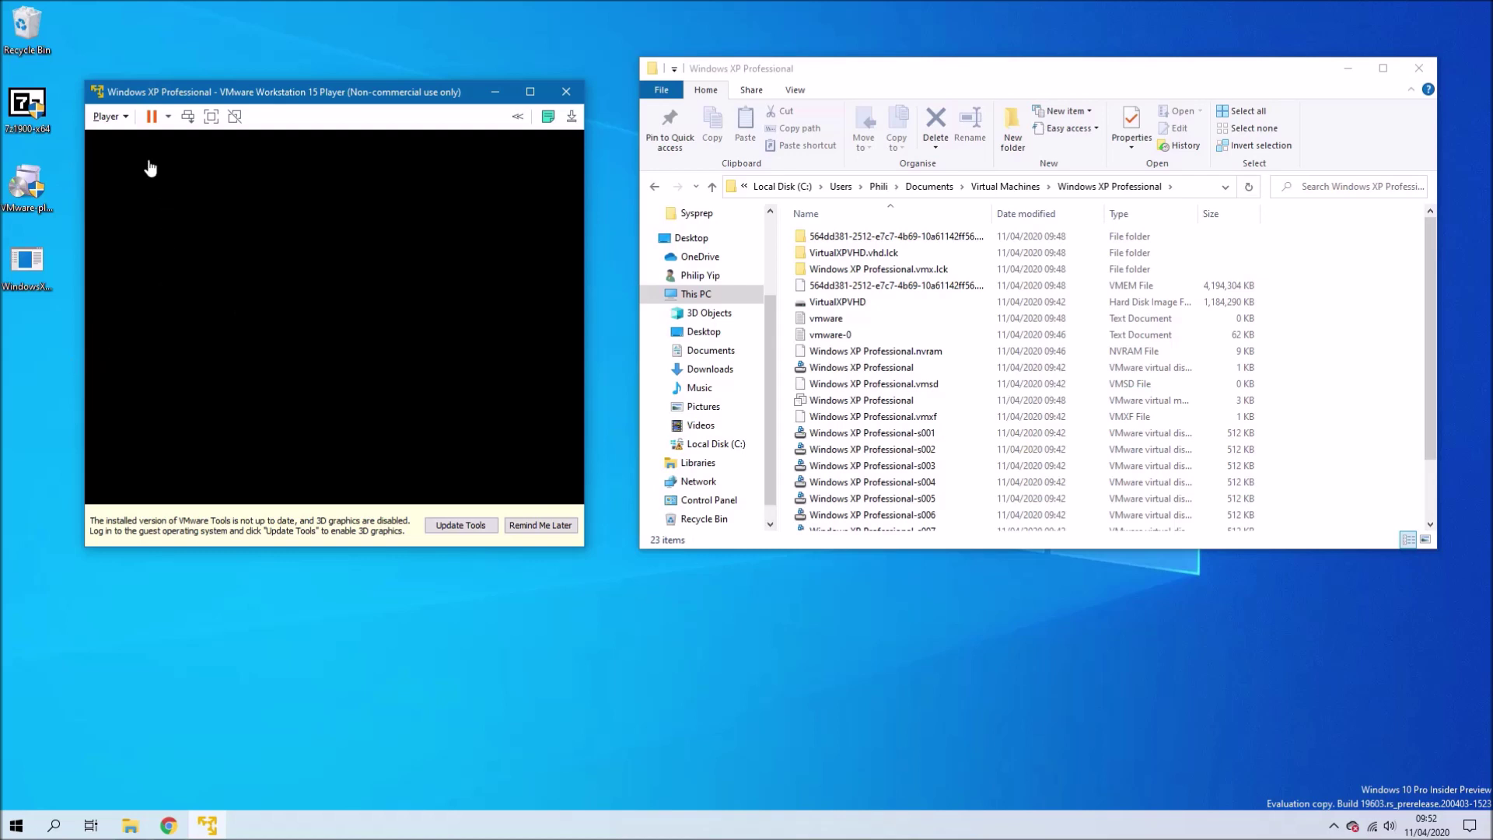
# - Restart the XP guest from the Player Power menu and confirm the restart
pyautogui.click(109, 117)
pyautogui.moveTo(156, 160)
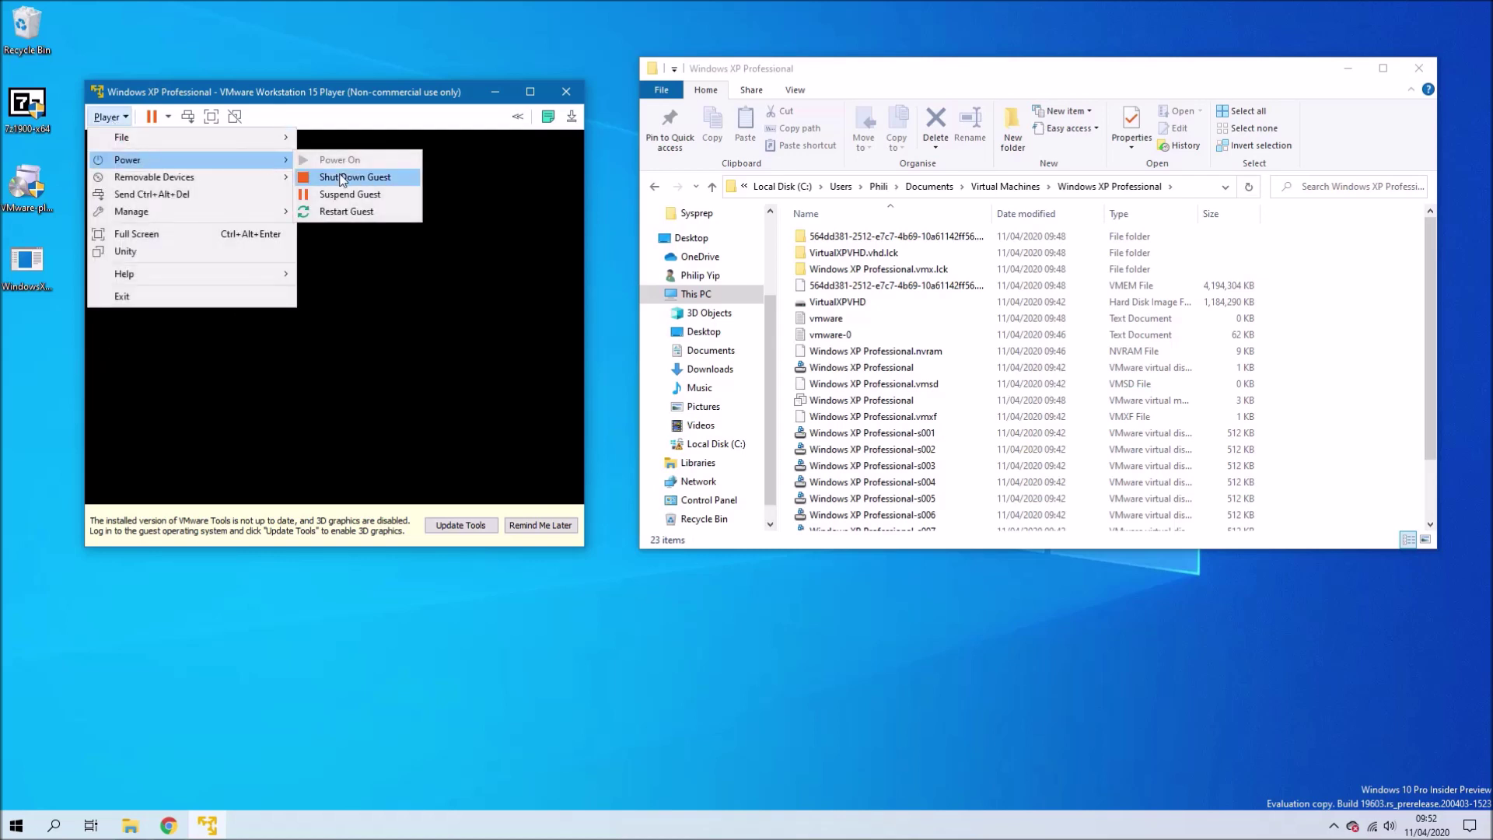
pyautogui.click(350, 212)
pyautogui.click(373, 349)
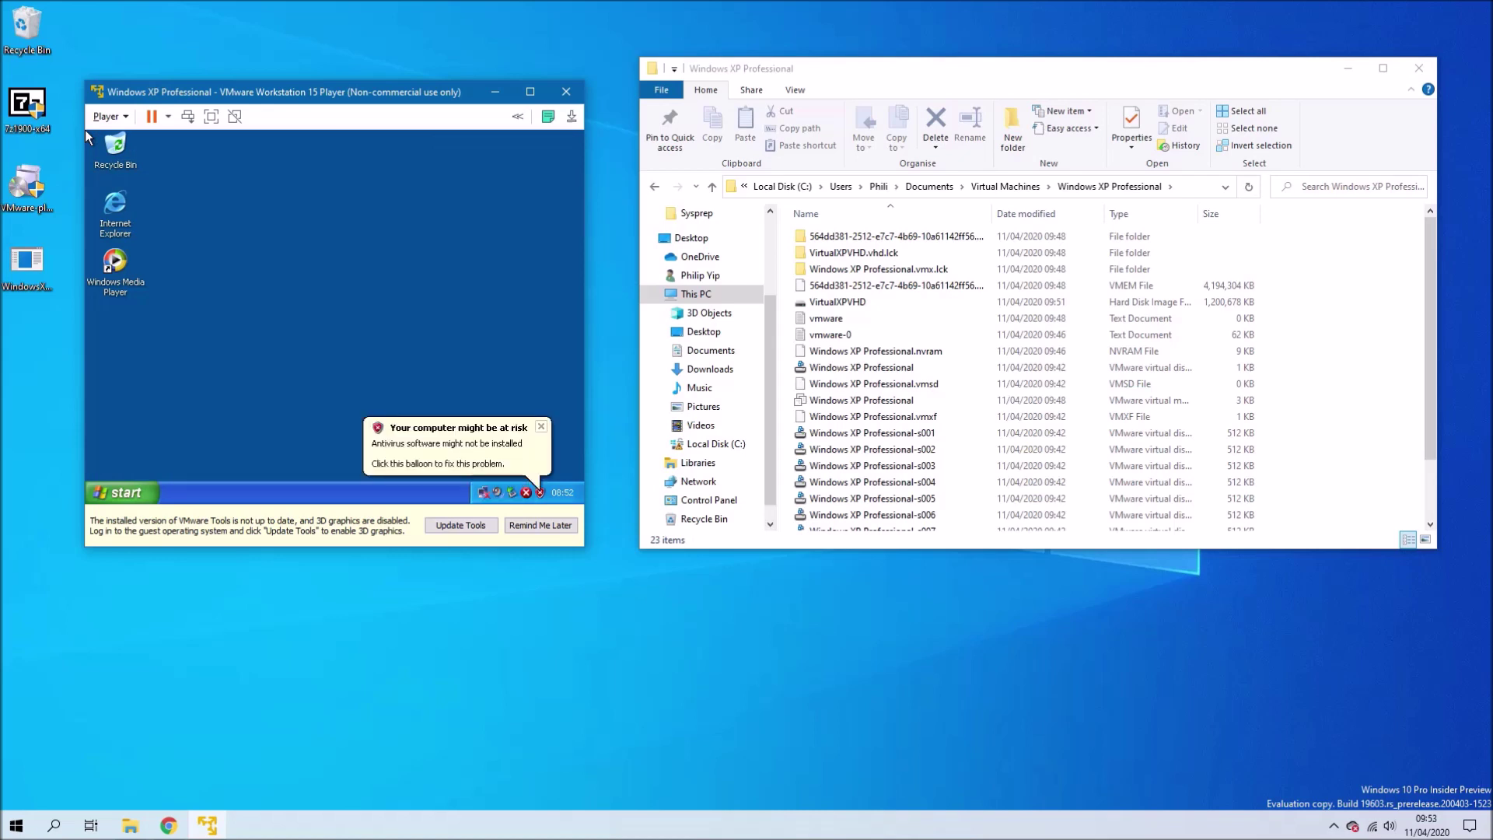
# - Remove Virtual PC Integration Components through appwiz.cpl (Add or Remove Programs) and accept restarting XP now
pyautogui.press('super+r')
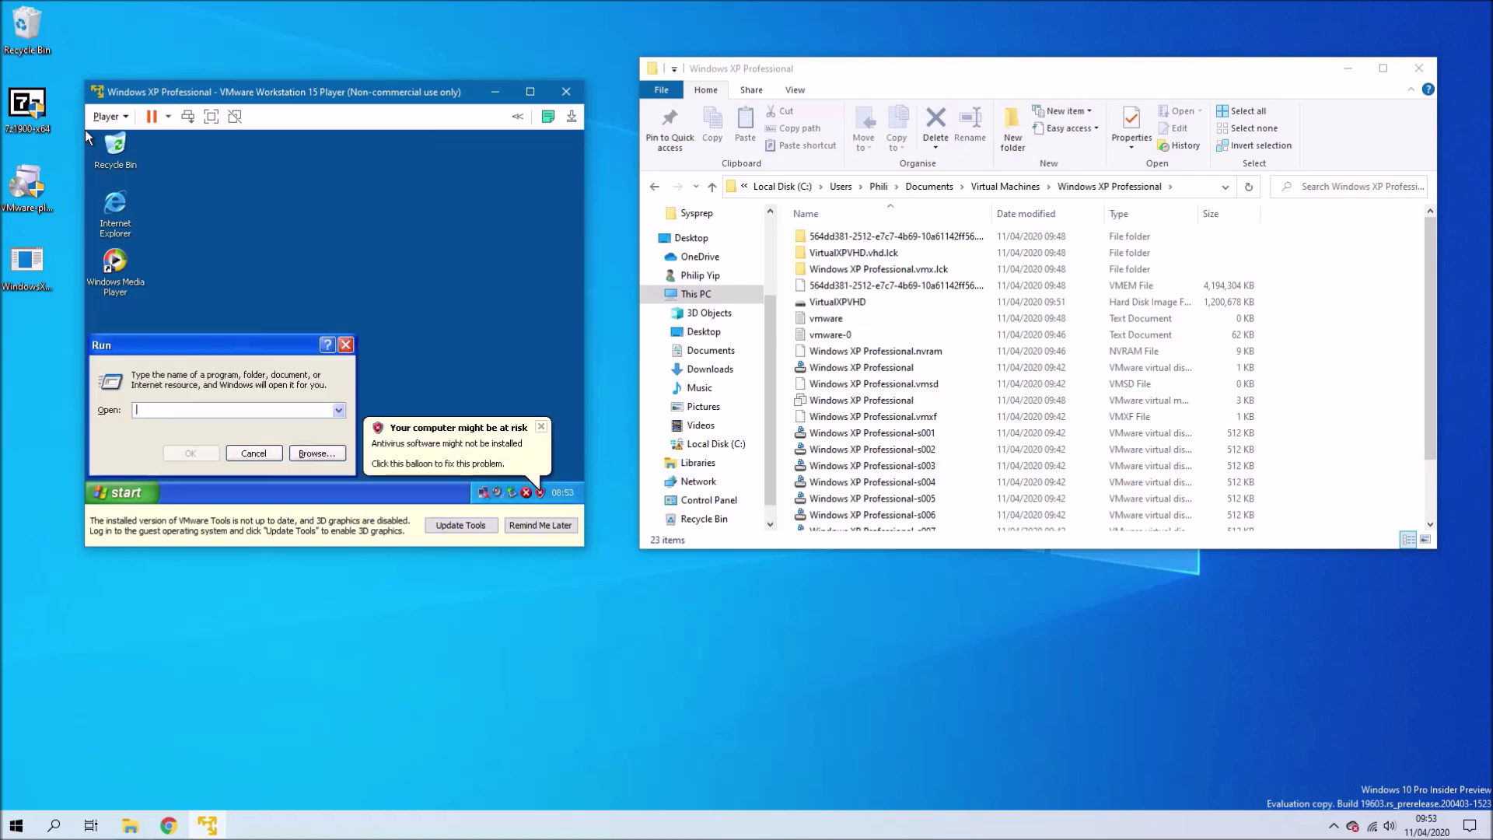
pyautogui.write('appwiz.cpl')
pyautogui.press('Return')
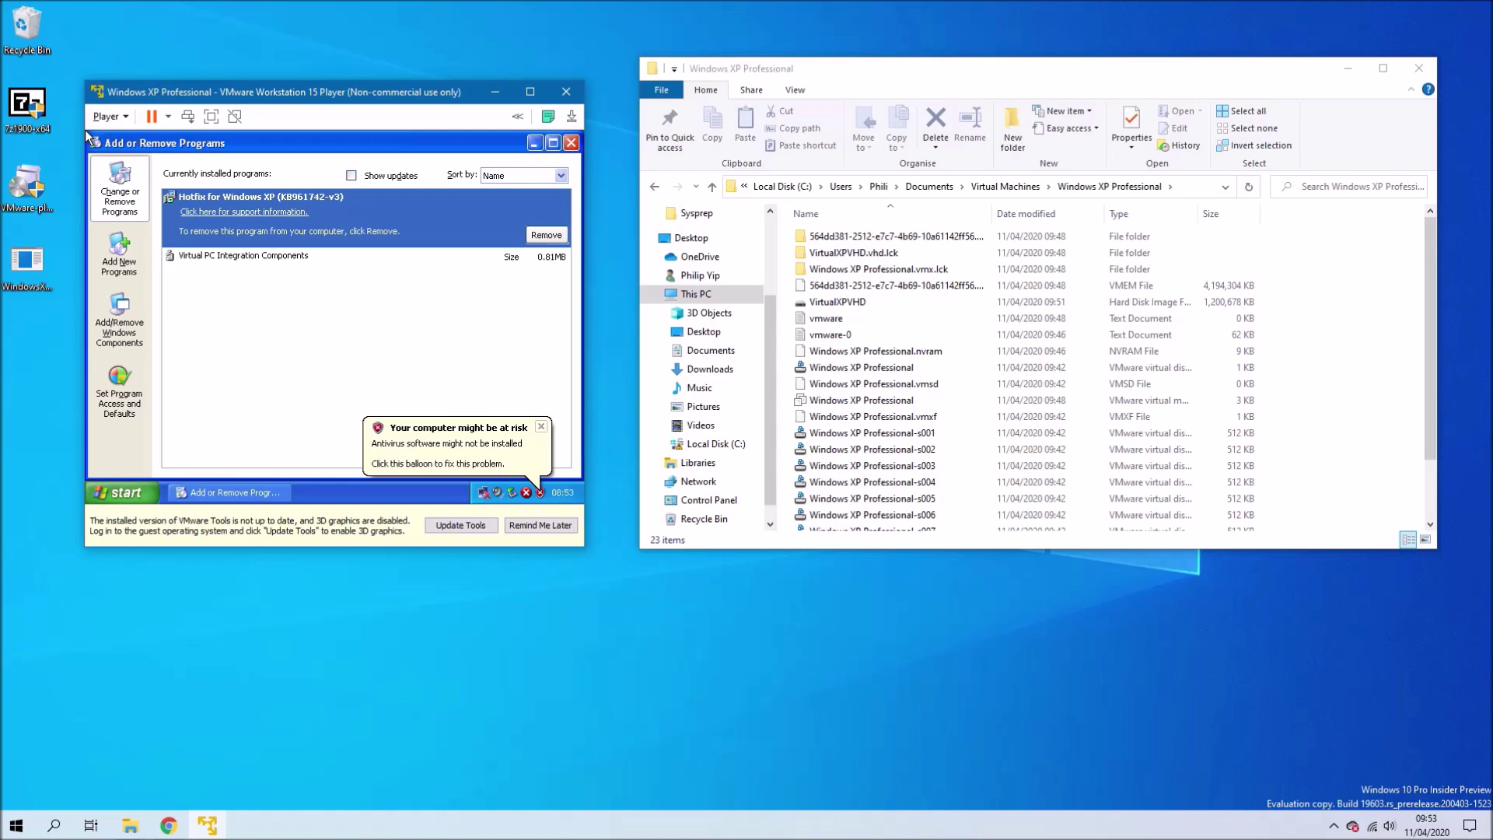
pyautogui.press('Down')
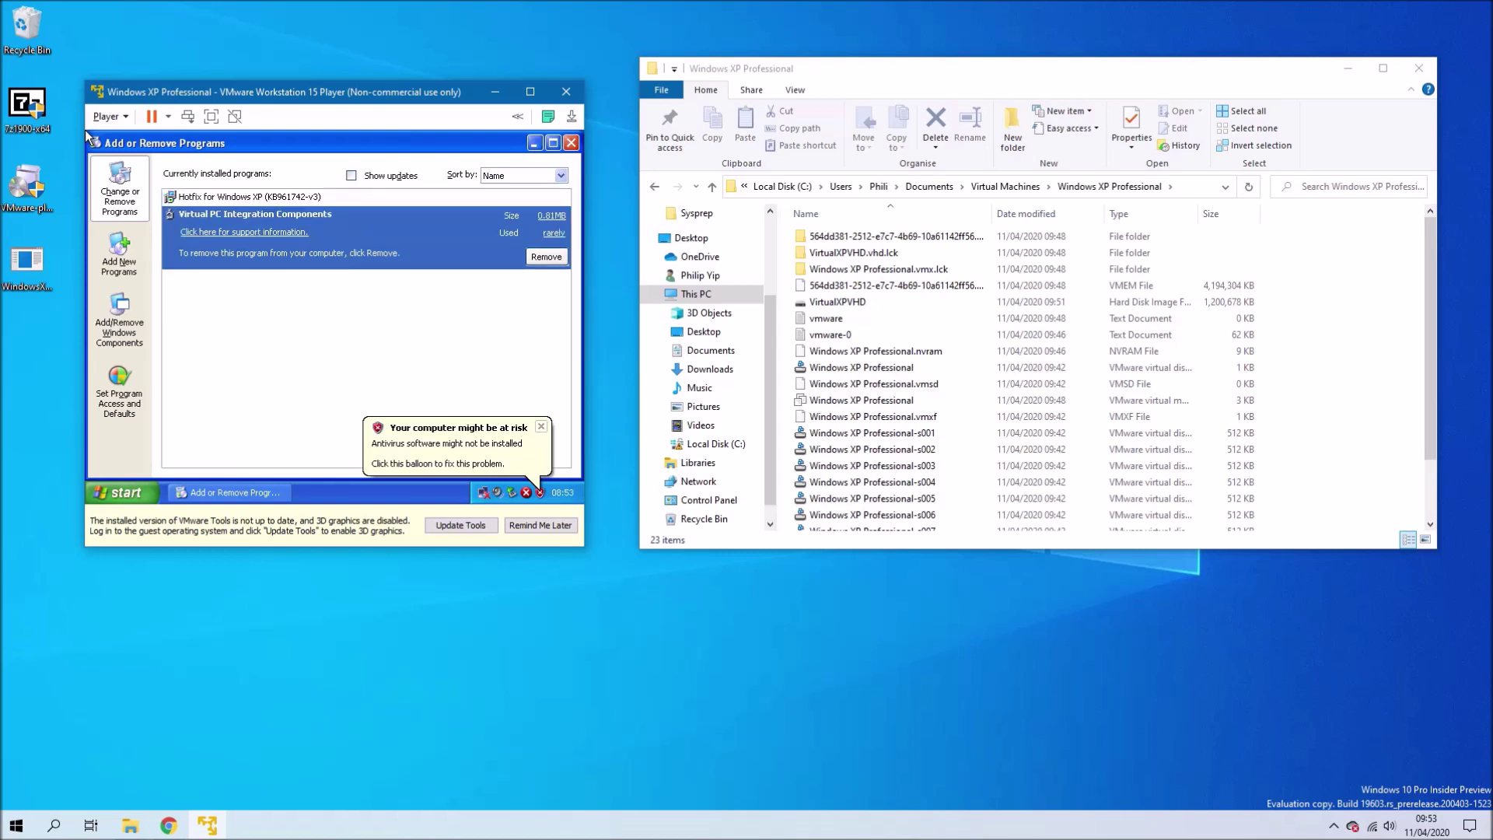
pyautogui.press('Tab')
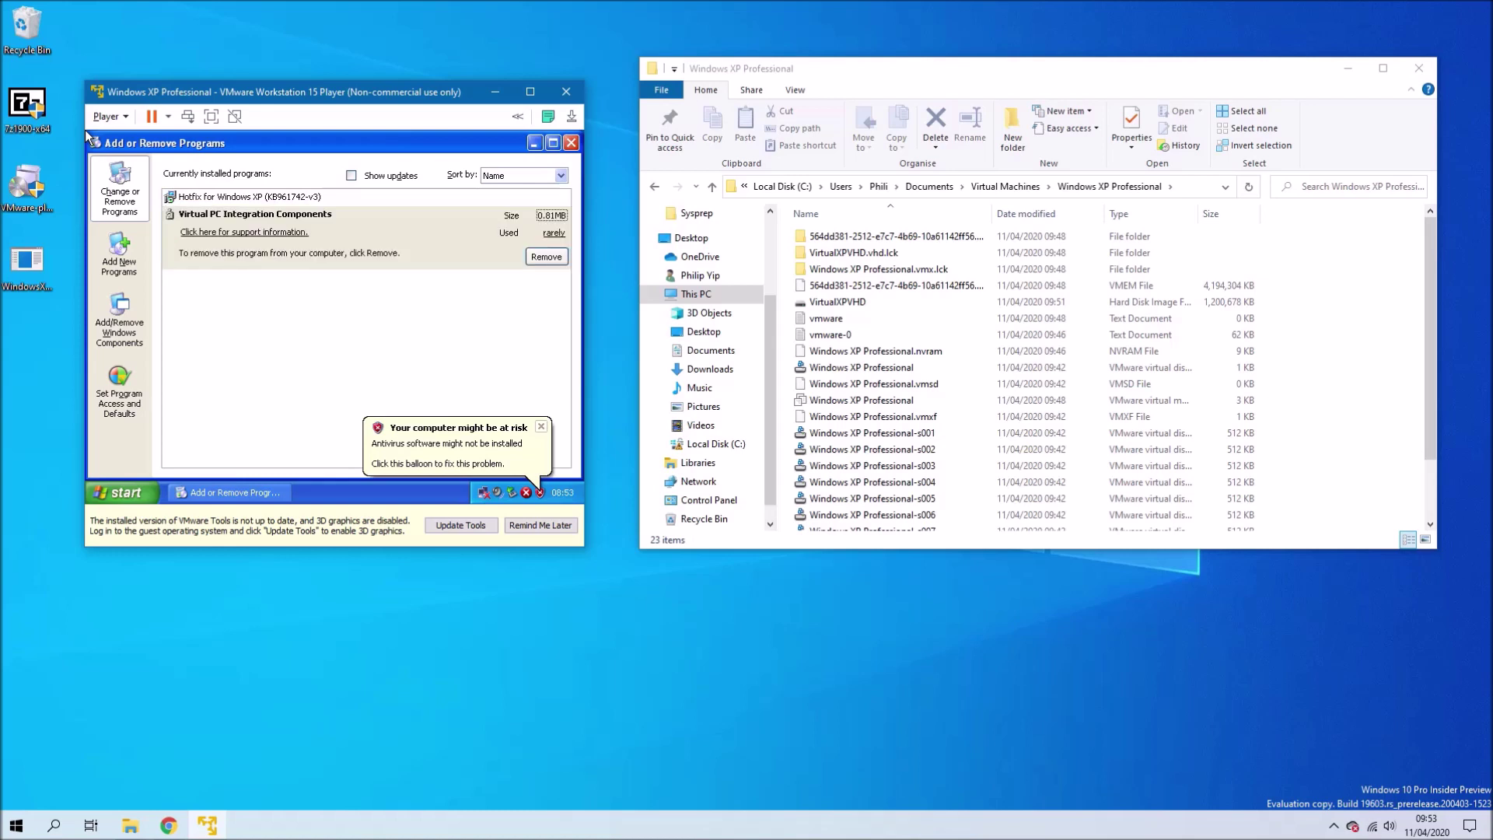
pyautogui.press('Tab')
pyautogui.press('Tab')
pyautogui.press('Tab')
pyautogui.press('Return')
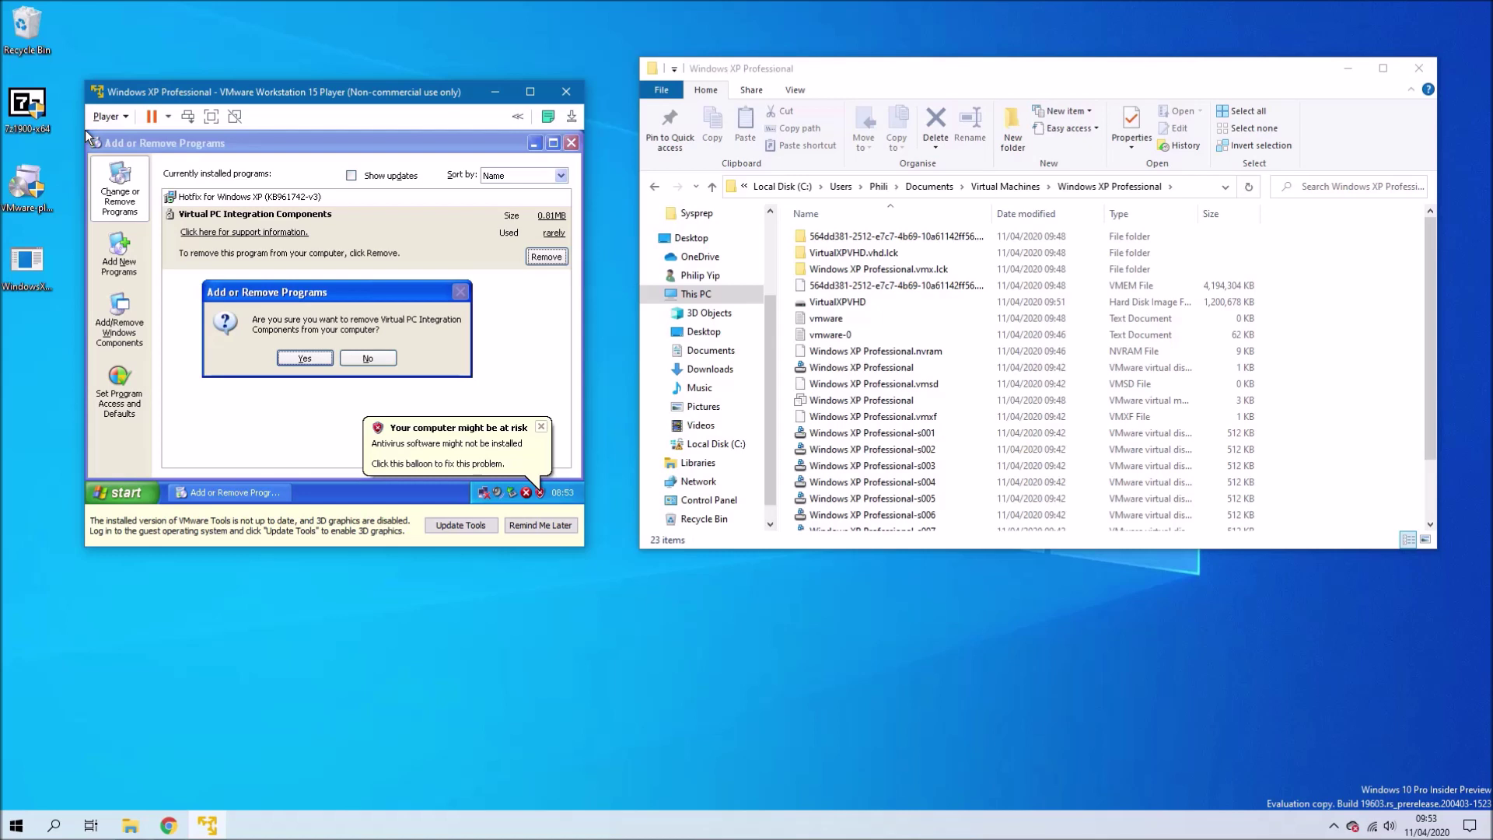
pyautogui.press('Return')
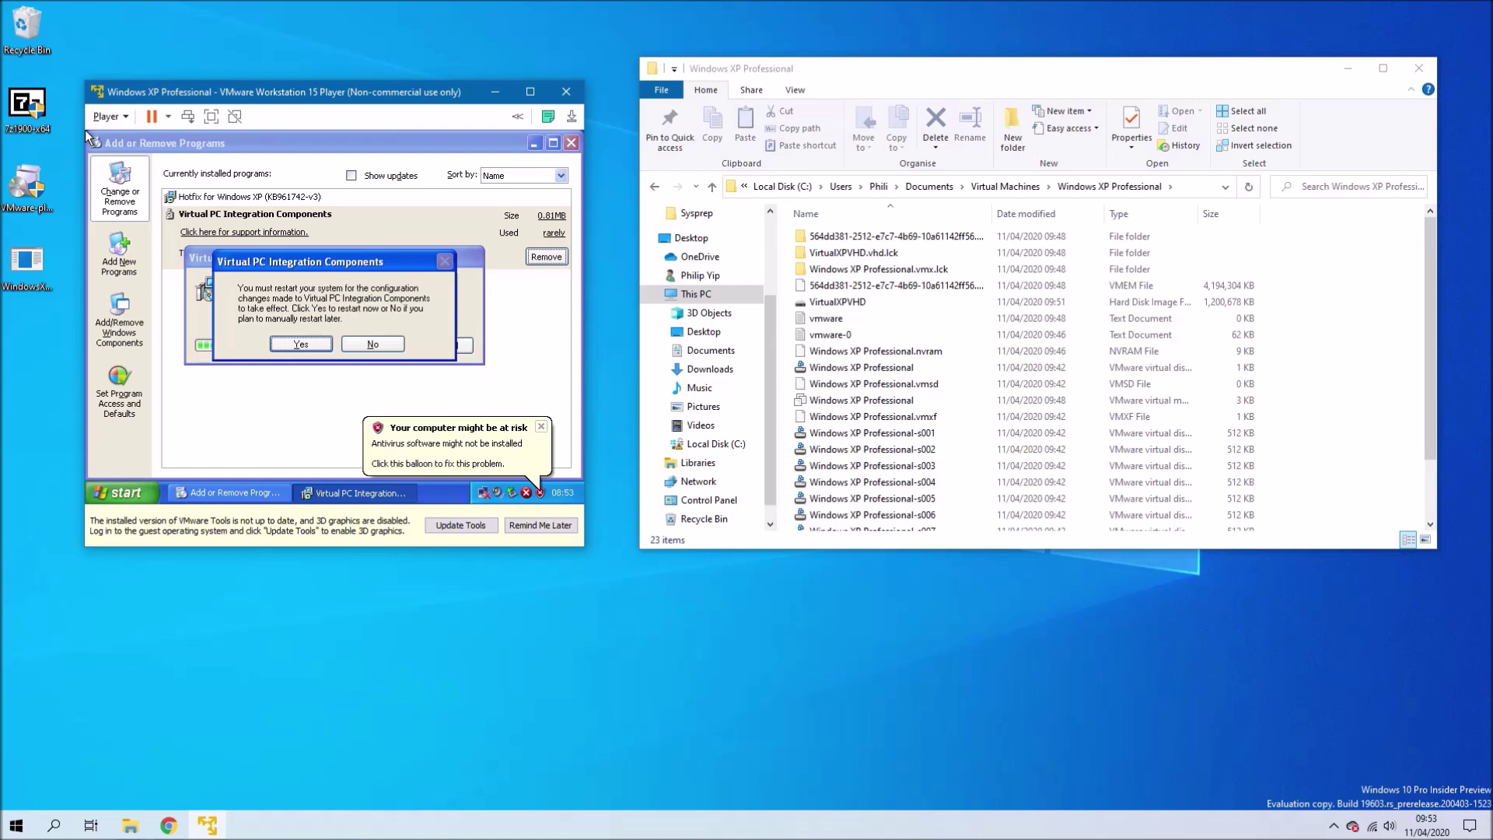
pyautogui.press('Return')
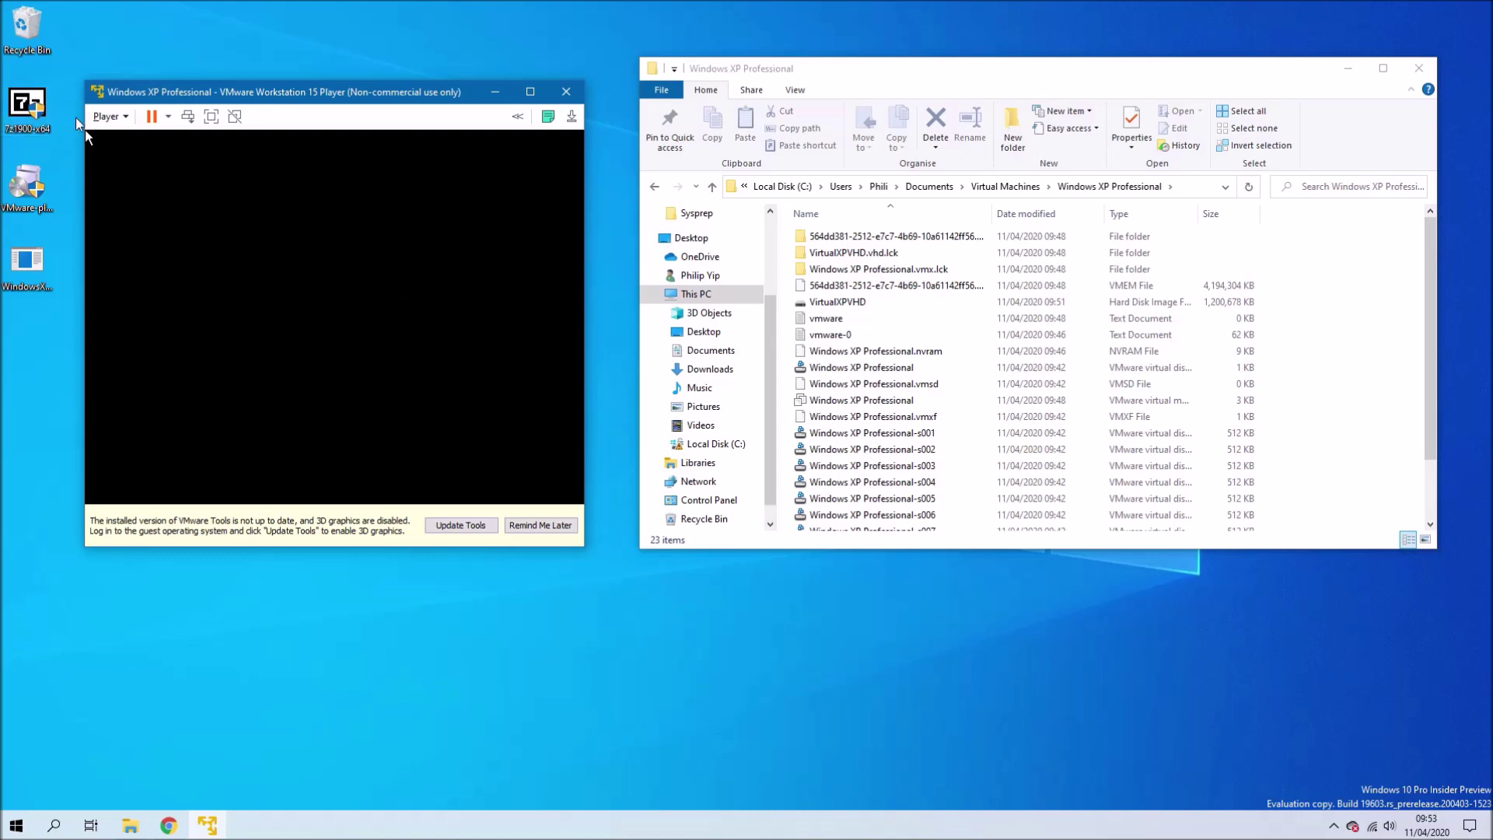
# - Restart the XP guest from the Player menu and log on as Administrator
pyautogui.click(106, 116)
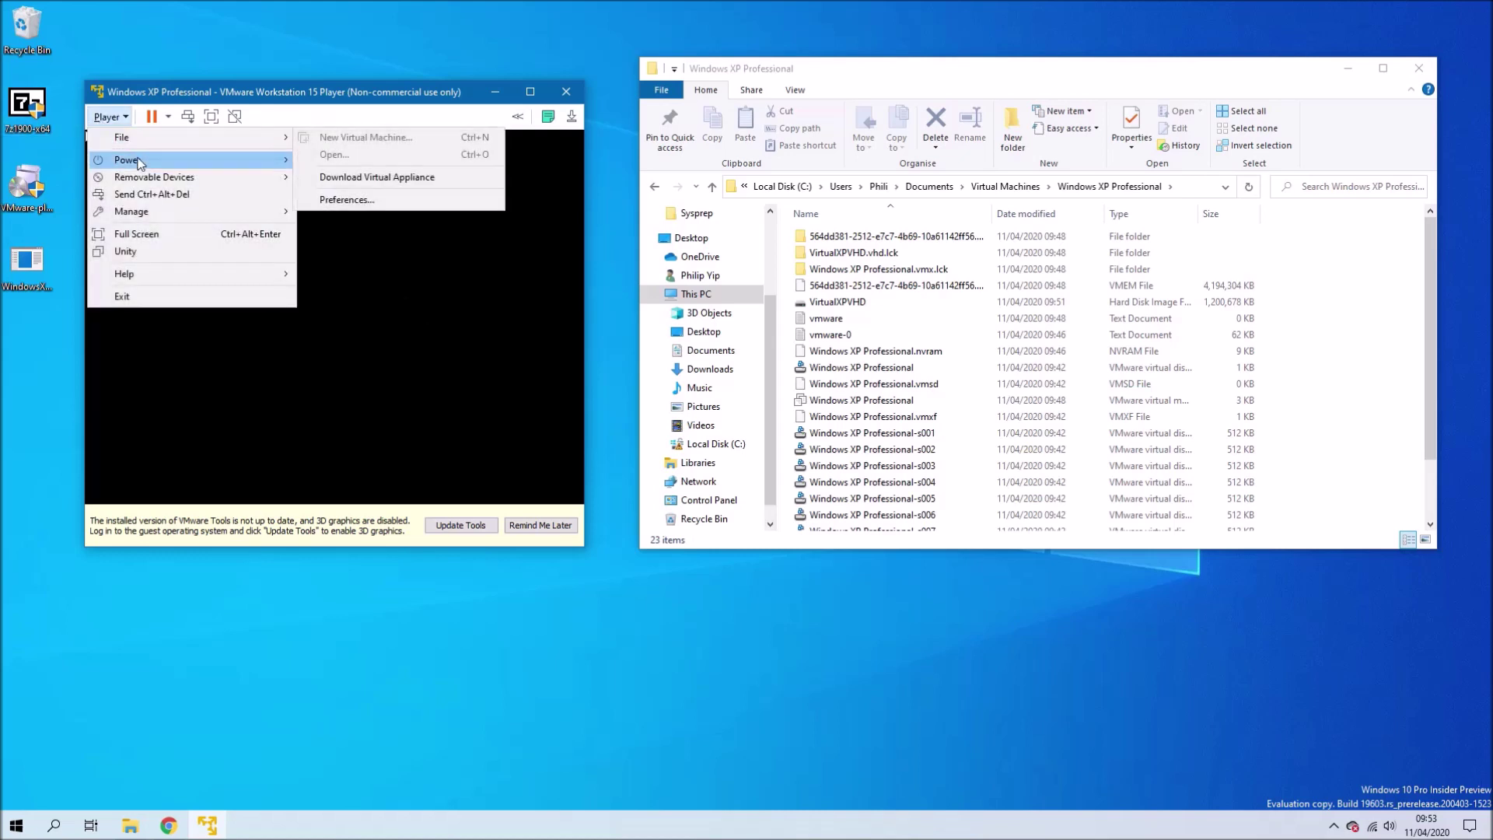
pyautogui.moveTo(144, 160)
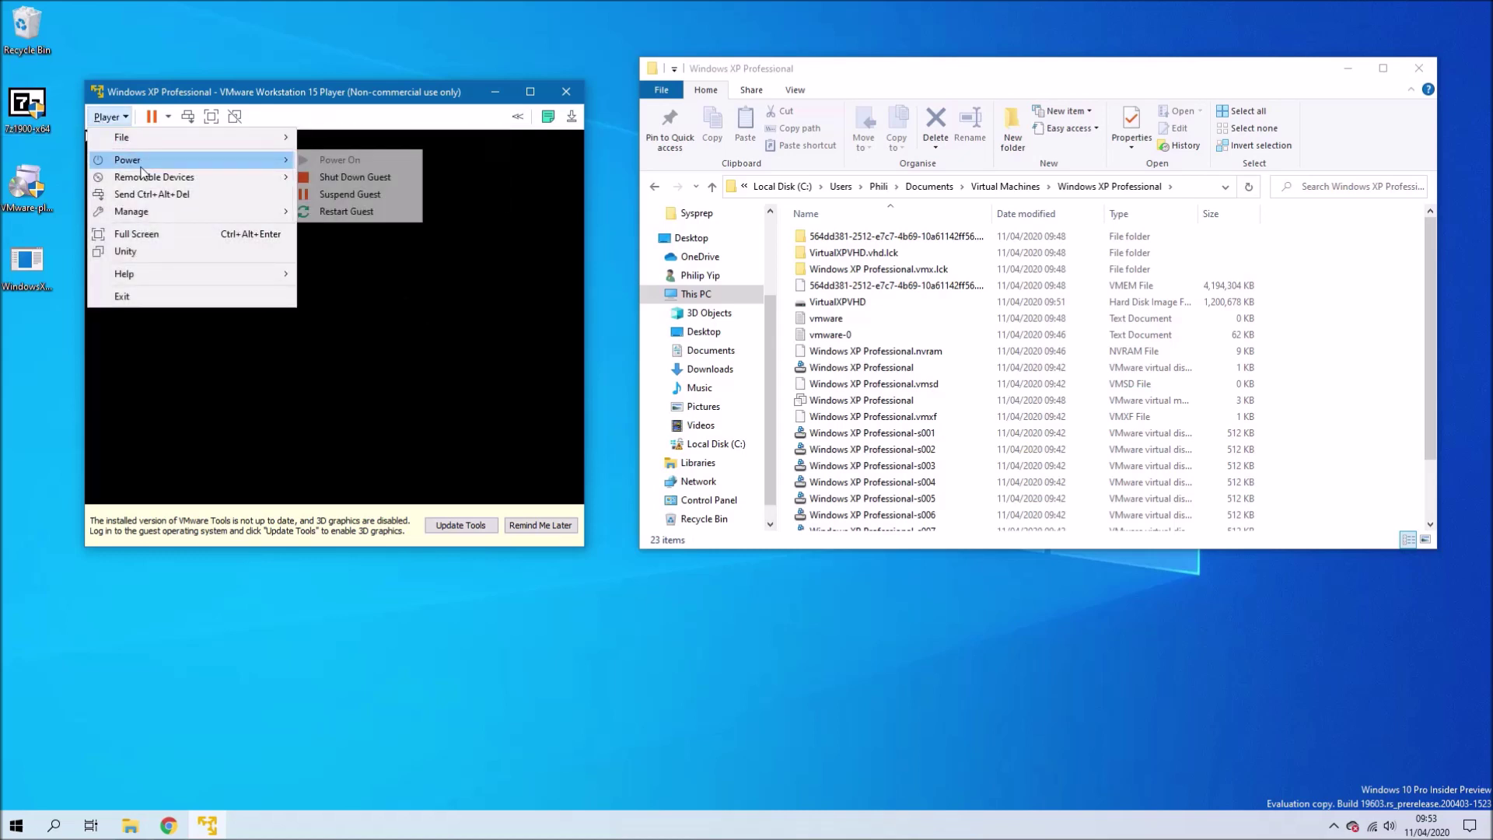
pyautogui.click(354, 211)
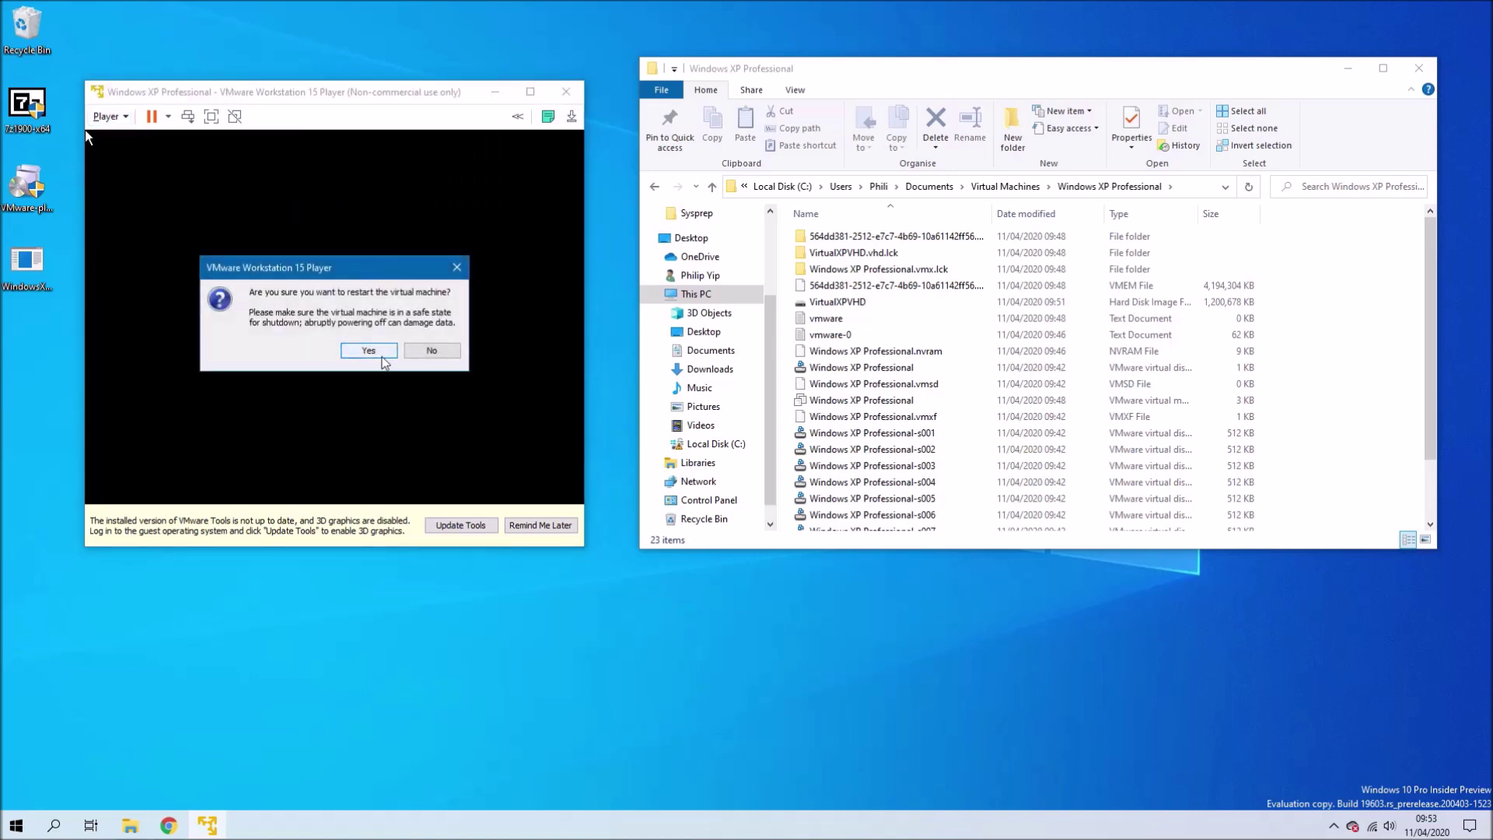
pyautogui.click(380, 358)
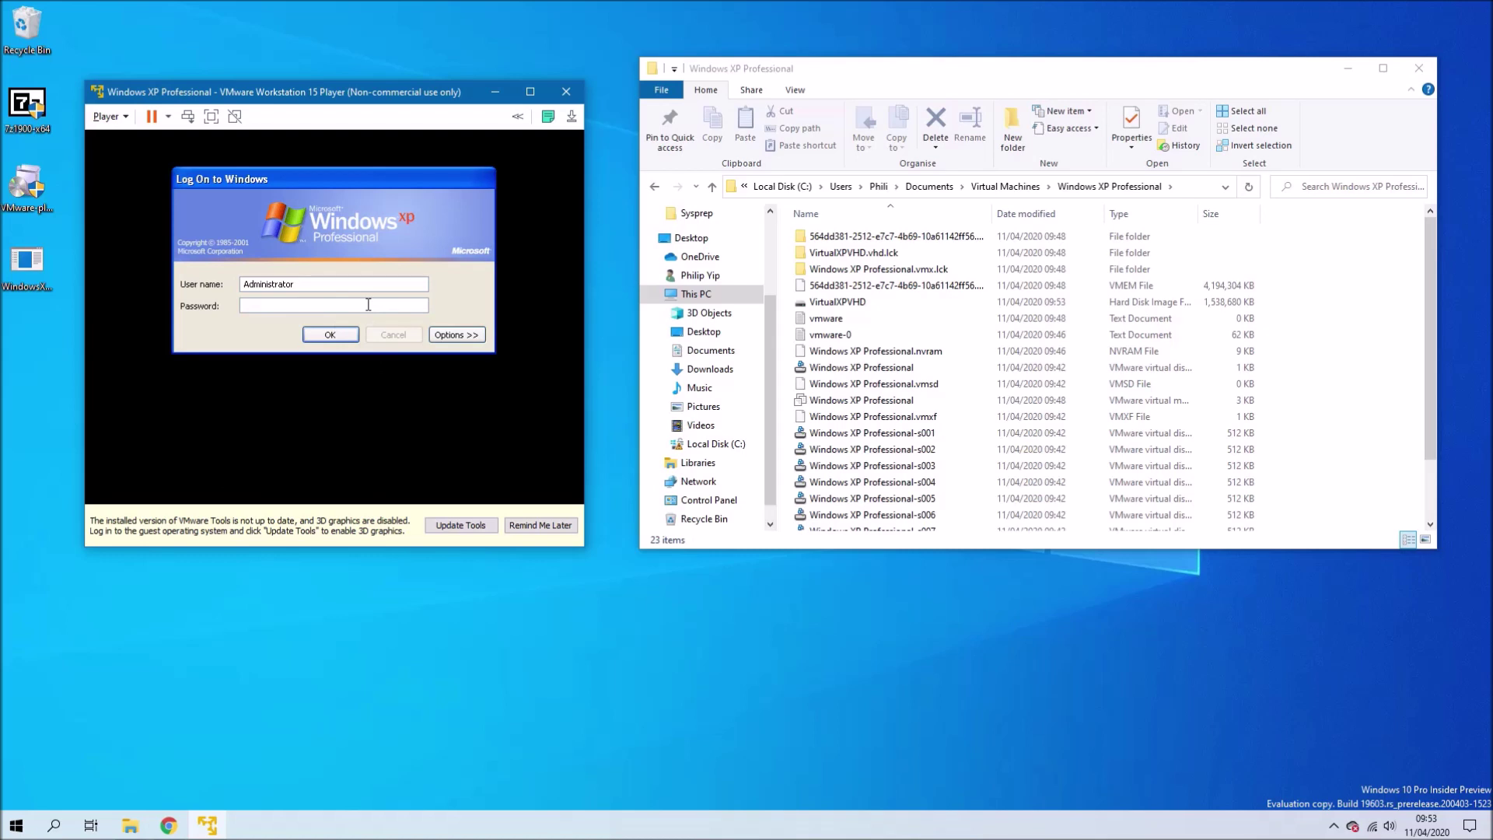
pyautogui.press('Return')
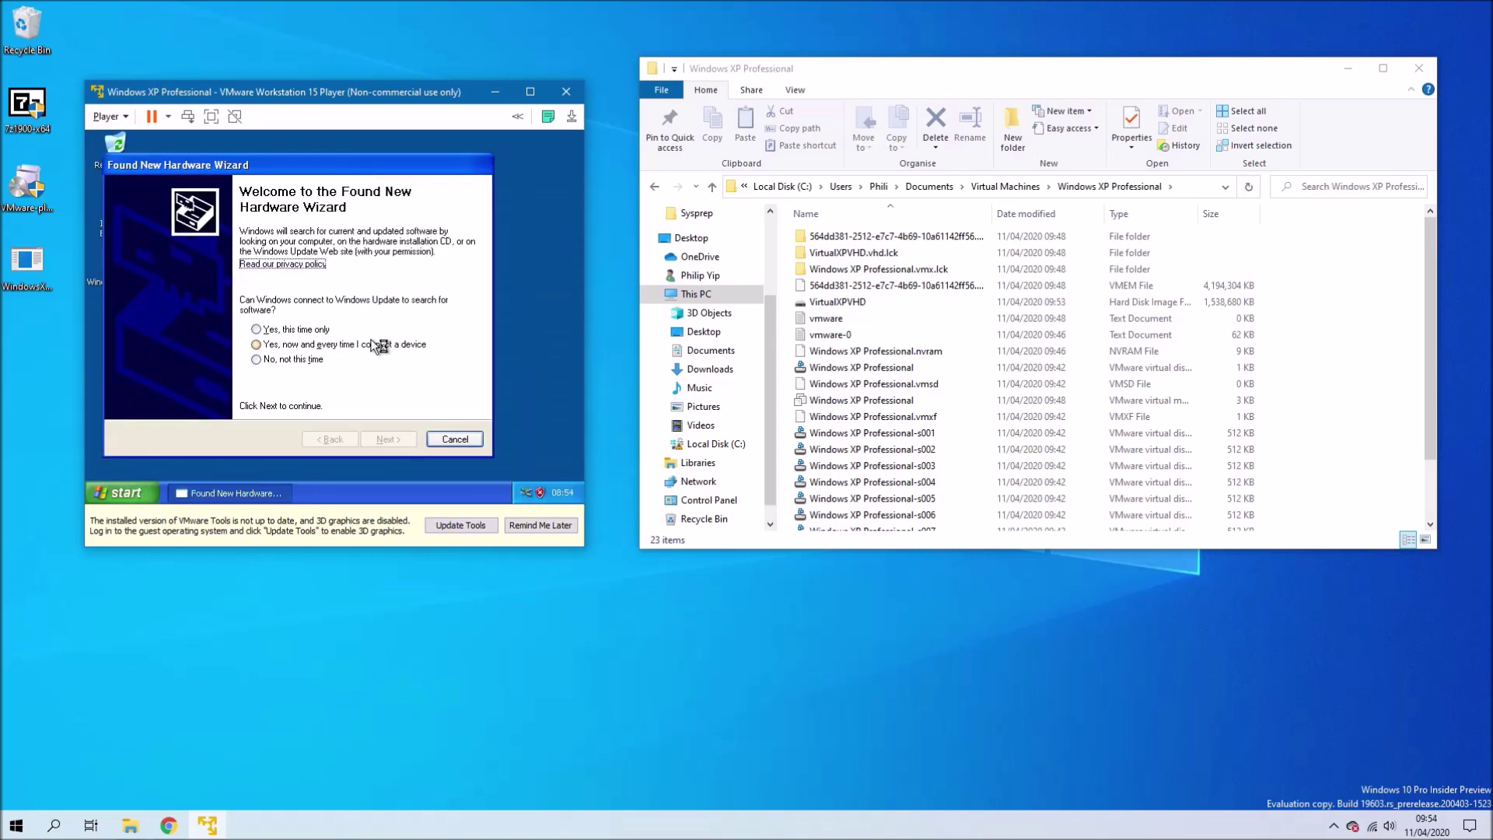
# - Install VMware Tools with the Typical setup and restart the guest to complete it
pyautogui.click(453, 529)
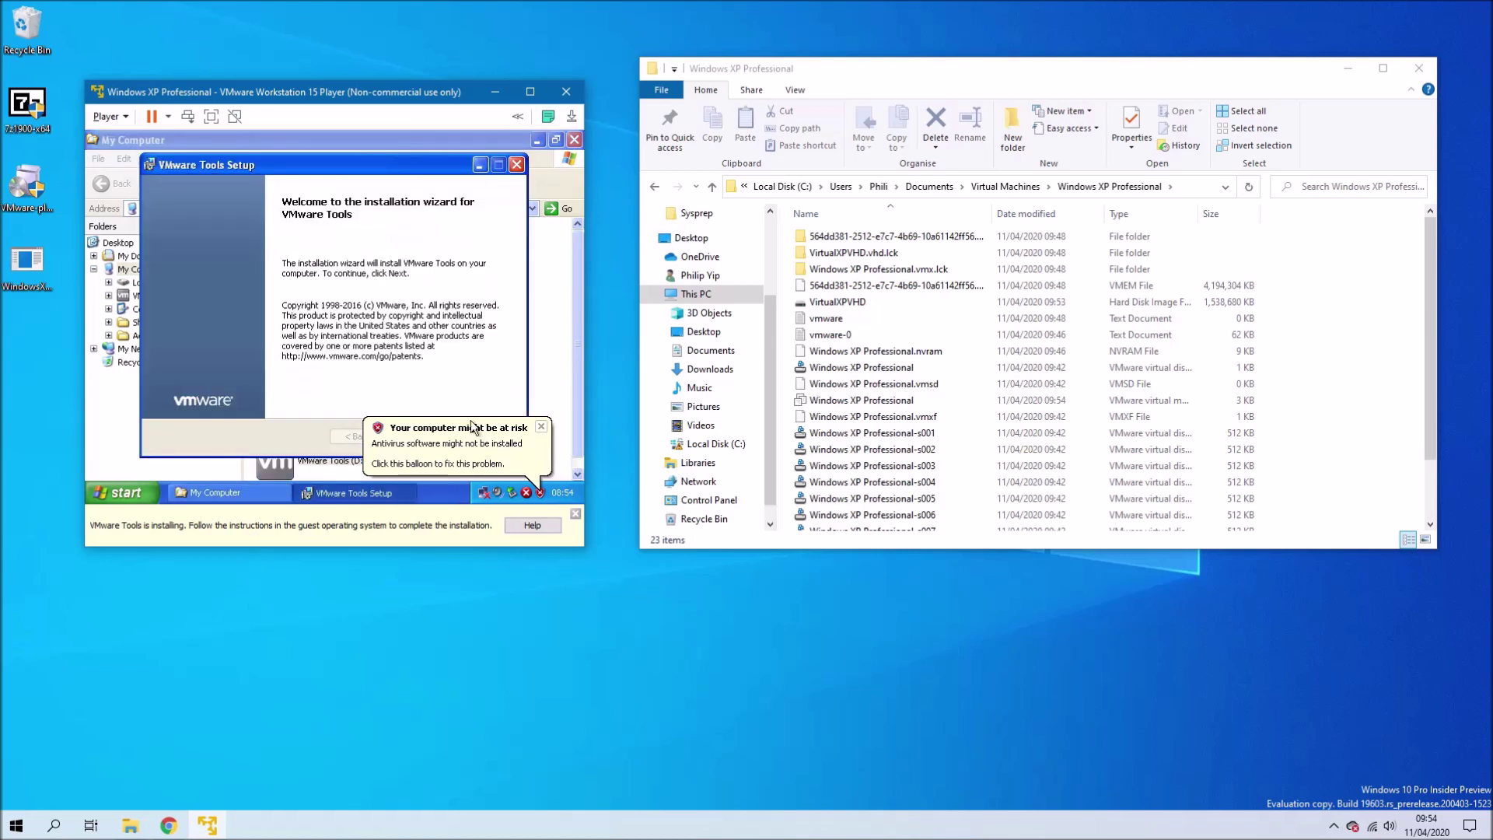
pyautogui.click(441, 440)
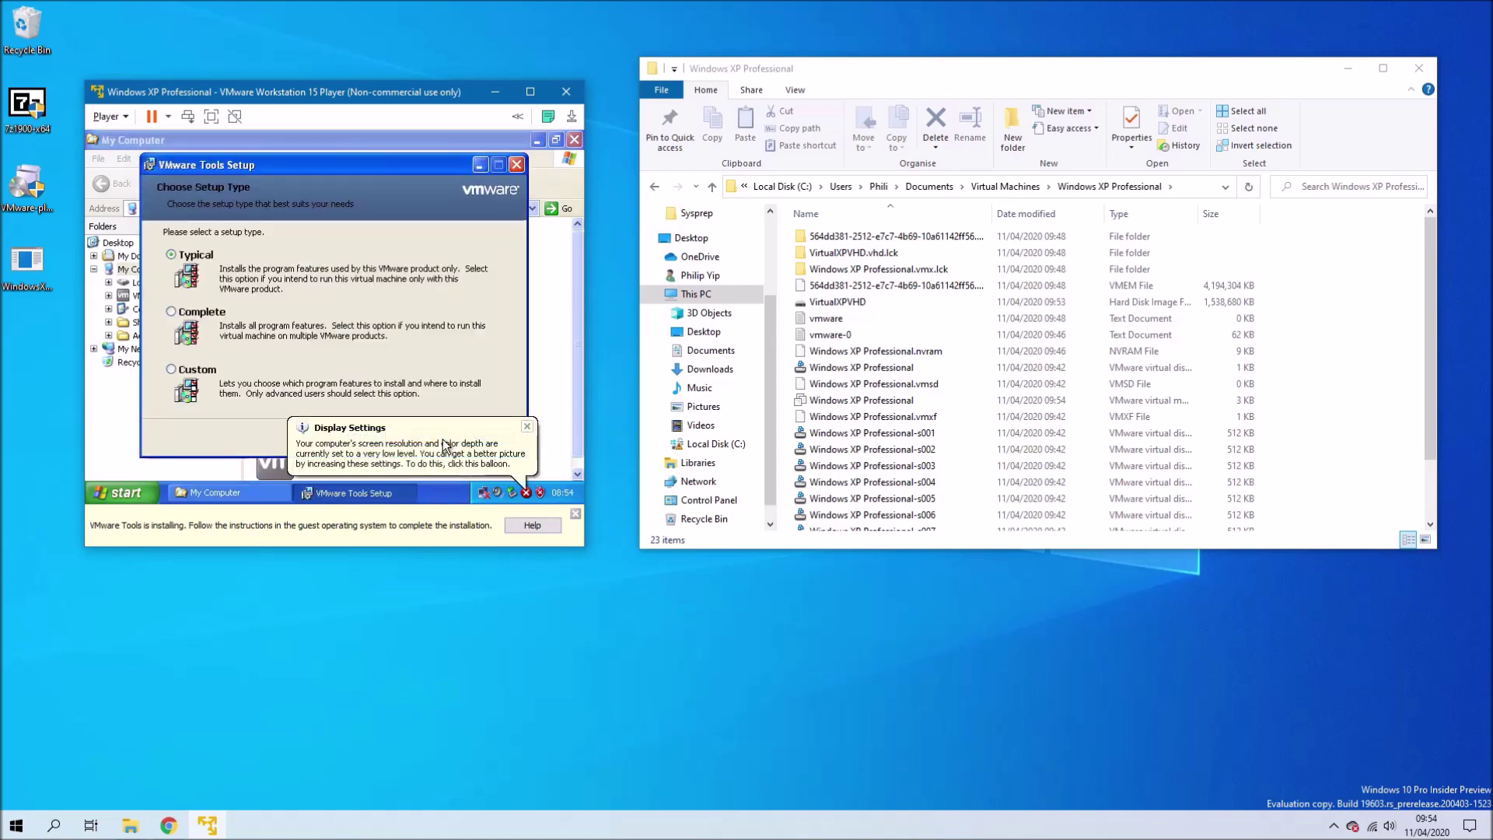
pyautogui.click(415, 437)
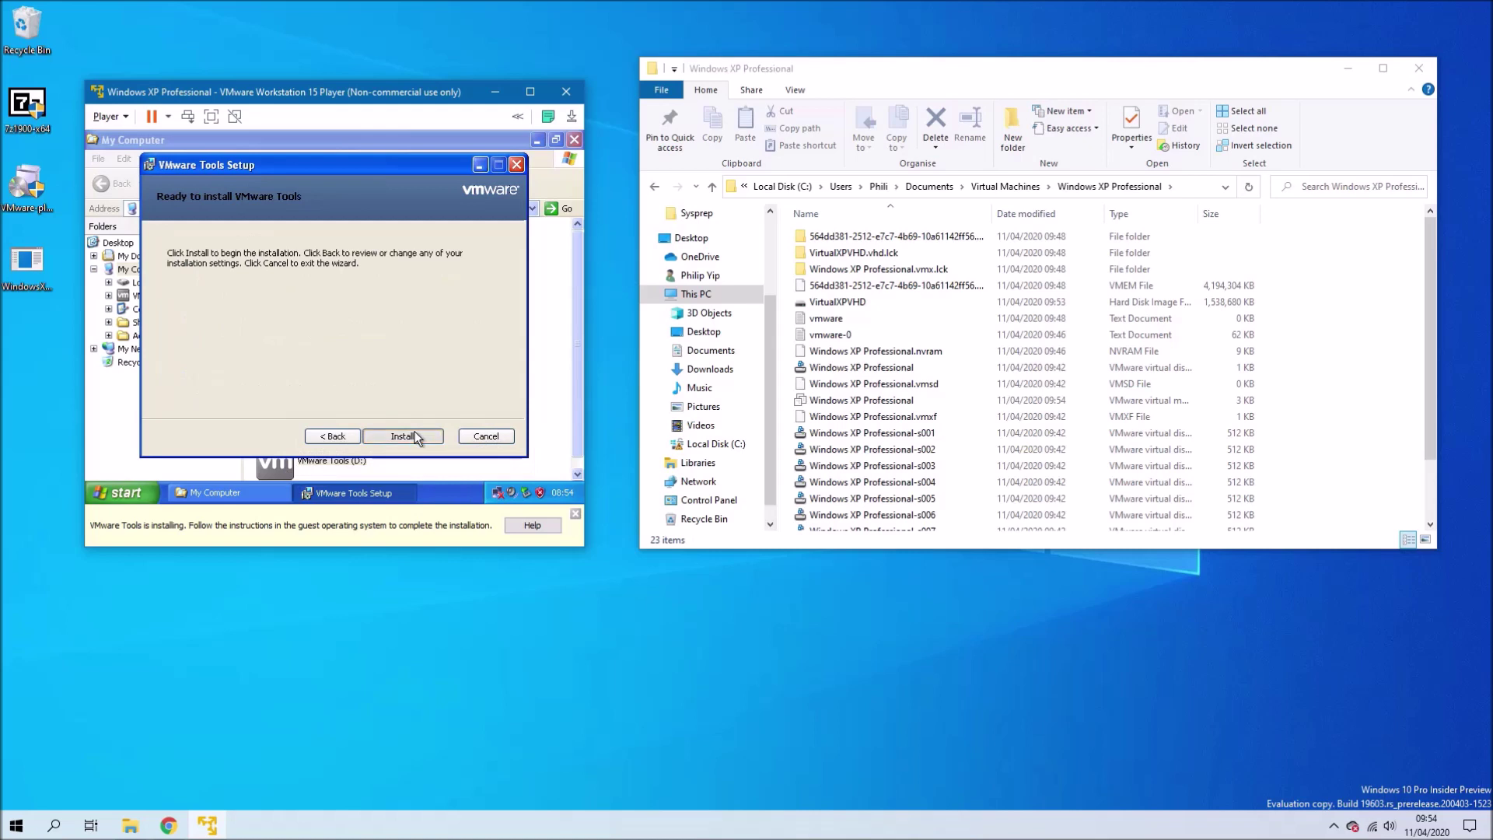
pyautogui.click(414, 434)
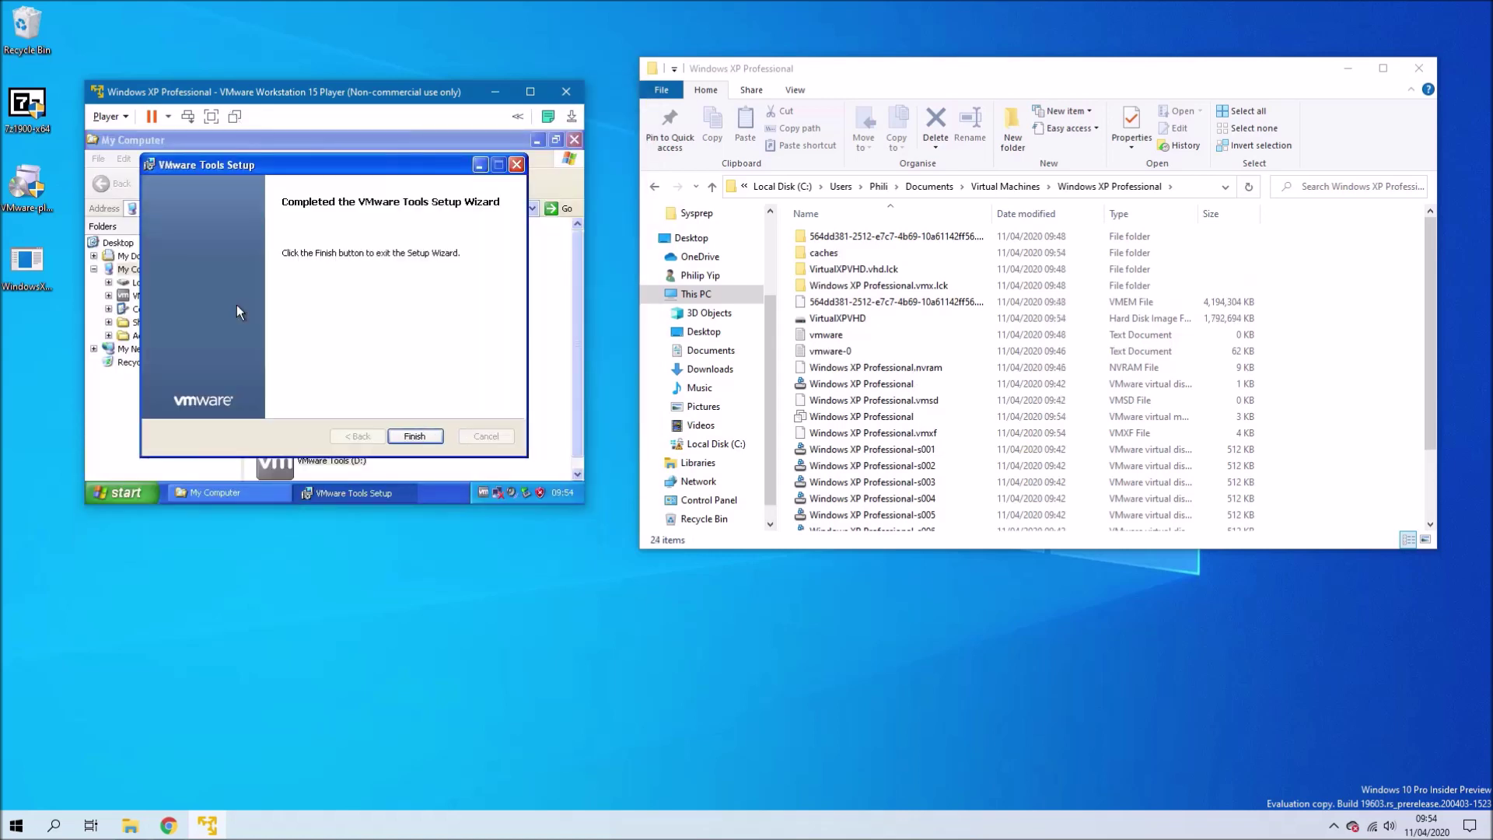
pyautogui.click(436, 440)
pyautogui.click(279, 351)
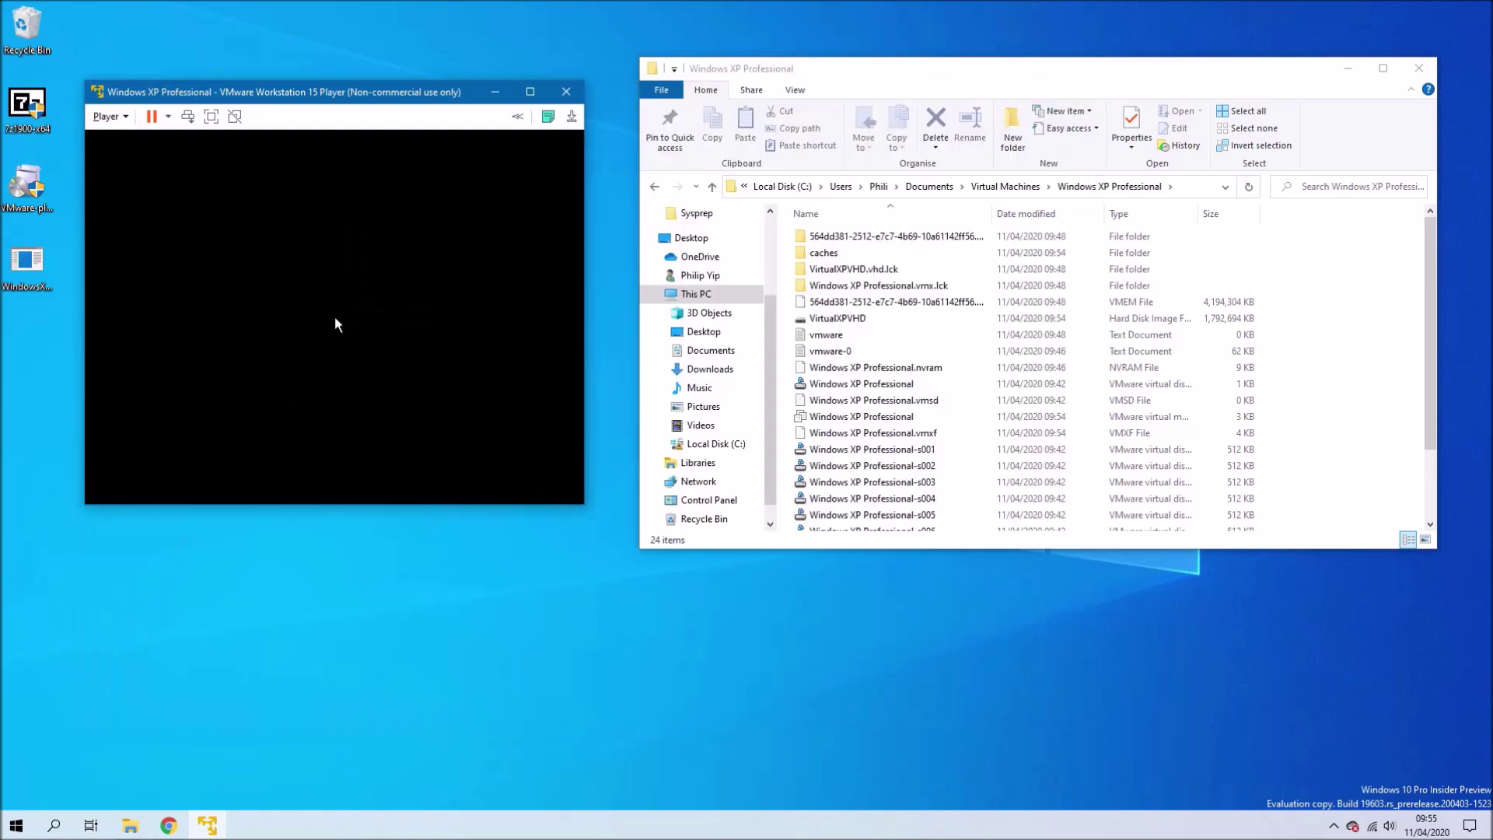
pyautogui.moveTo(334, 92); pyautogui.dragTo(592, 2)
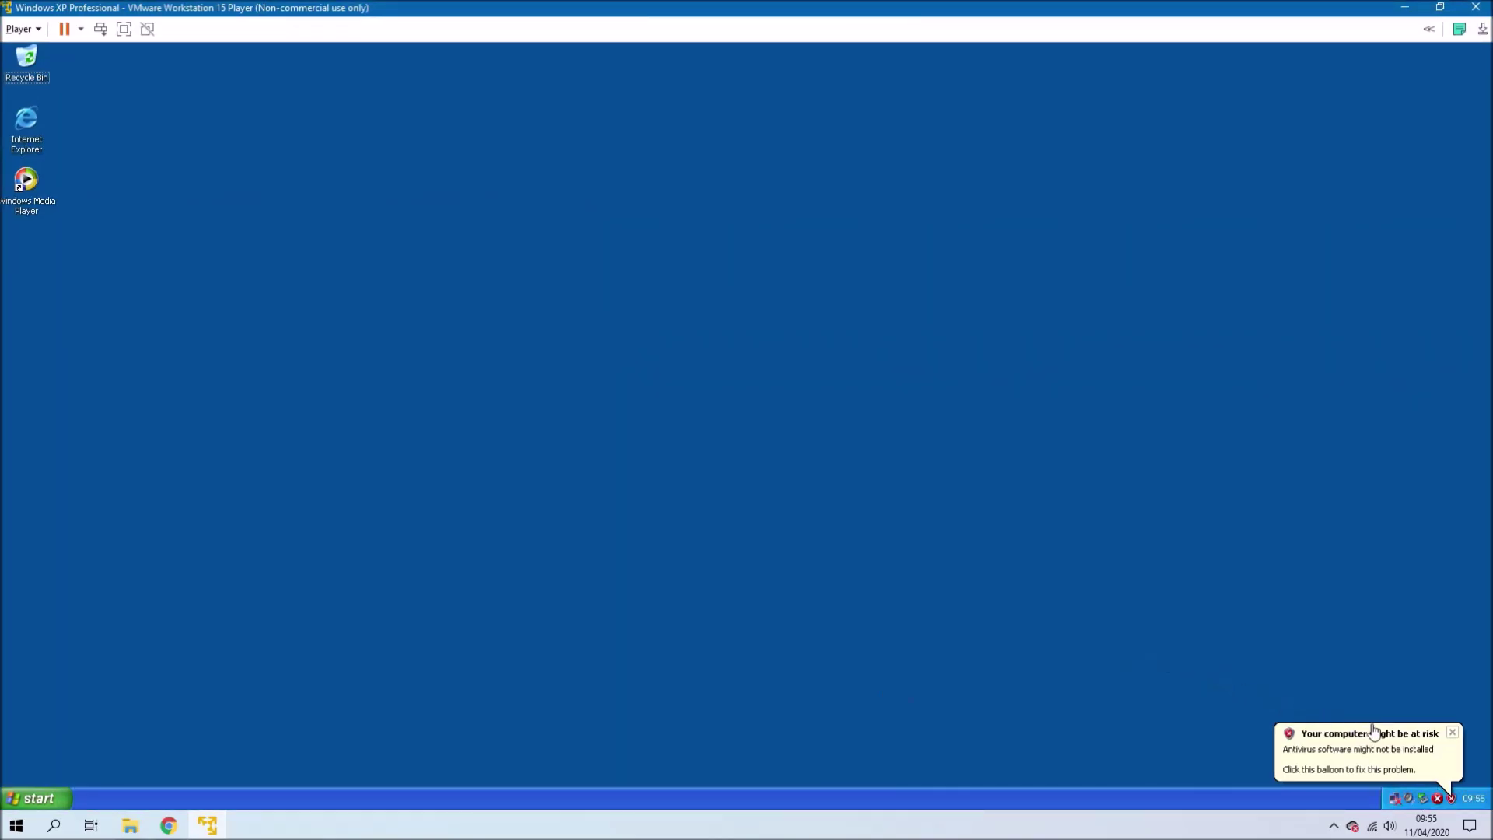
# - Dismiss the antivirus warning and let Windows correct the guest's screen resolution
pyautogui.click(1453, 733)
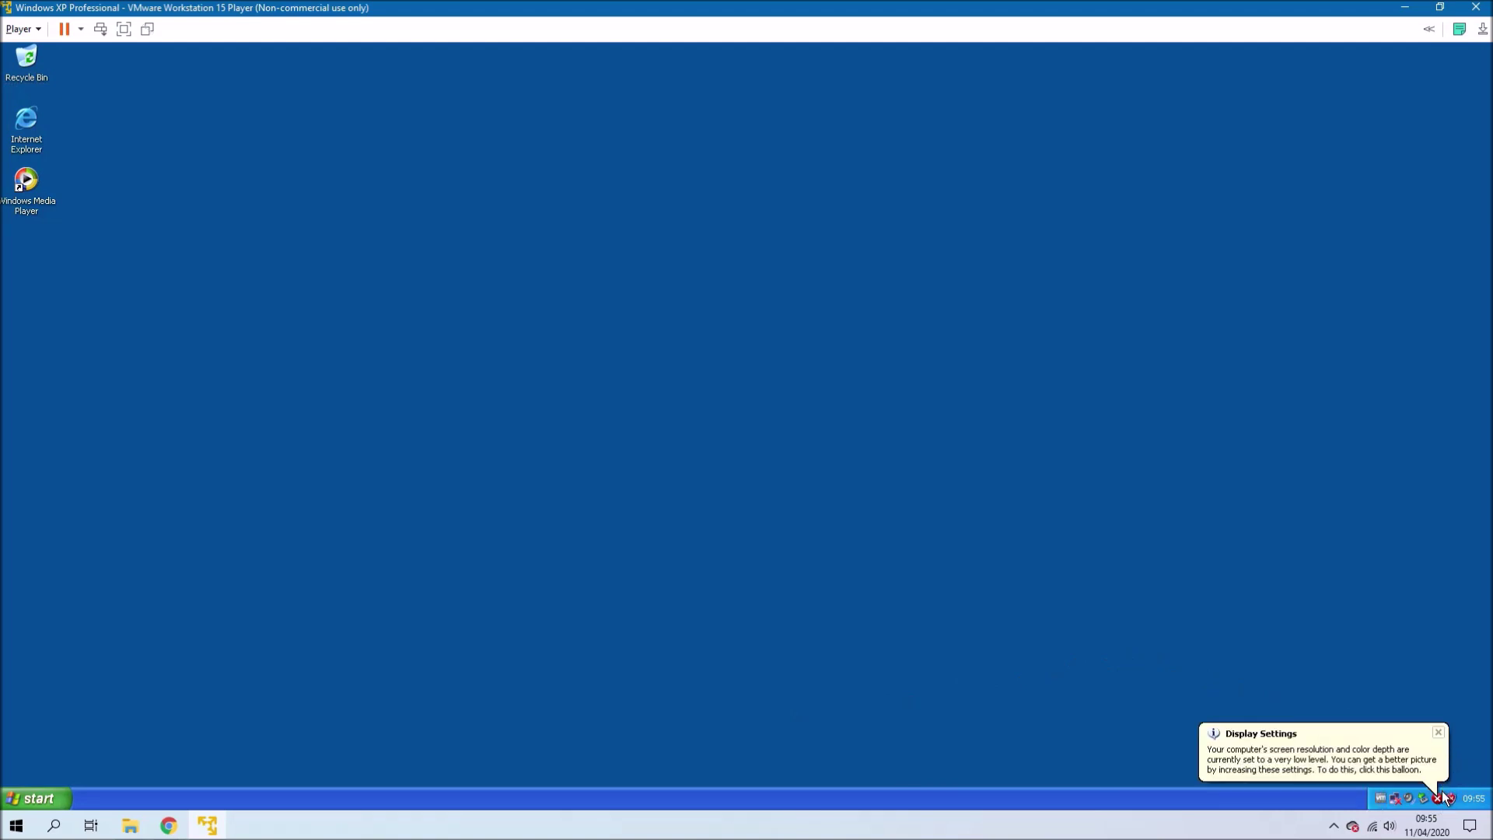
pyautogui.click(1447, 736)
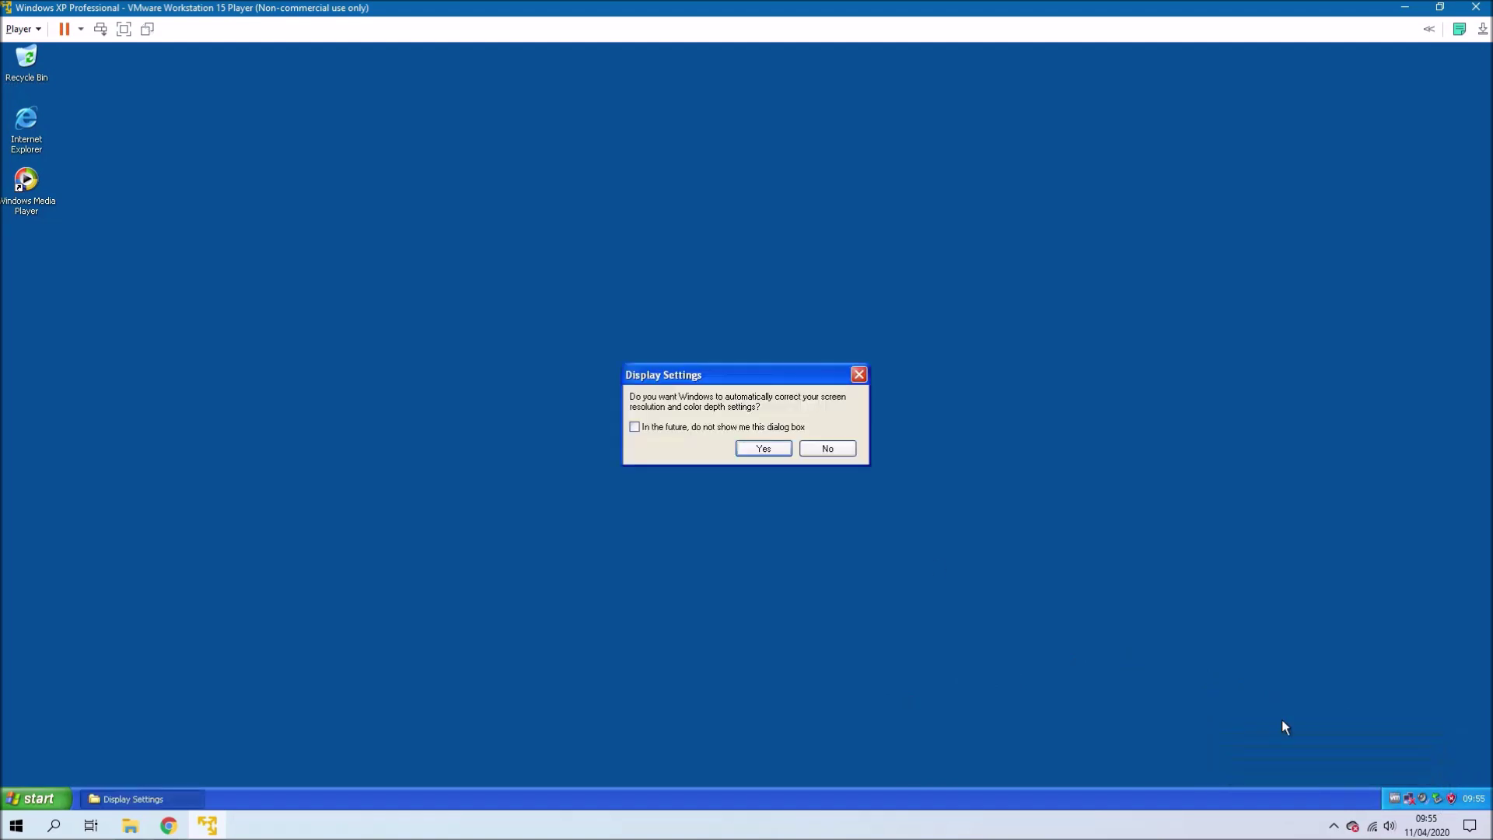
pyautogui.click(763, 449)
pyautogui.press('super')
pyautogui.click(1119, 679)
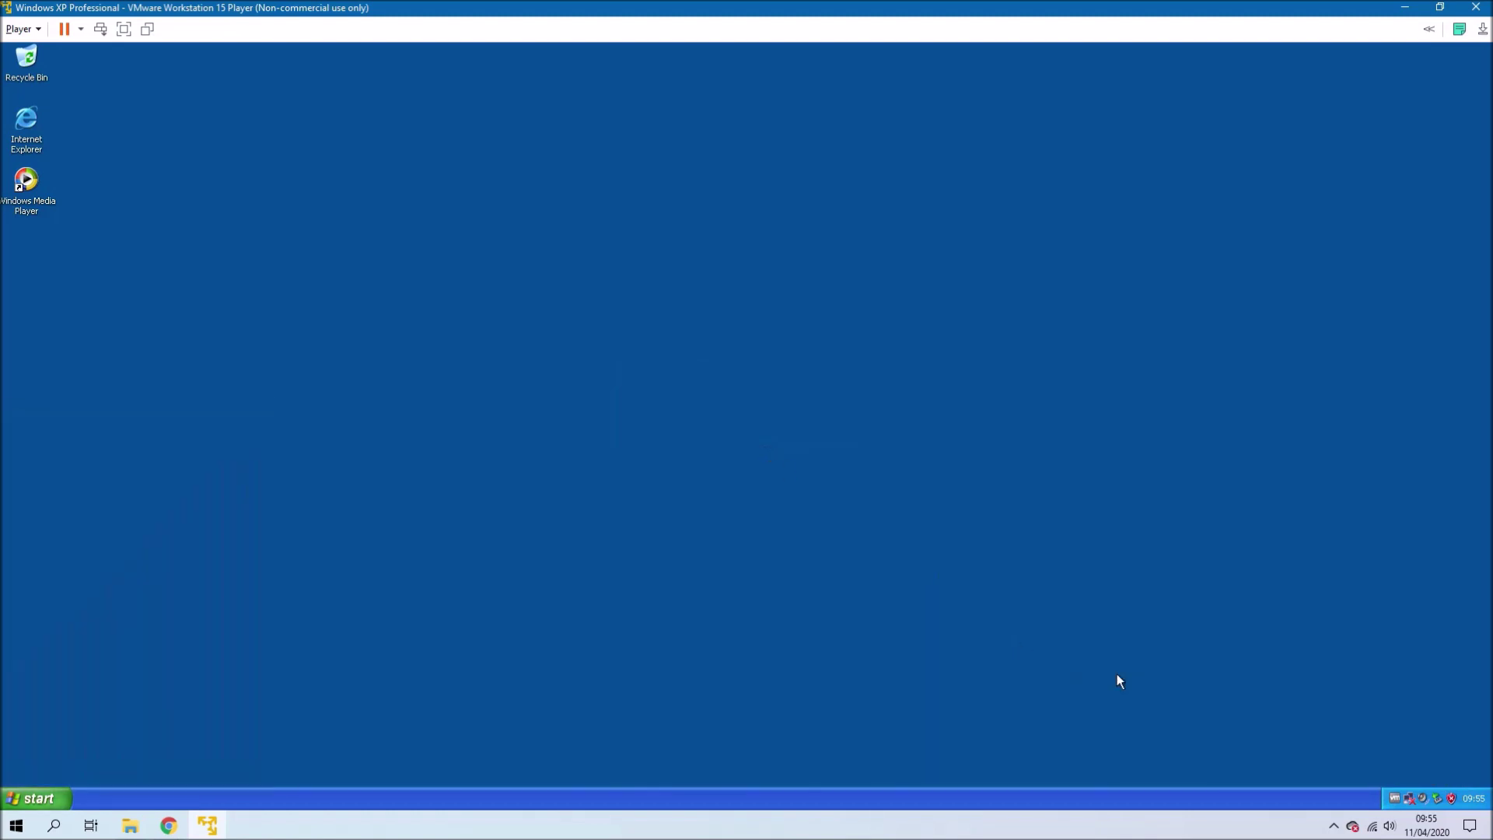
# - In Windows Security Center alert settings, keep only firewall alerts turned on
pyautogui.doubleClick(1449, 798)
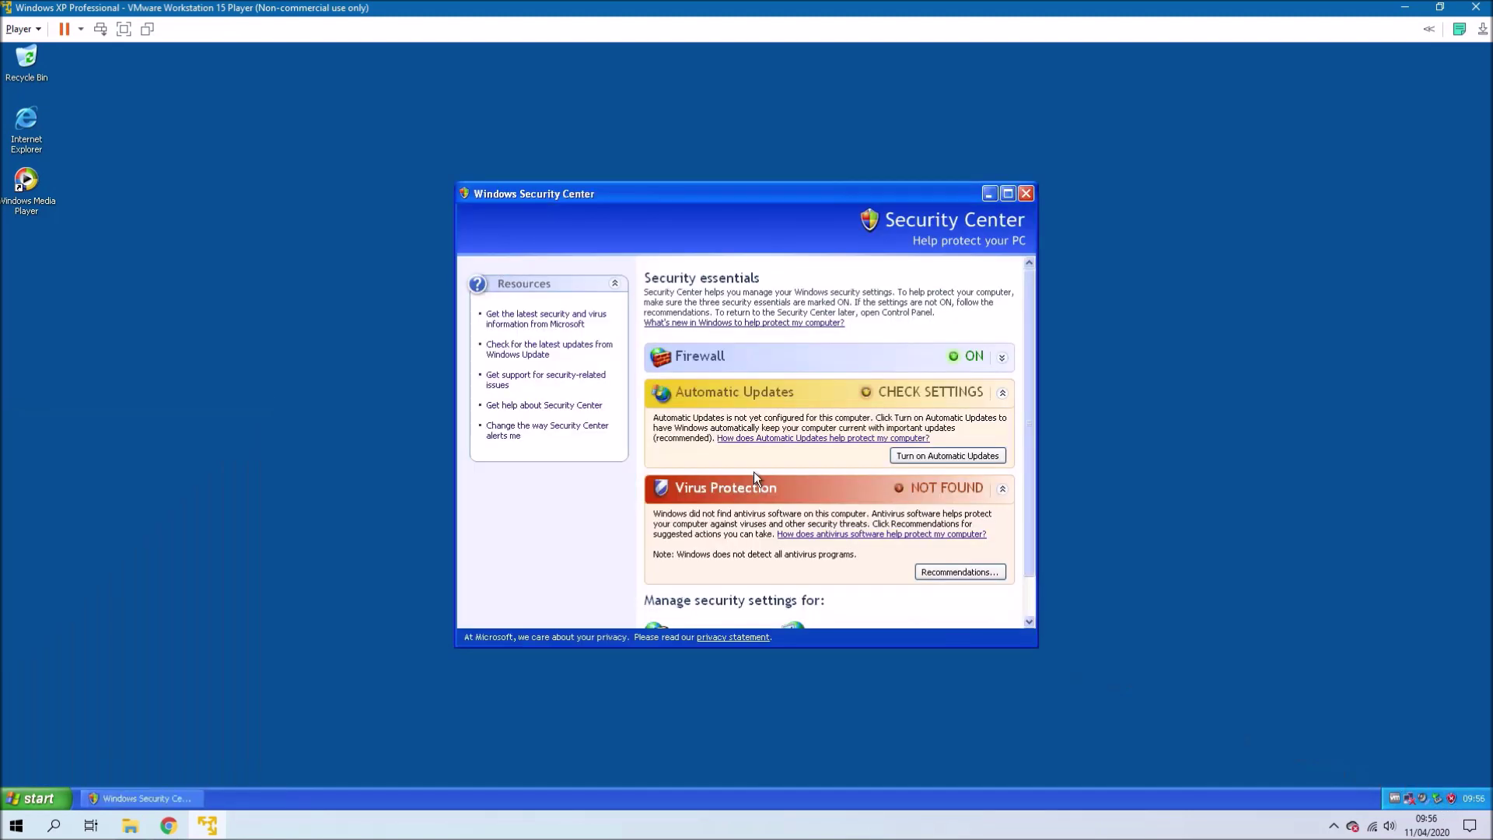
pyautogui.click(551, 428)
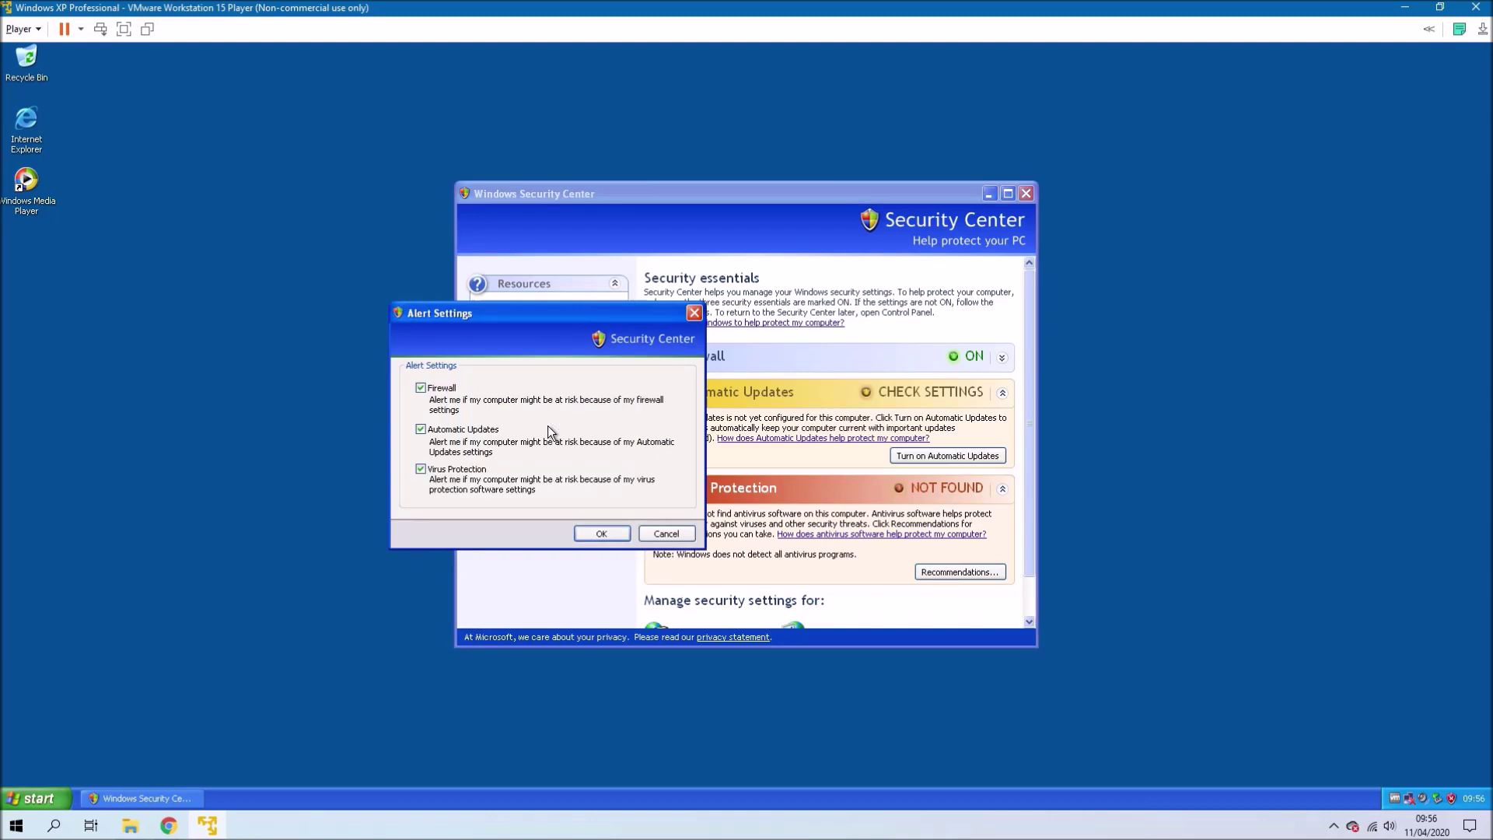
pyautogui.click(611, 533)
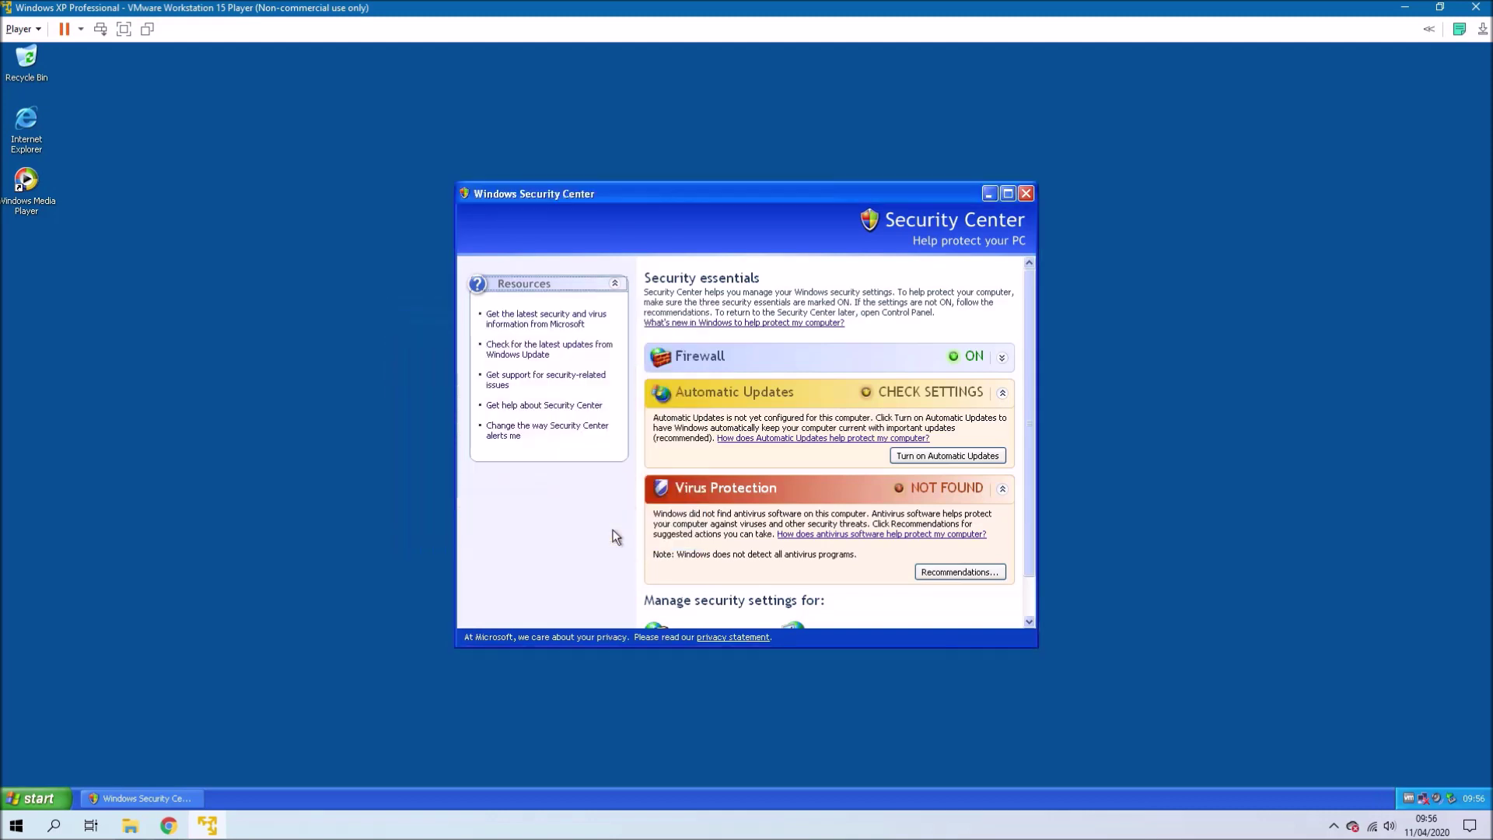
pyautogui.click(1026, 199)
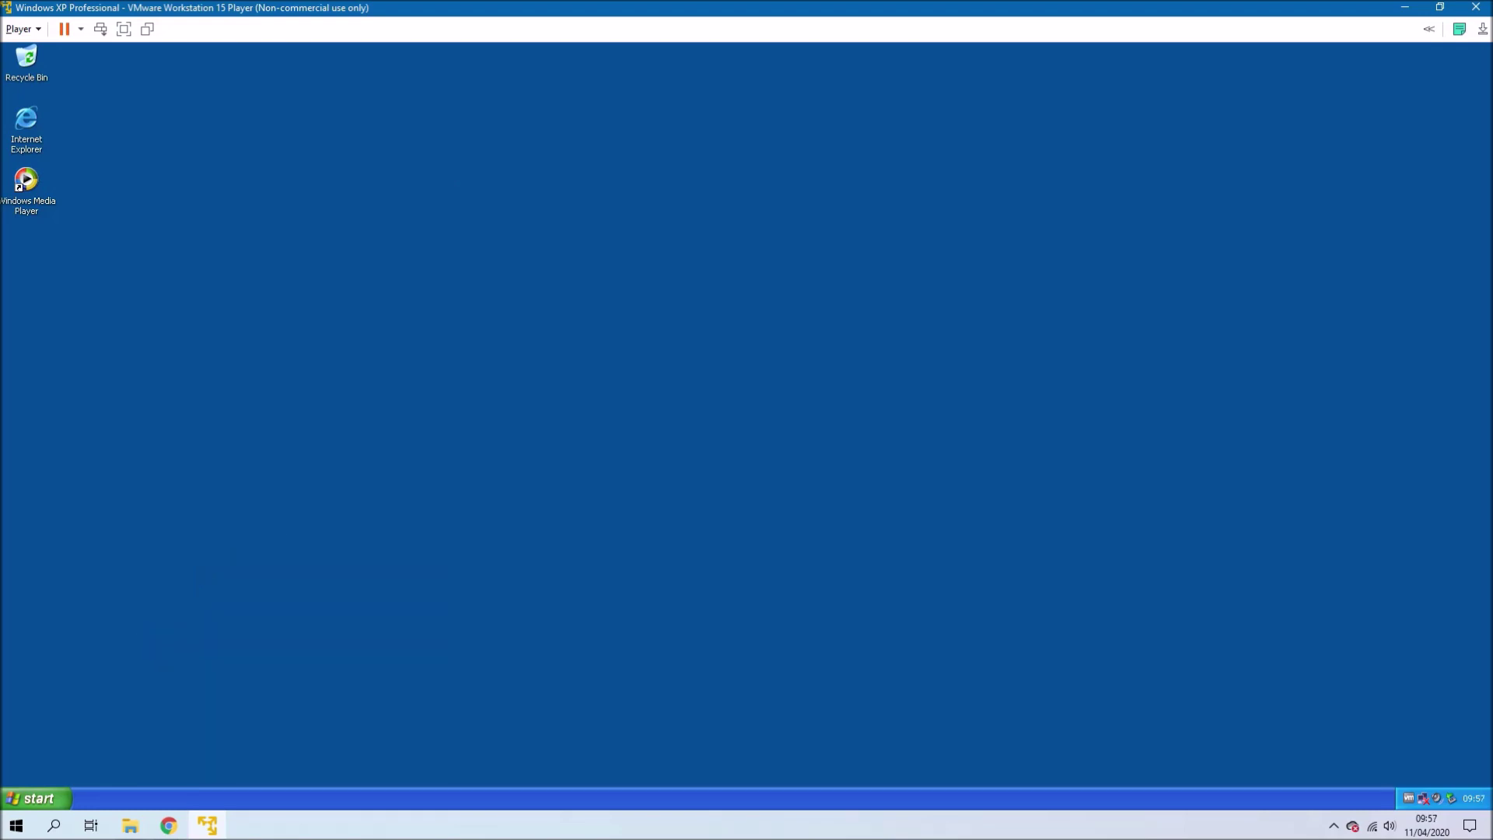
pyautogui.press('super+r')
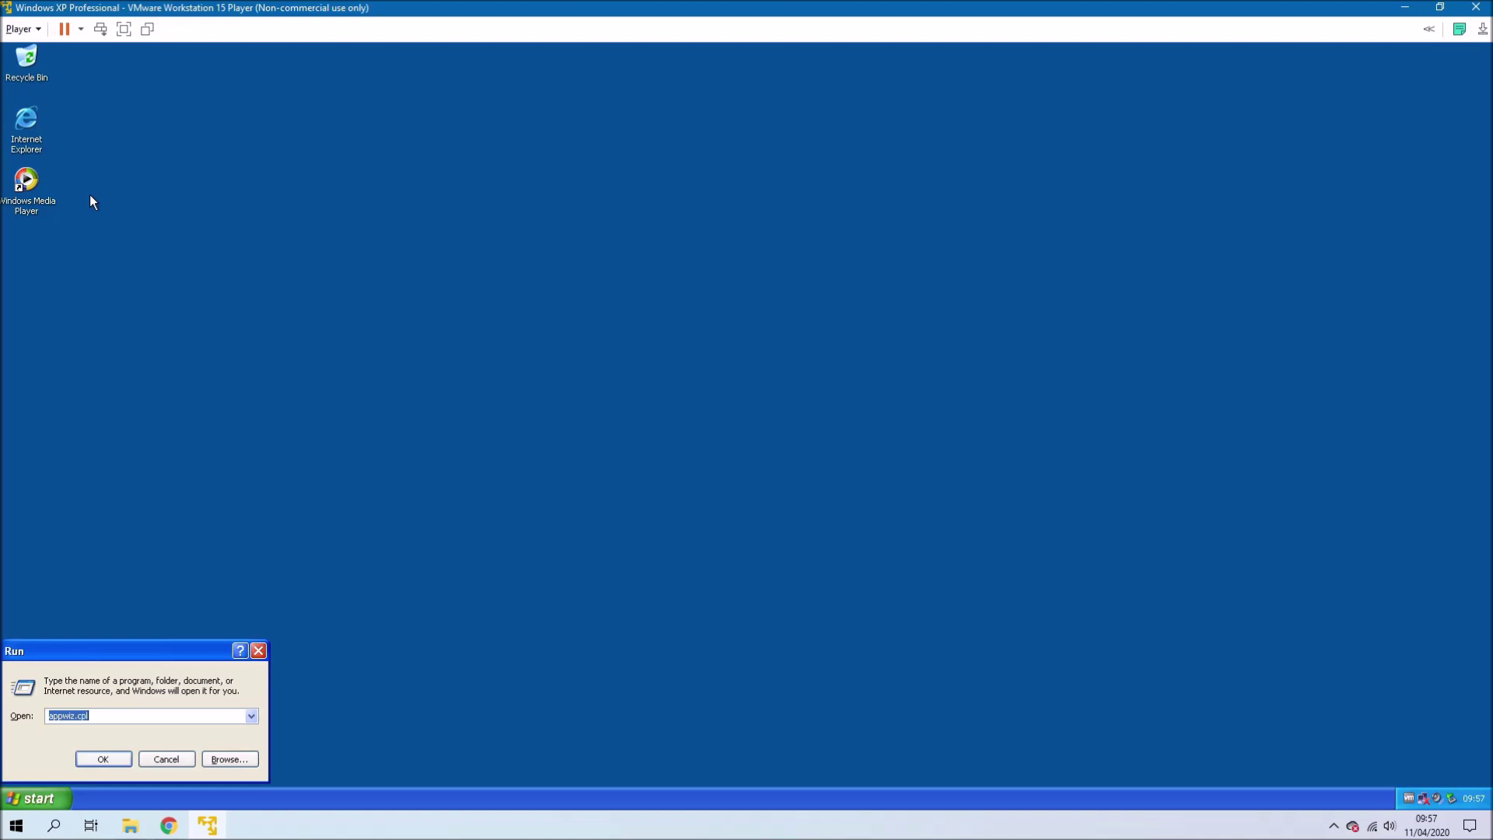
# - Run c:\windws\system32\msoobe.exe /a to launch the Windows activation wizard
pyautogui.write('c:\\')
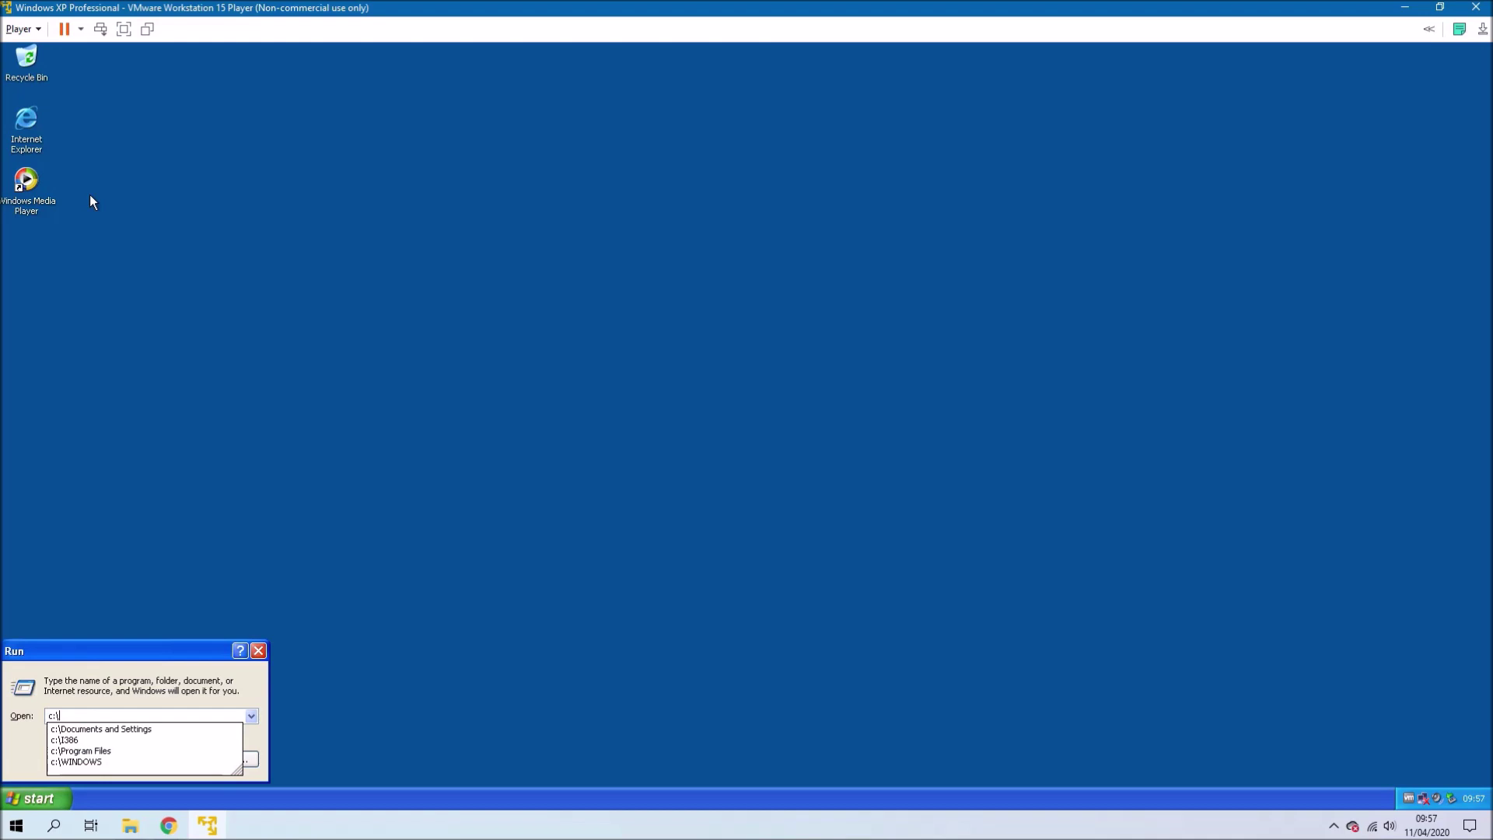
pyautogui.write('windws')
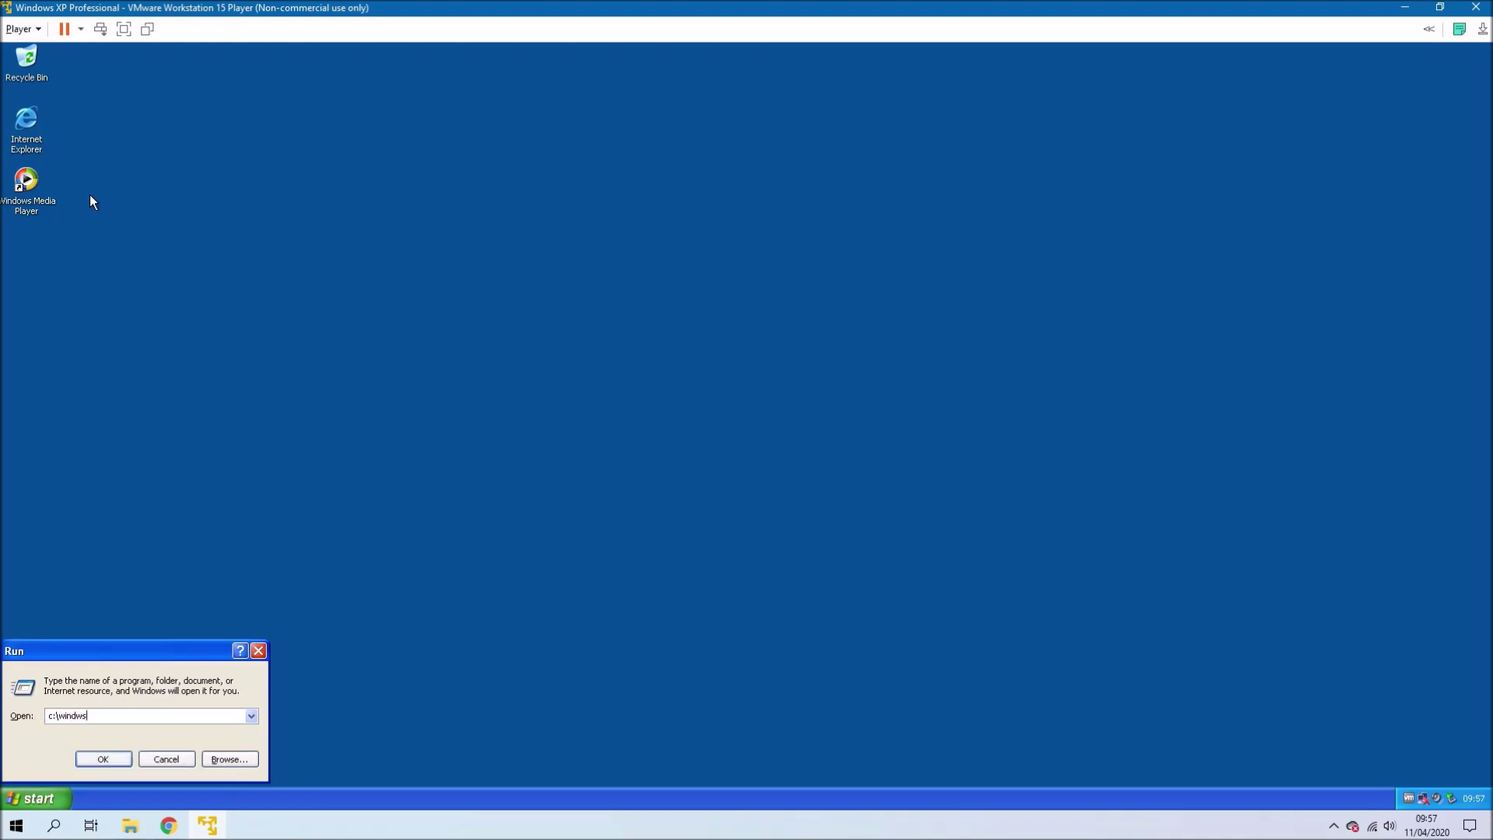
pyautogui.write('\\system32\\msoobe.exe /a')
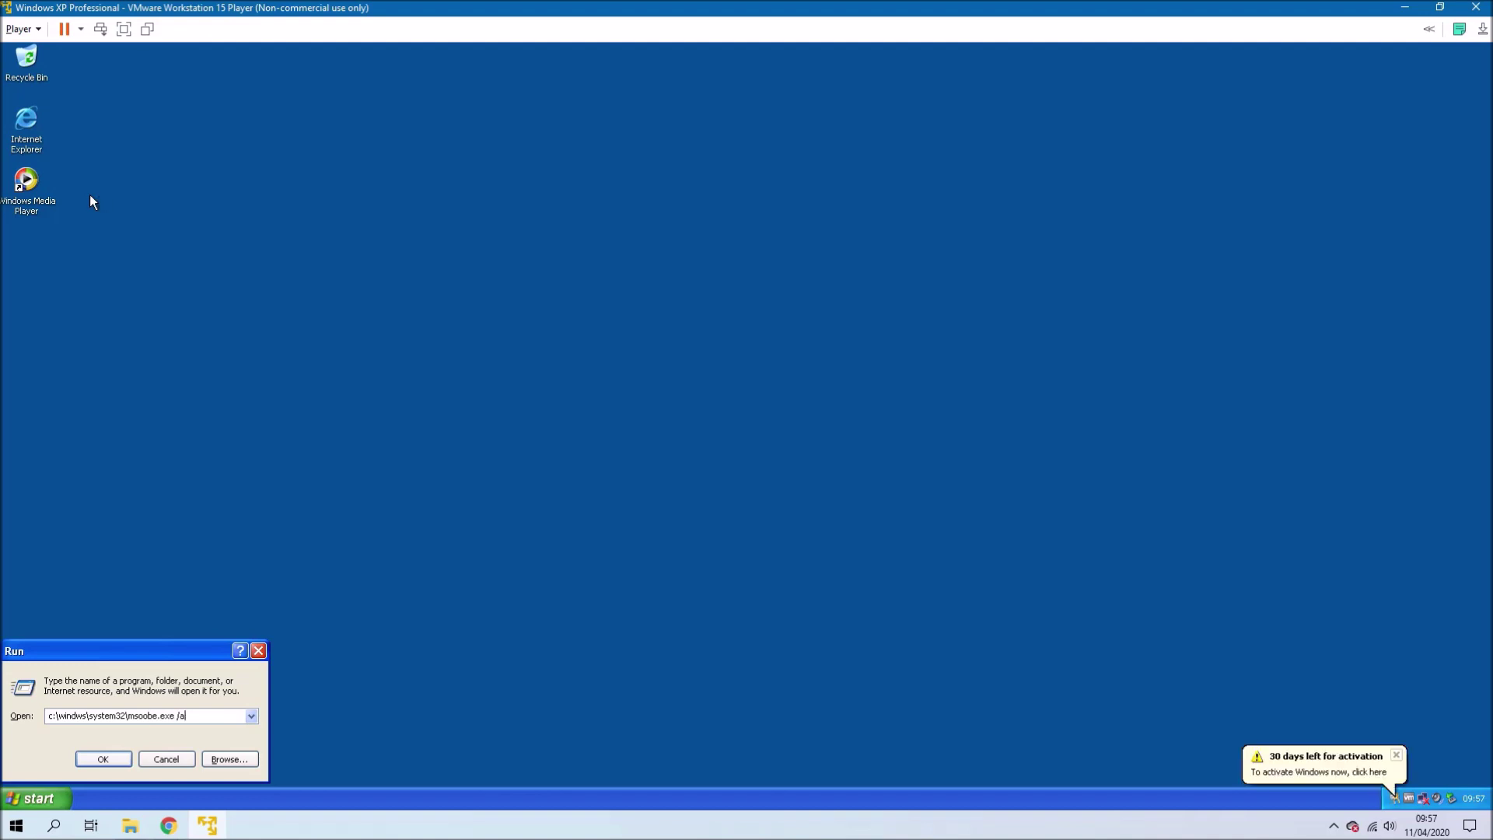
pyautogui.press('Return')
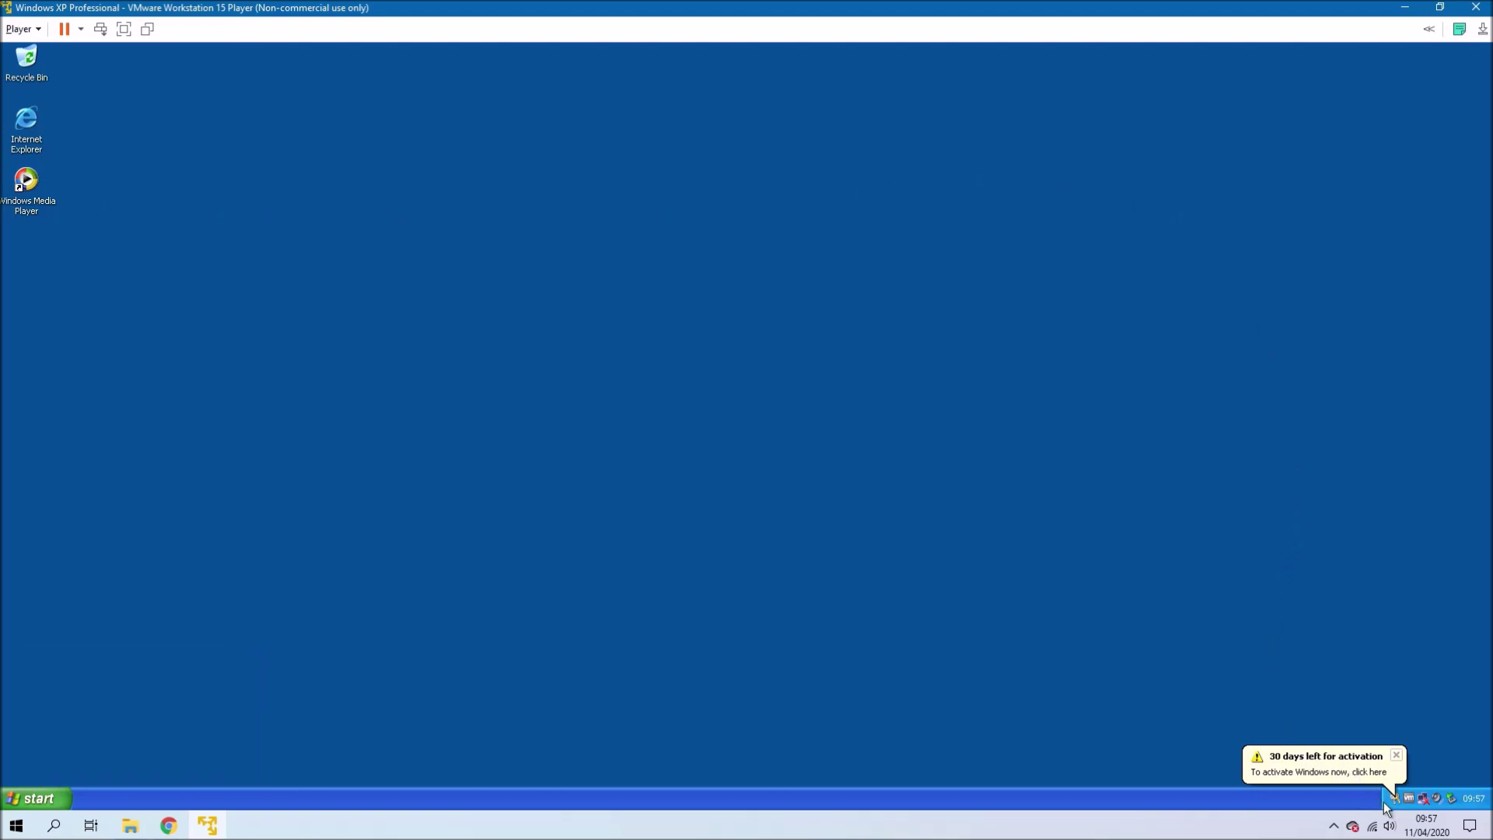
pyautogui.click(1361, 765)
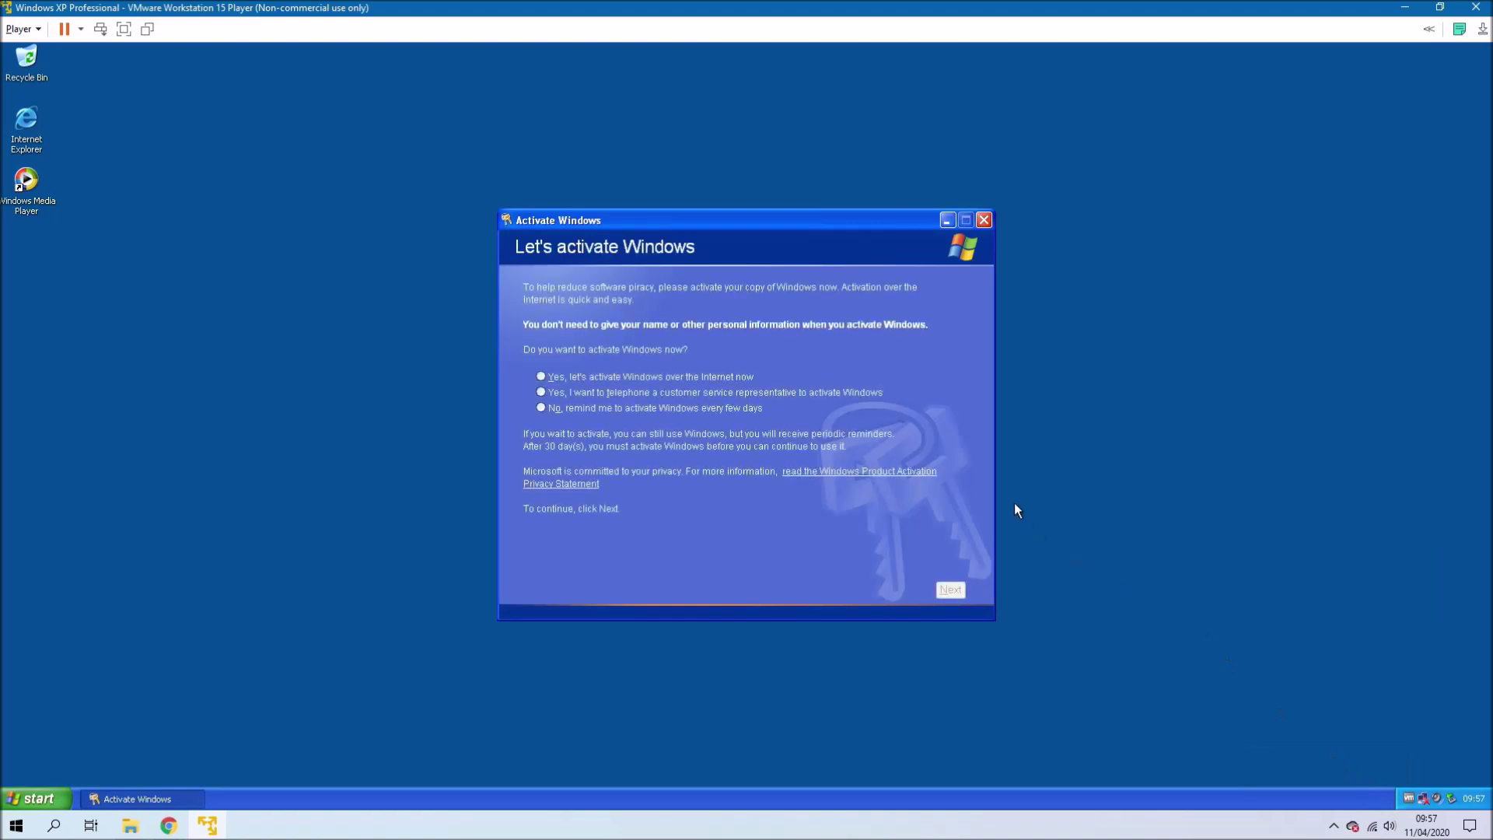
# - Choose telephone activation and set the location to United Kingdom
pyautogui.click(739, 392)
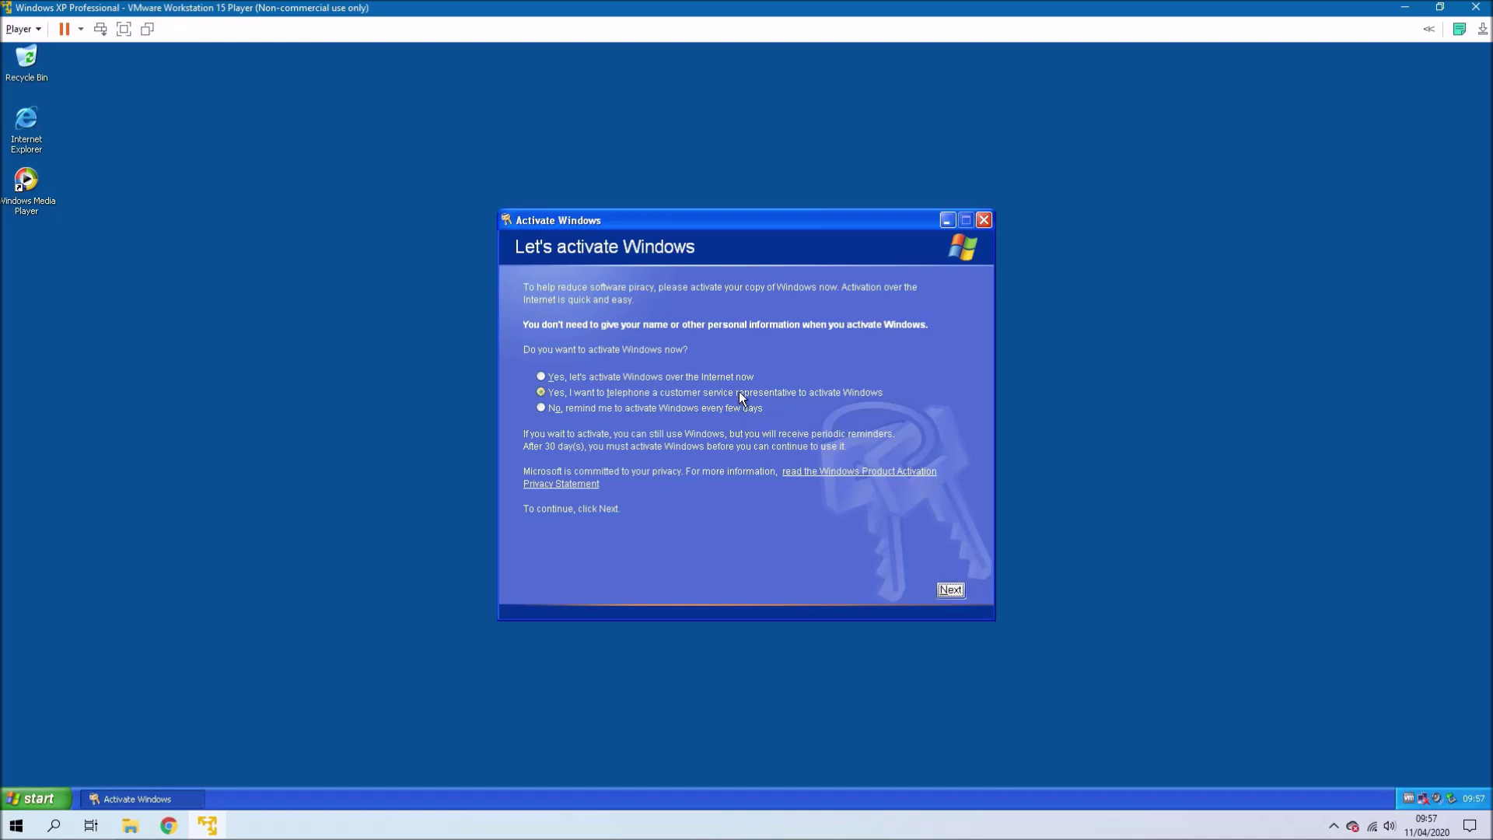
pyautogui.click(946, 595)
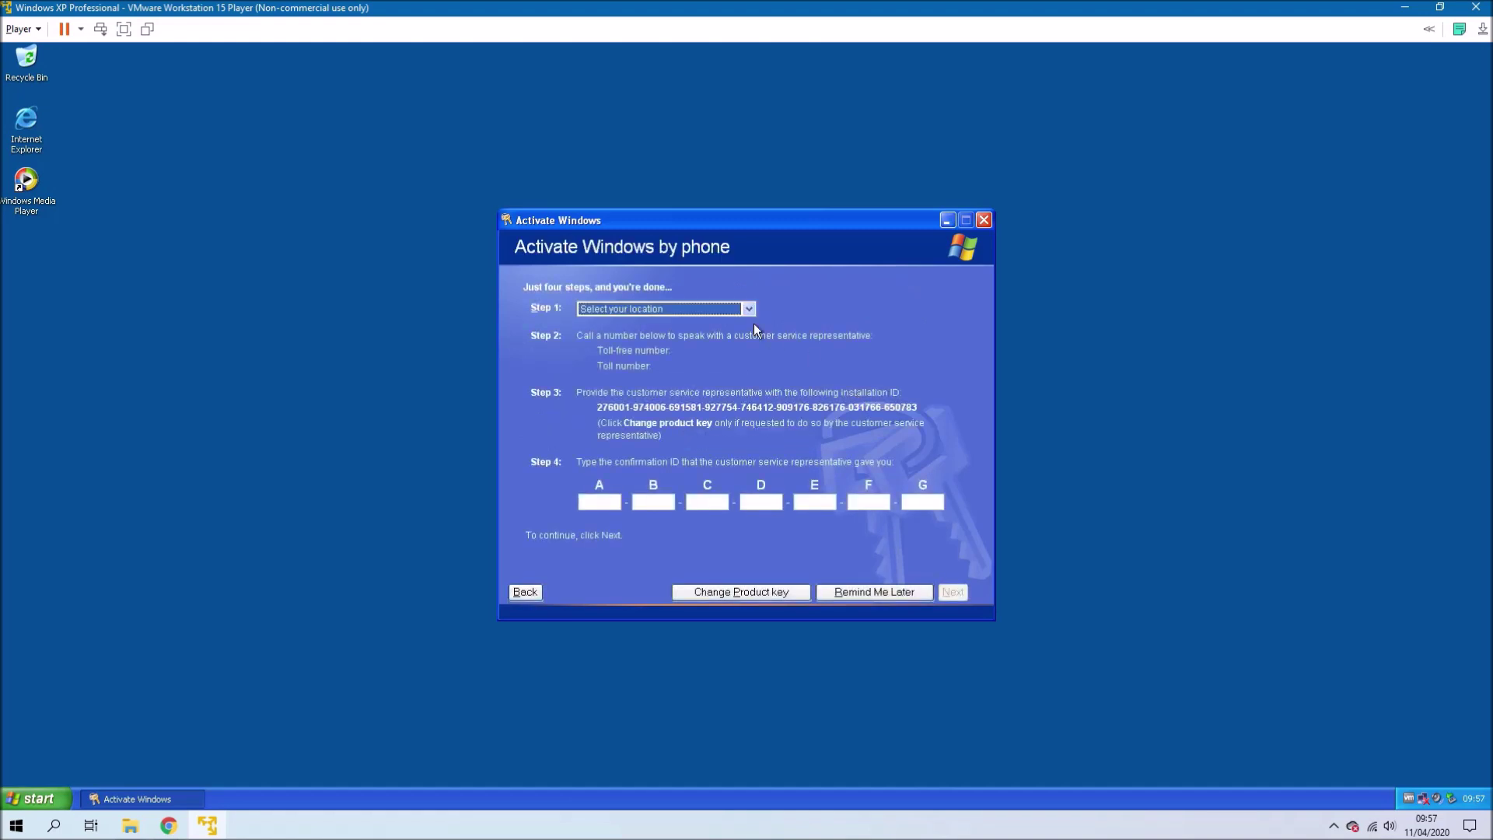
pyautogui.click(739, 315)
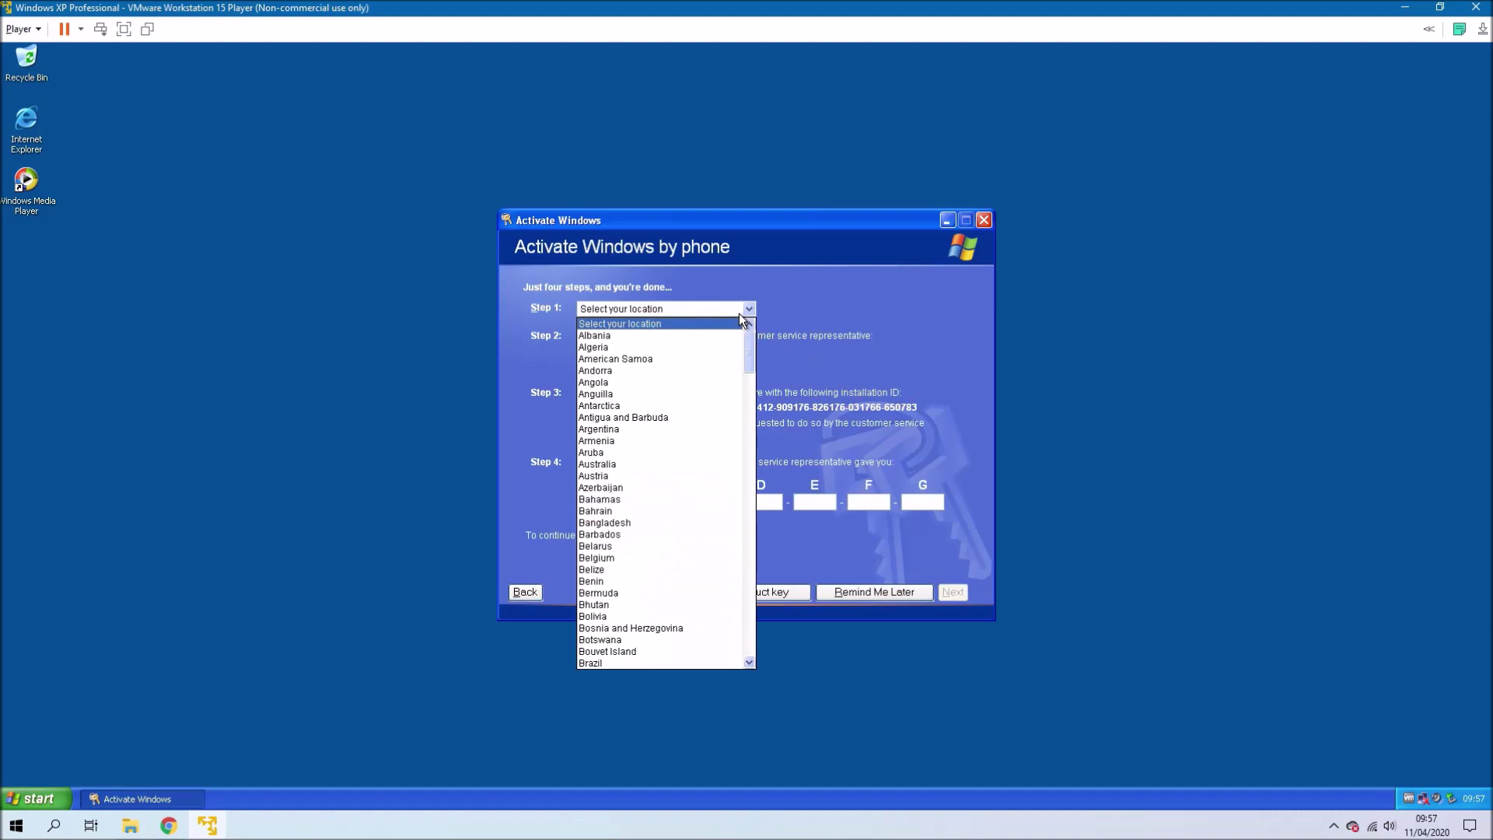
pyautogui.press('n')
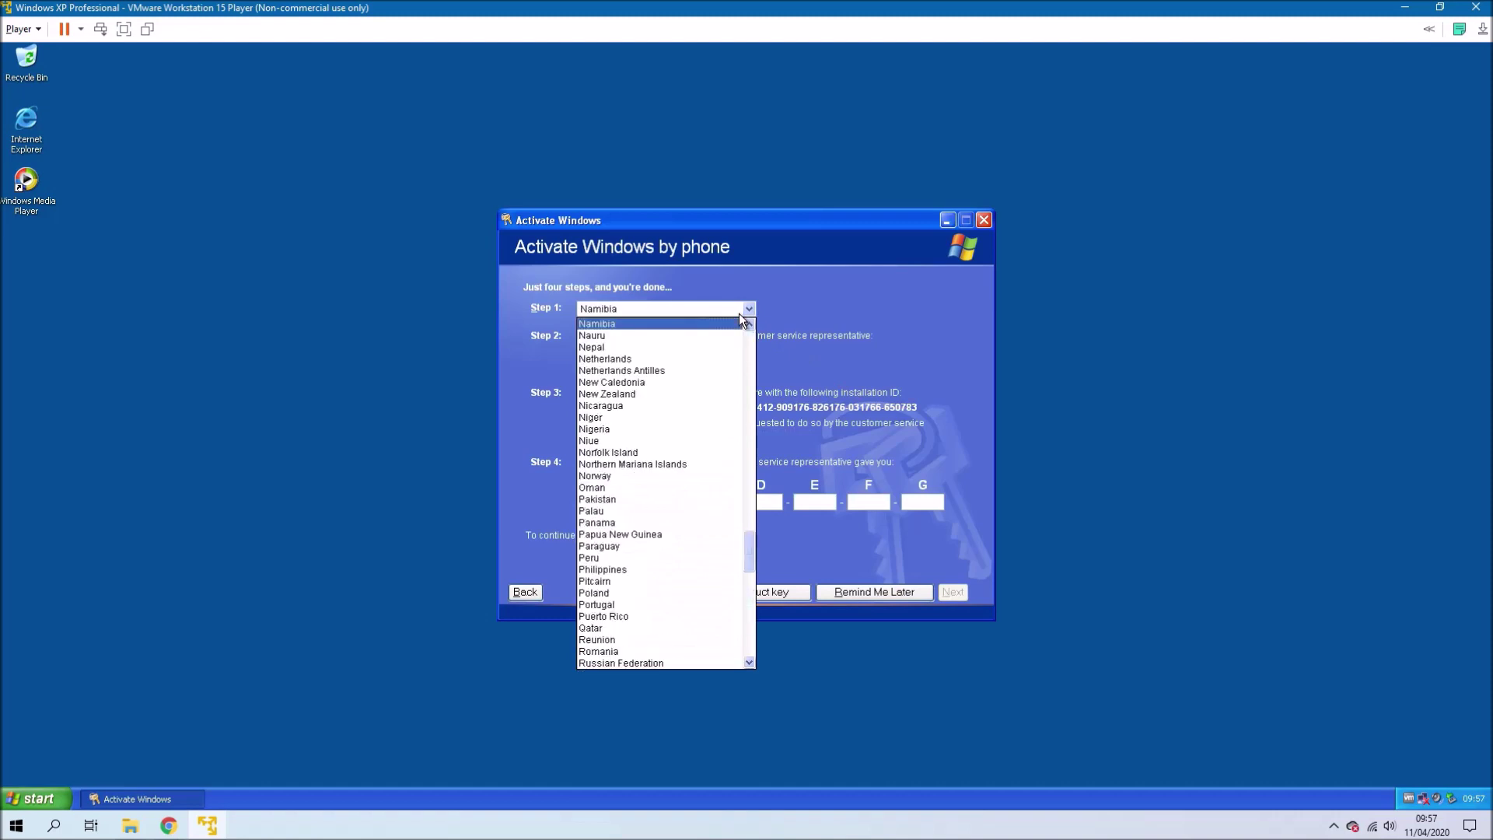
pyautogui.press('Down')
pyautogui.press('Down')
pyautogui.press('Down')
pyautogui.press('Down')
pyautogui.press('Down')
pyautogui.press('Down')
pyautogui.press('Down')
pyautogui.press('Down')
pyautogui.press('Down')
pyautogui.press('Down')
pyautogui.press('Down')
pyautogui.press('Down')
pyautogui.press('Down')
pyautogui.press('Down')
pyautogui.press('Down')
pyautogui.press('Down')
pyautogui.press('Down')
pyautogui.press('Down')
pyautogui.press('Down')
pyautogui.press('Down')
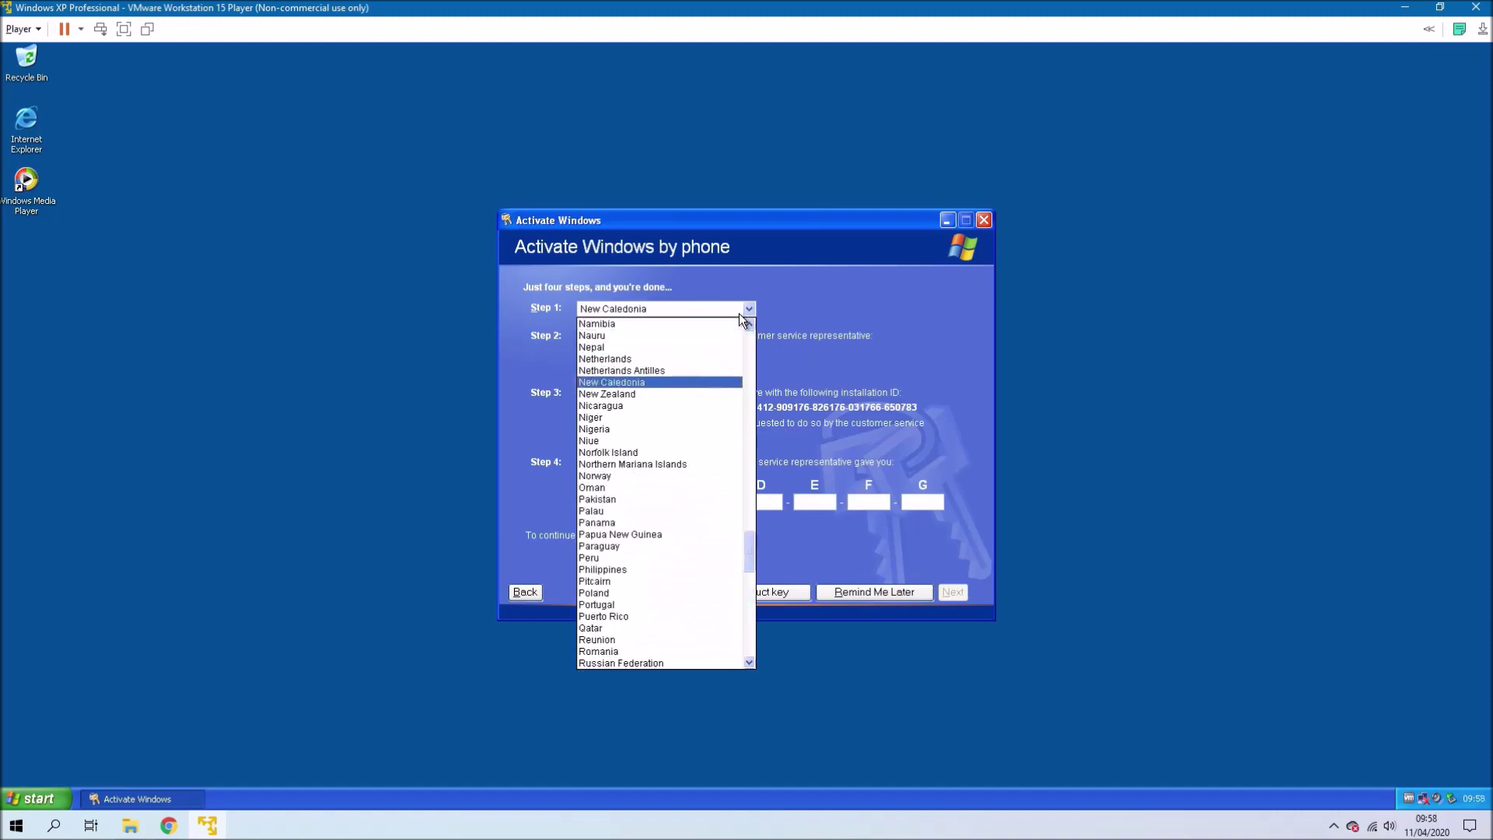
pyautogui.press('Down')
pyautogui.press('Down')
pyautogui.press('Down')
pyautogui.press('Down')
pyautogui.press('Down')
pyautogui.press('Down')
pyautogui.press('Down')
pyautogui.press('Down')
pyautogui.press('Down')
pyautogui.press('Down')
pyautogui.press('Down')
pyautogui.press('Down')
pyautogui.press('Down')
pyautogui.press('Down')
pyautogui.press('Down')
pyautogui.press('Down')
pyautogui.press('Down')
pyautogui.press('Down')
pyautogui.press('Down')
pyautogui.press('Down')
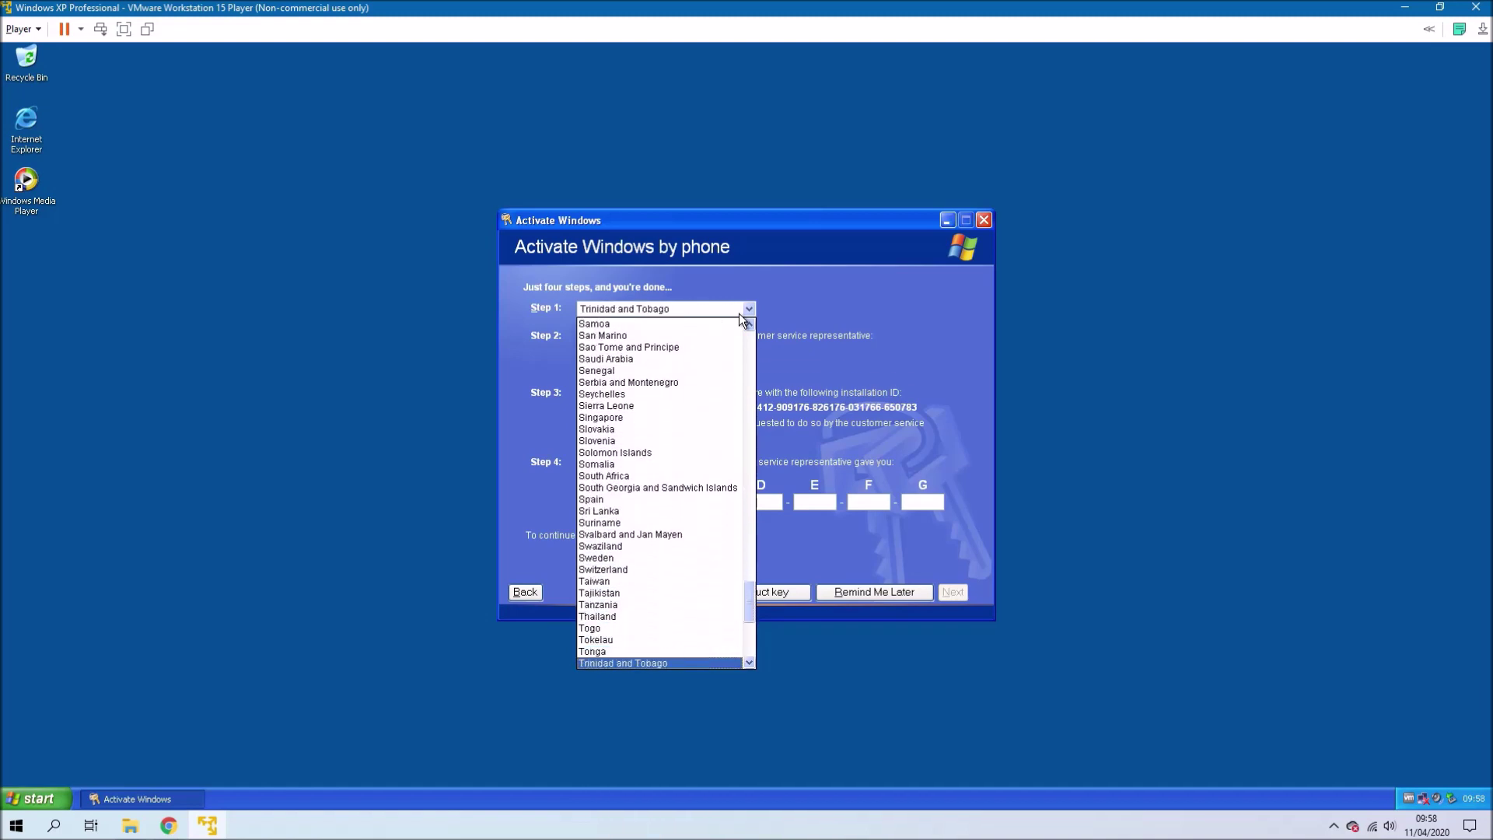
pyautogui.press('Up')
pyautogui.press('Up')
pyautogui.press('Up')
pyautogui.press('Up')
pyautogui.press('Up')
pyautogui.press('Up')
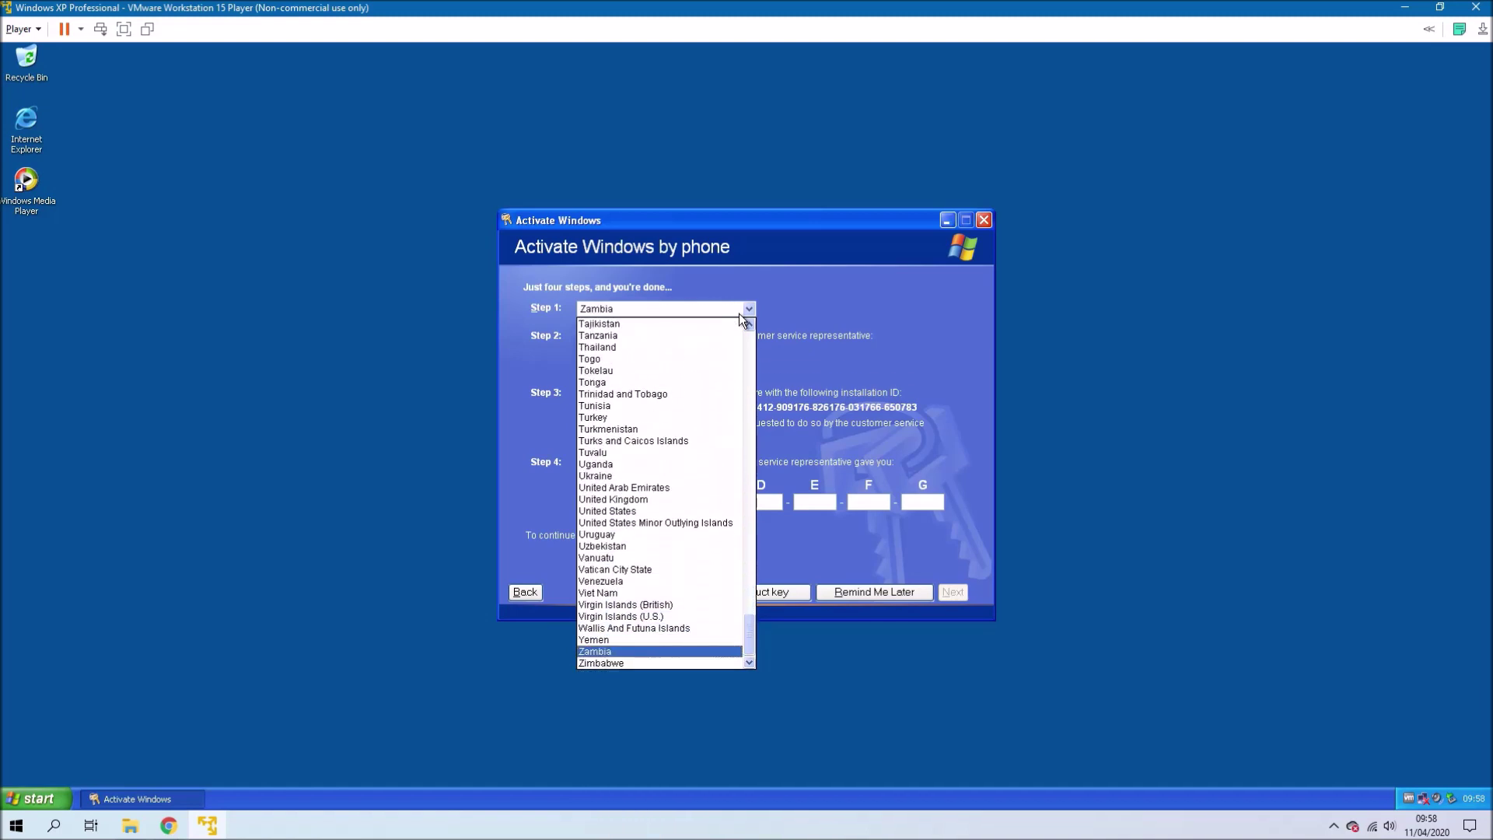
pyautogui.press('Up')
pyautogui.press('Up')
pyautogui.press('Up')
pyautogui.press('Up')
pyautogui.press('Up')
pyautogui.press('Up')
pyautogui.press('Up')
pyautogui.press('Up')
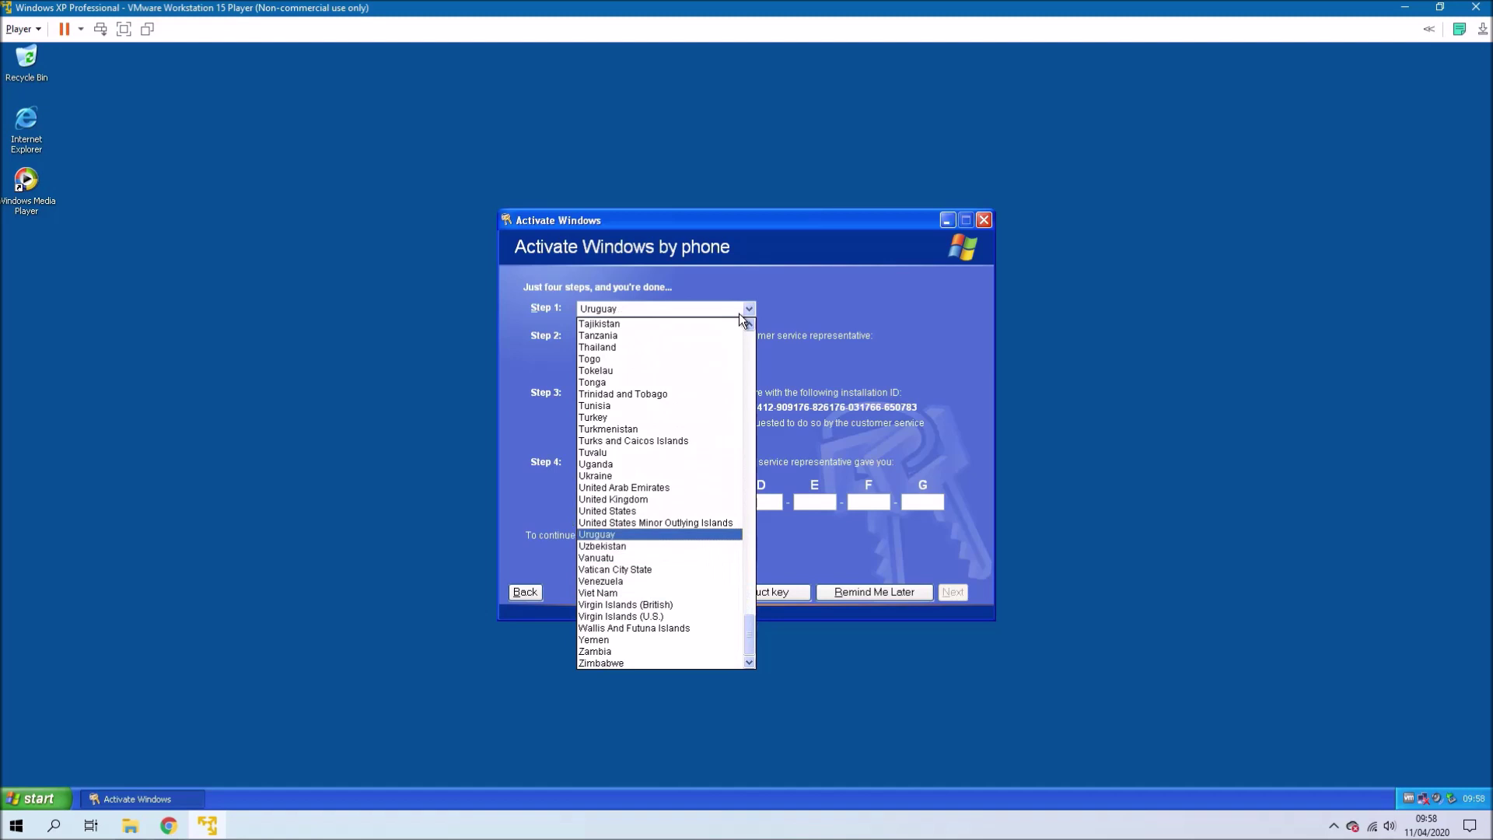
pyautogui.press('Return')
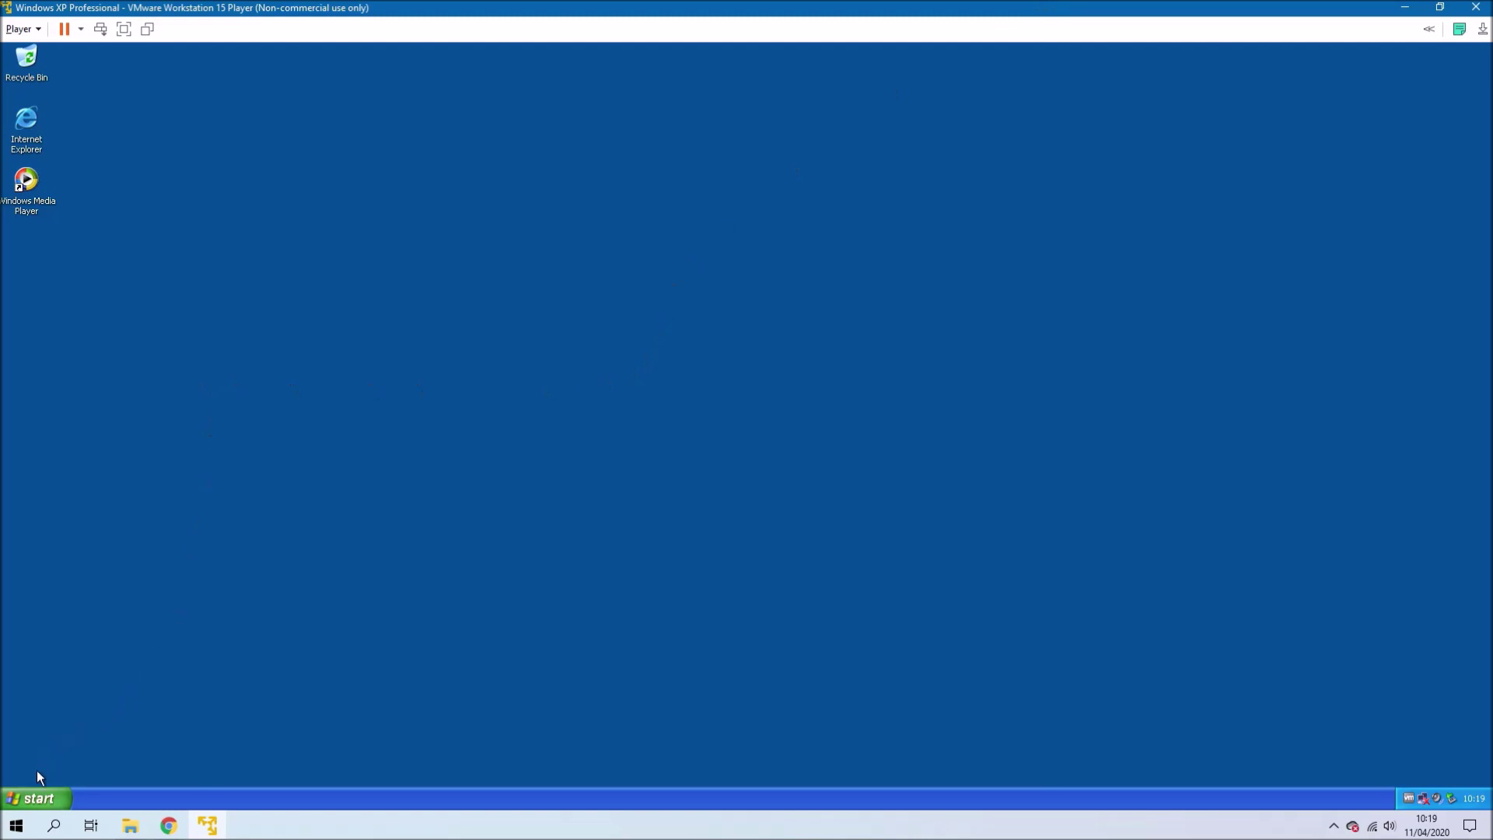
# - Shut down Windows XP from the guest's Start menu with 'Shut down' selected
pyautogui.click(35, 800)
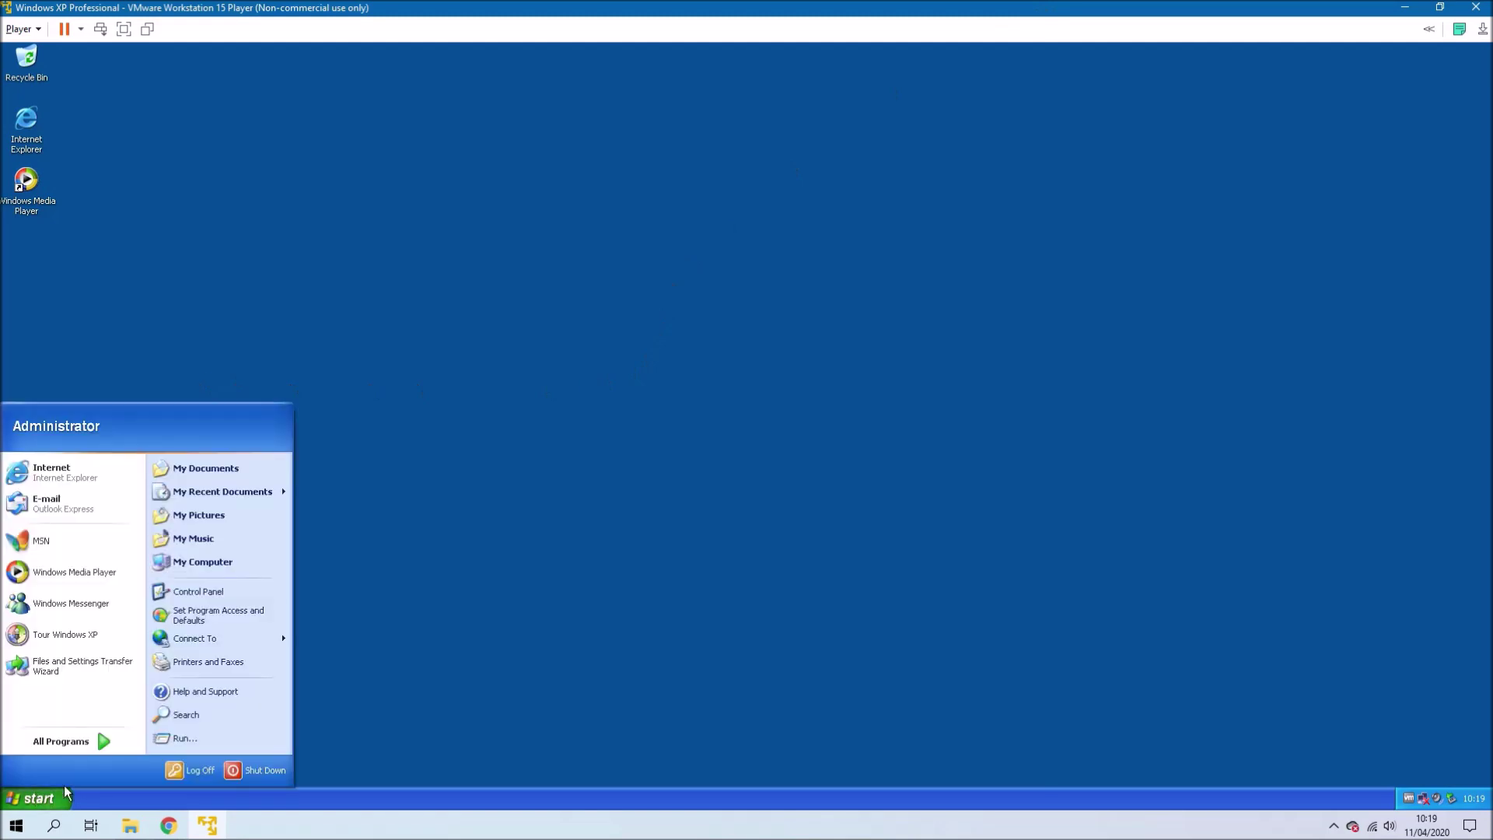
pyautogui.click(258, 766)
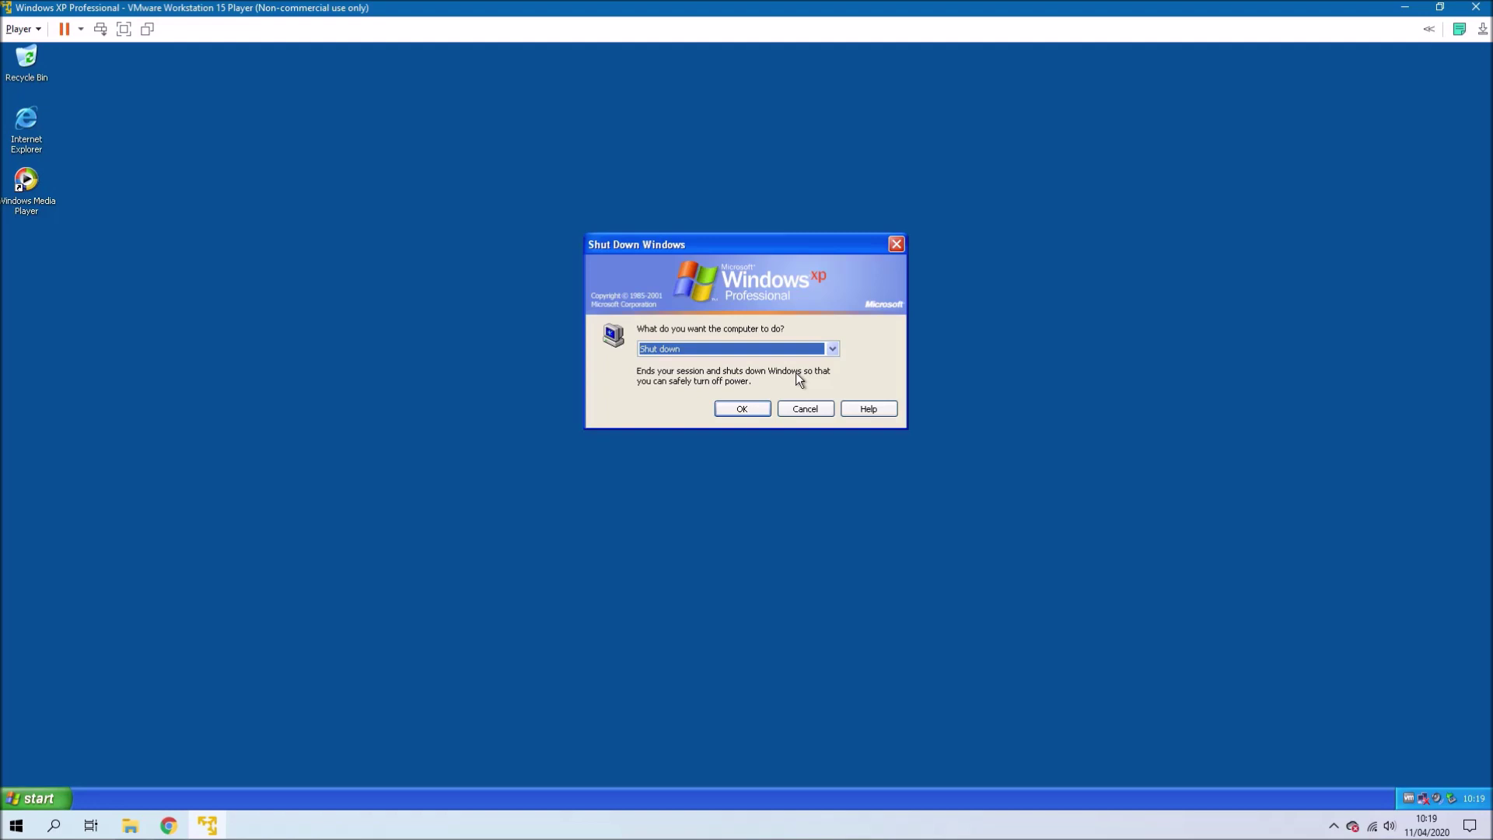
pyautogui.click(751, 405)
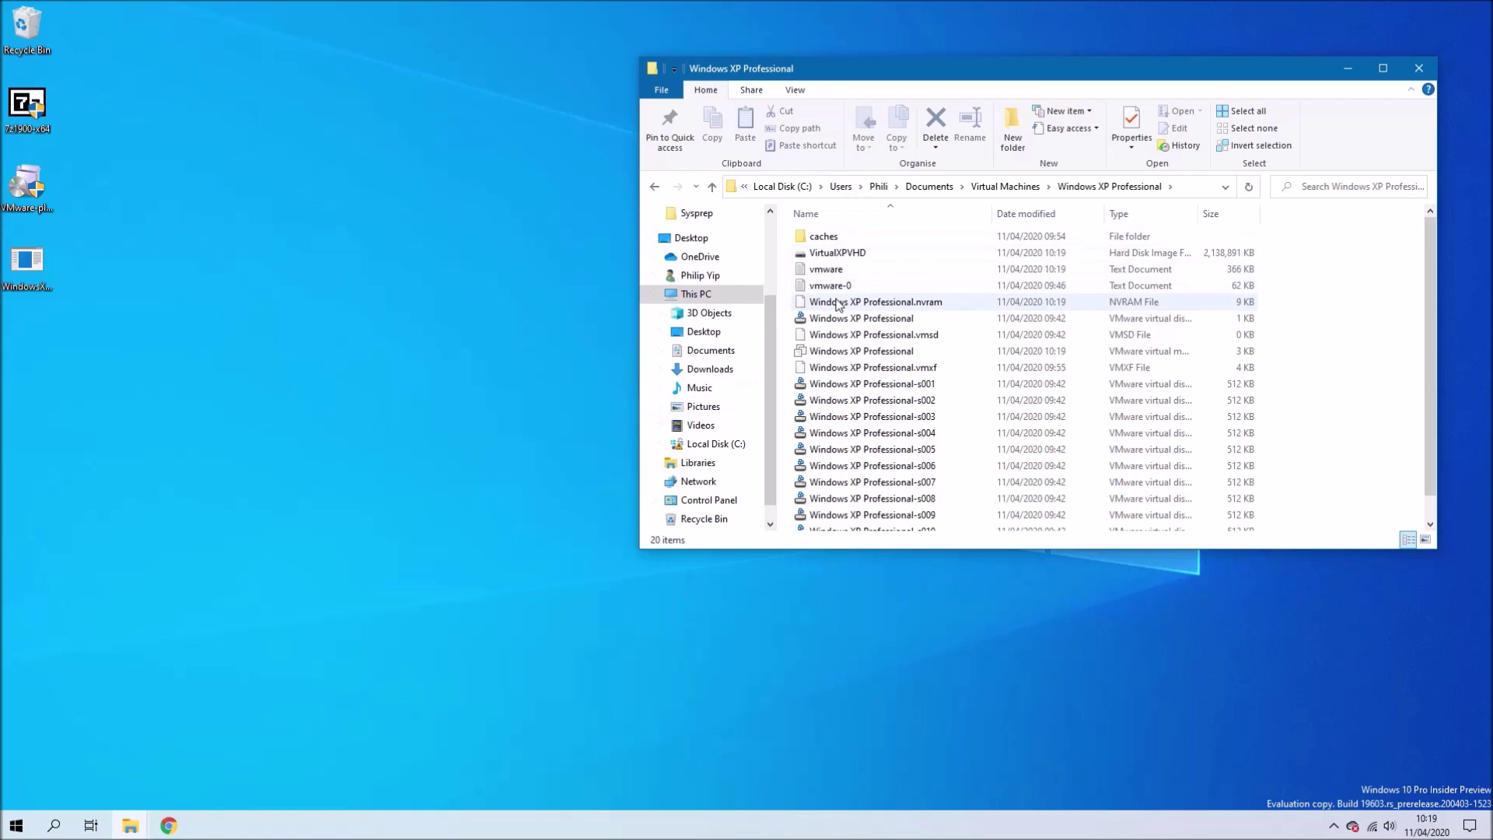
# - Open the Windows XP Professional .vmx file in Notepad++ and find the xpMode setting
pyautogui.rightClick(836, 352)
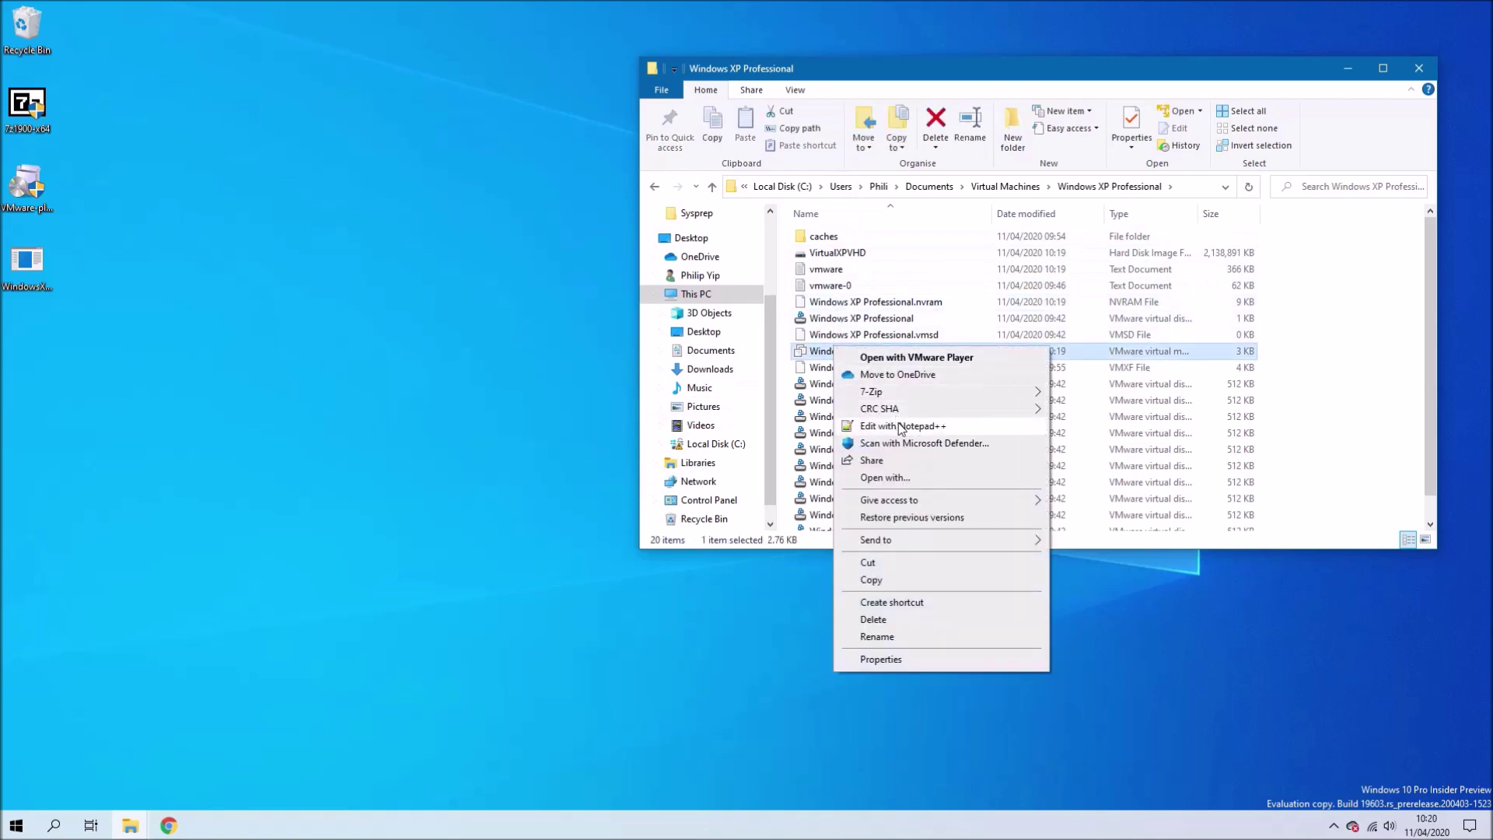
pyautogui.click(901, 427)
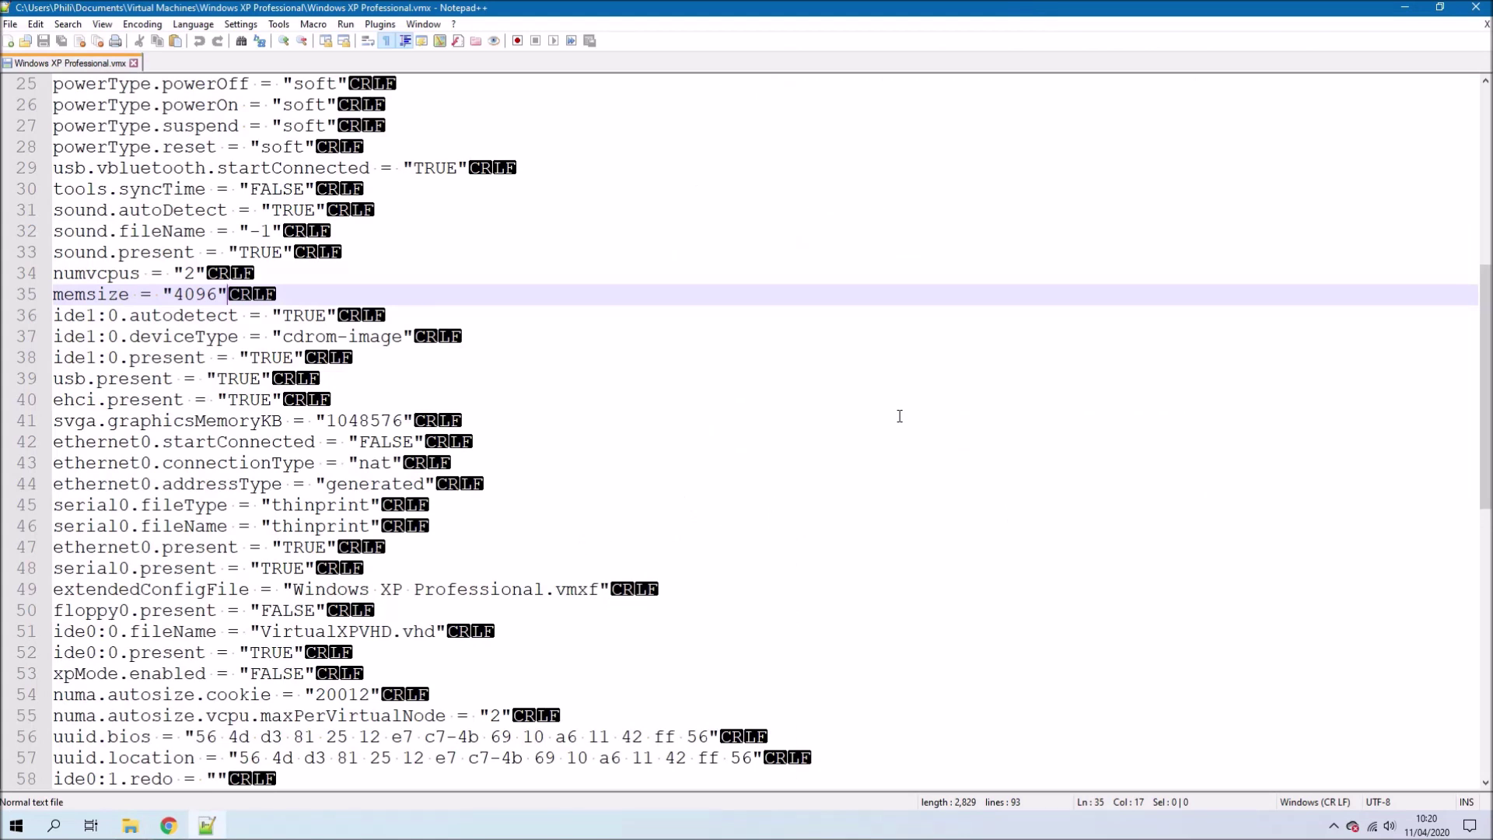
pyautogui.hotkey('ctrl', 'f')
pyautogui.press('Return')
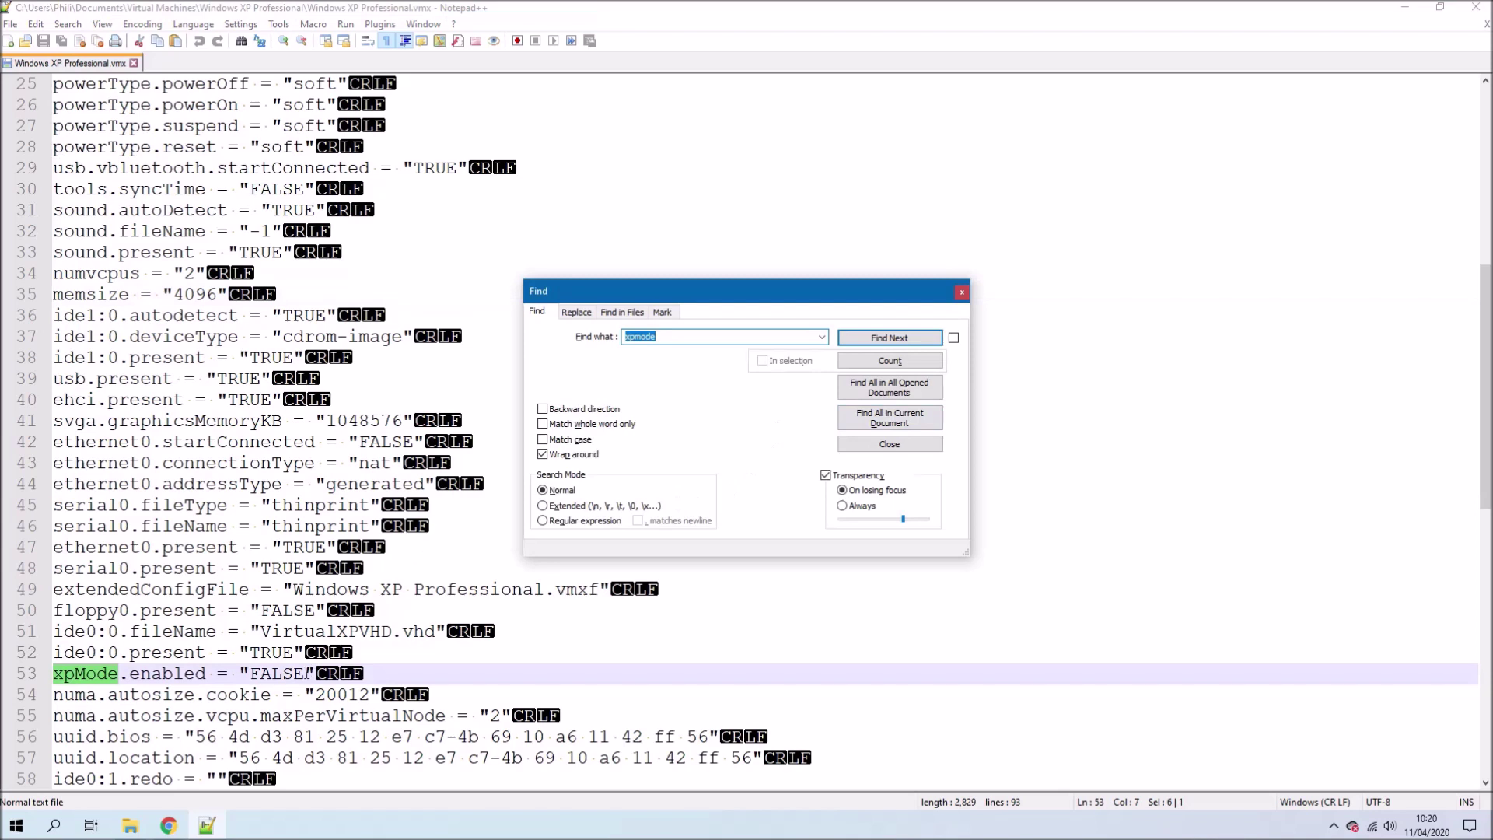
# - Change xpMode.enabled from FALSE to TRUE, save the file and close Notepad++
pyautogui.moveTo(306, 676); pyautogui.dragTo(256, 683)
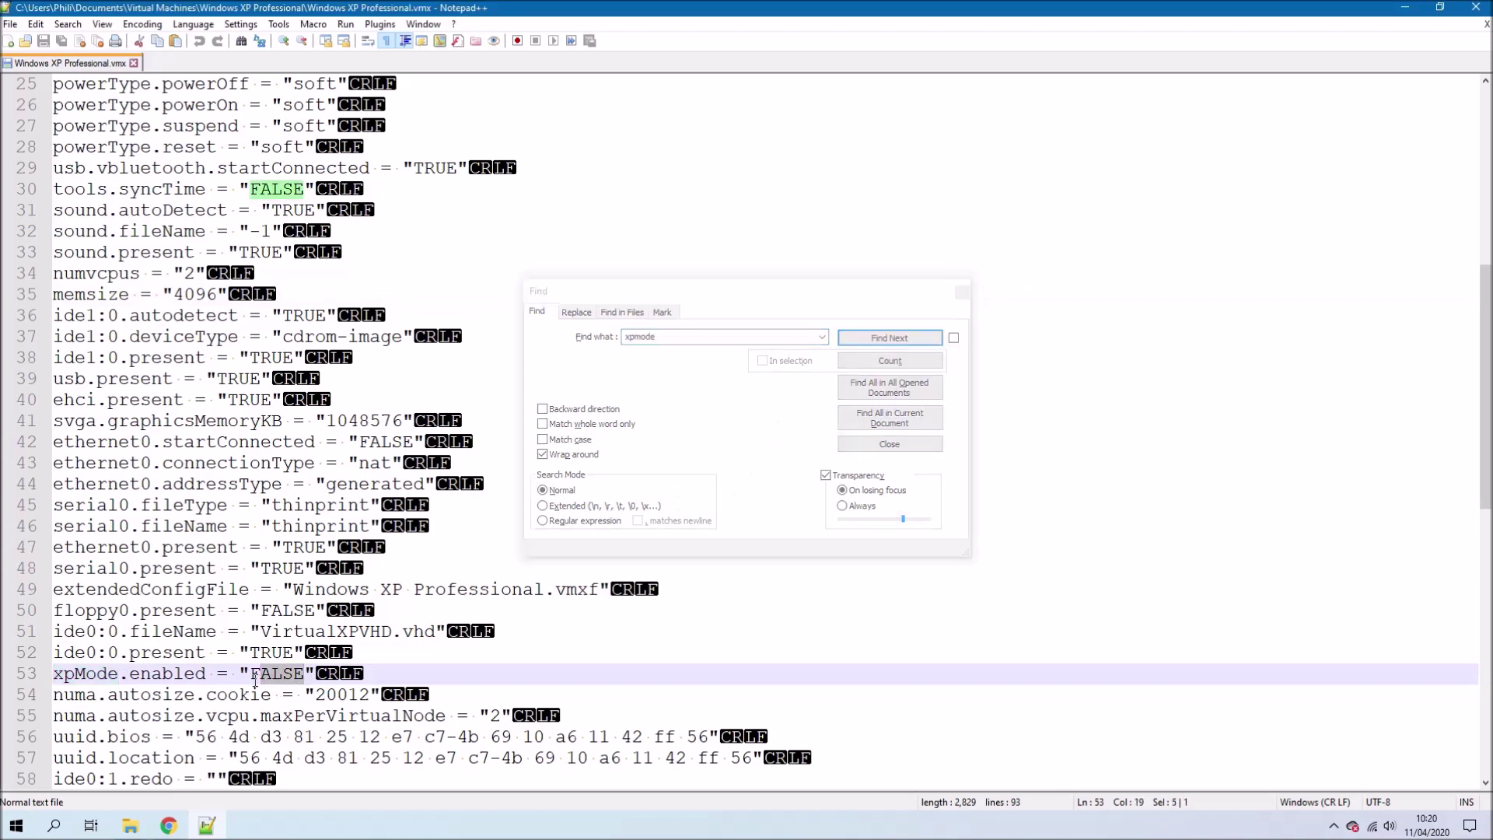
pyautogui.write('TRUE')
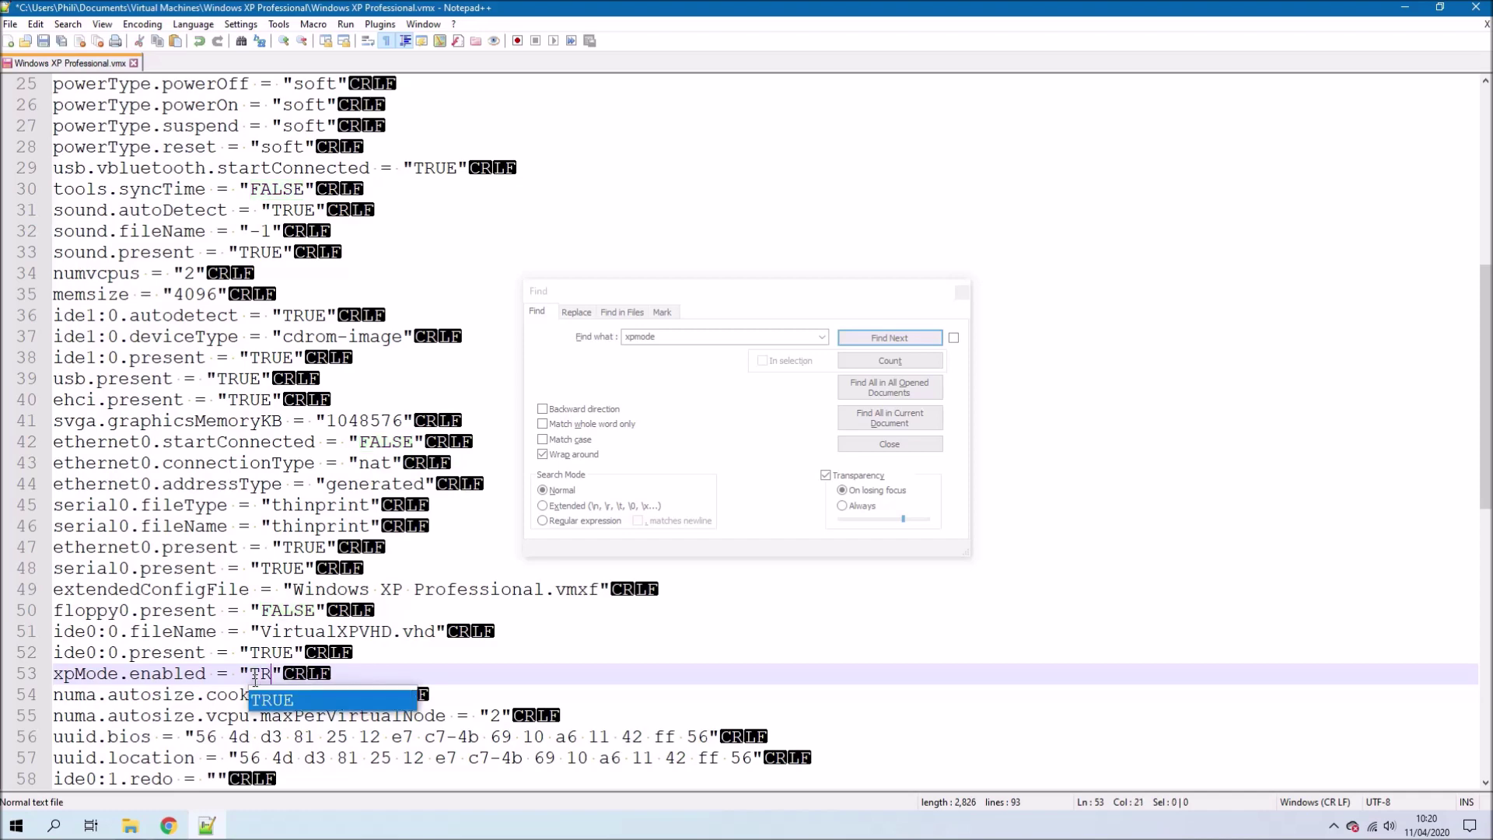
pyautogui.hotkey('ctrl', 's')
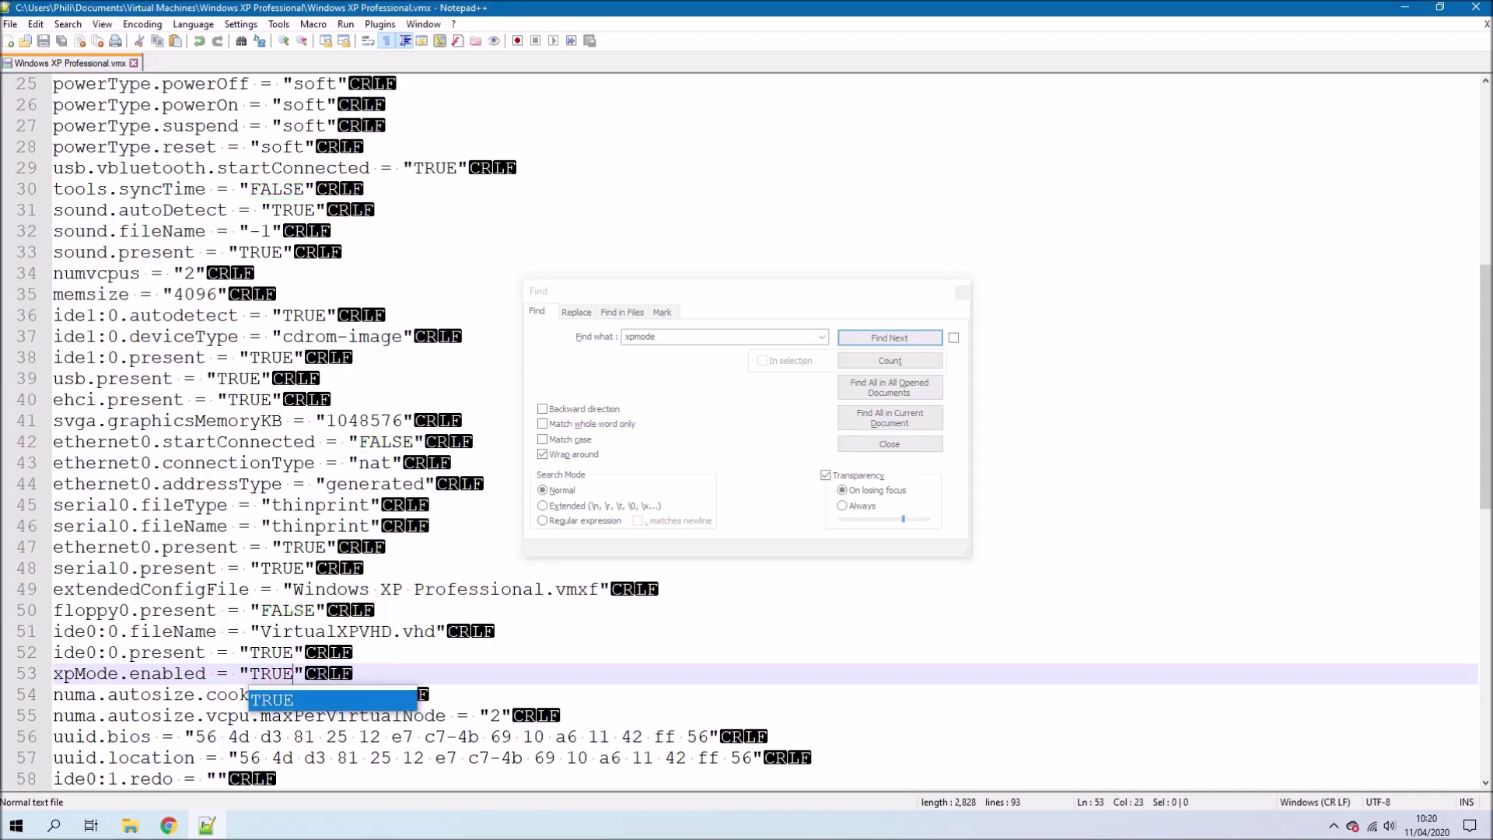
pyautogui.click(1476, 7)
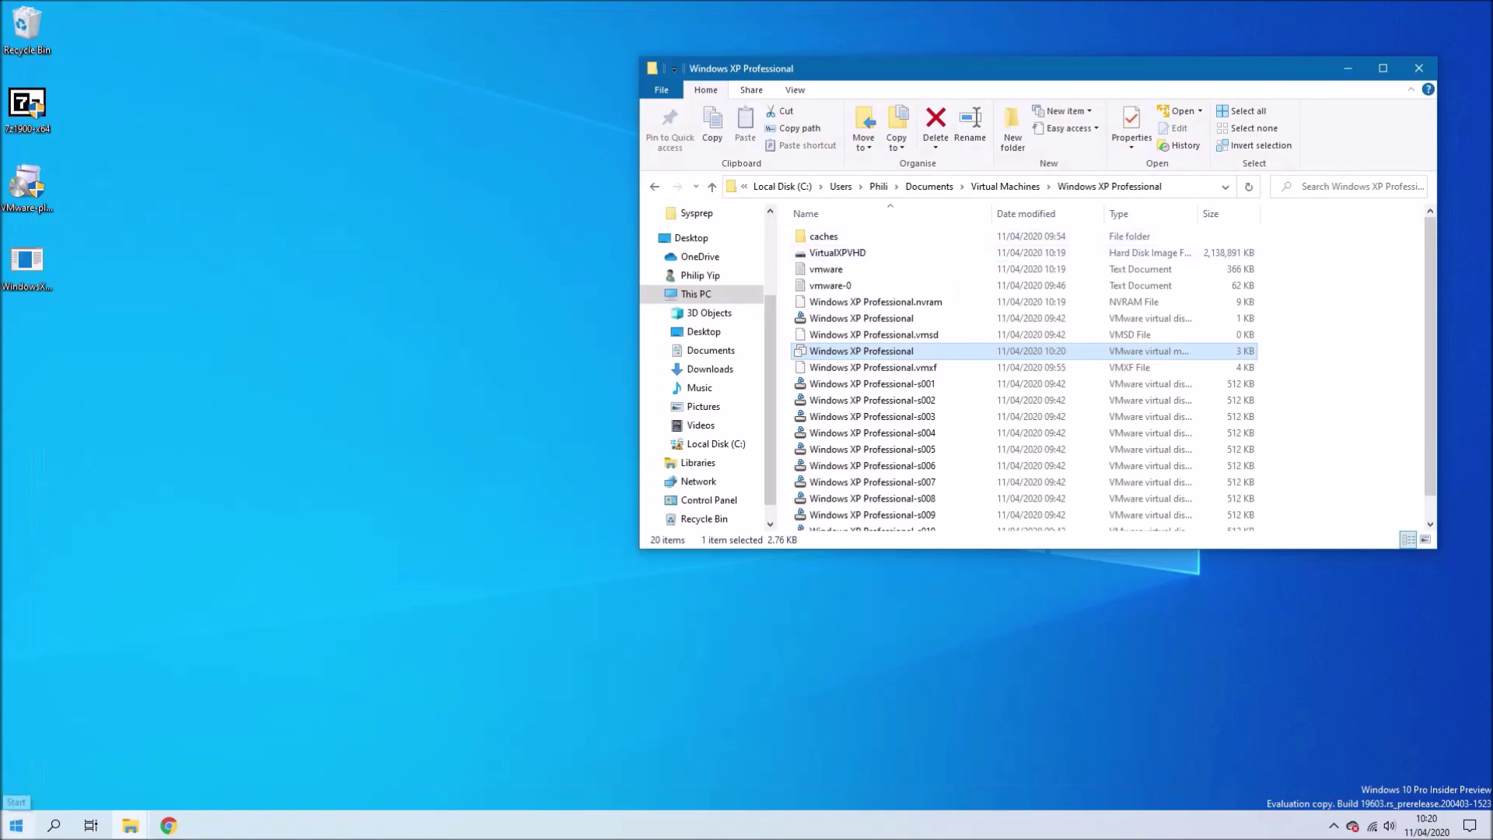
pyautogui.click(16, 825)
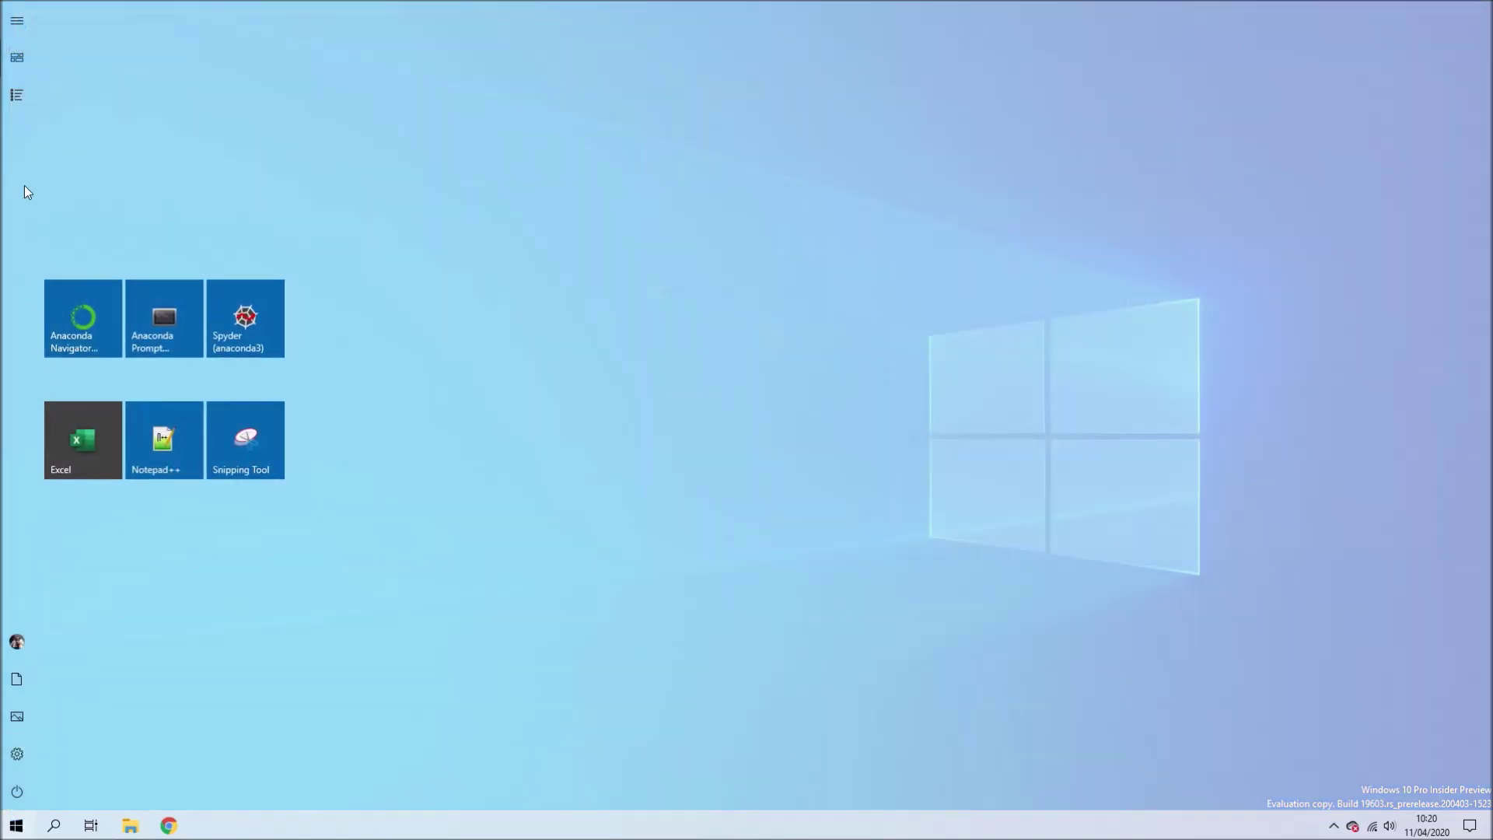
# - Launch VMware Workstation 15 Player maximized and select the Windows XP Professional machine
pyautogui.click(22, 106)
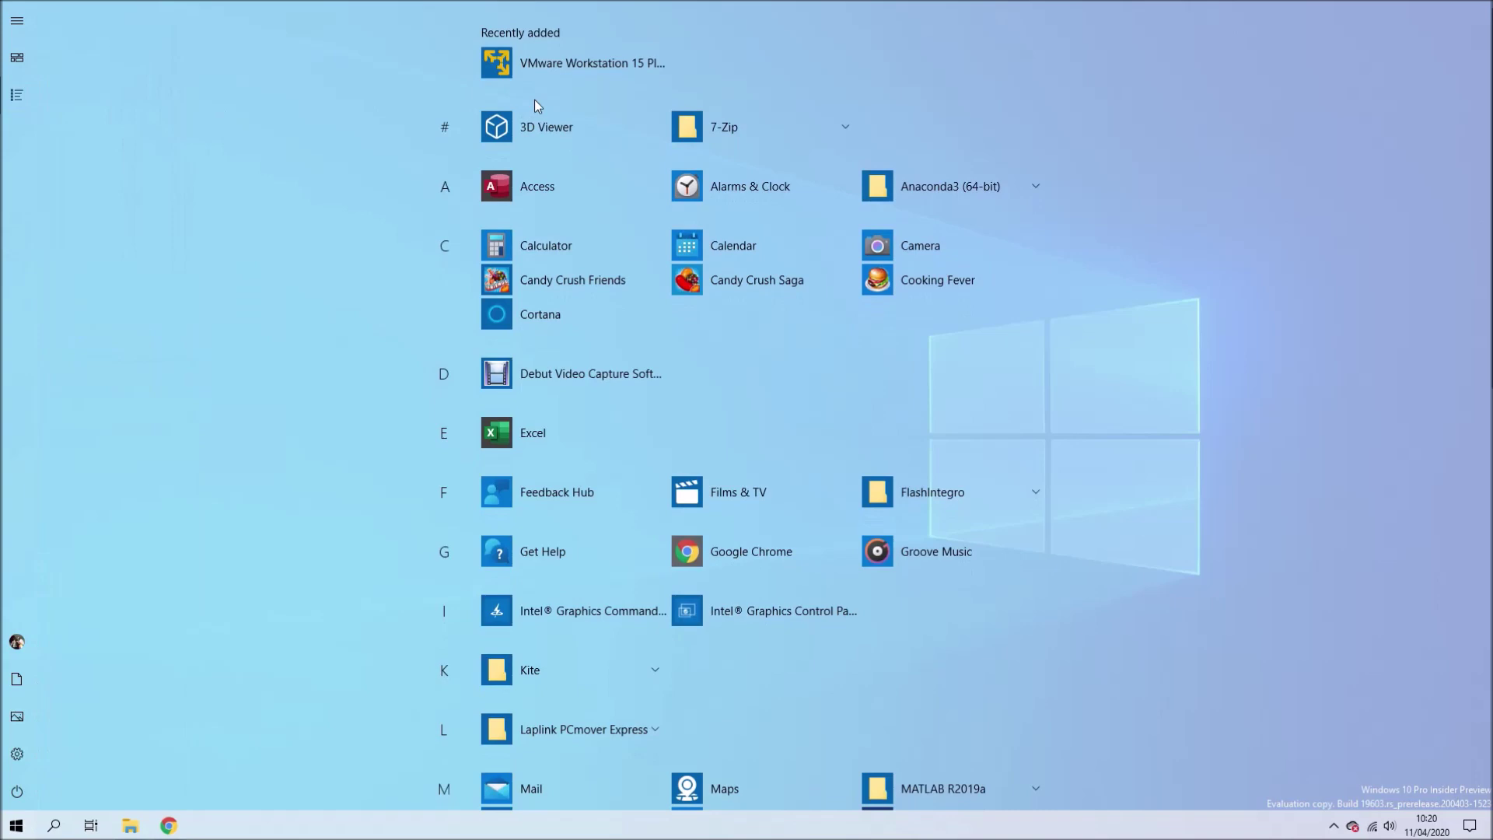
pyautogui.click(576, 63)
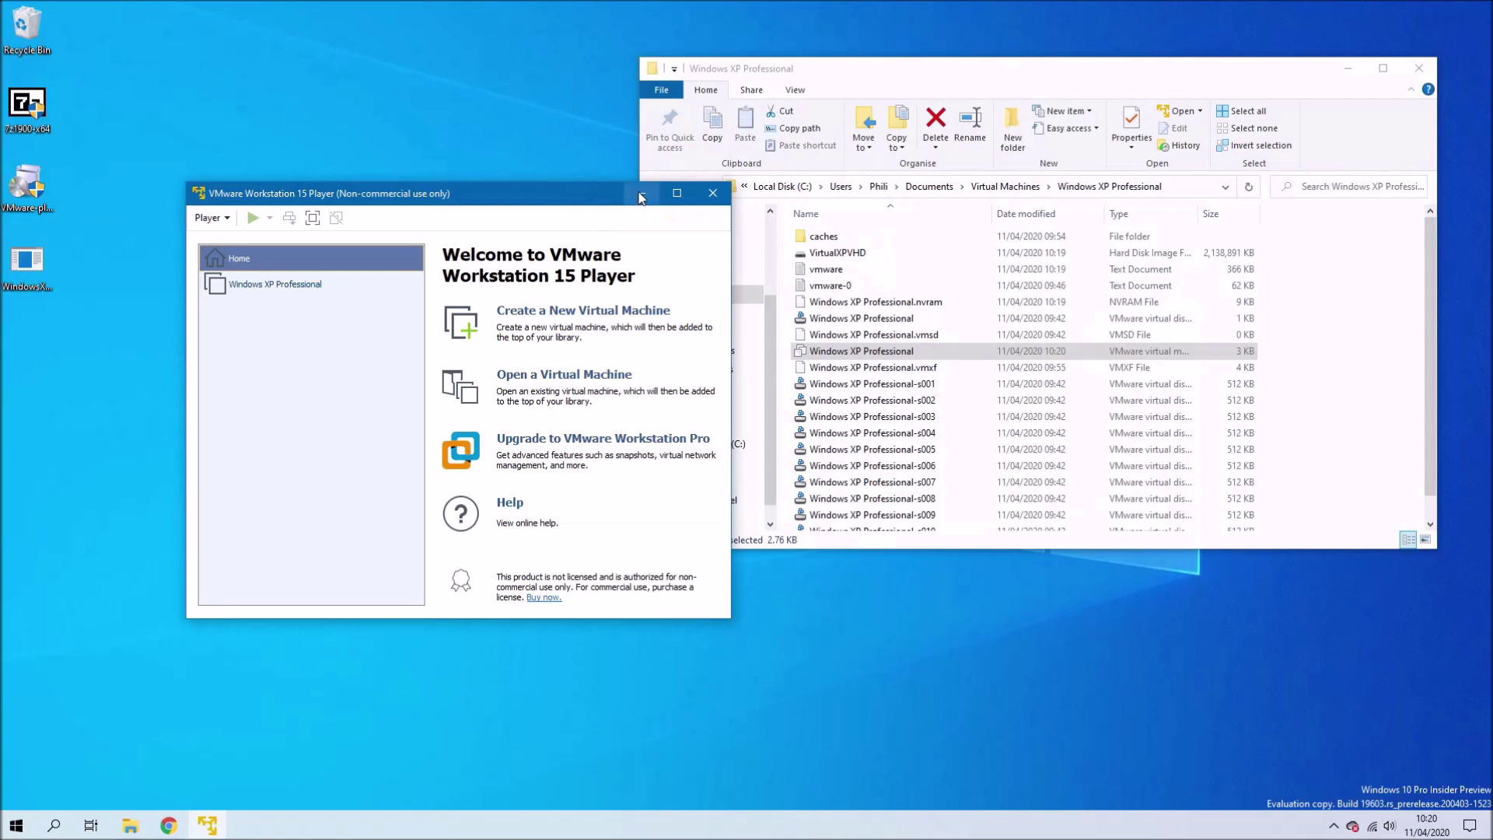
pyautogui.click(676, 193)
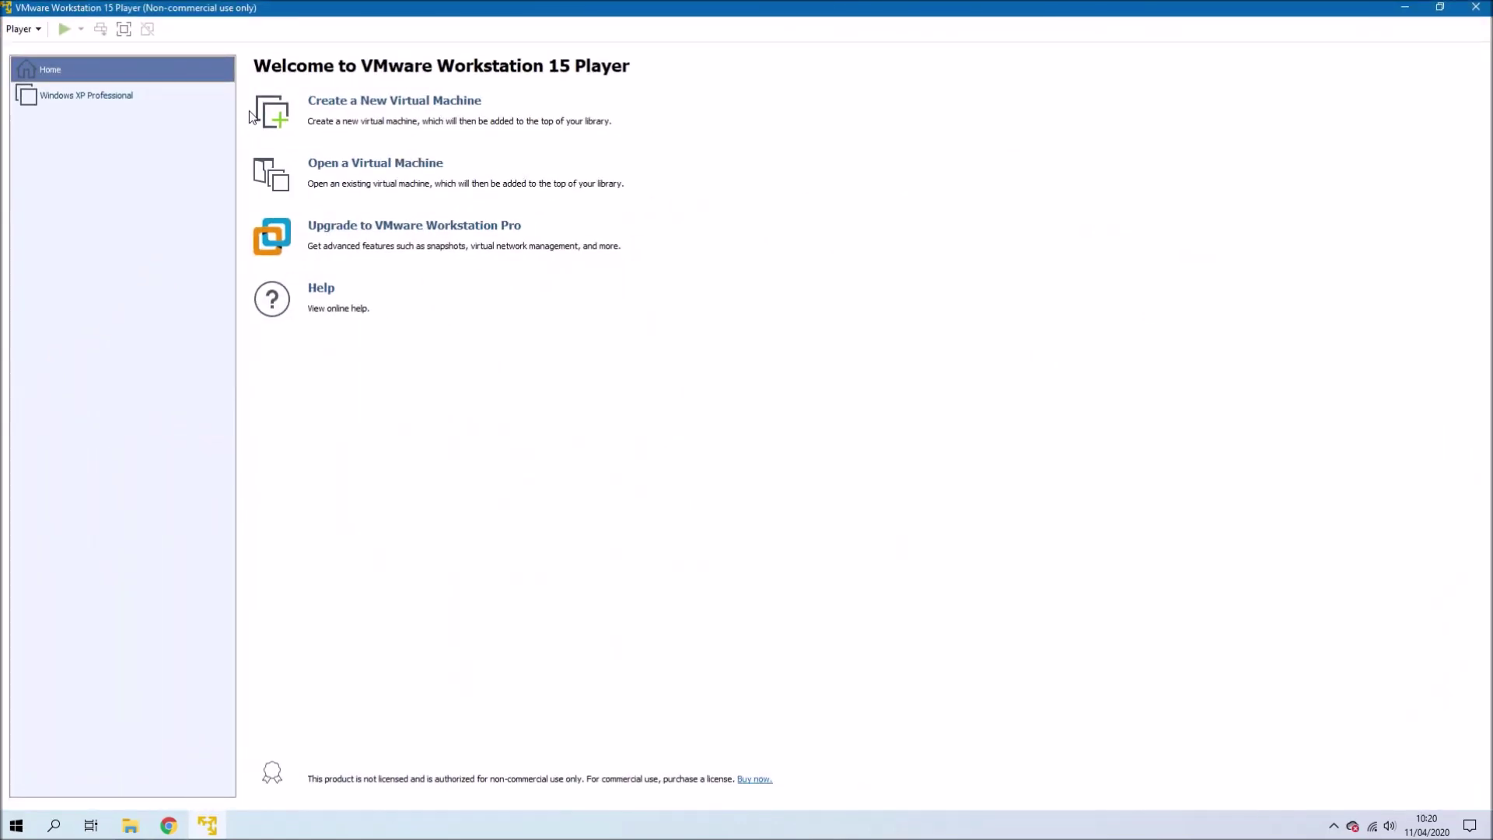
pyautogui.click(191, 103)
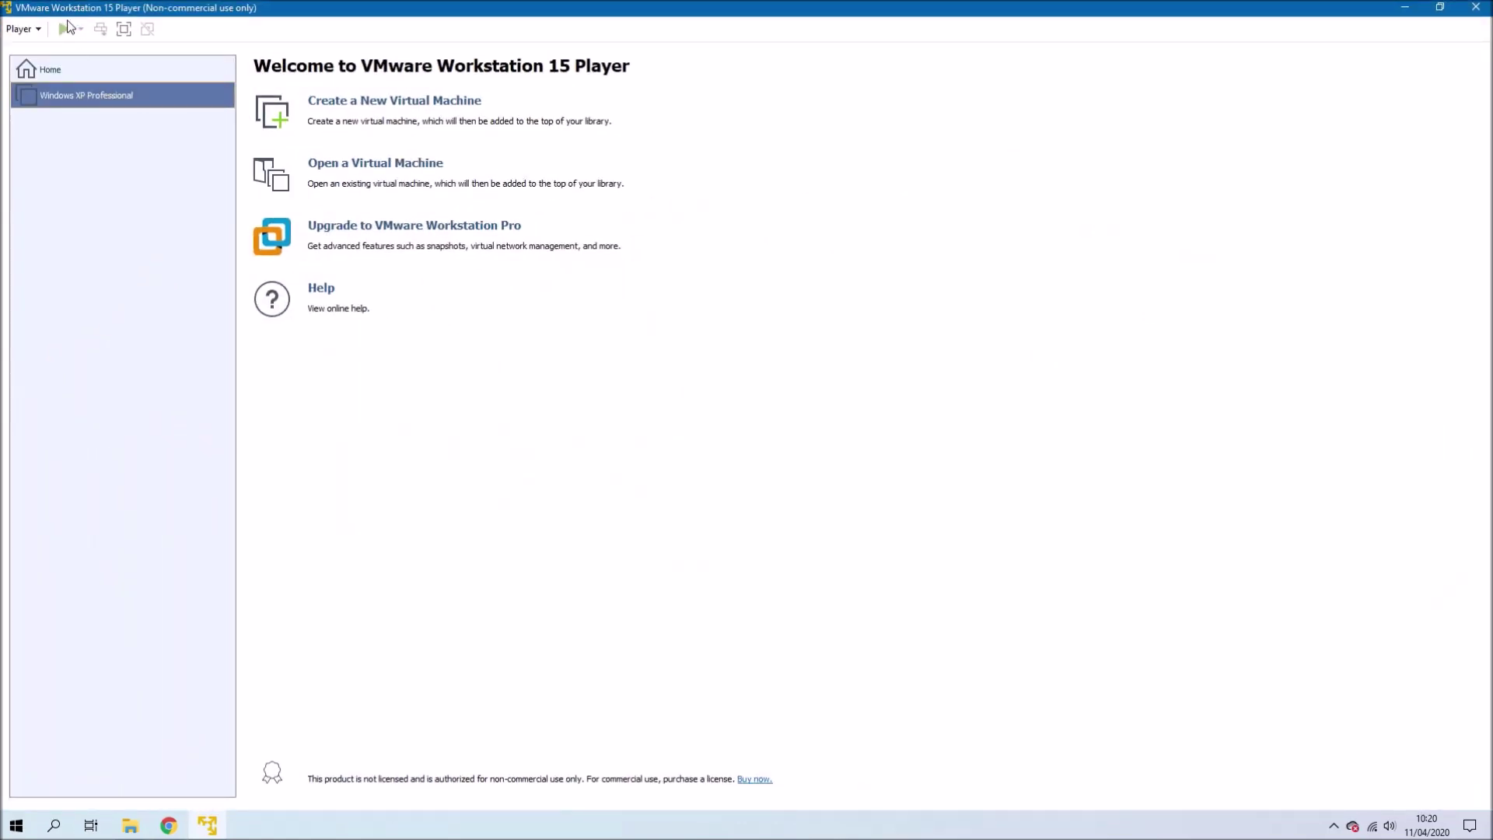